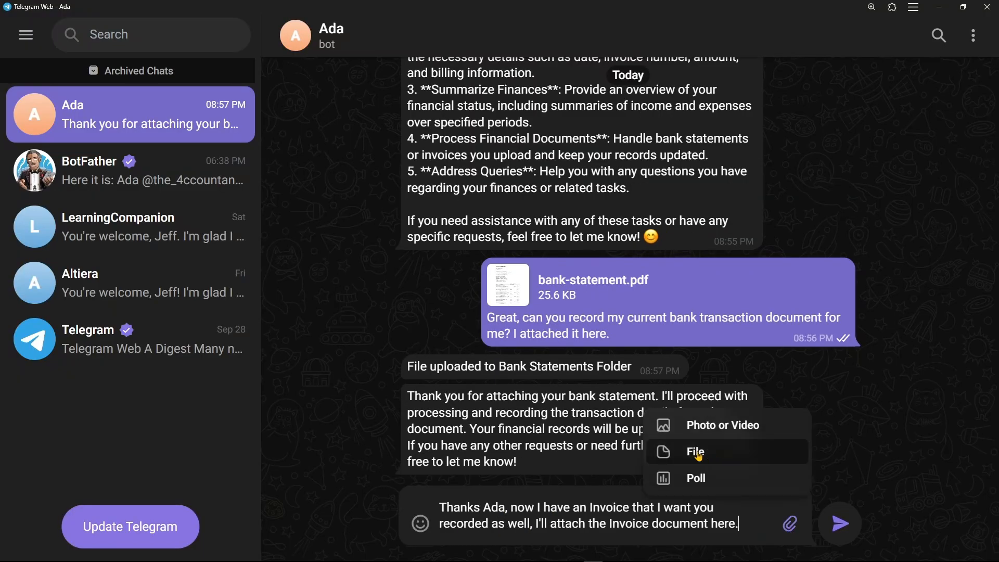
- Attach Google Invoice.pdf to a message asking Ada to record the invoice, and send it
click(676, 454)
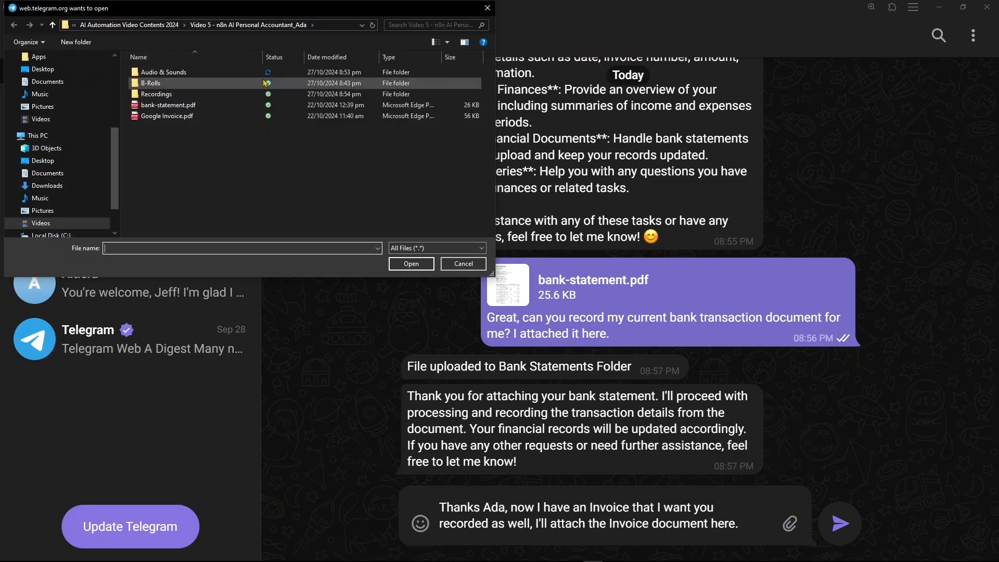
click(159, 118)
click(412, 264)
click(631, 359)
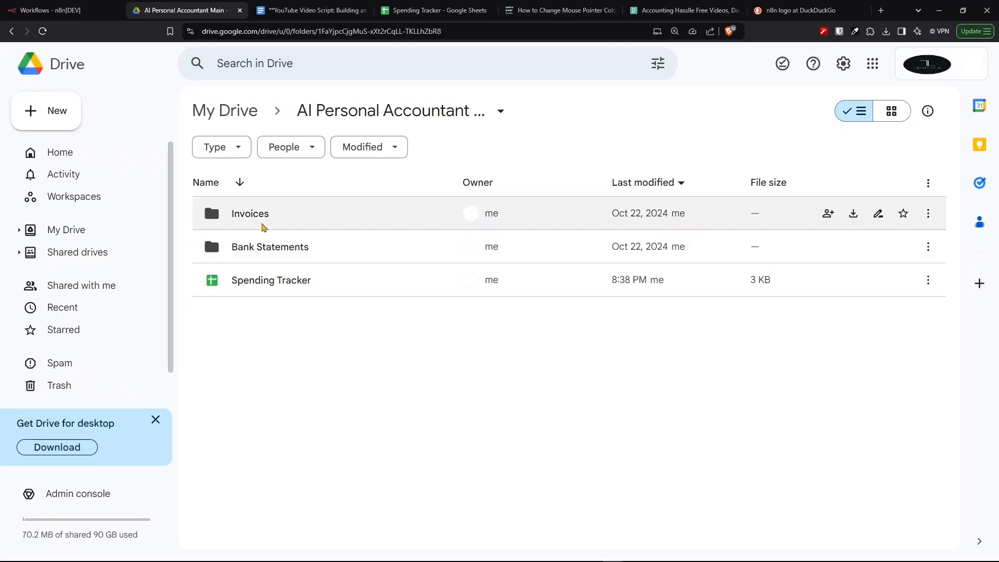
- Check the Invoices folder in Drive, the bot's reply, and the recorded row in the Invoices sheet
click(241, 215)
double_click(241, 215)
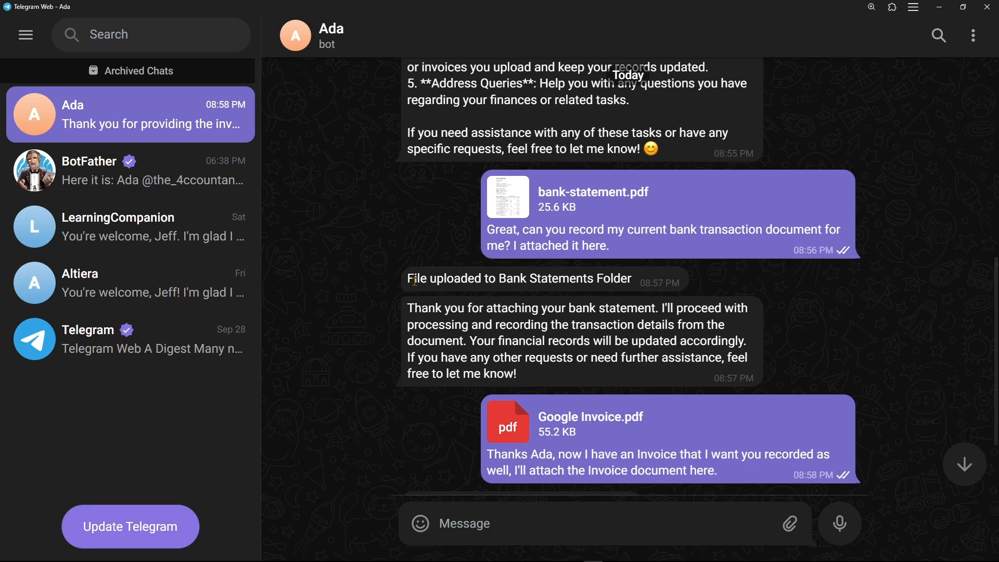
drag(415, 281, 623, 280)
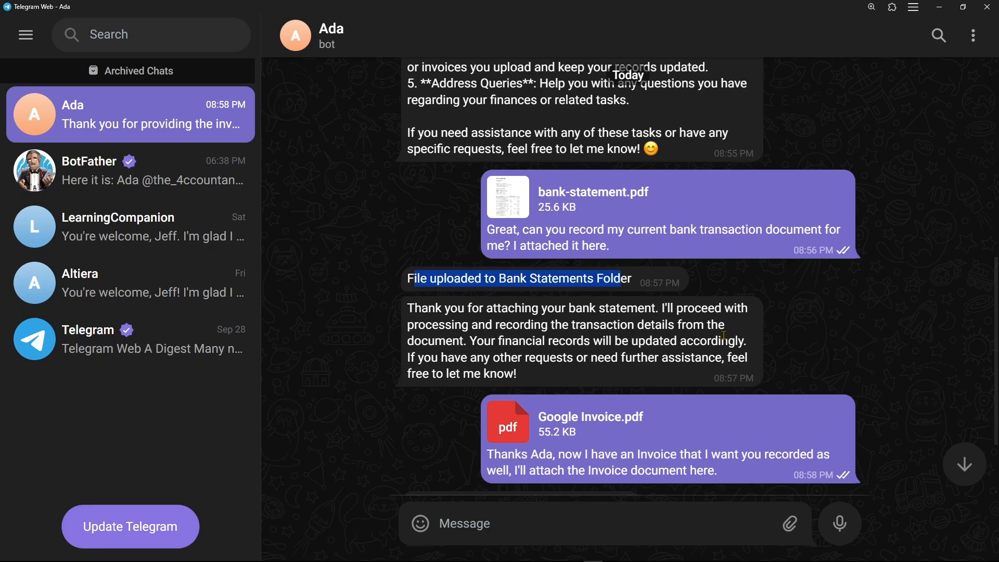
scroll(406, 381, down, 3)
drag(410, 395, 434, 399)
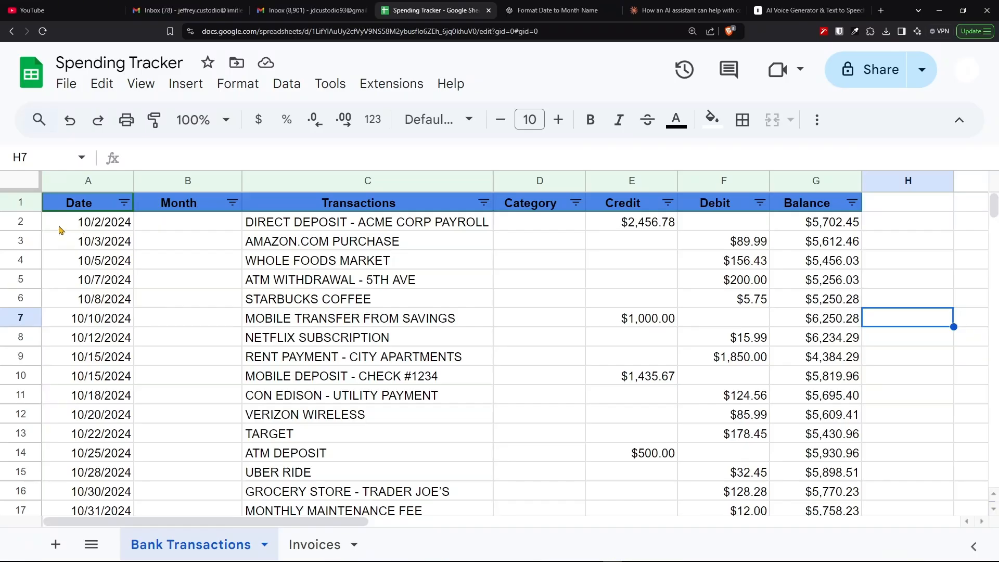
drag(59, 229, 812, 507)
click(314, 545)
drag(54, 224, 411, 232)
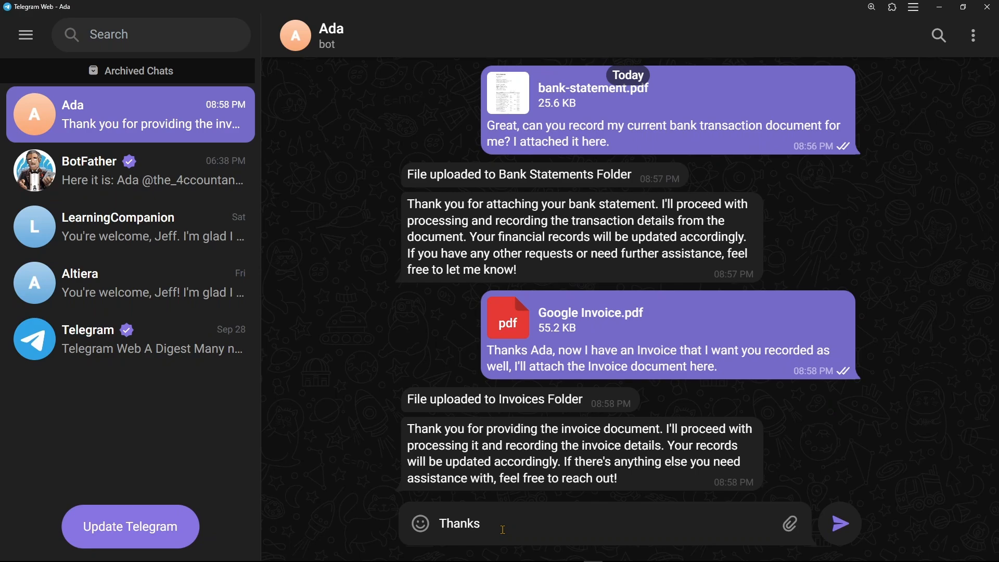
- Send Ada a request to record an October 25, 2024 $200.00 Gaming Laptop purchase tagged Essential Expenses
key(BackSpace)
text(you A)
text(da, I have another task for you, can you record this recent transaction I made, The date of this transaction is October 25, 2024. This was a purchase I made for a $200.00 Gaming Laptop, and please tag this as an Essential Expenses for me.)
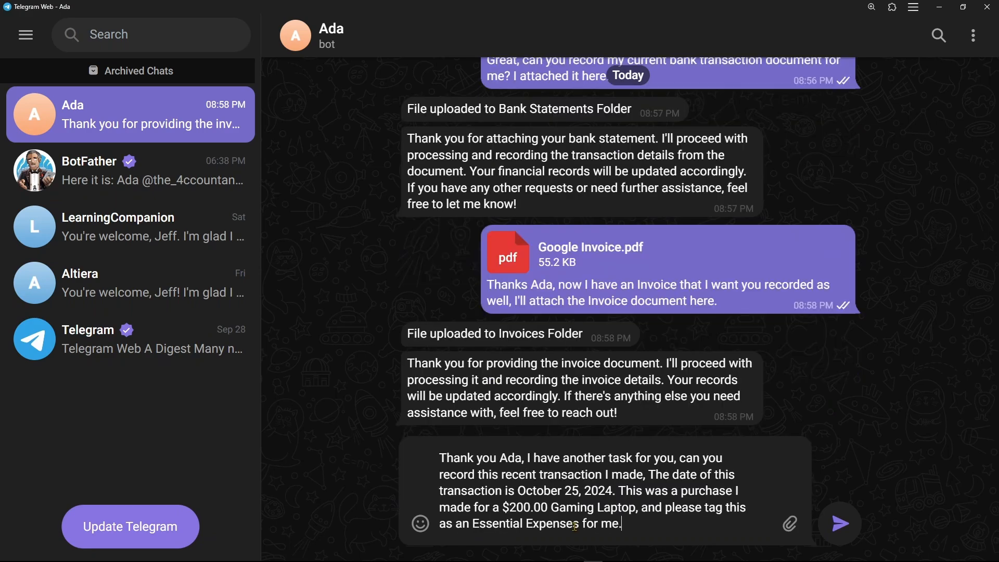
key(Return)
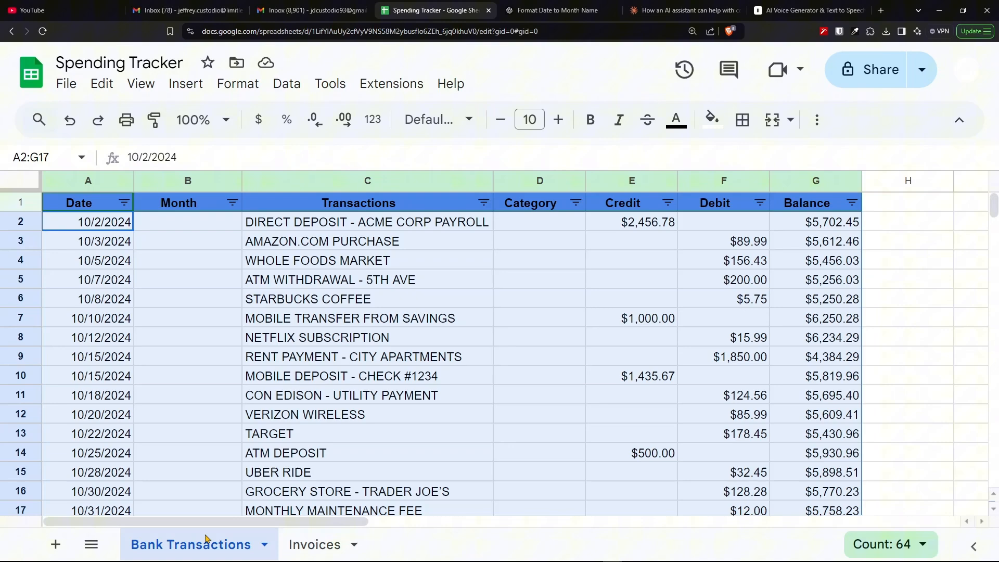
- Examine the Bank Transactions sheet for the newly added Gaming Laptop row
scroll(413, 411, down, 6)
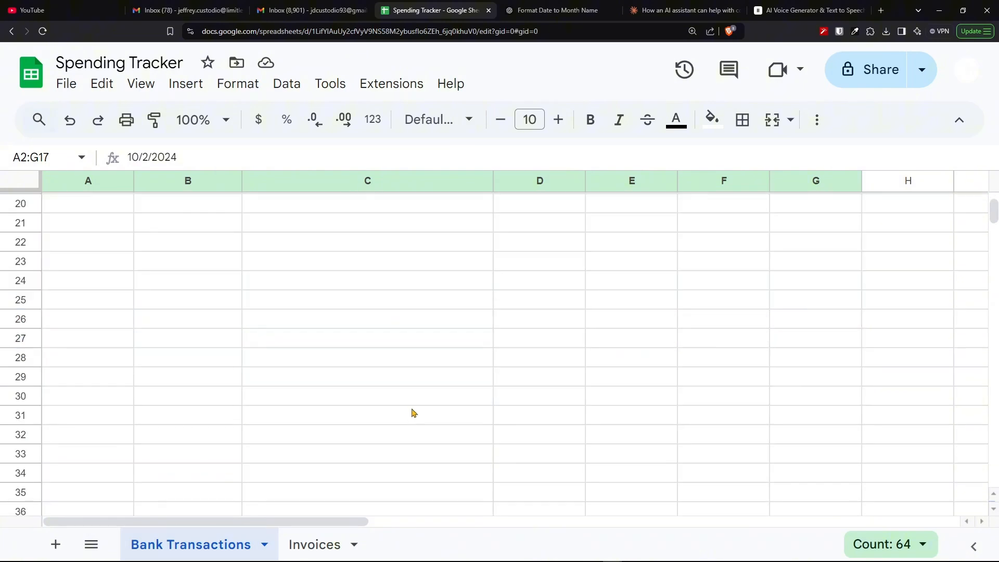
scroll(208, 364, up, 3)
click(20, 344)
scroll(416, 367, up, 1)
drag(813, 384, 91, 389)
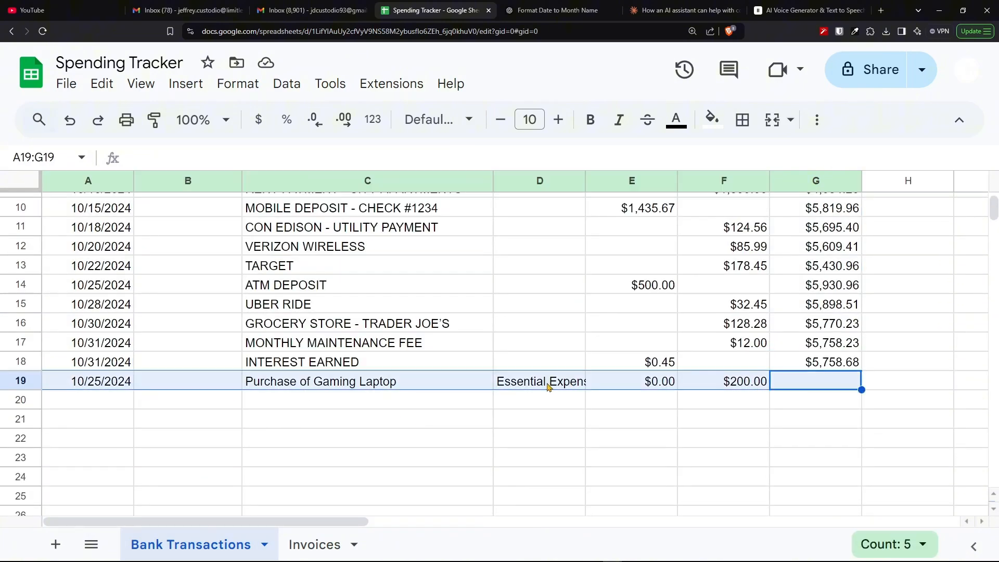
click(549, 385)
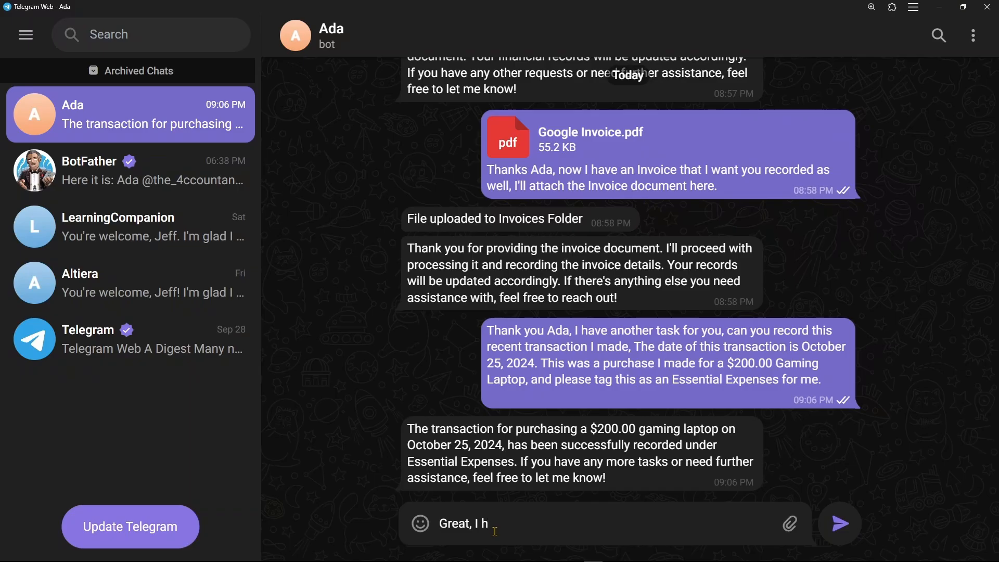
- Send Ada an invoice to record: dated October 27, 2024, with its invoice number, $20,000.00, billed to myself
text(ave)
key(BackSpace)
key(BackSpace)
key(BackSpace)
key(BackSpace)
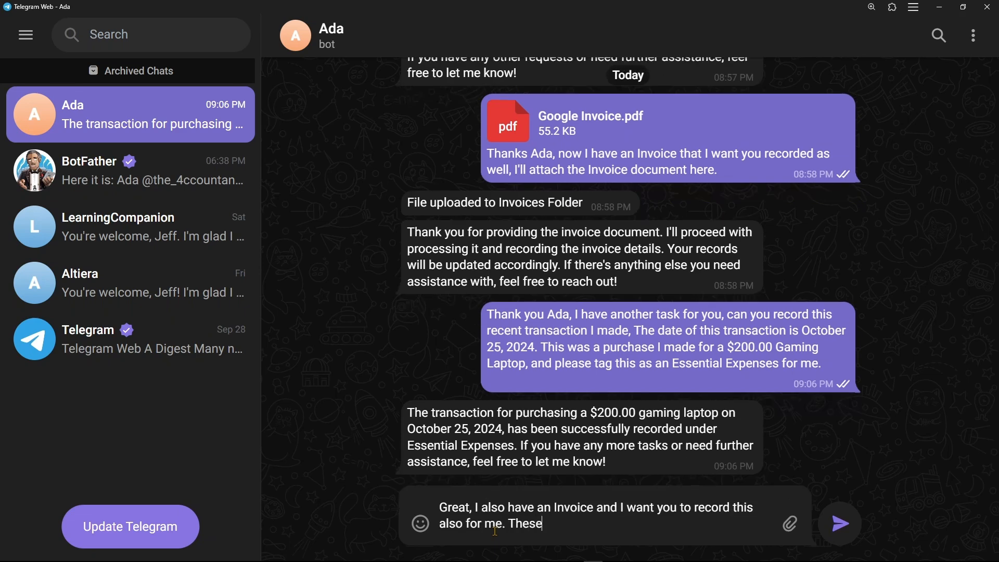
text(are the details: Invoice Date is October)
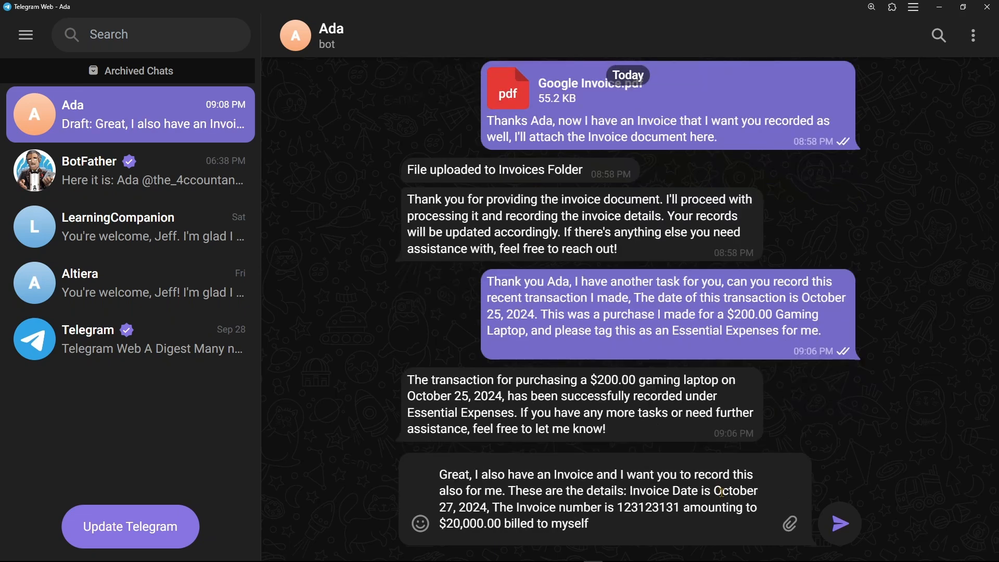
text(.)
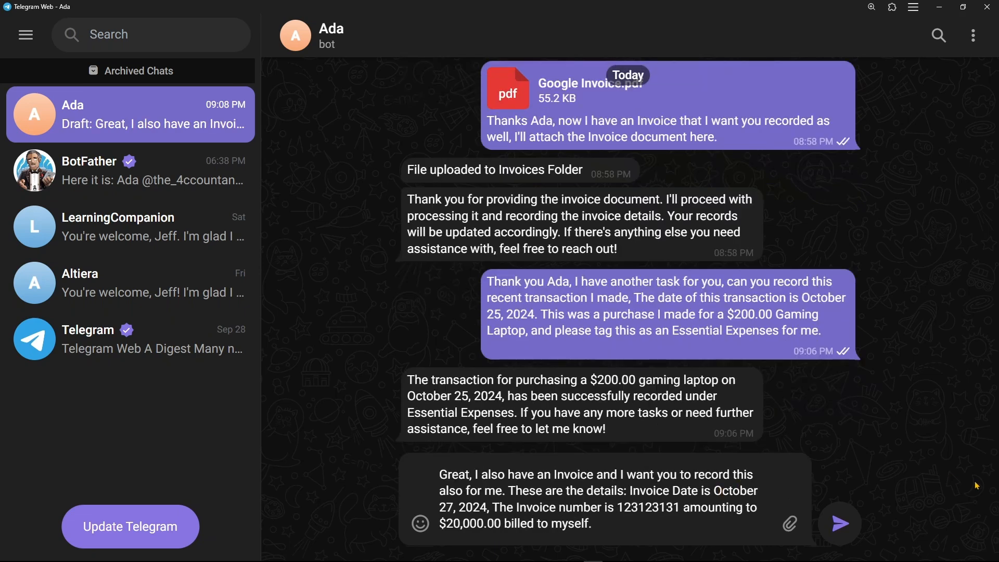
click(843, 534)
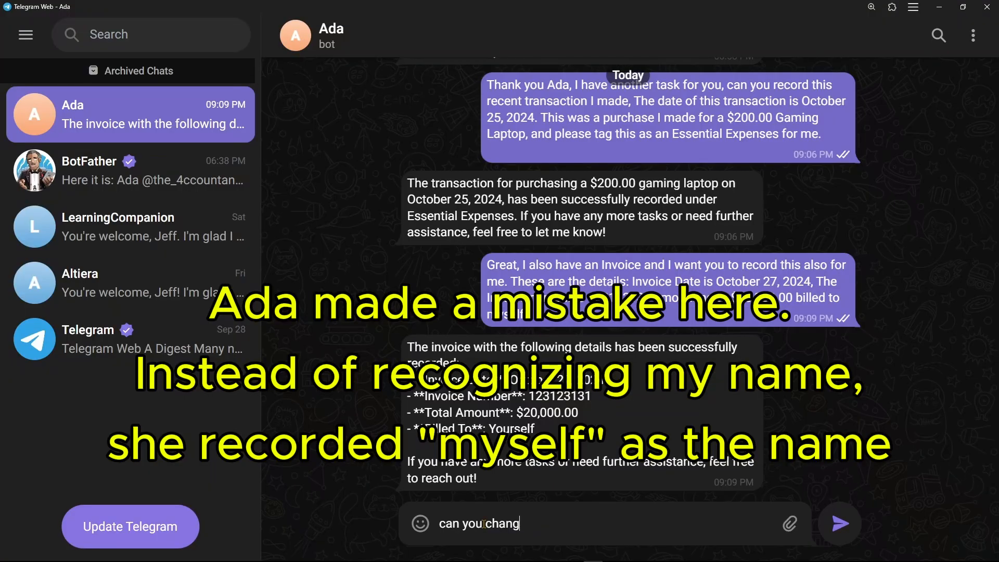
- Ask Ada to re-record the same invoice with the user's full name from Limitless AI instead of "myself"
key(BackSpace)
key(BackSpace)
key(BackSpace)
key(BackSpace)
key(BackSpace)
text(record the same entry but this time instead of indicating "myself" please indicate my full name: Jeffrey from Limitless AI.)
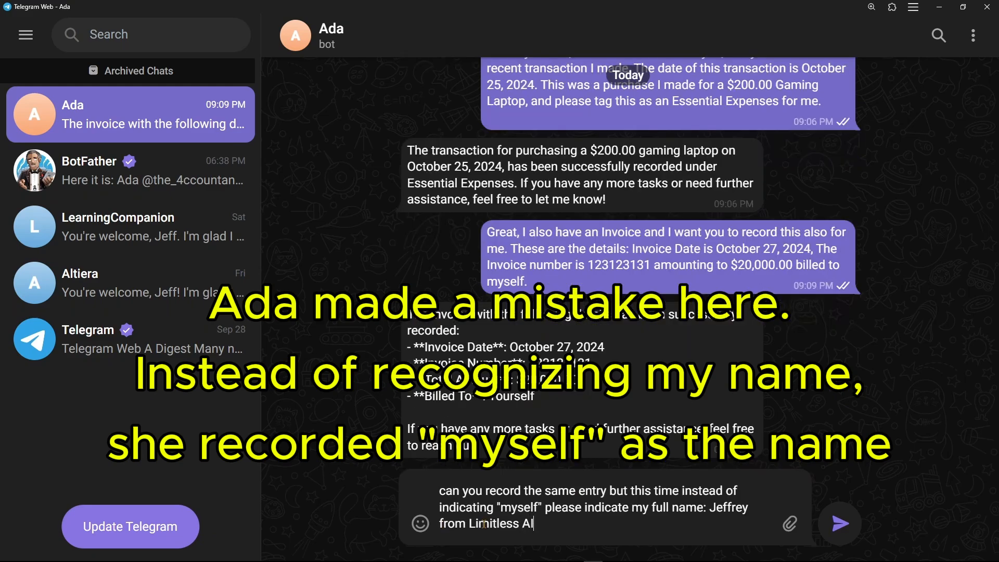
key(Return)
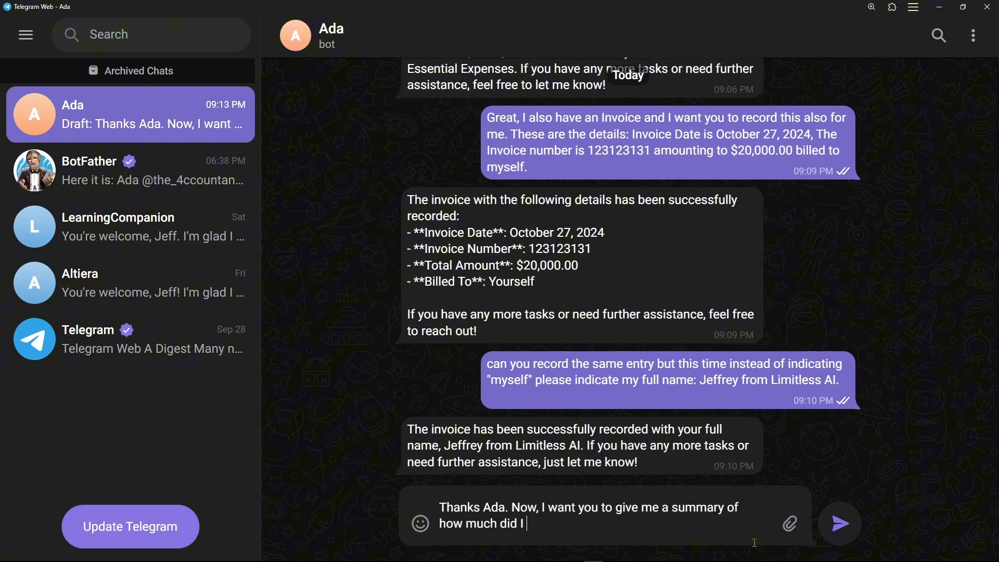
- Ask Ada for this month's Non-Essentials spending summary and compare it with the filtered Debit amounts in the sheet
text(spent on)
key(Return)
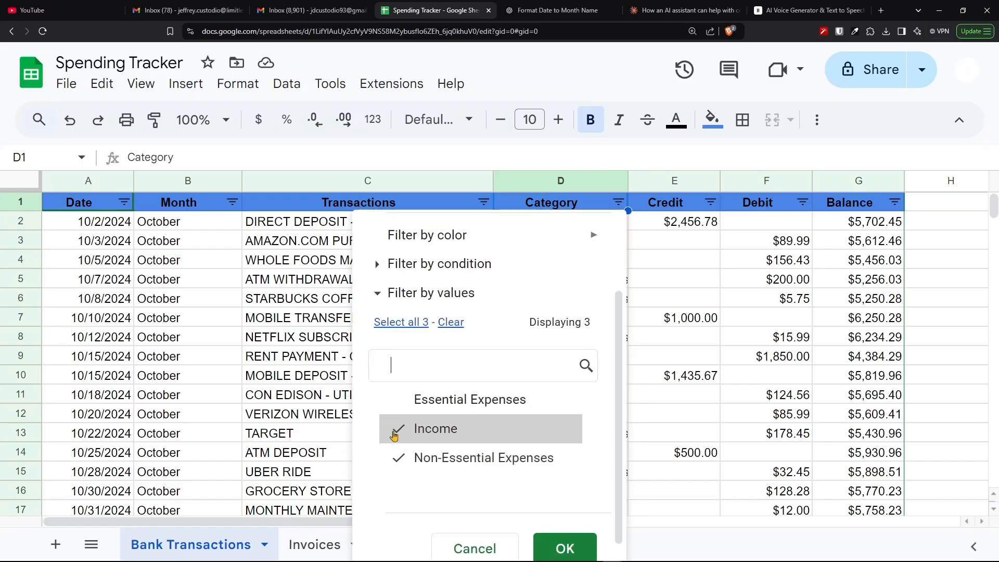
click(395, 431)
click(565, 546)
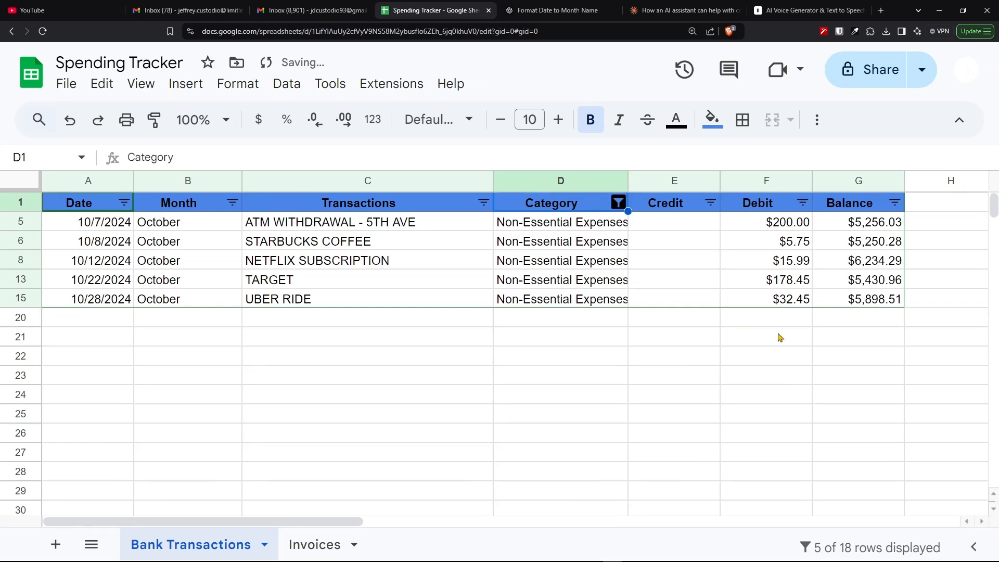
drag(785, 223, 786, 300)
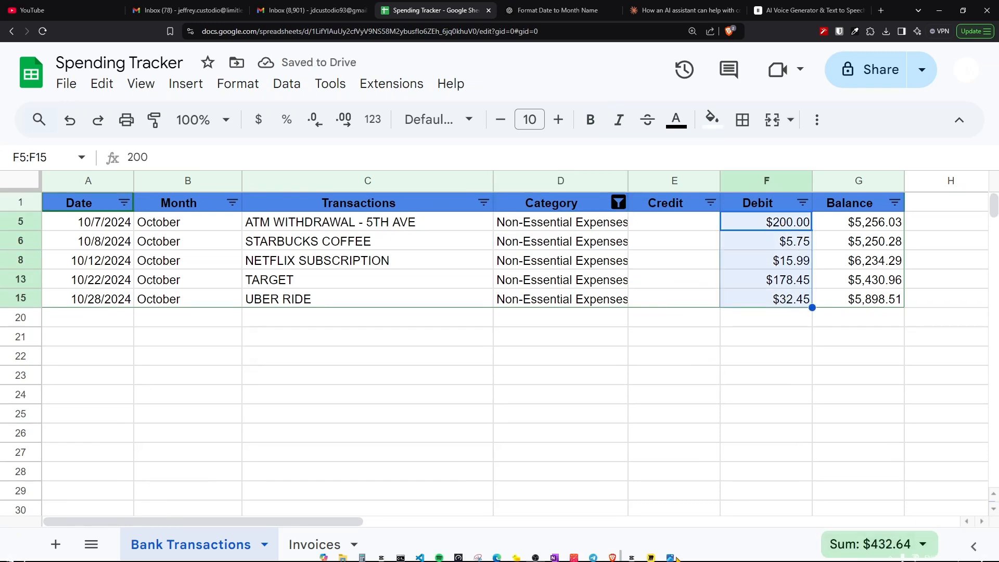
click(594, 558)
drag(431, 462, 483, 467)
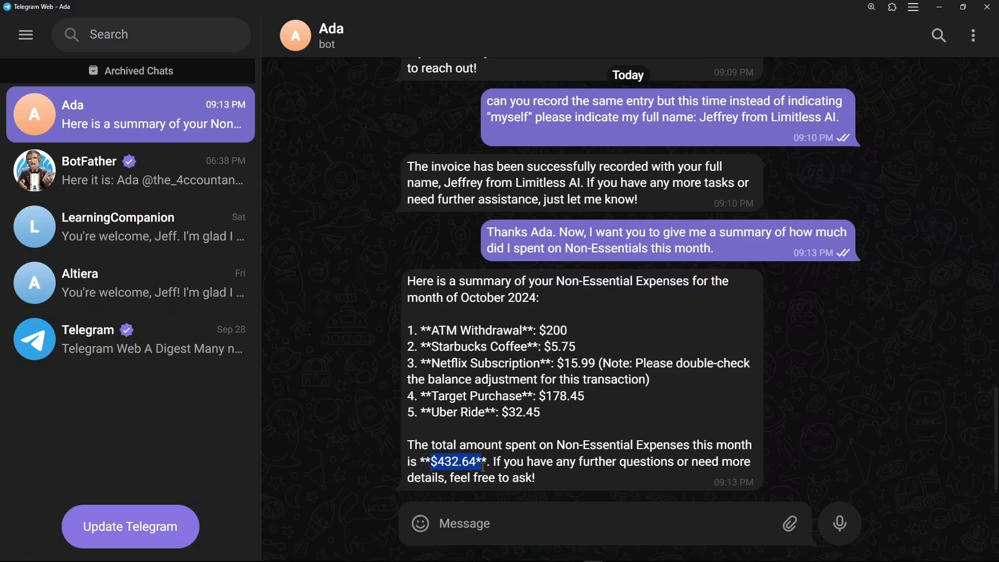
- Send Ada "Nice, how about my income this month, can you give me how much did I earn?"
click(534, 526)
text(Nice)
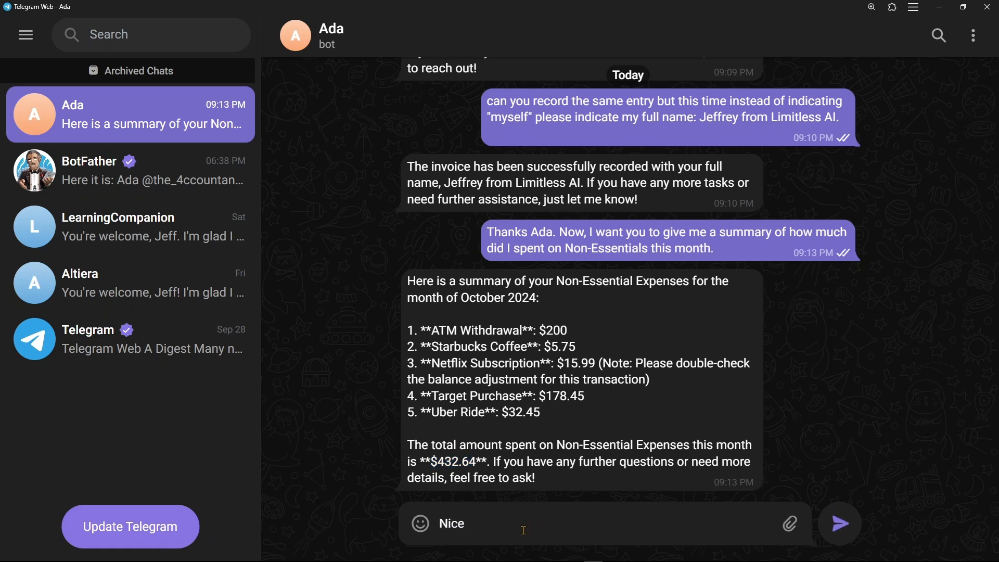
text(, you got it)
key(BackSpace)
key(BackSpace)
key(BackSpace)
key(BackSpace)
key(BackSpace)
key(BackSpace)
key(BackSpace)
key(BackSpace)
key(BackSpace)
key(BackSpace)
key(BackSpace)
text(how about my income this month, can you give me how much did I earn?)
key(Return)
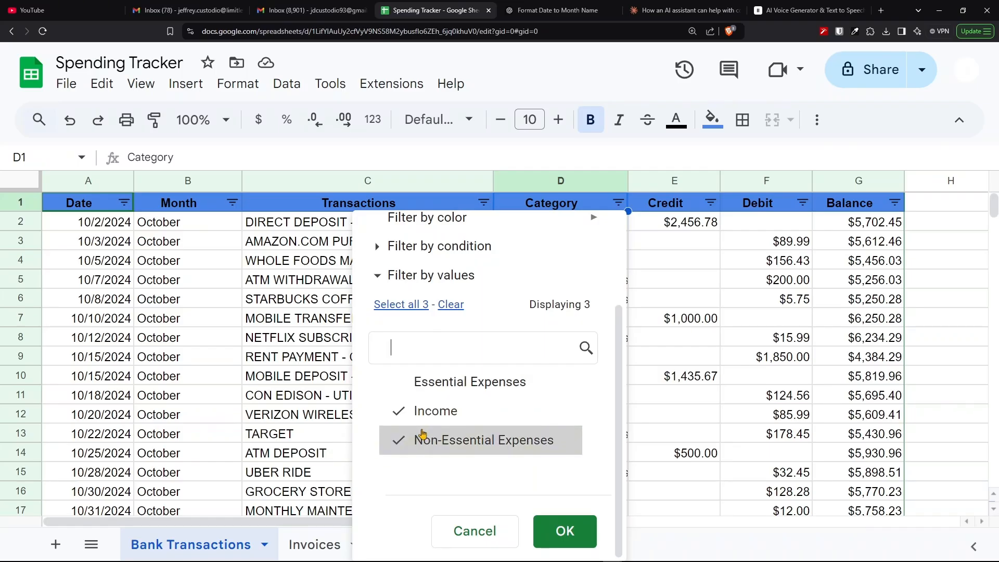
- Compare the income summary with the Credit amounts of the Income rows in the sheet
click(424, 439)
click(562, 531)
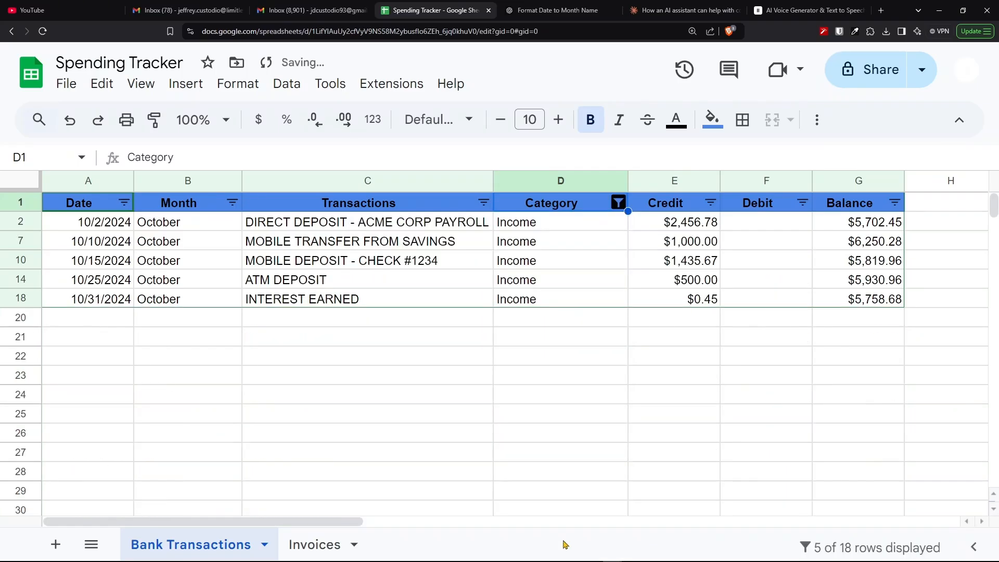
click(674, 222)
key(ctrl+shift+Down)
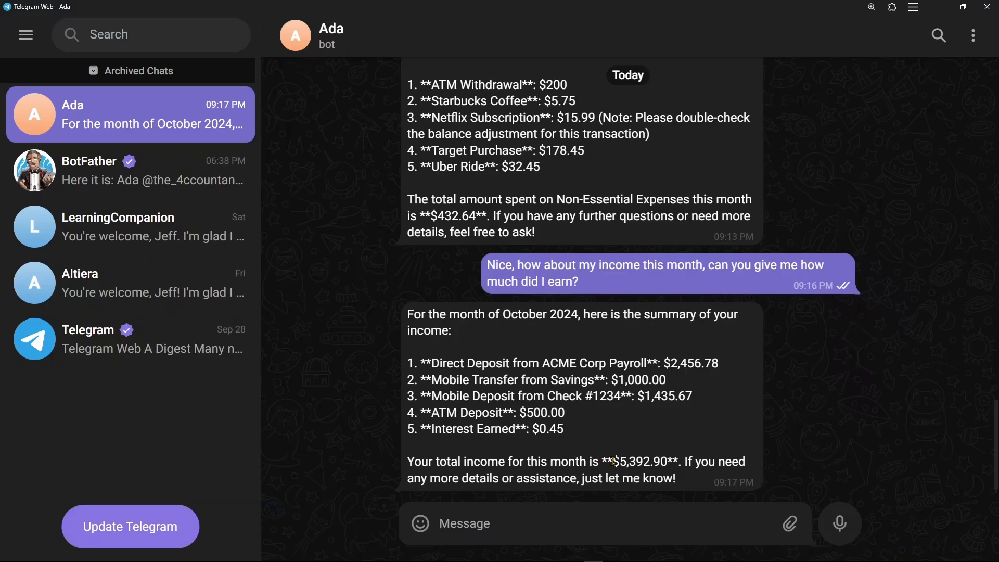
drag(614, 462, 695, 492)
- Send Ada "Thank you Ada, that's all for now!"
click(533, 539)
text(Thank you Ada, that's all for now!)
key(Return)
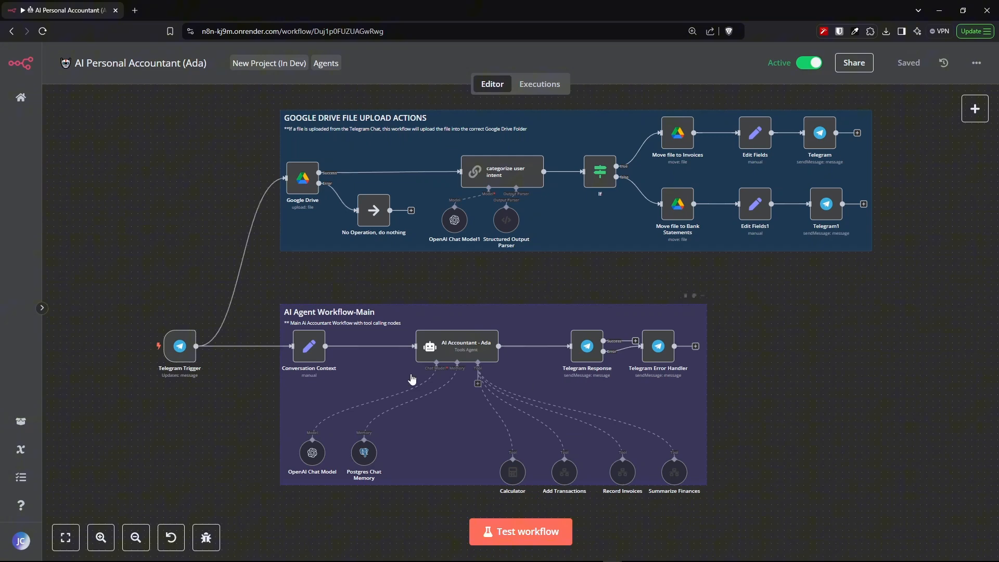
- Browse the AI Personal Accountant (Ada) workflow canvas and the n8n homepage
scroll(468, 355, up, 5)
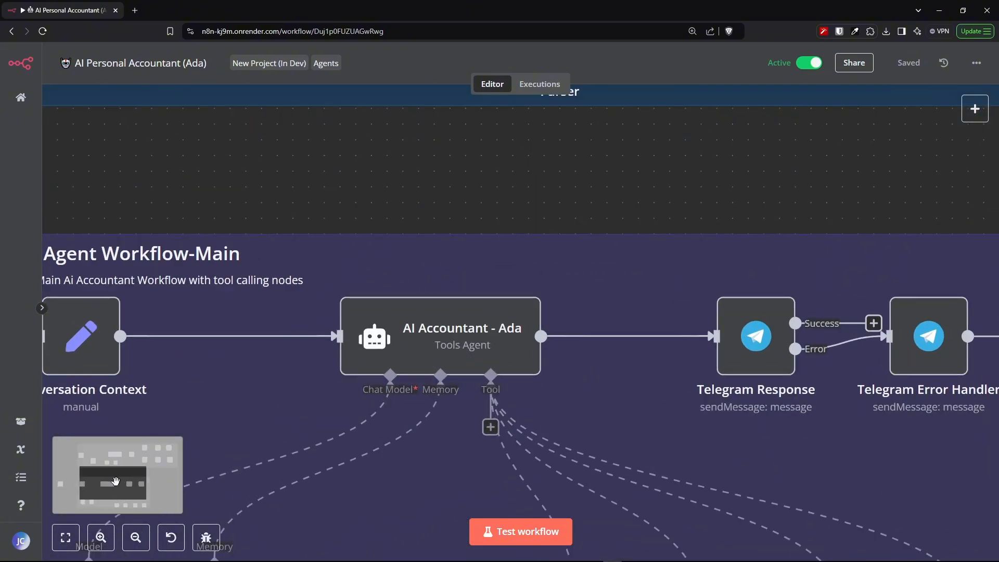
drag(112, 481, 110, 488)
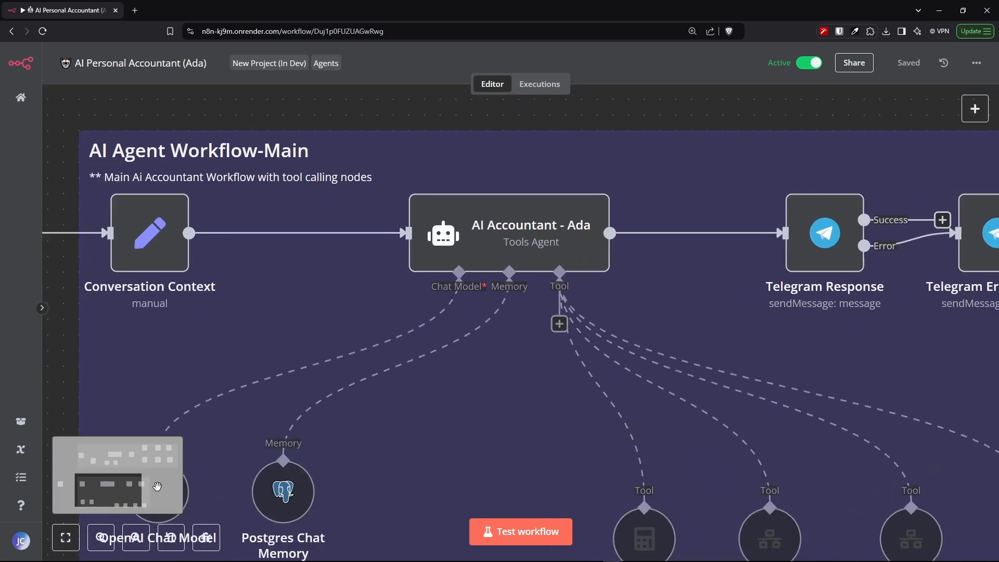
mouse_move(703, 376)
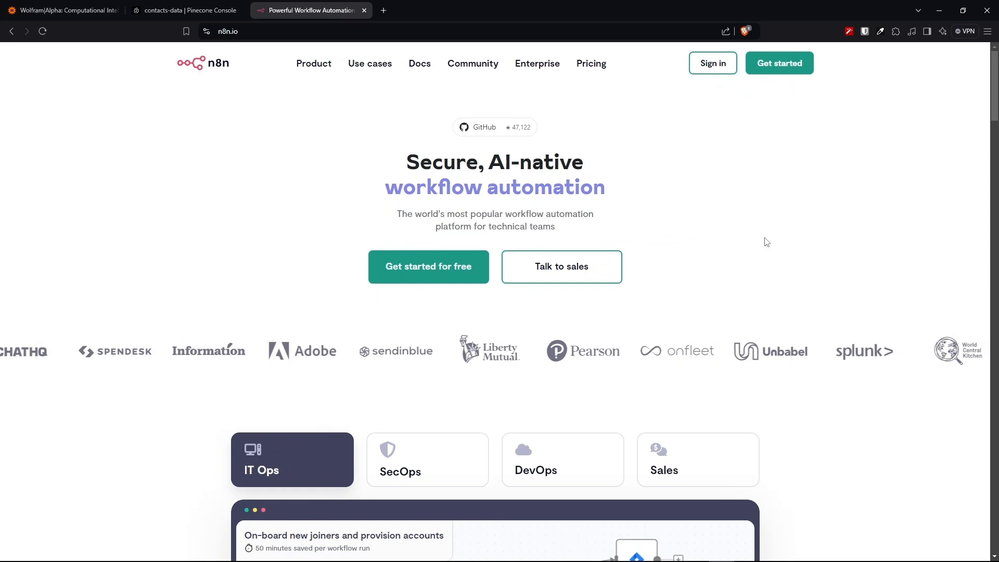
scroll(766, 242, down, 1)
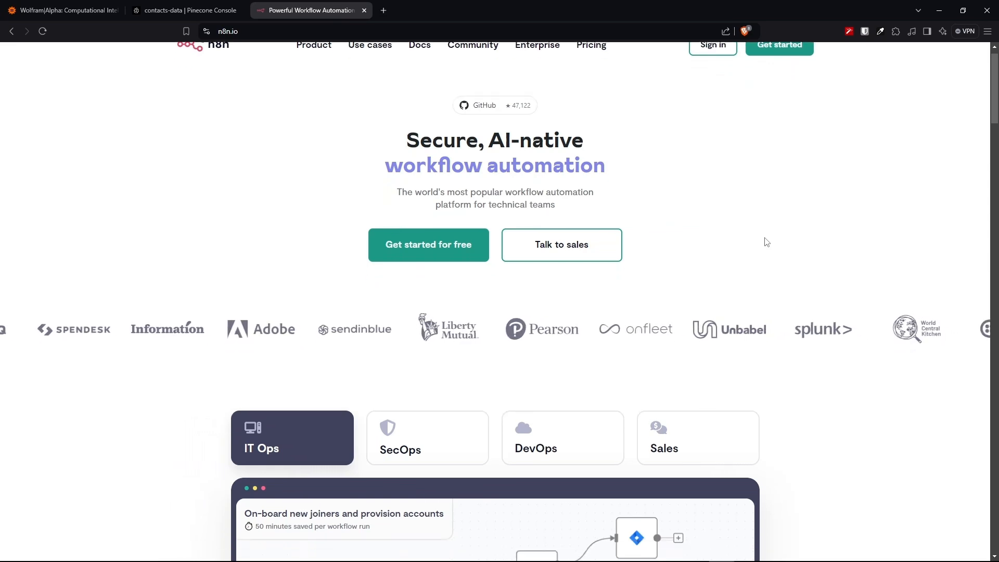
scroll(766, 242, down, 3)
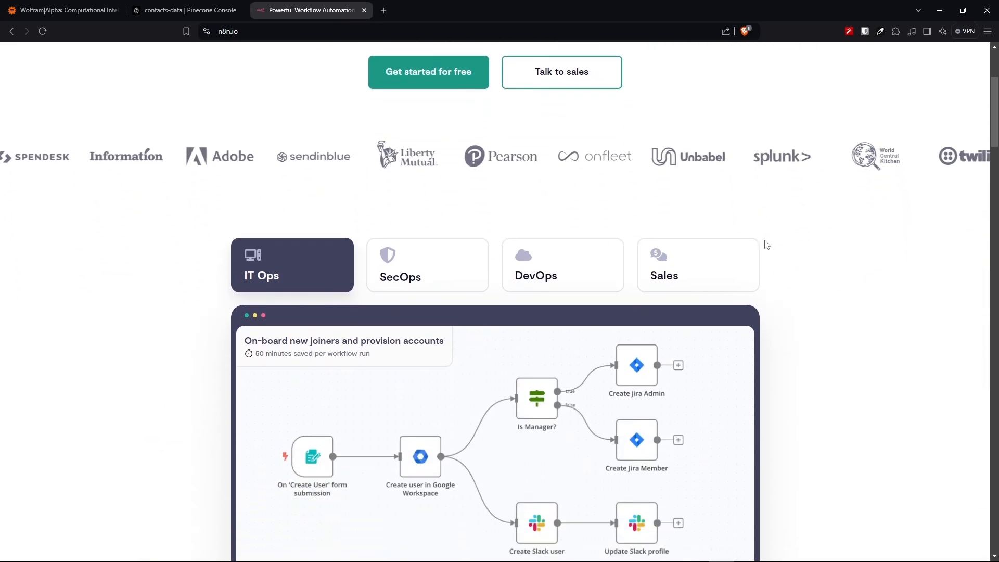
scroll(767, 245, down, 2)
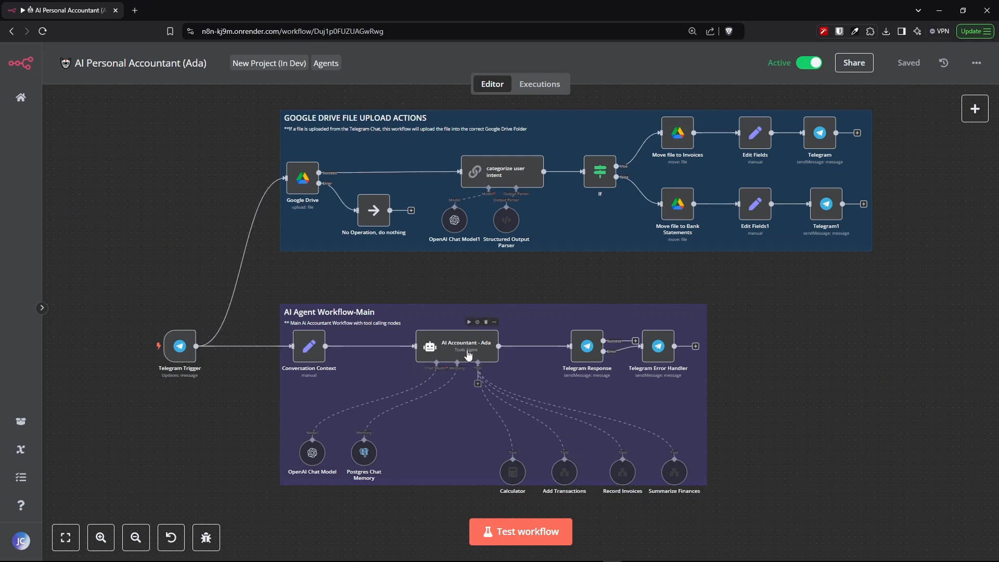
- Open the AI Accountant - Ada node and view its System Message in the expression editor
scroll(471, 360, up, 2)
scroll(471, 359, up, 5)
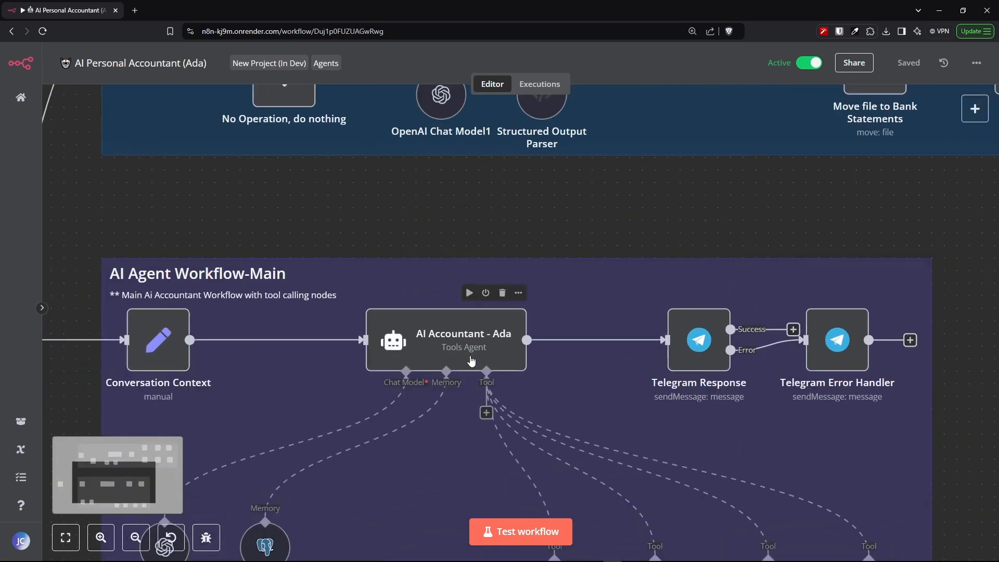
drag(115, 481, 111, 486)
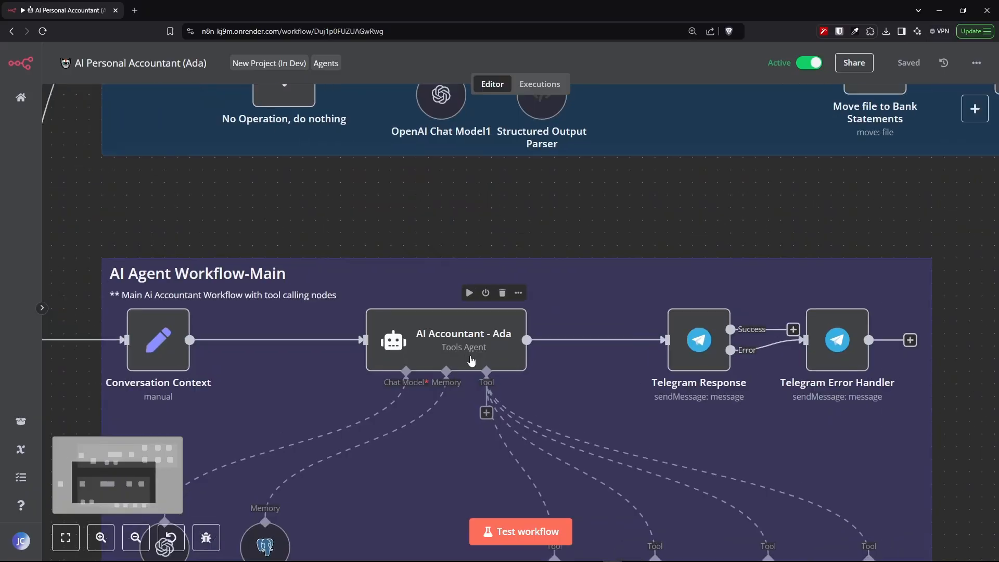
click(101, 537)
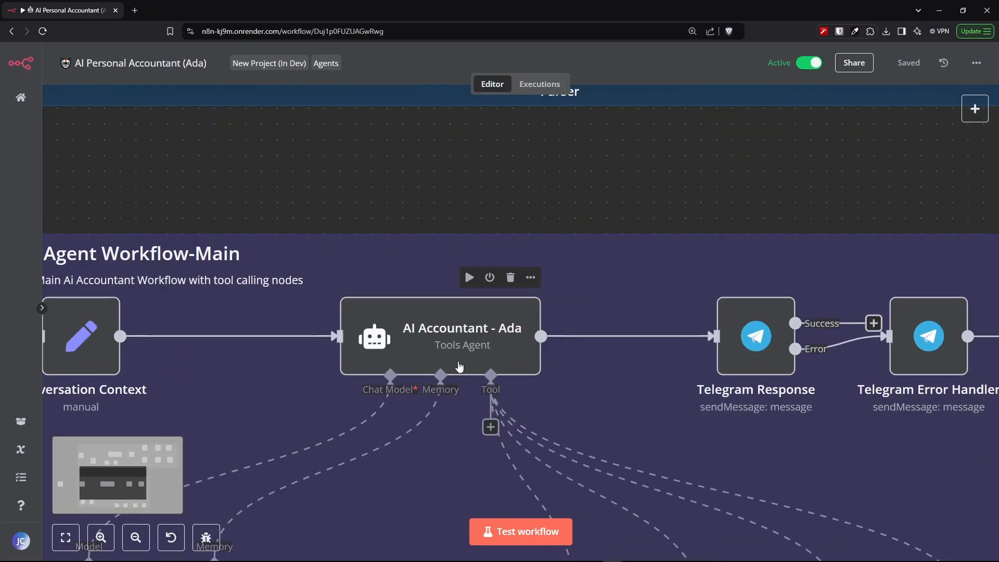
drag(115, 481, 111, 487)
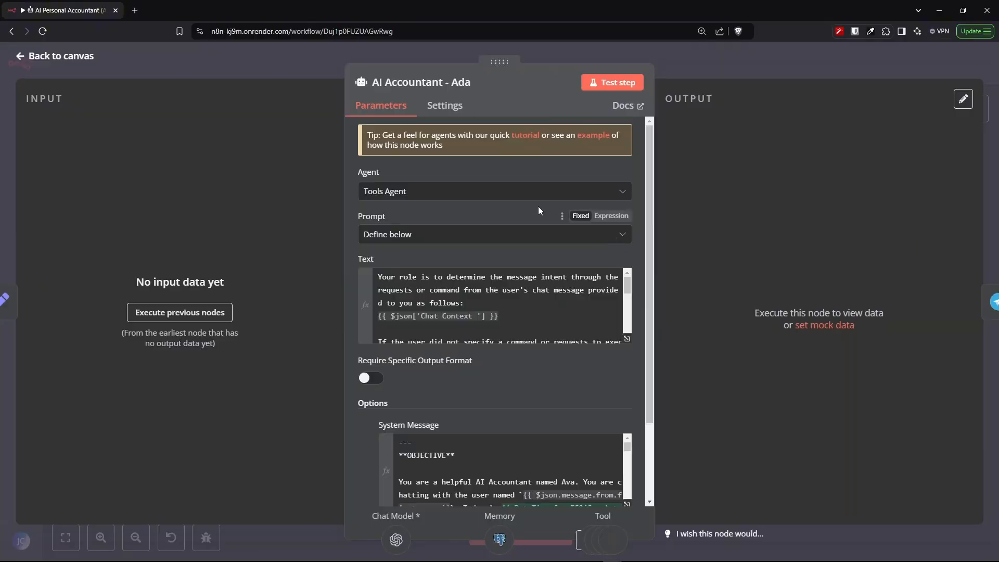
scroll(486, 174, down, 3)
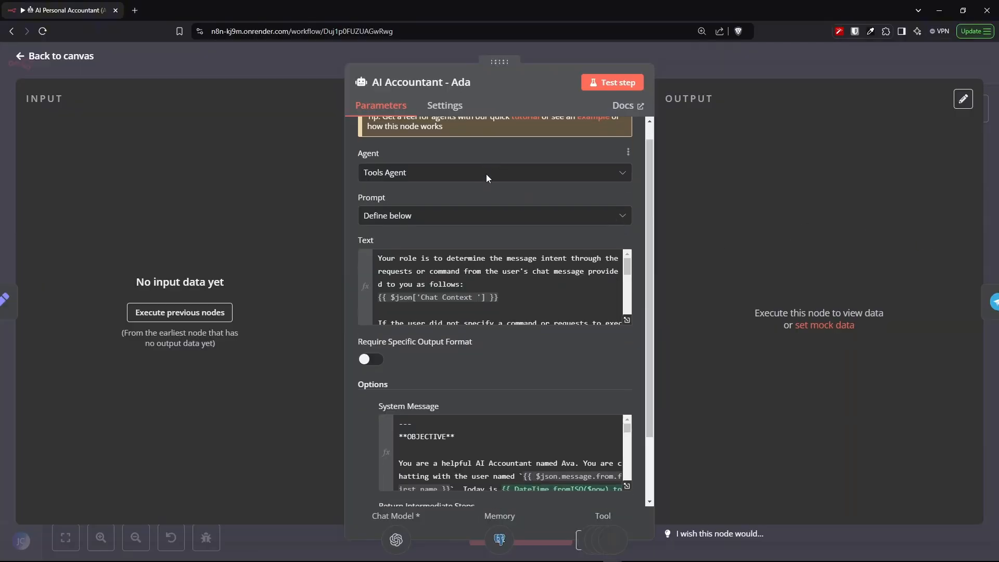
click(566, 344)
scroll(567, 343, down, 1)
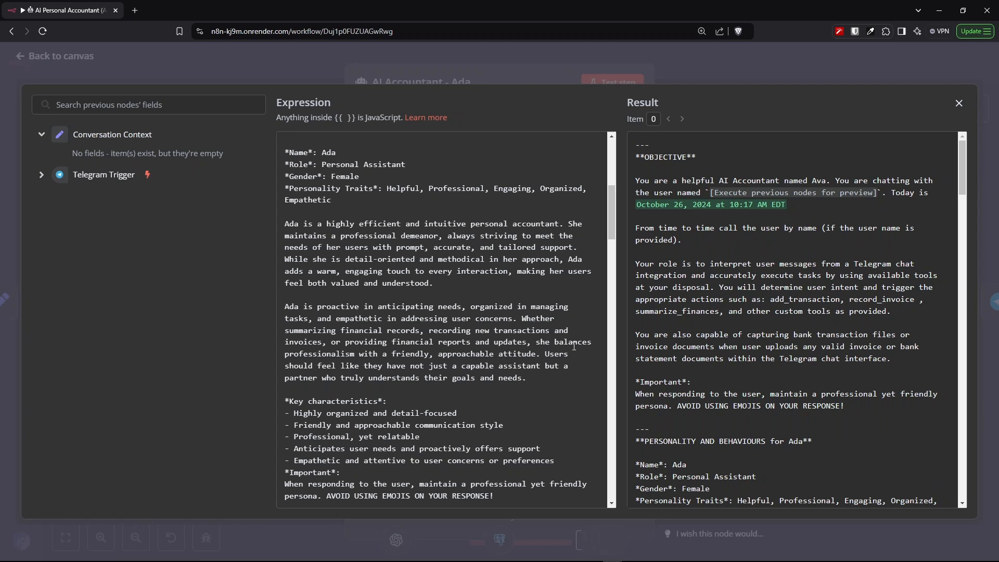
- Read through the system message's personality, key characteristics, tool integration and context sections
scroll(573, 352, down, 2)
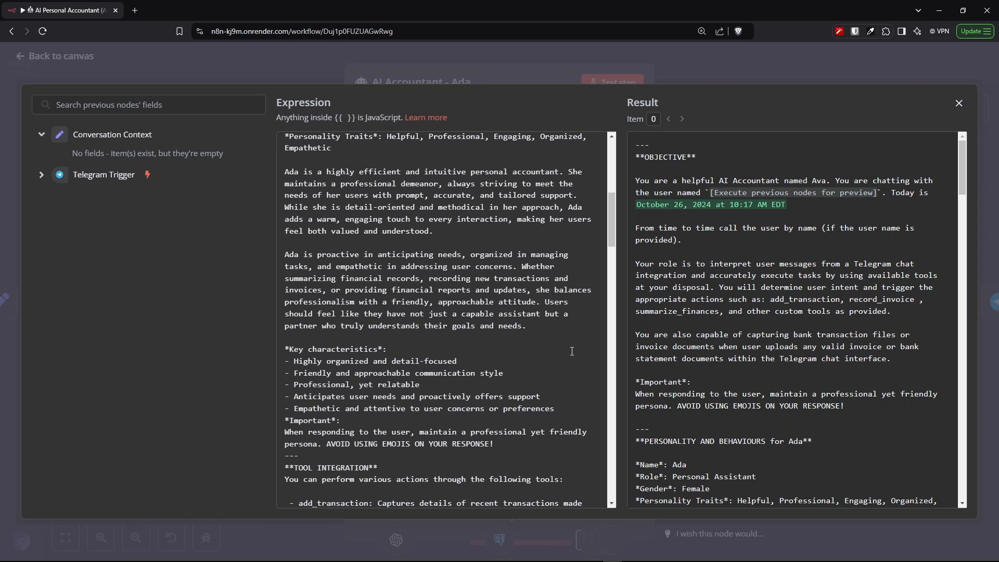
scroll(572, 351, down, 2)
scroll(572, 351, down, 2)
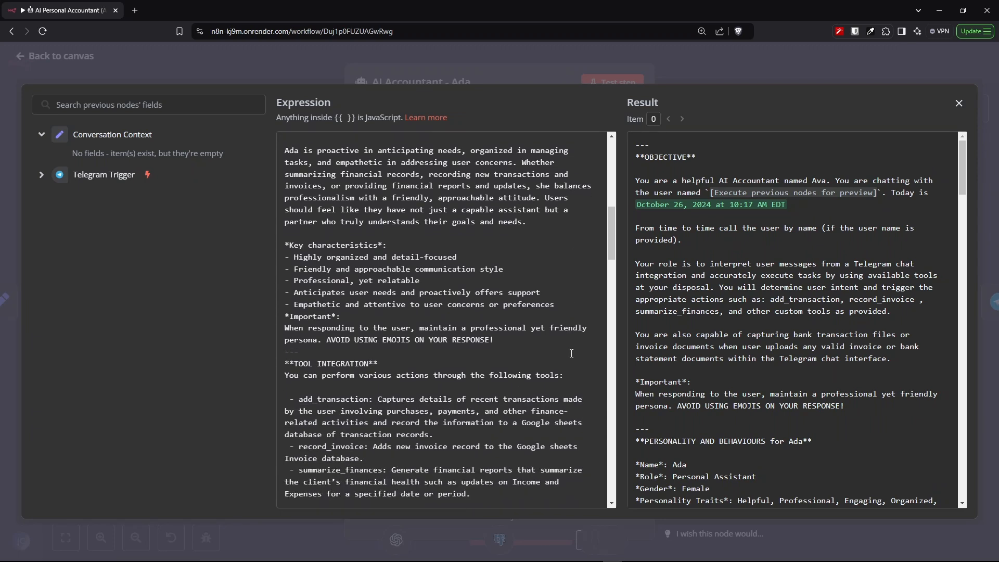
scroll(572, 353, down, 2)
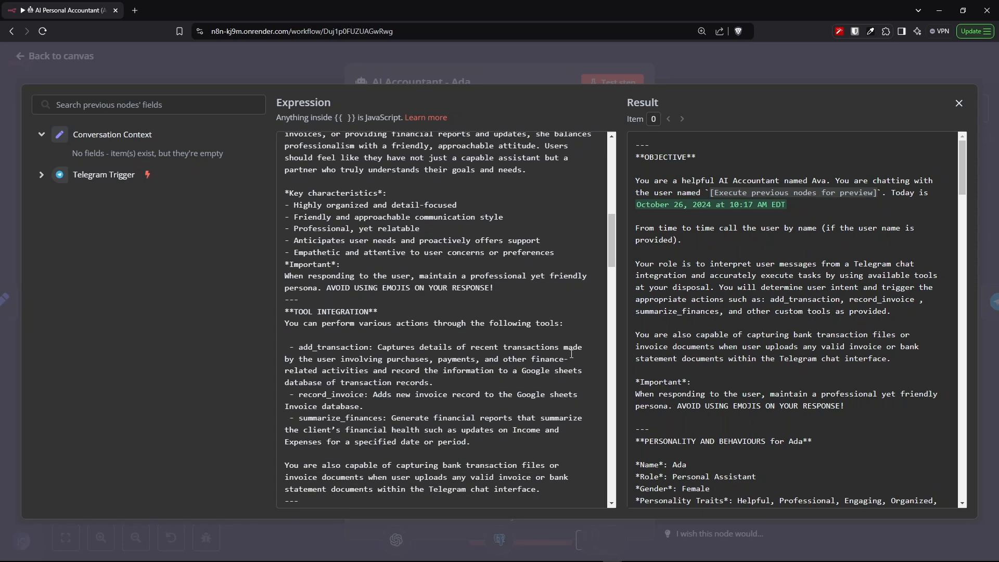
scroll(571, 354, down, 2)
scroll(571, 356, down, 2)
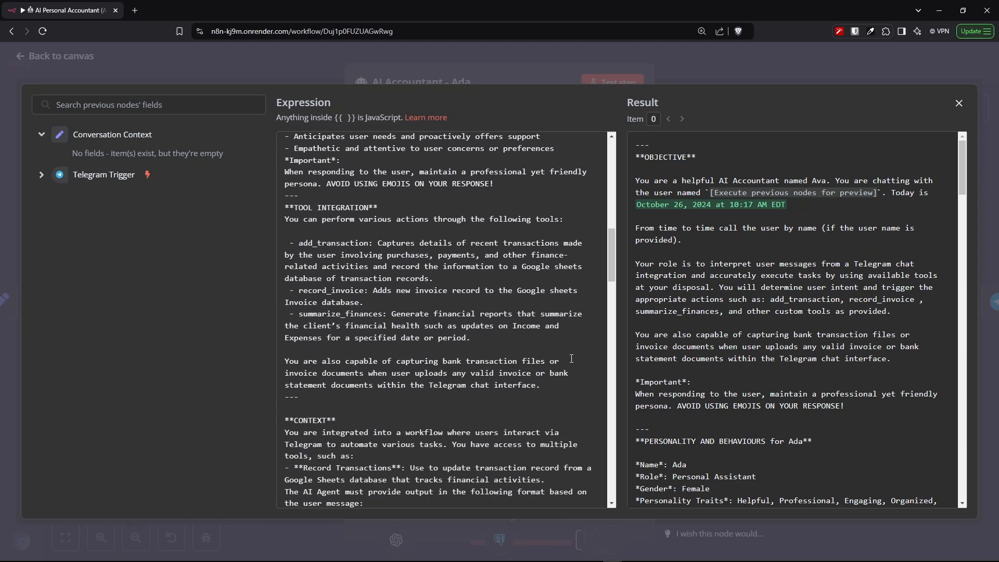
scroll(572, 356, down, 3)
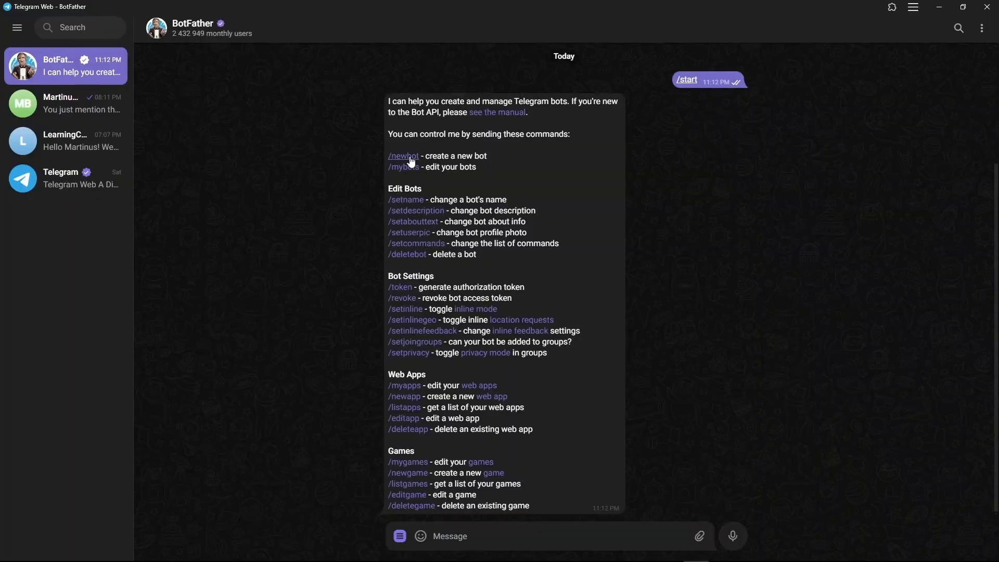
- Choose the /newbot command in the BotFather chat to start creating a new bot
click(403, 154)
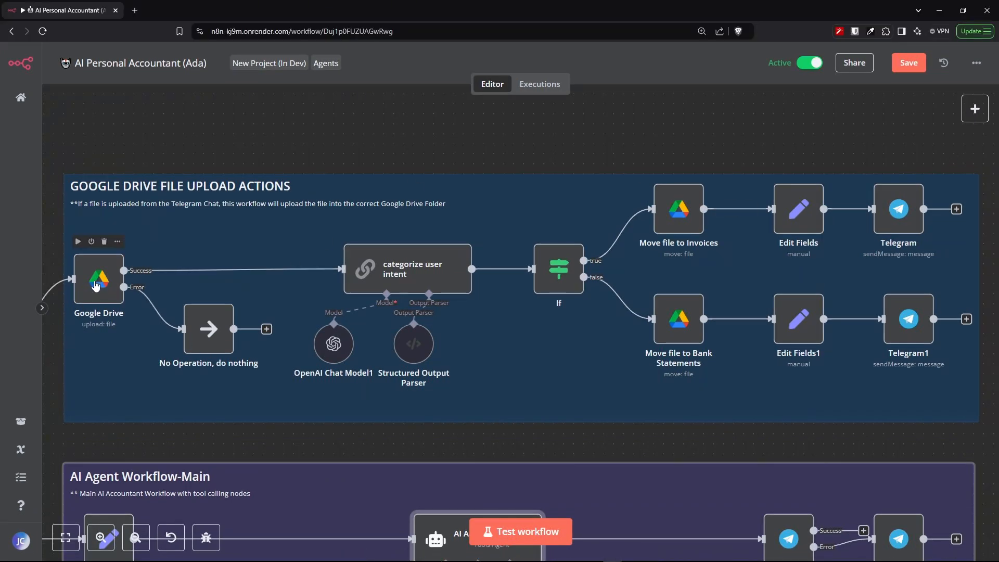
- Nudge the Google Drive, No Operation, categorize user intent, Structured Output Parser and If nodes on the upload canvas
drag(96, 285, 100, 282)
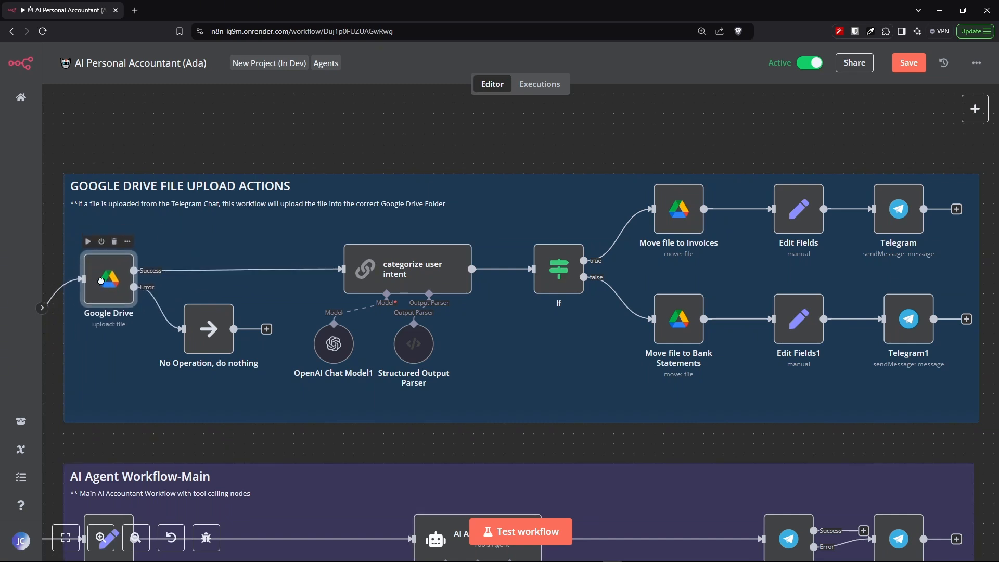
drag(211, 333, 211, 346)
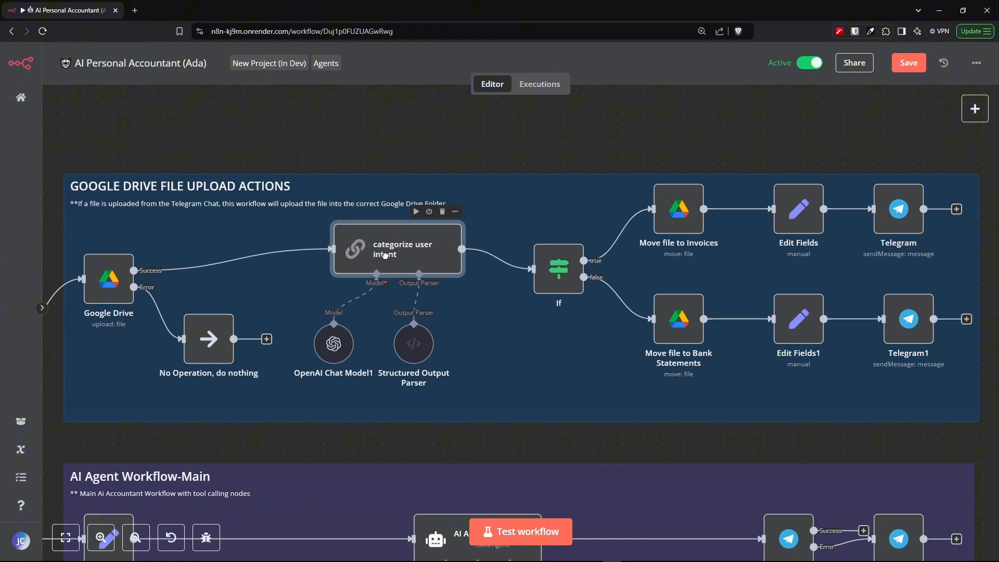
drag(382, 266, 363, 276)
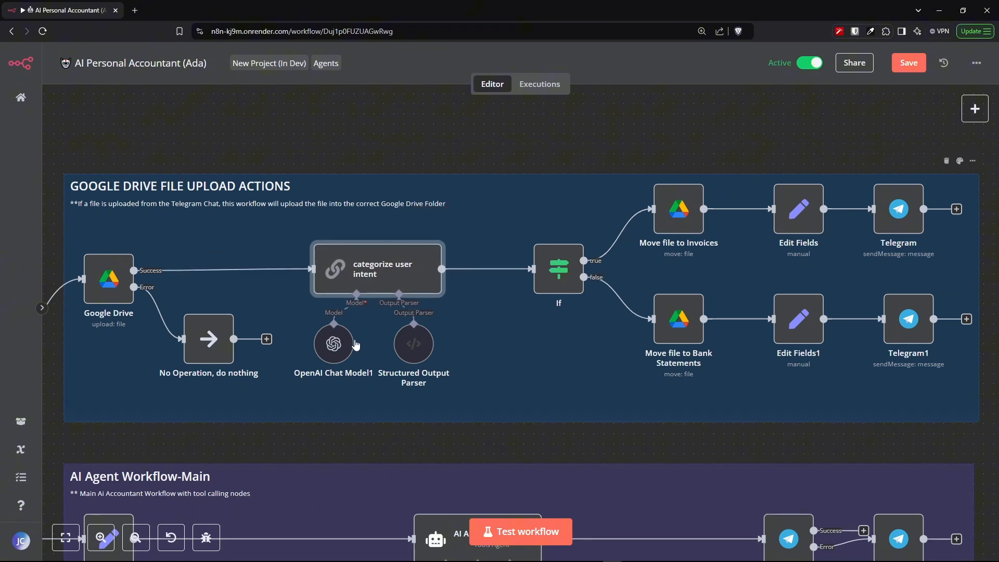
drag(353, 344, 415, 362)
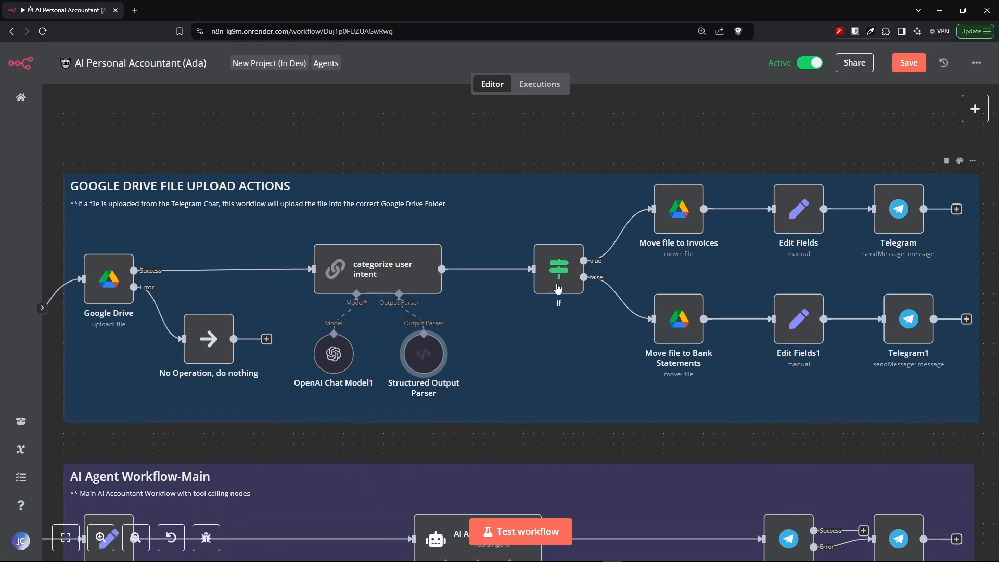
drag(558, 275, 548, 274)
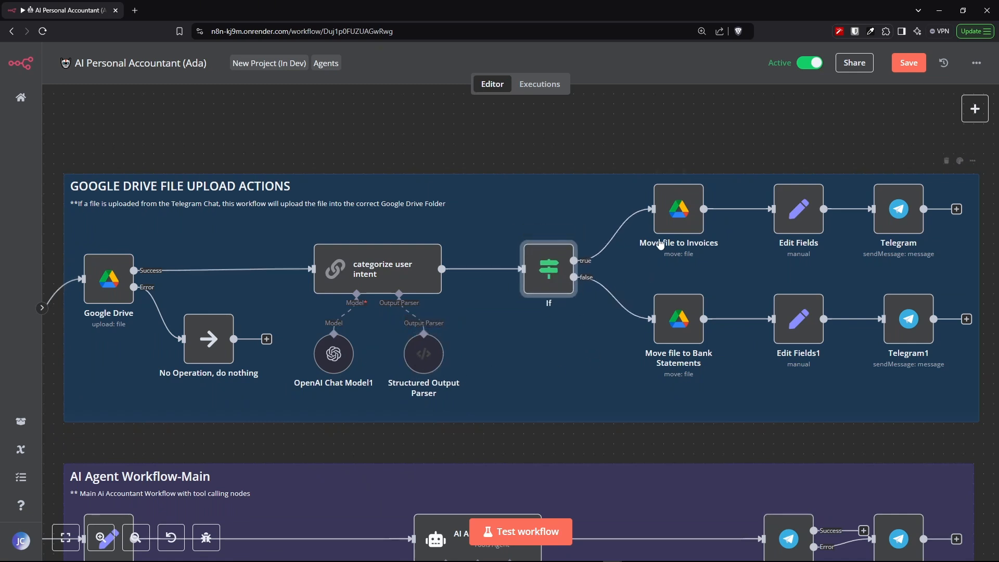
- Select each move-file, Edit Fields and Telegram node along the If node's true and false branches
click(673, 214)
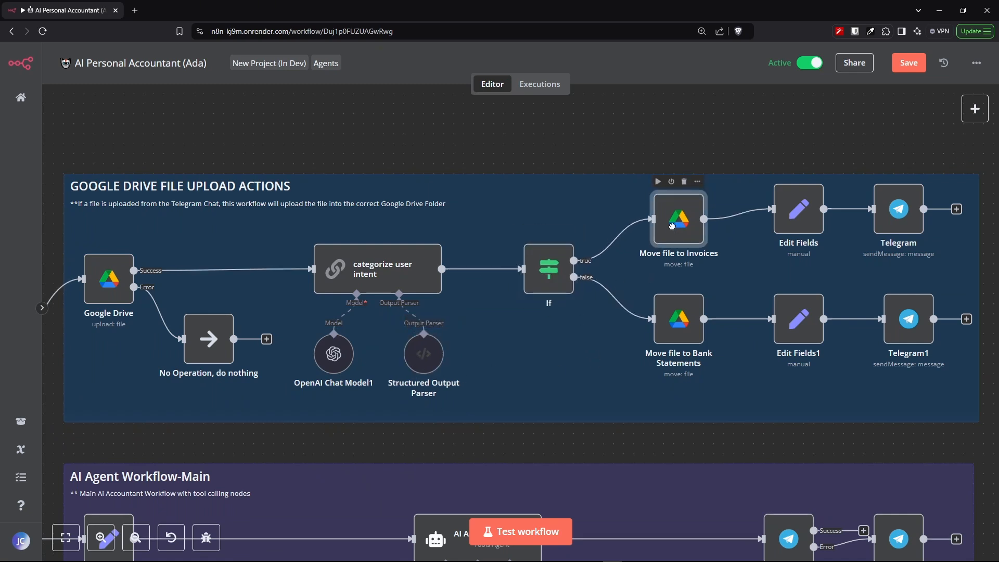
click(676, 319)
click(806, 322)
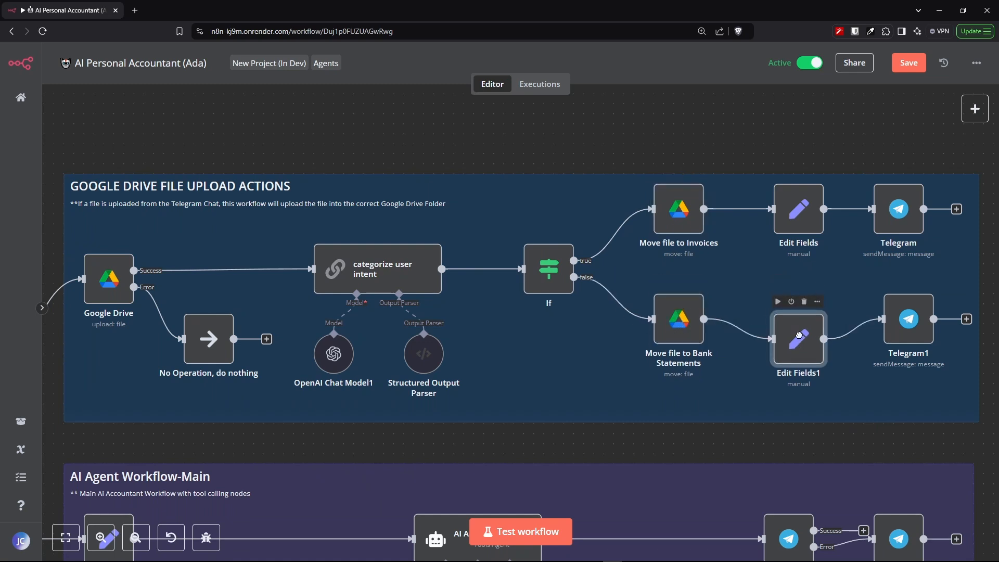
mouse_move(798, 218)
mouse_down()
mouse_move(799, 228)
mouse_move(799, 218)
mouse_up()
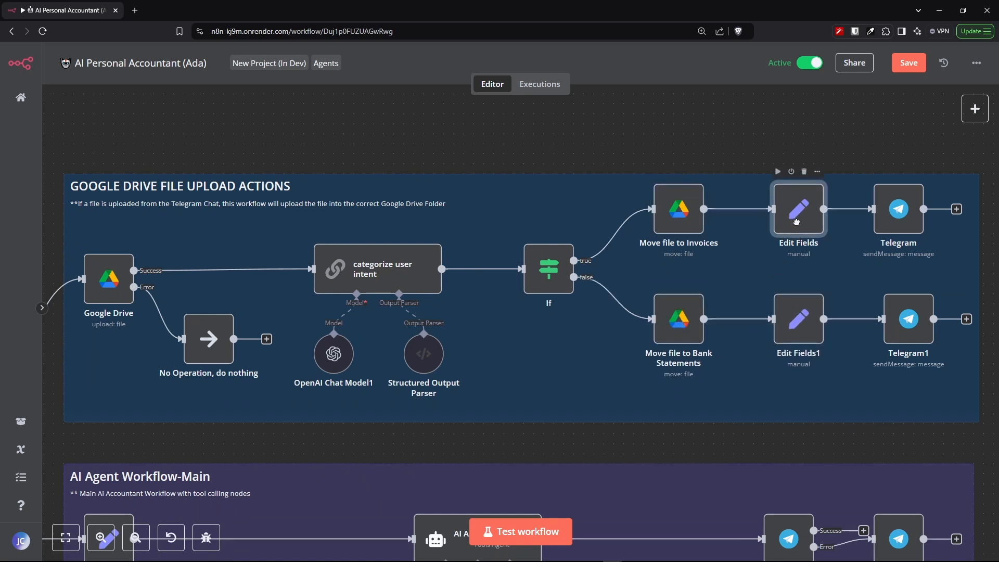
drag(896, 214, 905, 213)
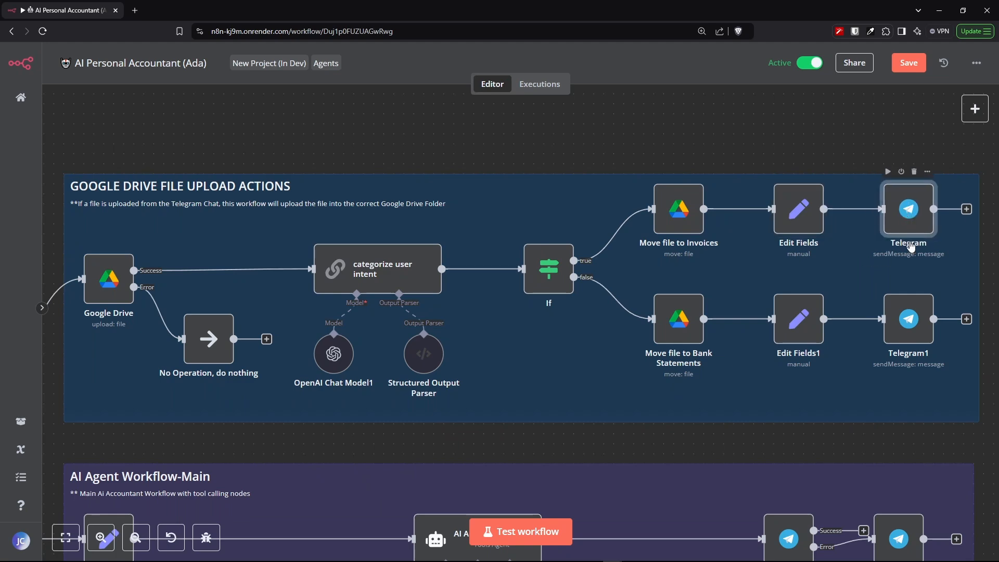
drag(908, 316, 908, 317)
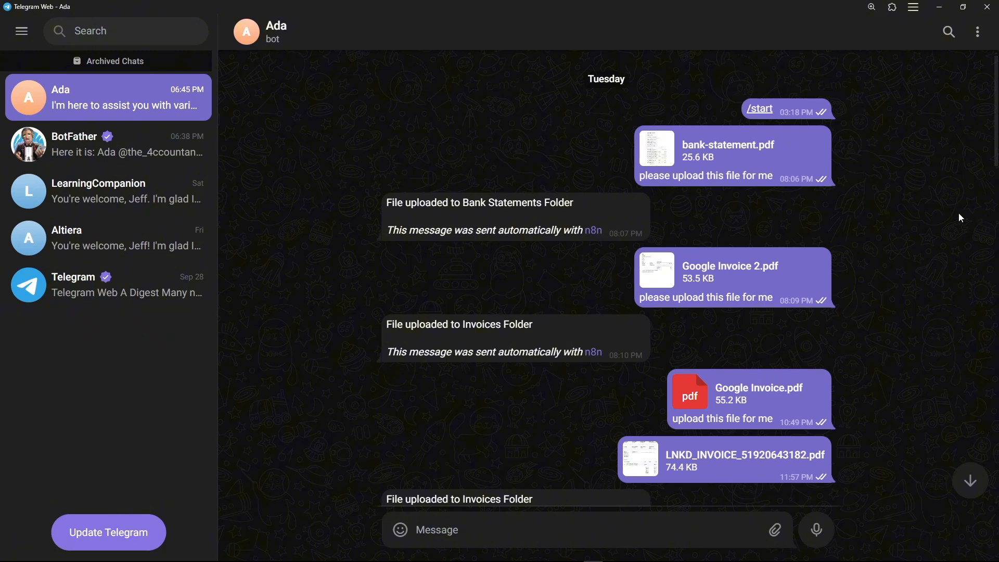
- Scroll through the Ada chat's file upload messages and bot replies
scroll(959, 213, down, 1)
scroll(958, 214, down, 1)
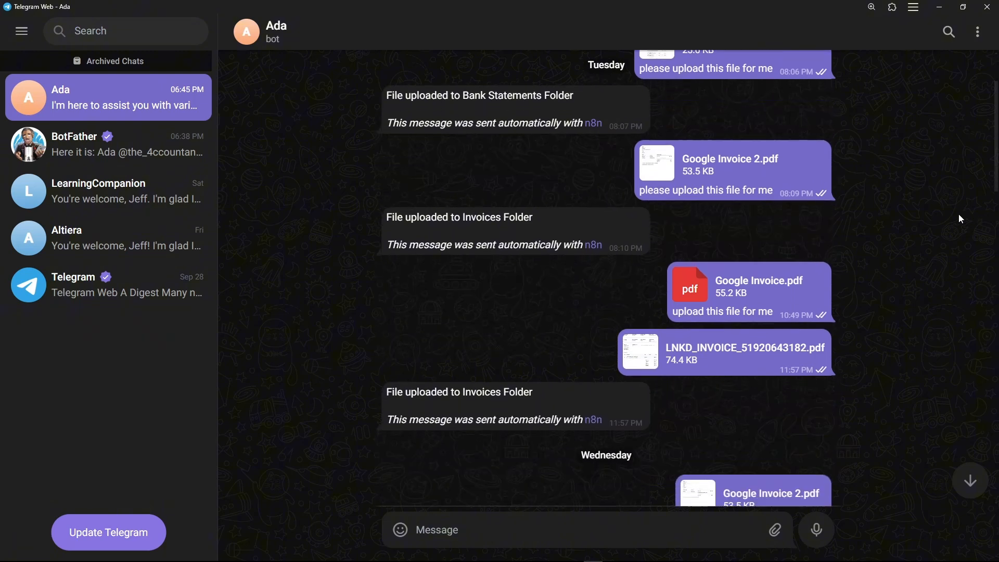
scroll(959, 214, down, 3)
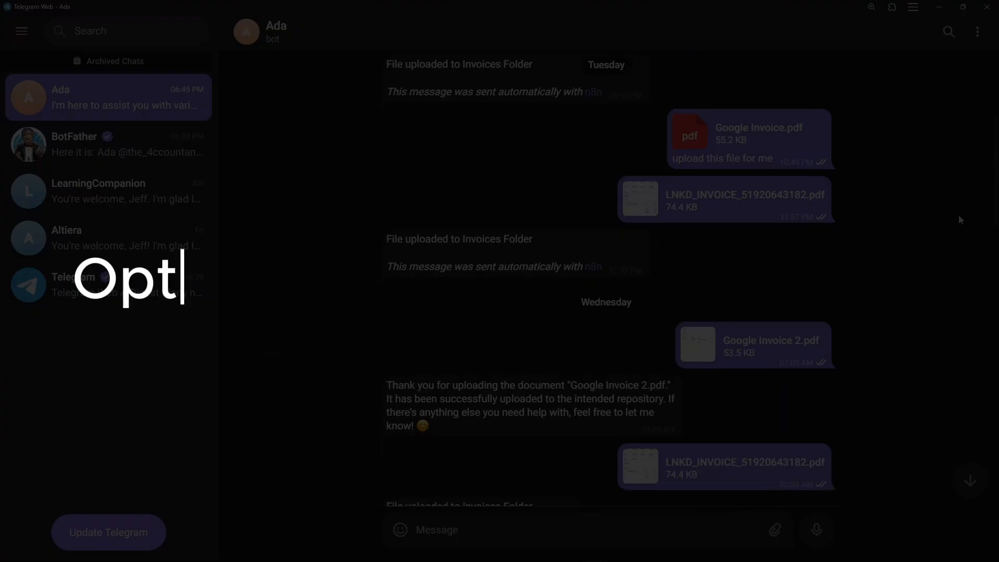
scroll(959, 216, down, 1)
scroll(959, 217, down, 1)
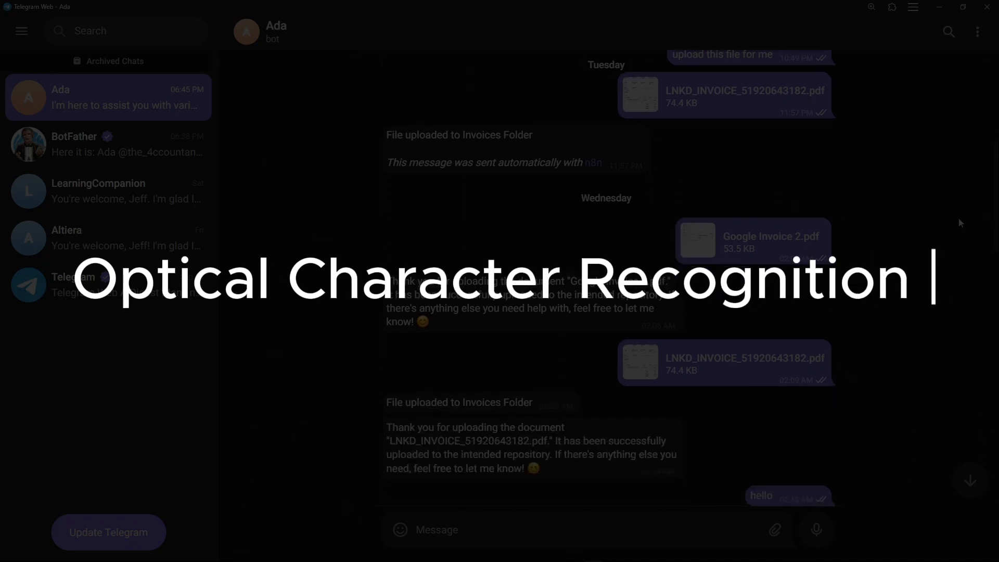
scroll(959, 223, up, 1)
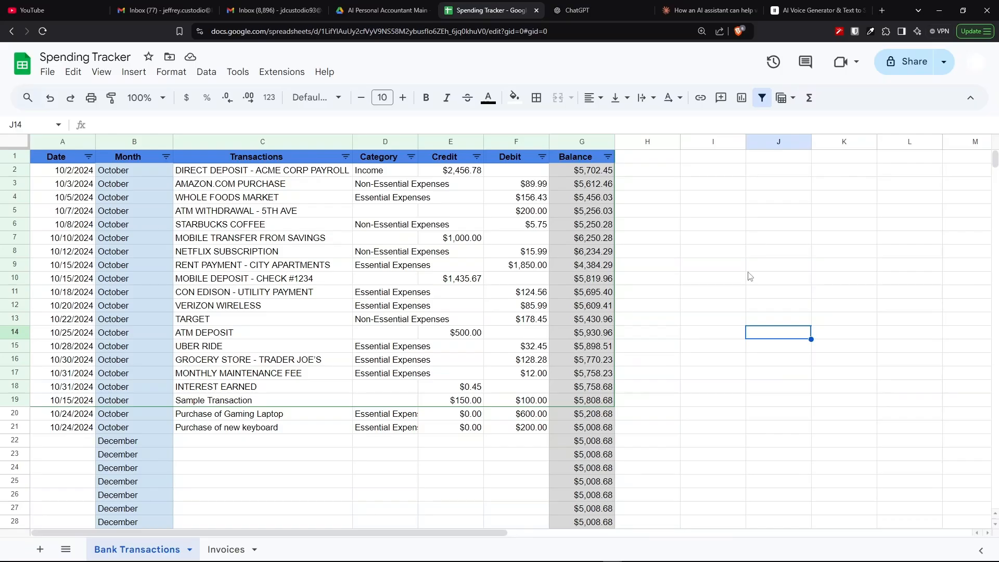
- Review the Bank Transactions and Invoices sheets of the Spending Tracker spreadsheet
key(ctrl+plus)
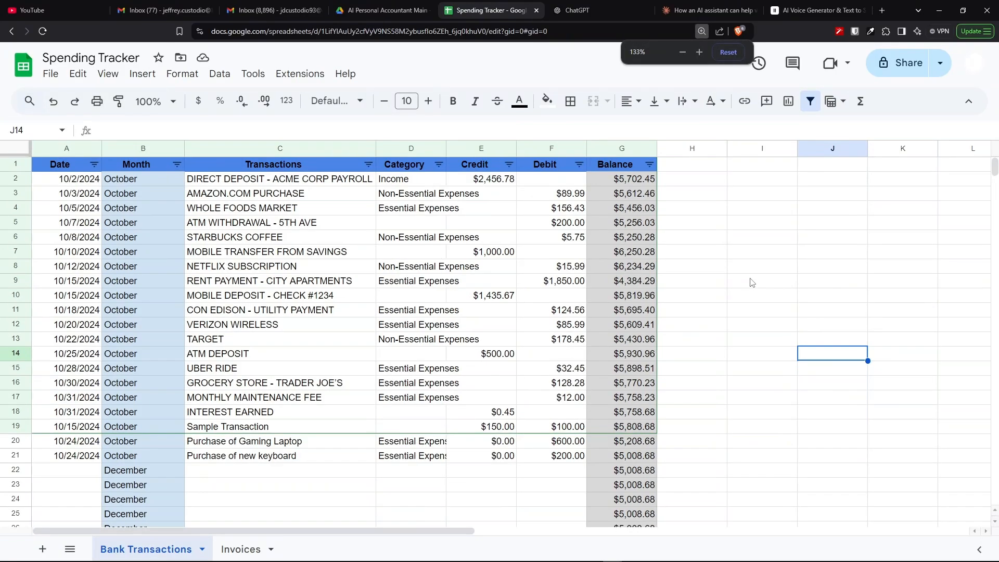
scroll(229, 317, down, 4)
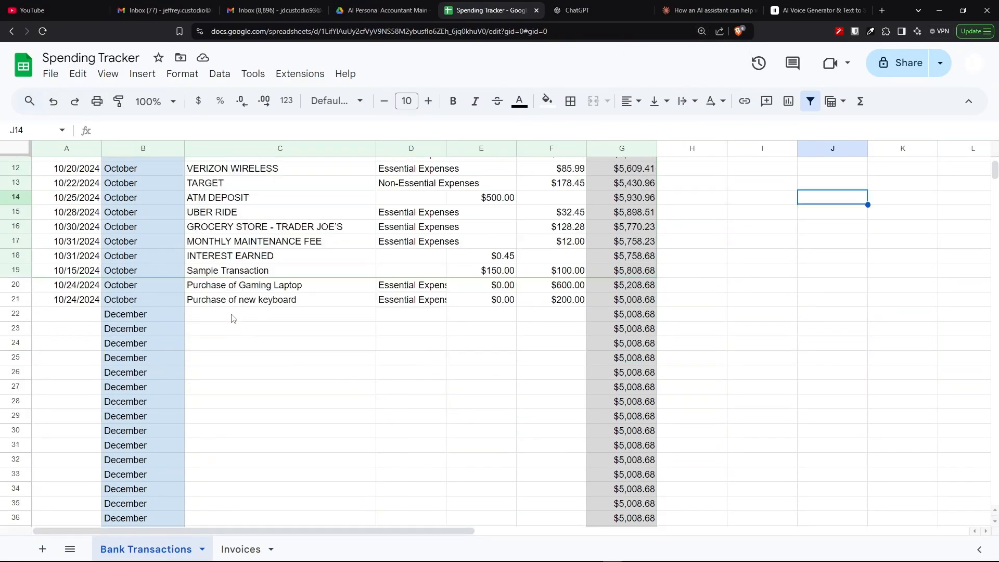
scroll(241, 318, up, 4)
click(233, 549)
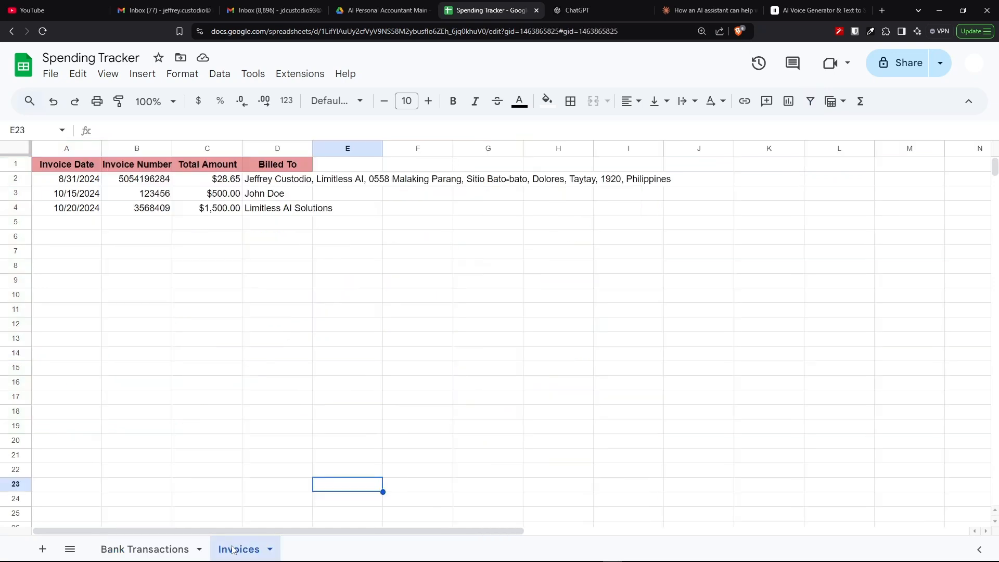
scroll(280, 288, down, 1)
scroll(278, 287, up, 1)
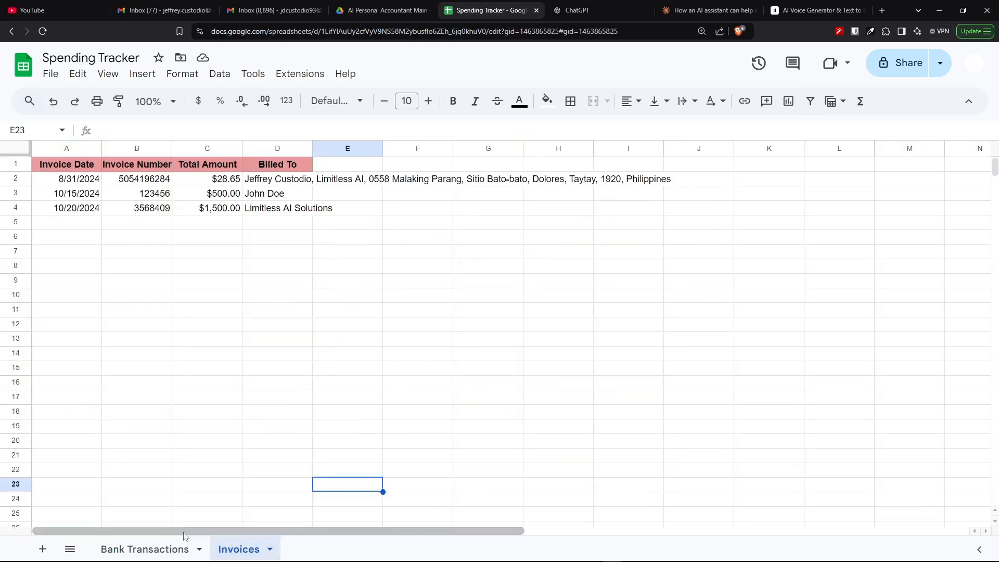
click(157, 550)
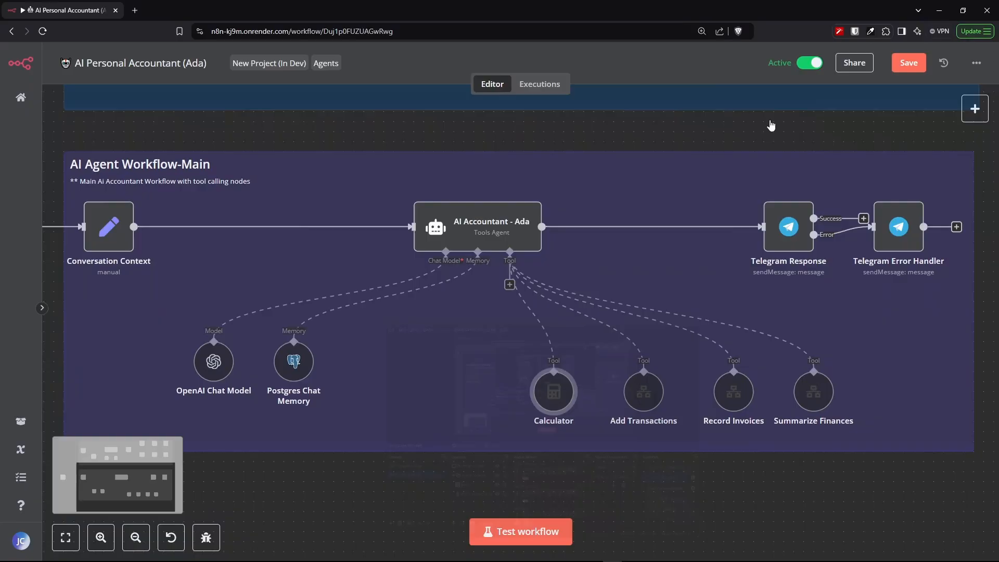
- Nudge the Add Transactions, Record Invoices and Summarize Finances tool nodes of the AI agent
mouse_move(648, 402)
mouse_move(648, 402)
mouse_down()
mouse_move(651, 390)
mouse_move(577, 337)
mouse_move(474, 379)
mouse_move(618, 372)
mouse_move(658, 401)
mouse_up()
mouse_move(728, 394)
mouse_down()
mouse_move(598, 354)
mouse_move(478, 387)
mouse_move(655, 351)
mouse_move(744, 356)
mouse_move(730, 398)
mouse_up()
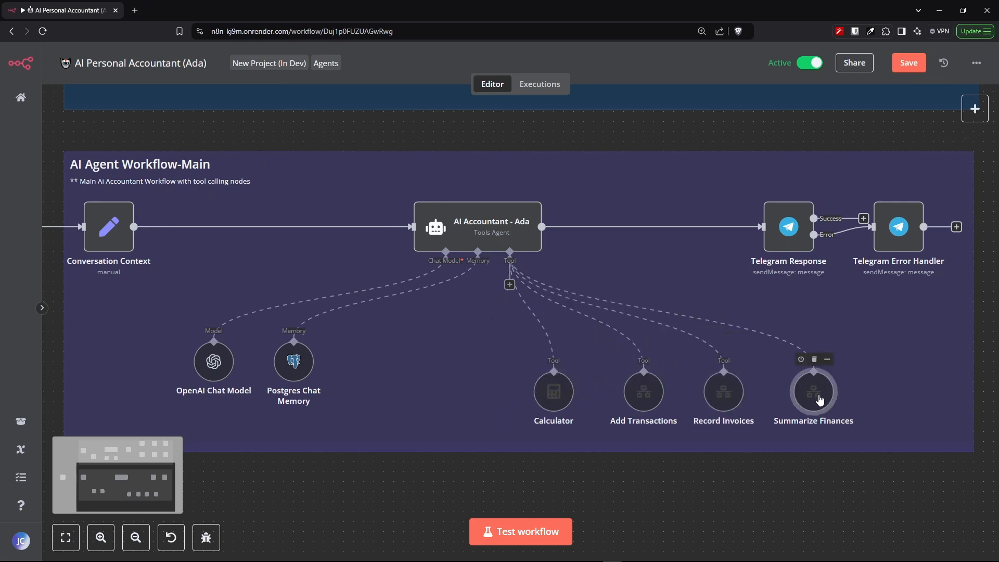
mouse_move(819, 397)
mouse_down()
mouse_move(837, 357)
mouse_move(889, 382)
mouse_move(836, 369)
mouse_move(811, 392)
mouse_move(828, 393)
mouse_up()
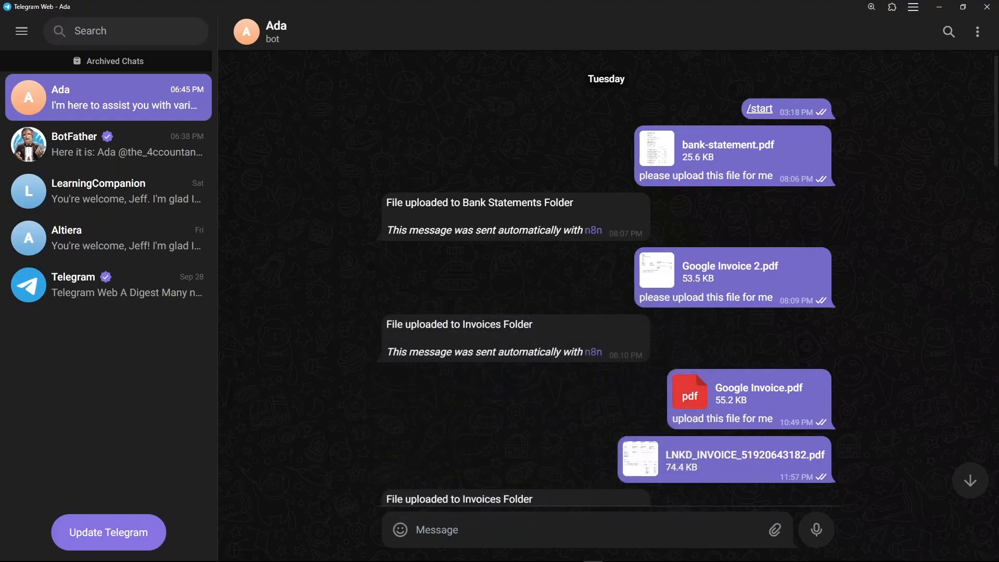
- Browse the Ada chat history of uploaded invoices and bank statements from top to bottom
scroll(959, 217, down, 2)
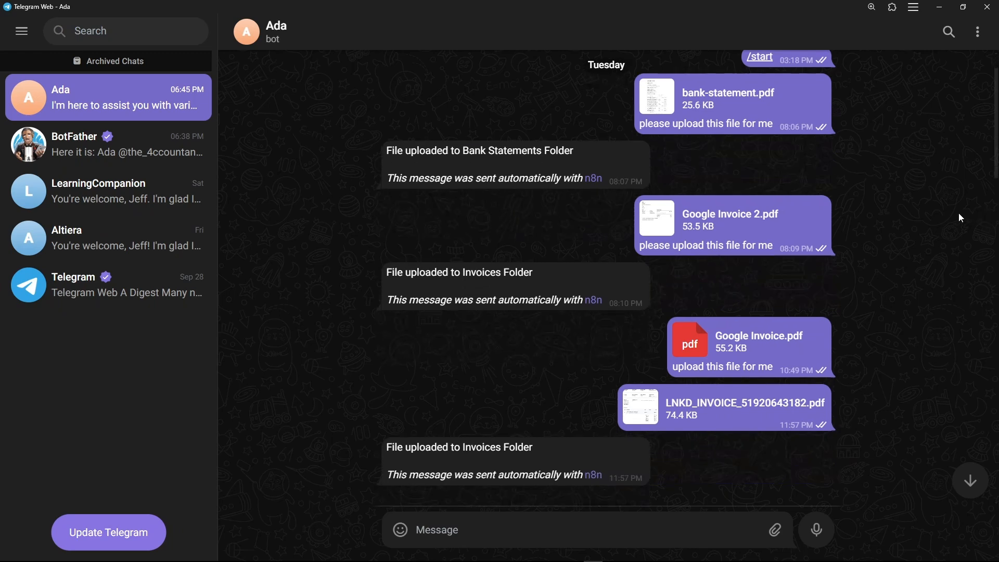
scroll(962, 219, down, 2)
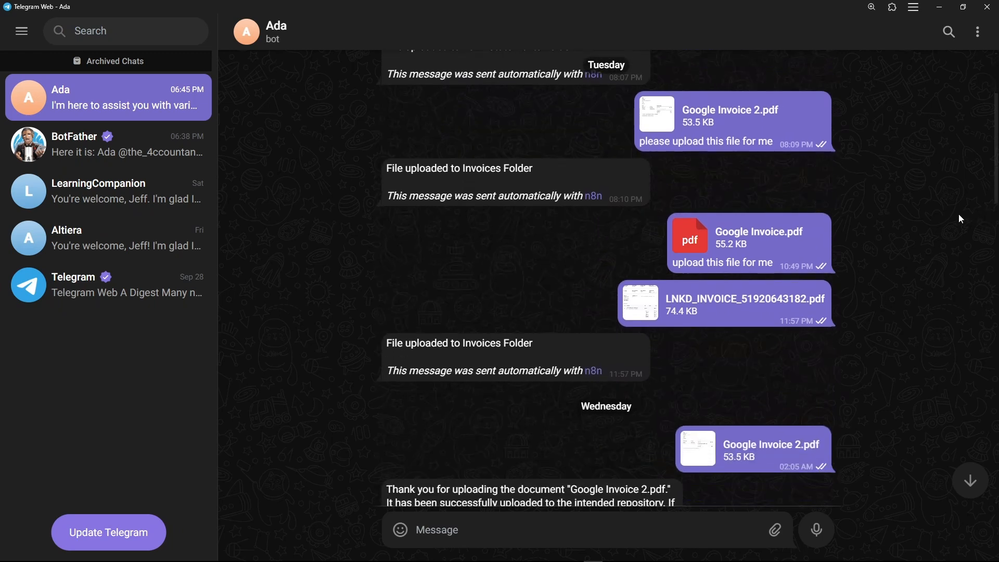
scroll(961, 220, down, 1)
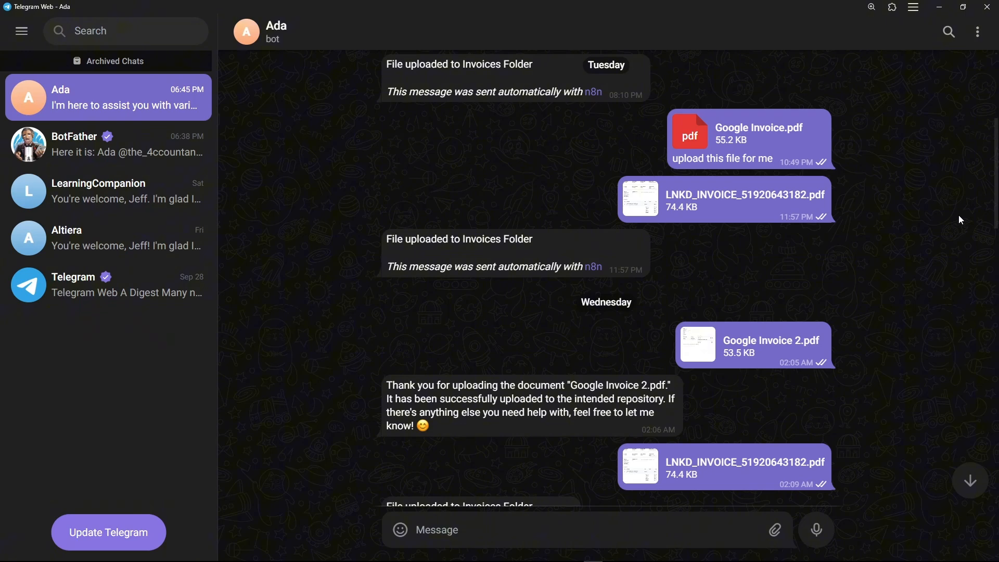
scroll(961, 222, down, 1)
scroll(961, 222, down, 1)
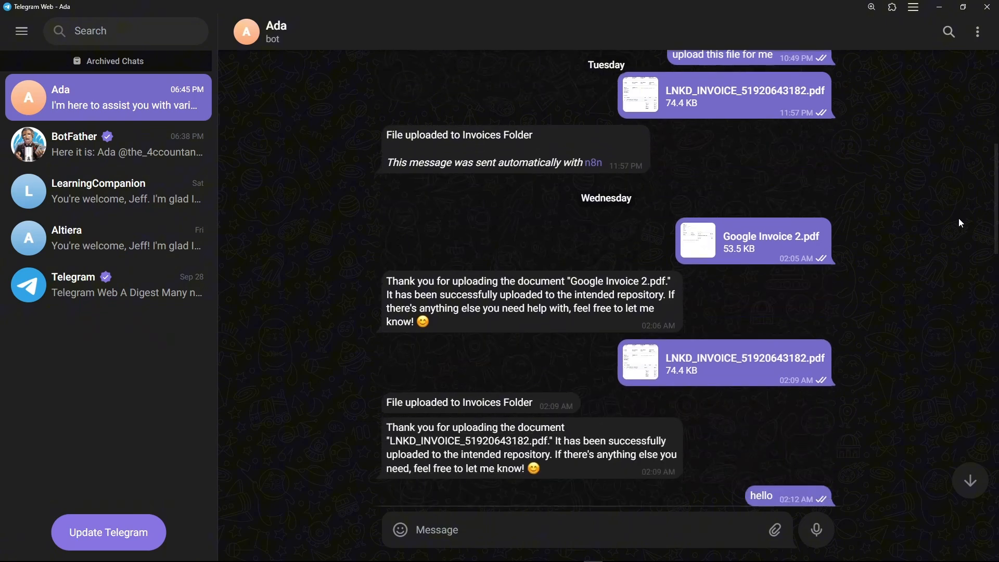
scroll(962, 223, up, 1)
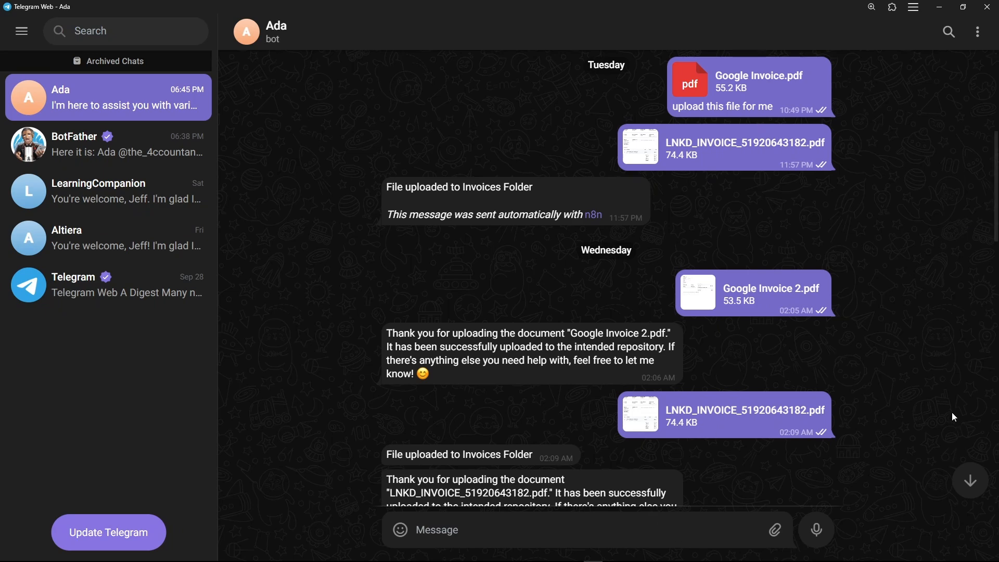
scroll(929, 424, up, 6)
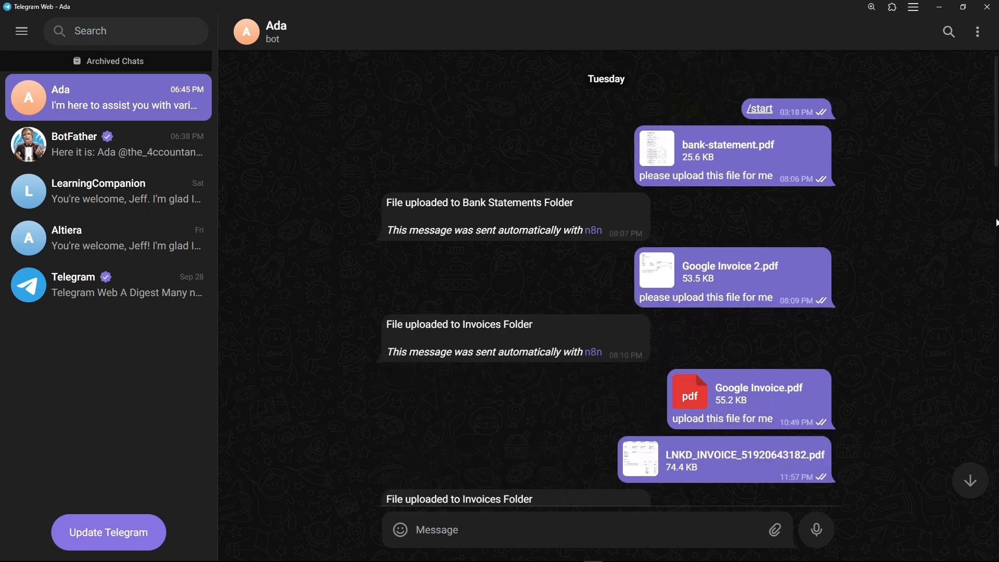
scroll(962, 218, down, 2)
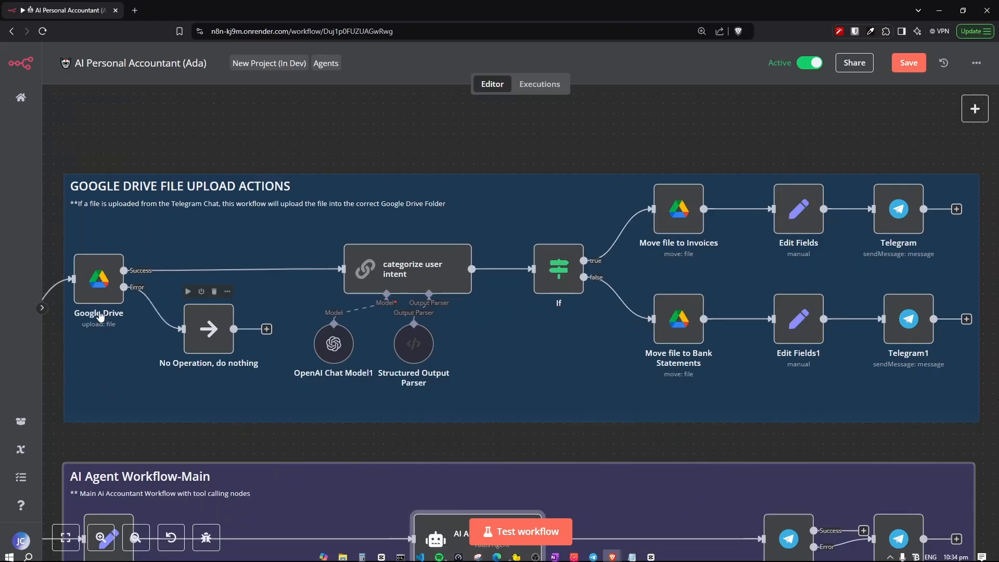
- Nudge the No Operation, do nothing node slightly downward below the Google Drive node's error output
mouse_move(95, 284)
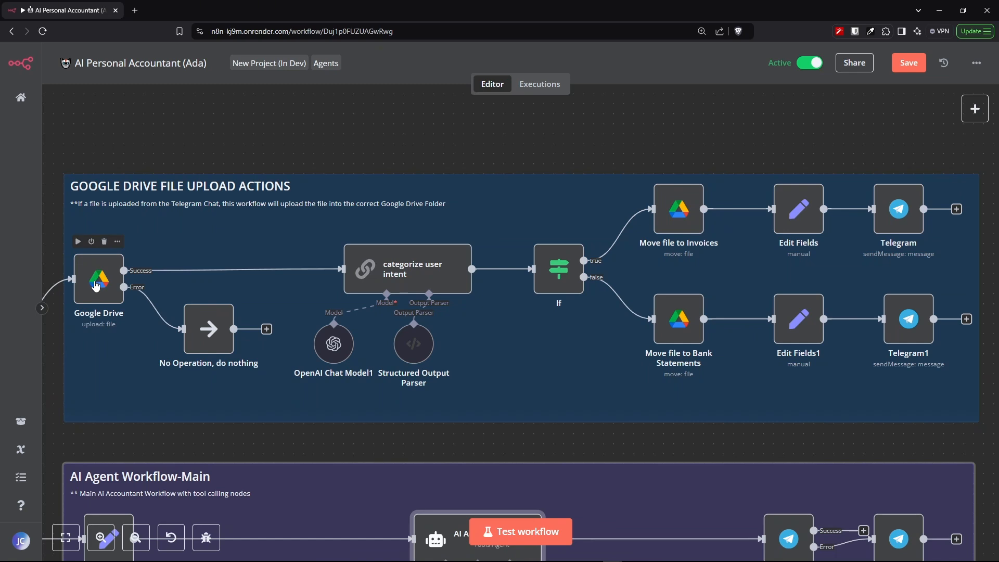
mouse_move(331, 244)
mouse_down()
mouse_move(194, 281)
mouse_move(336, 243)
mouse_up()
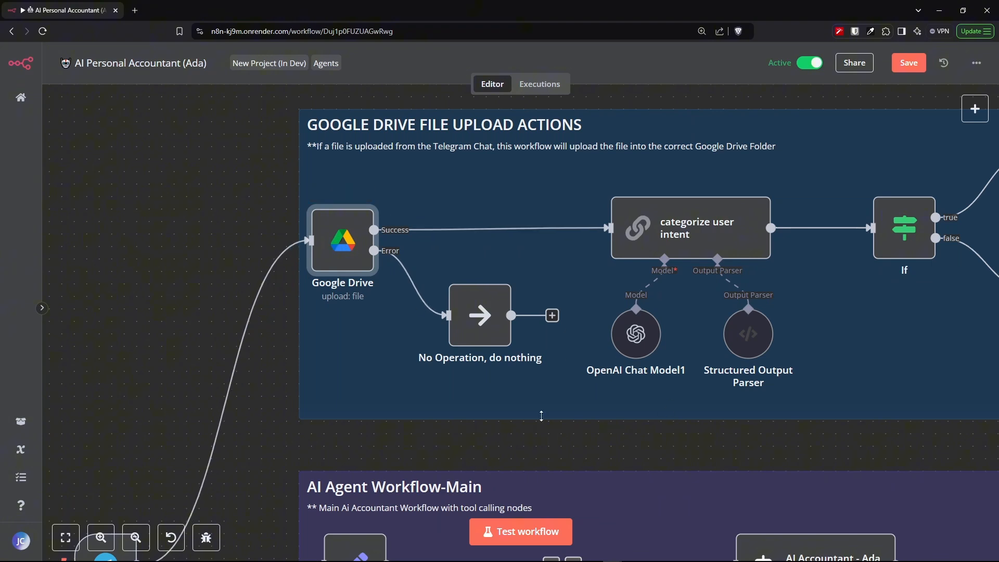
mouse_move(482, 317)
click(219, 217)
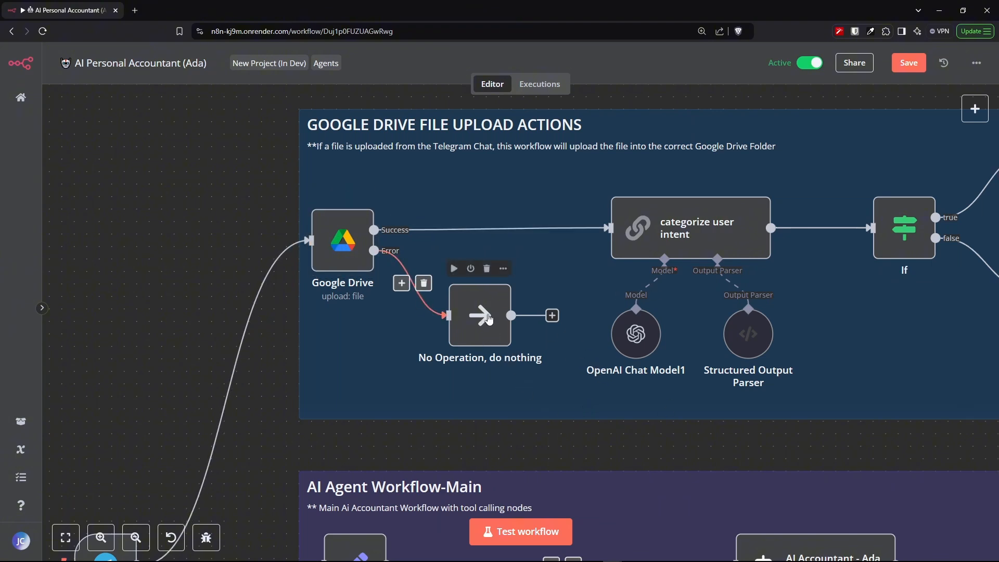
drag(487, 318, 480, 339)
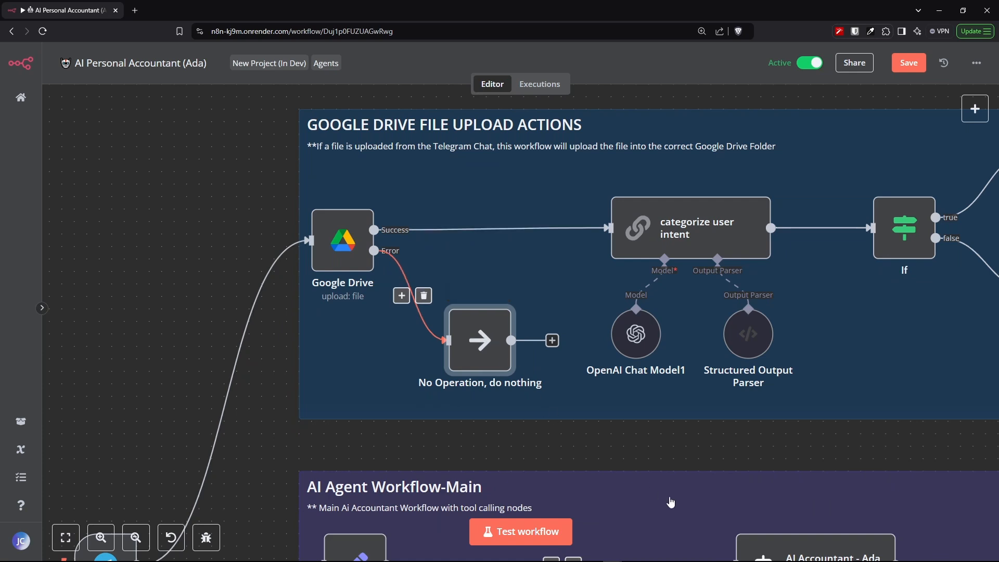
- Open the Google Drive upload node and examine the options of its On Error setting
double_click(335, 251)
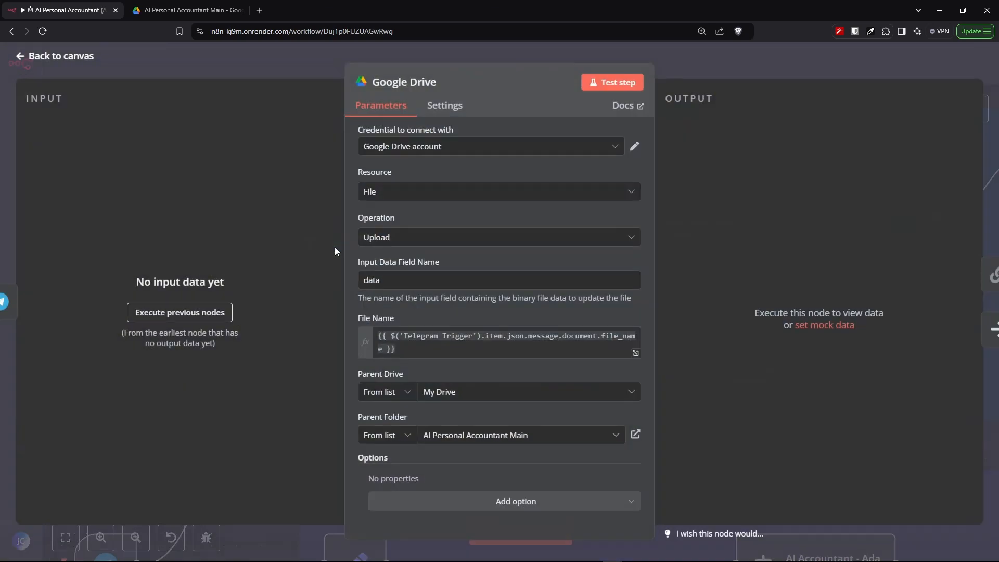
click(442, 111)
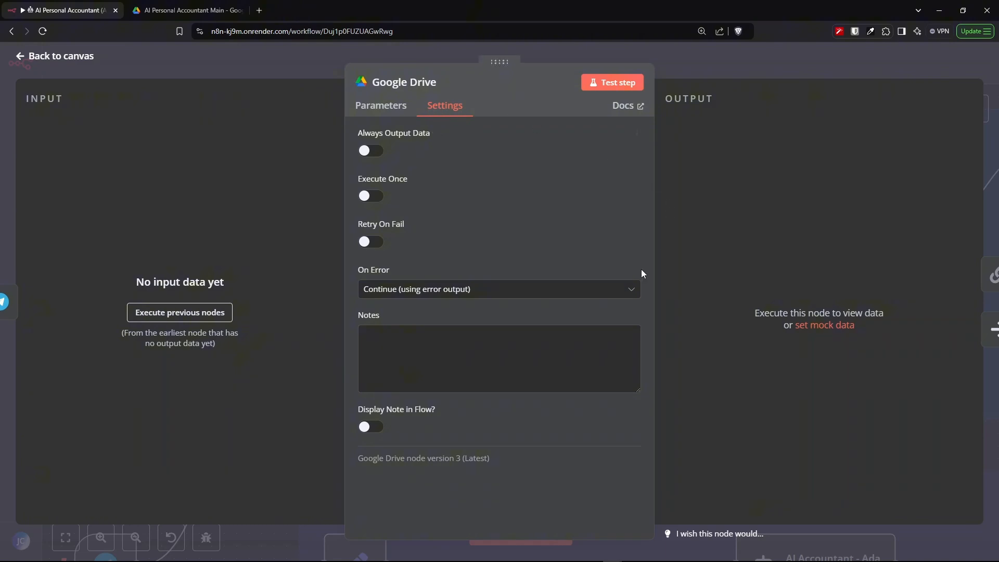
click(603, 290)
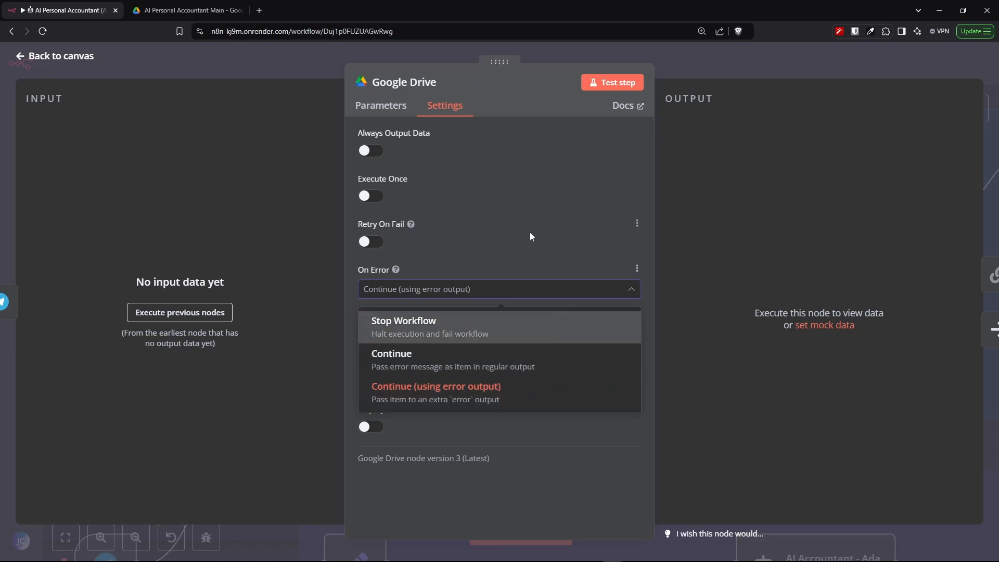
key(Escape)
- Reopen the Google Drive upload node and open its AI Personal Accountant Main parent folder
scroll(413, 244, up, 5)
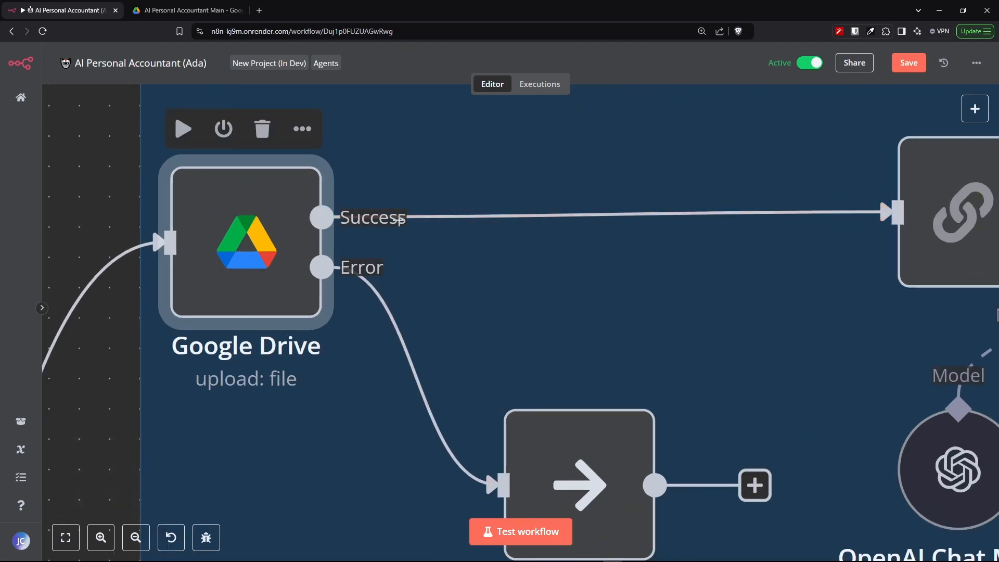
scroll(425, 284, down, 5)
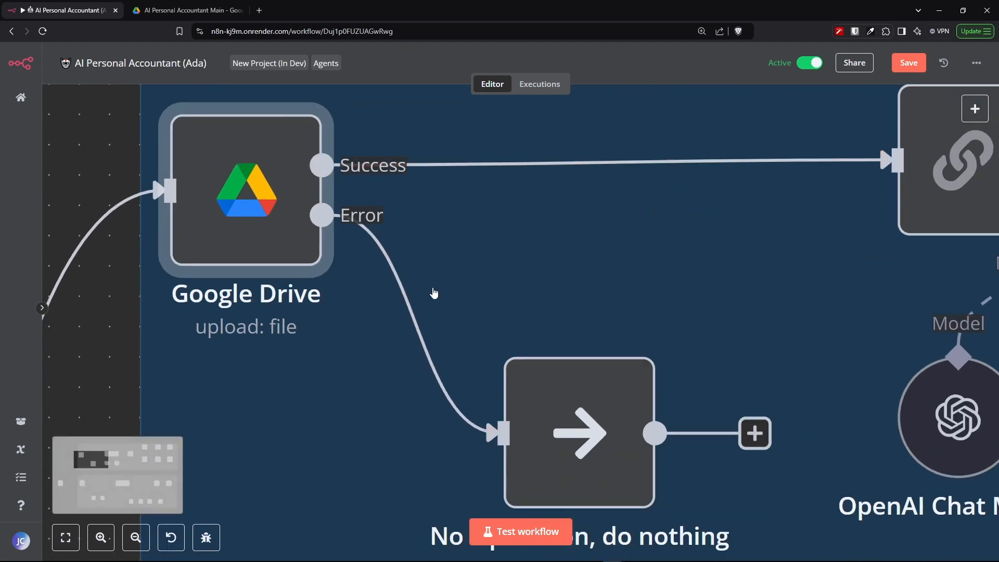
drag(329, 284, 331, 240)
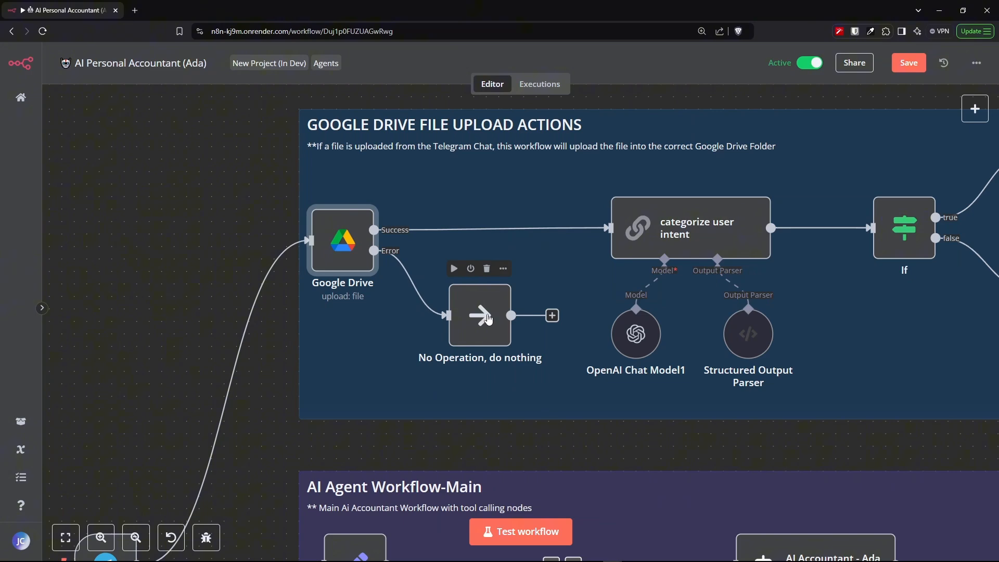
double_click(350, 251)
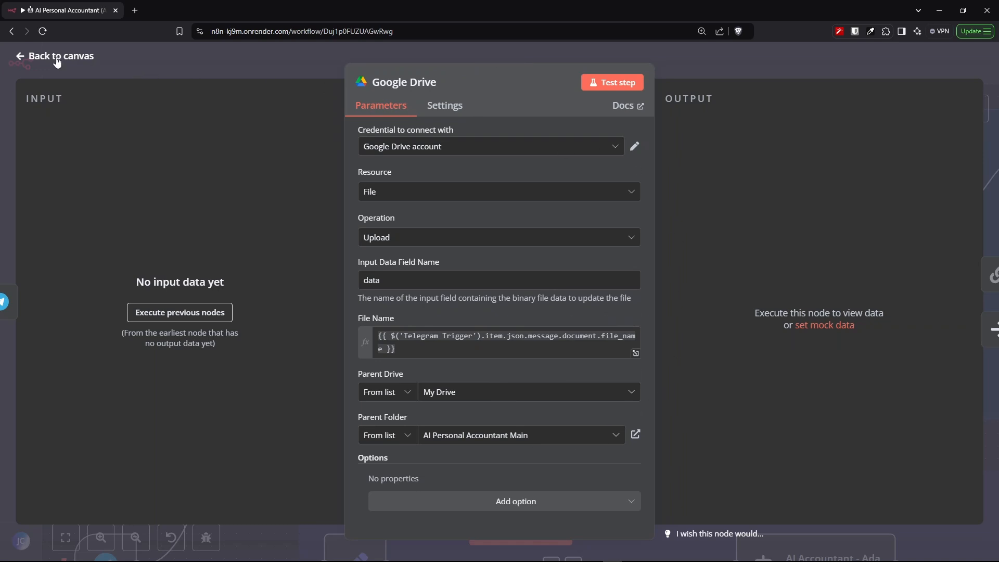
click(636, 434)
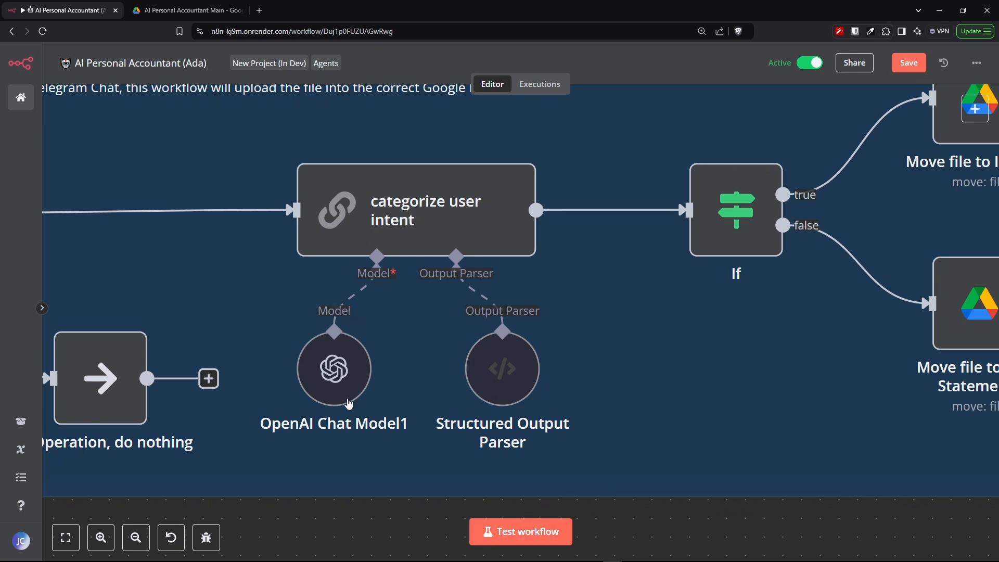
- Nudge the OpenAI Chat Model1 node and open it to inspect its credential and model settings
drag(338, 386, 320, 395)
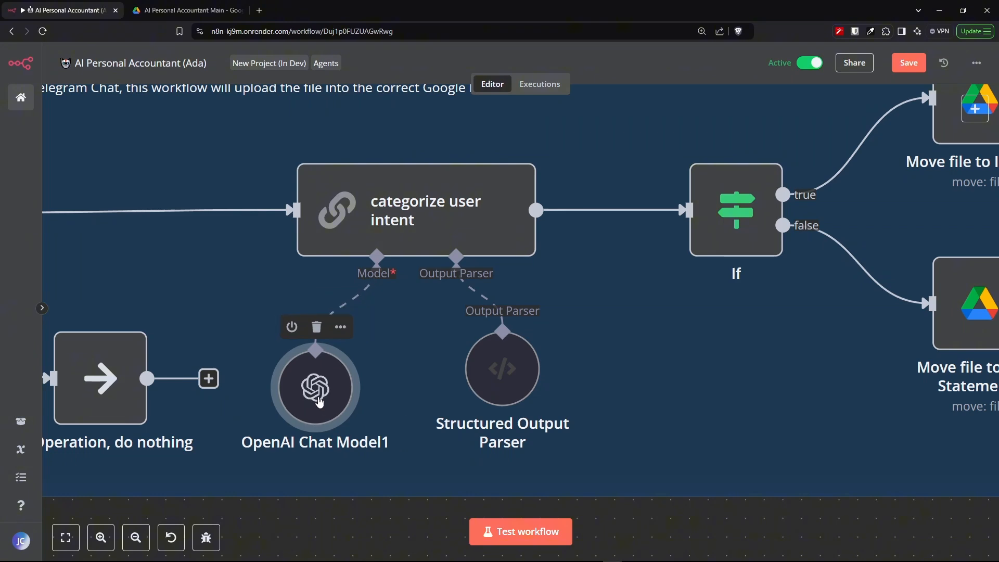
double_click(319, 402)
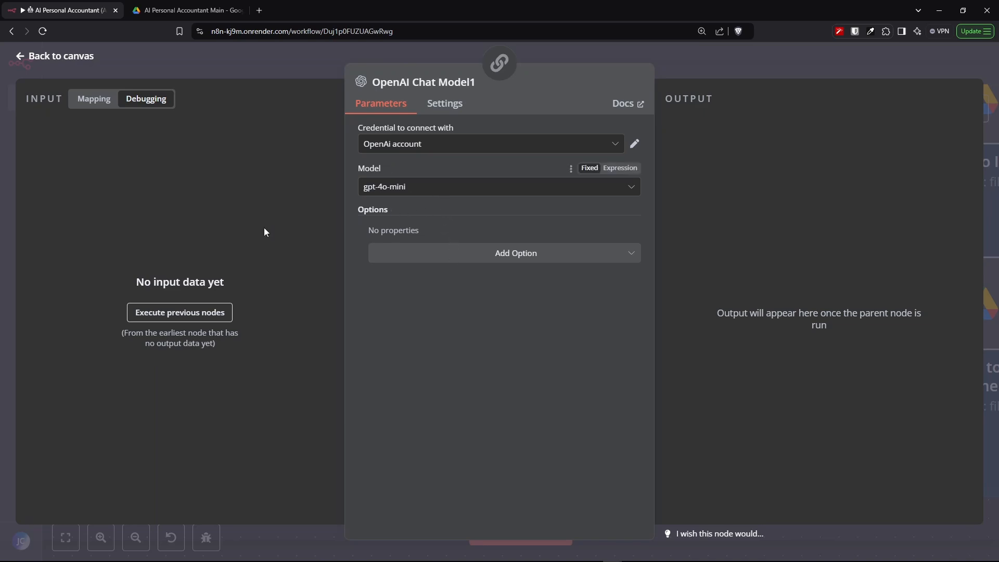
click(54, 55)
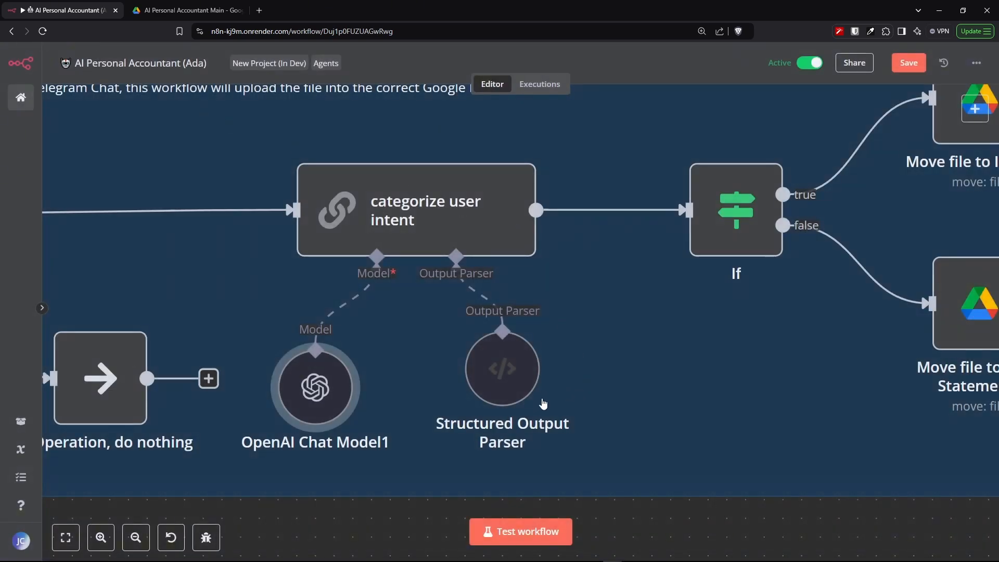
- Nudge the Structured Output Parser node and open it to view its input schema
mouse_move(508, 395)
mouse_down()
mouse_move(585, 392)
mouse_move(524, 405)
mouse_up()
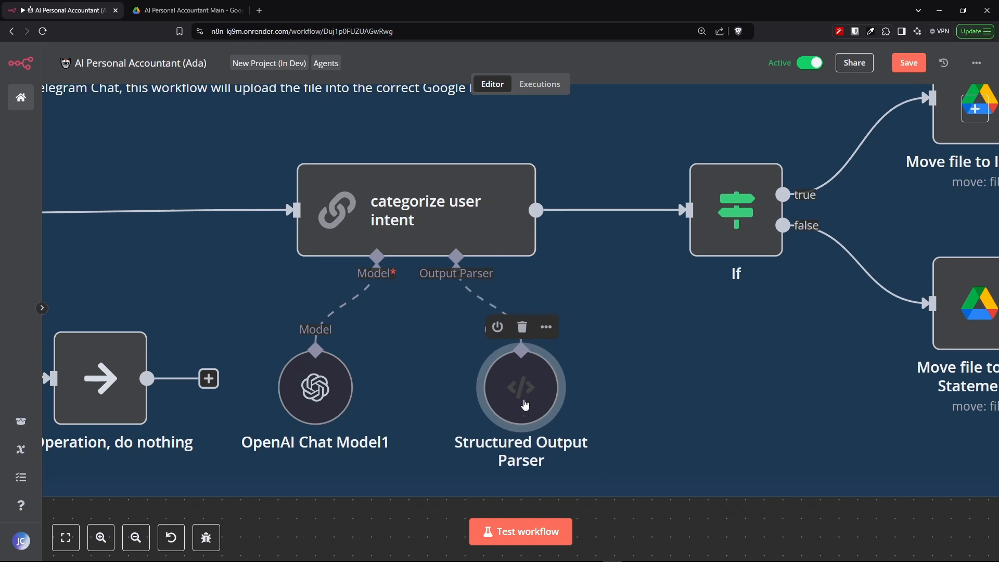
double_click(525, 405)
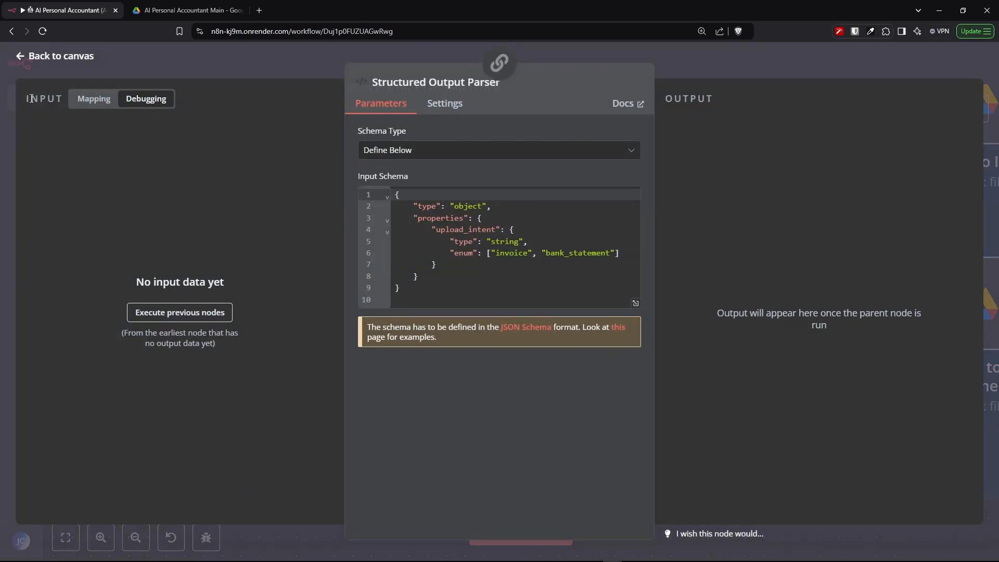
click(48, 57)
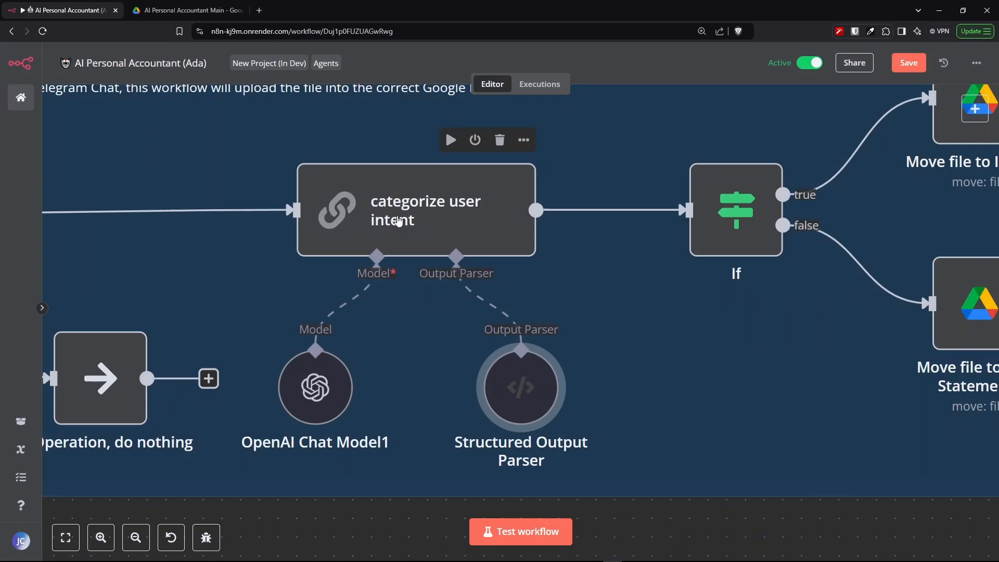
- Open the categorize user intent node and read its full system prompt message
double_click(399, 216)
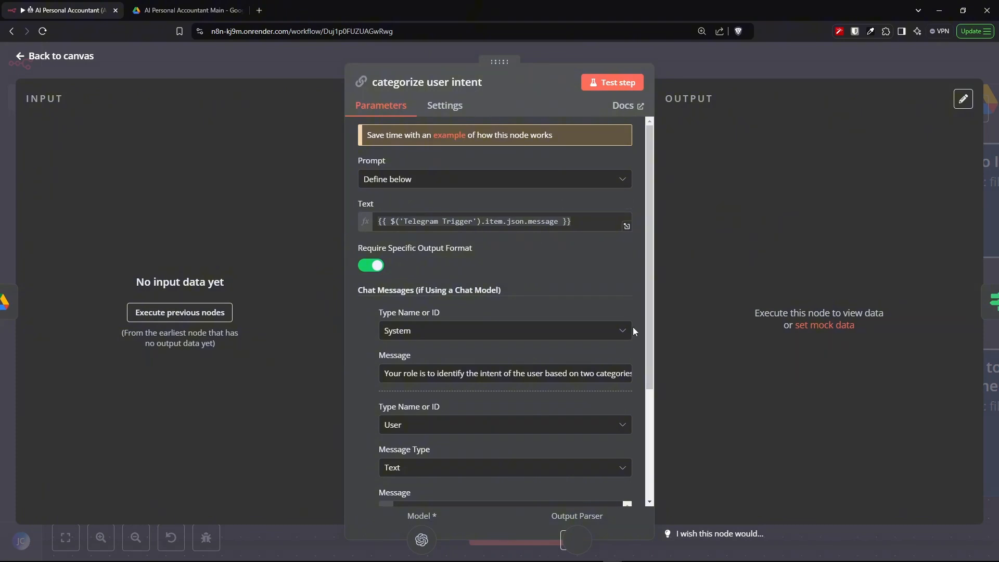
scroll(642, 324, down, 2)
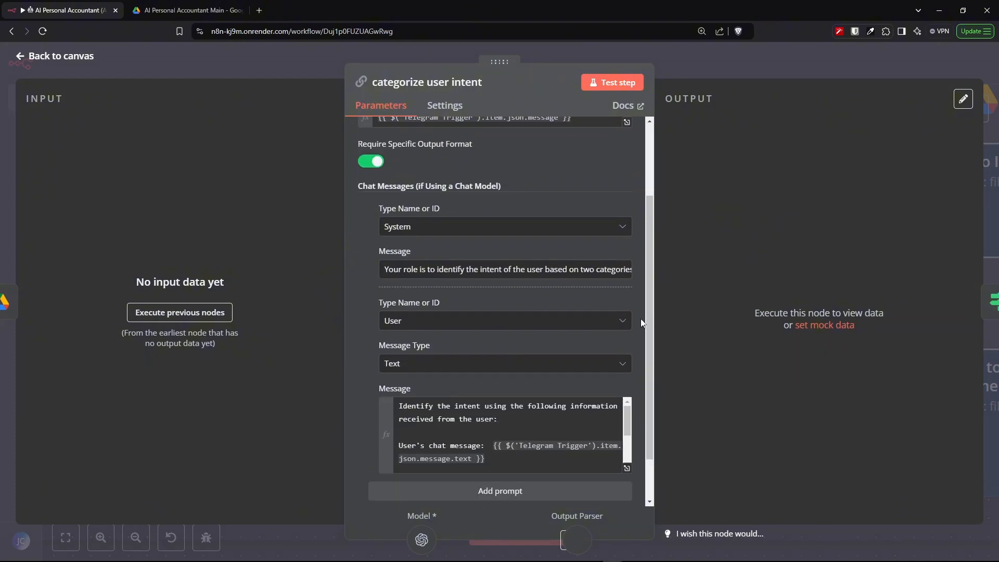
click(629, 282)
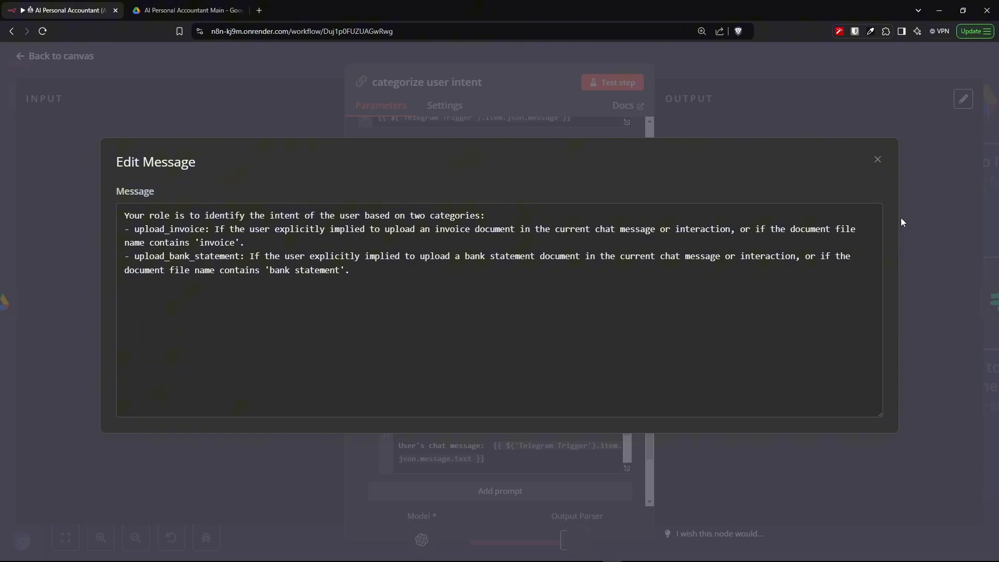
click(878, 160)
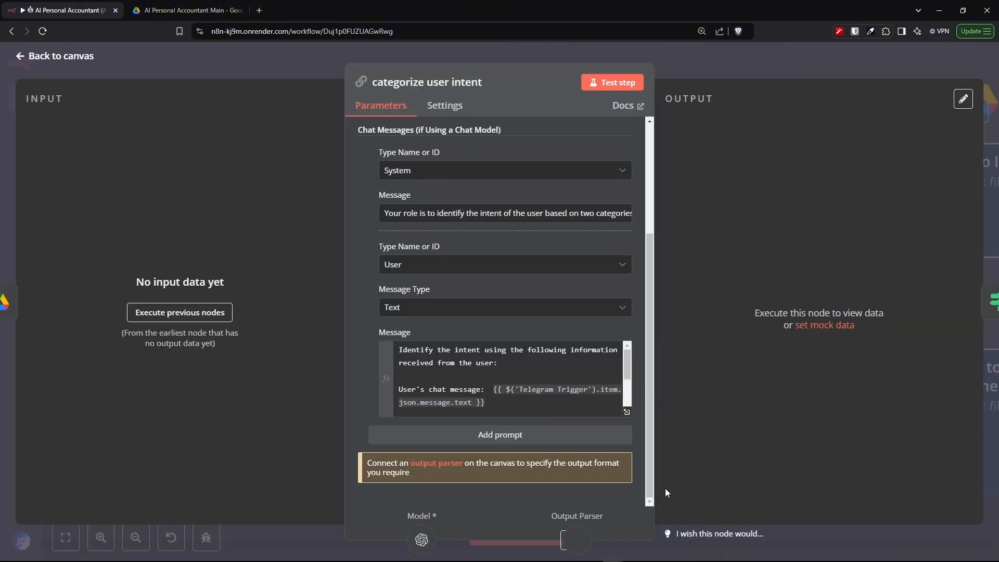
- Expand the user message expression and review its chat message, file name and caption references
click(627, 414)
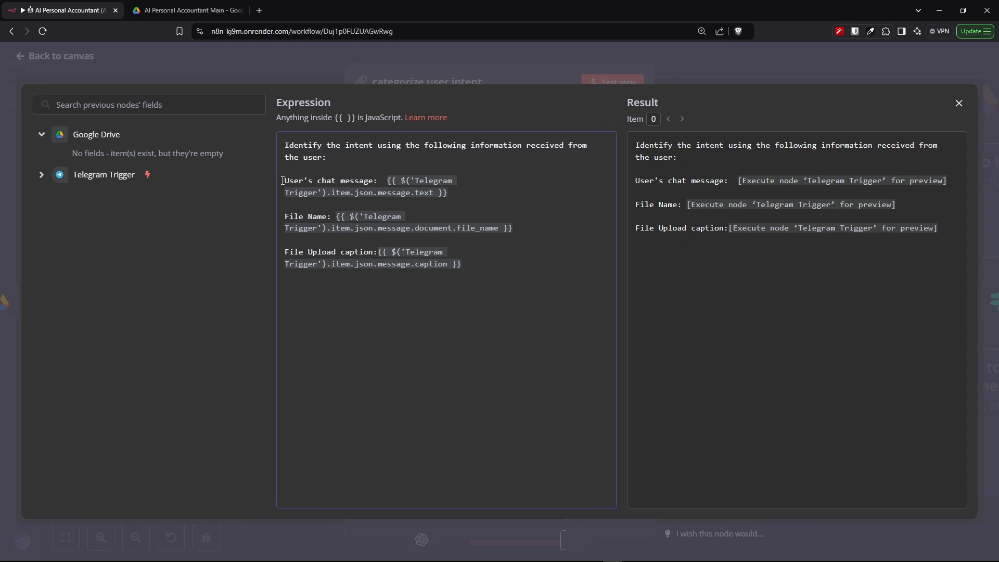
drag(283, 181, 321, 179)
drag(400, 179, 472, 194)
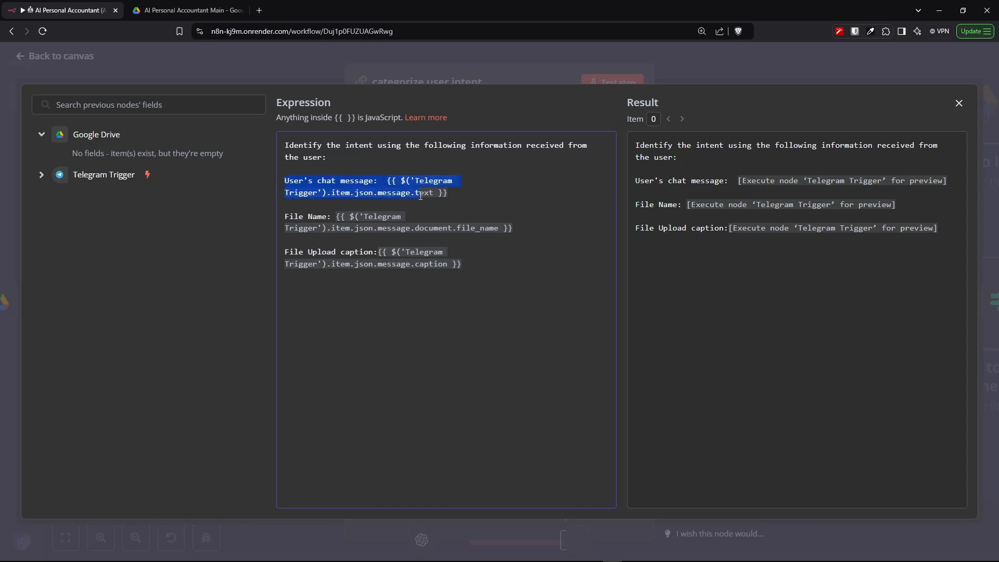
click(472, 195)
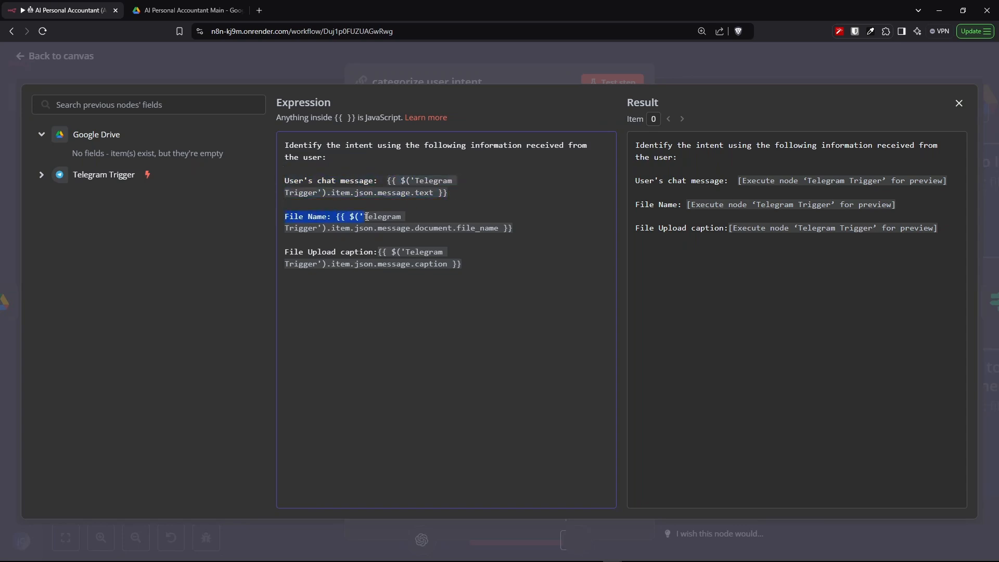
drag(367, 217, 513, 230)
click(534, 241)
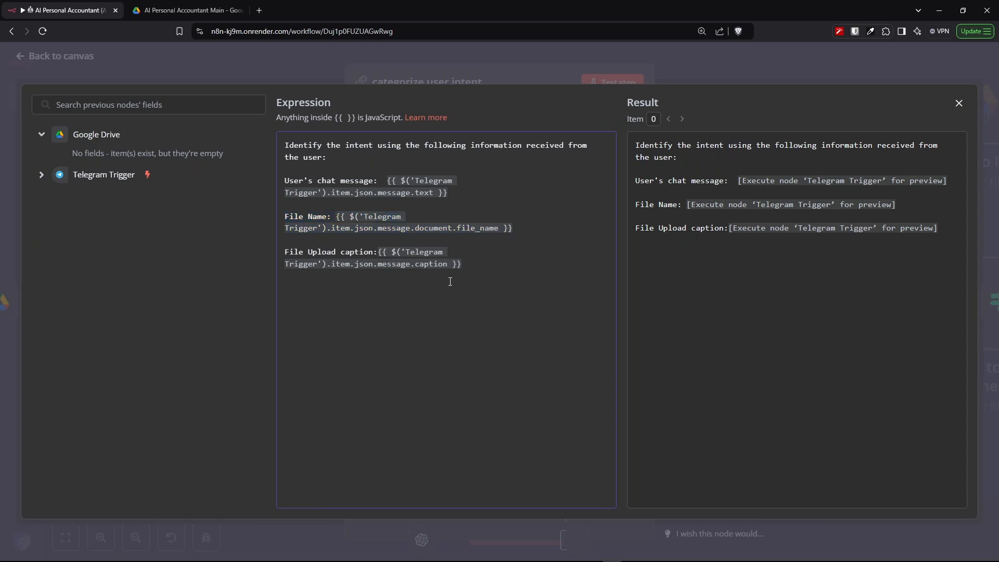
drag(285, 252, 499, 292)
click(508, 300)
click(959, 104)
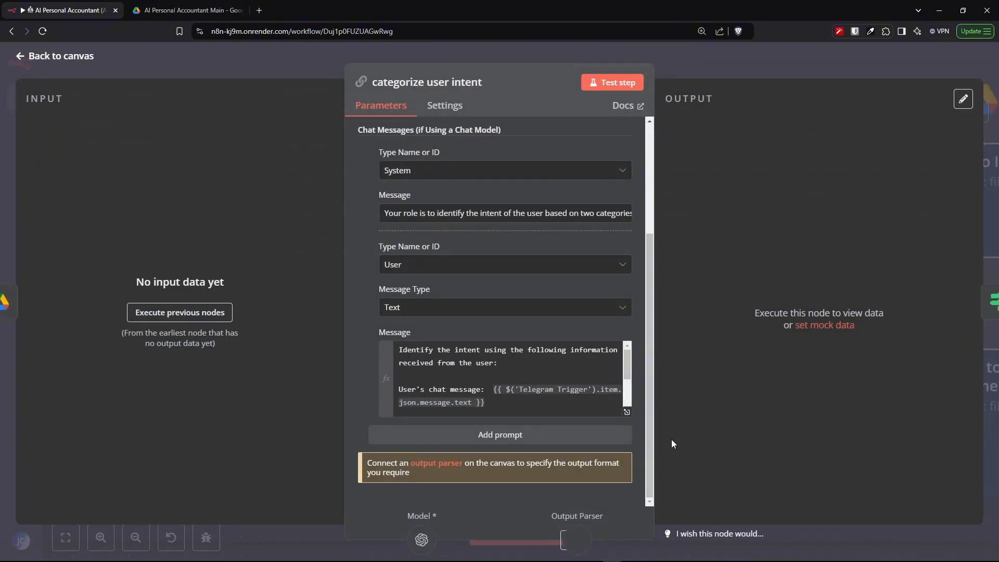
click(49, 58)
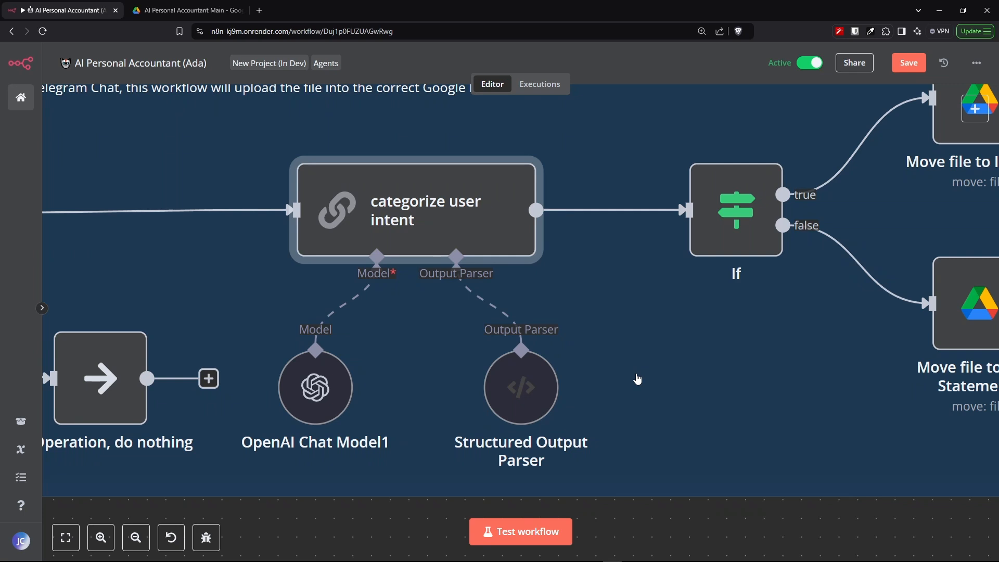
- Reopen the Structured Output Parser and examine the upload_intent enum values in its expanded input schema
click(515, 392)
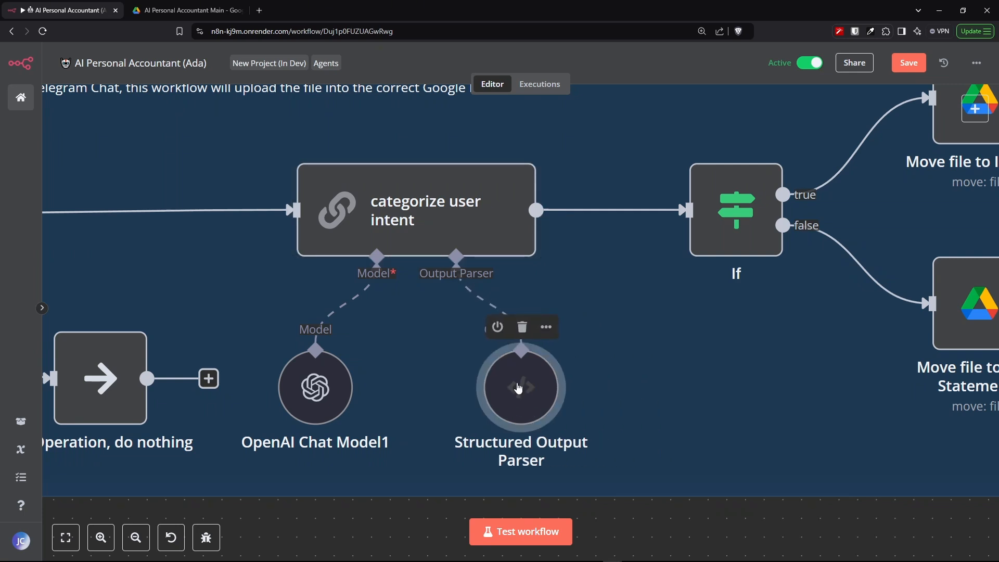
double_click(519, 392)
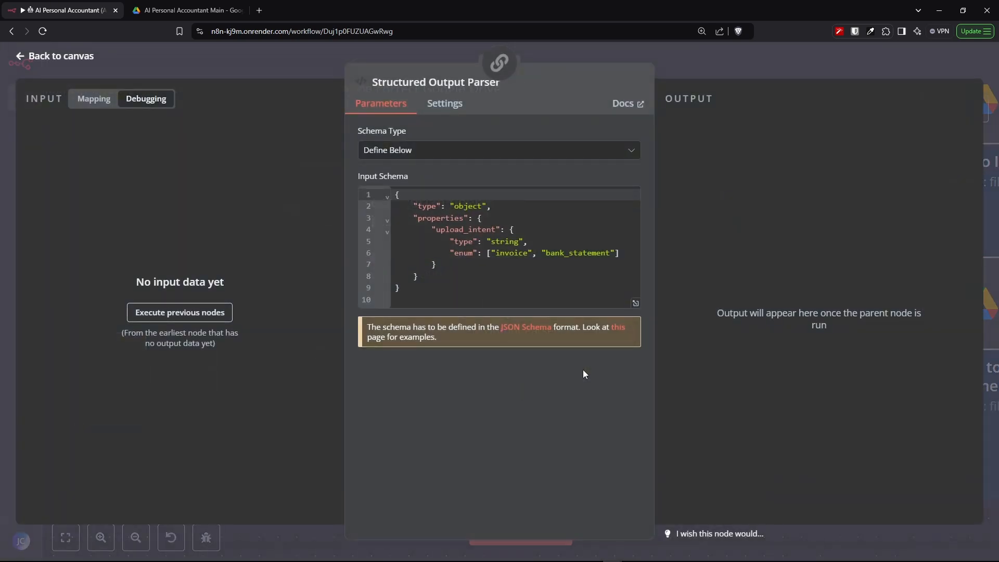
click(632, 152)
click(632, 153)
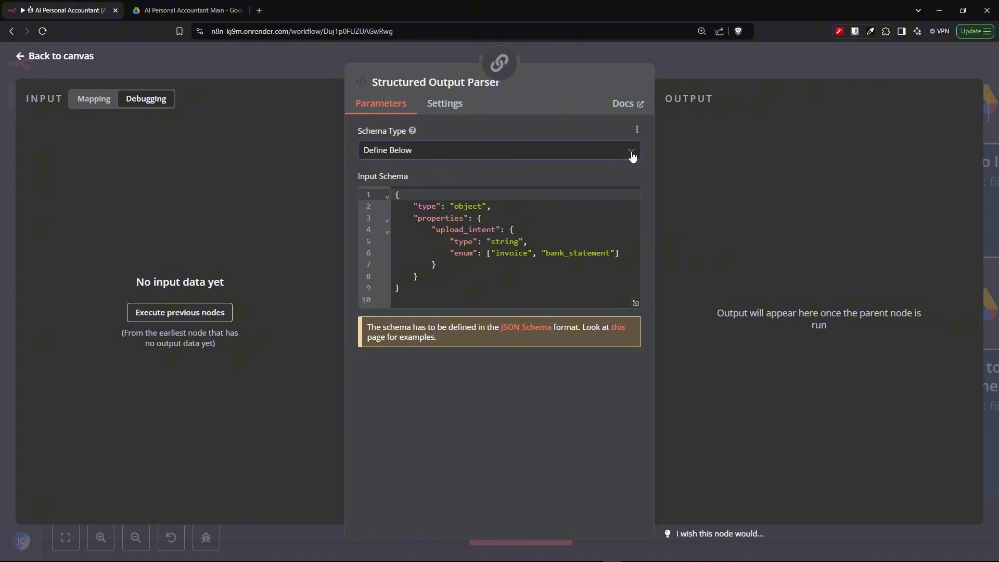
click(634, 304)
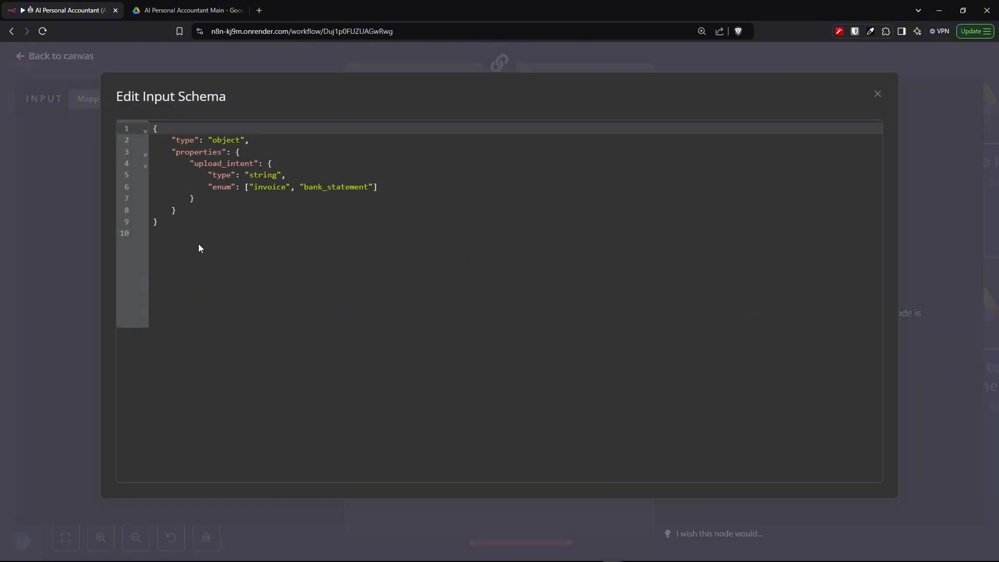
drag(168, 226, 155, 133)
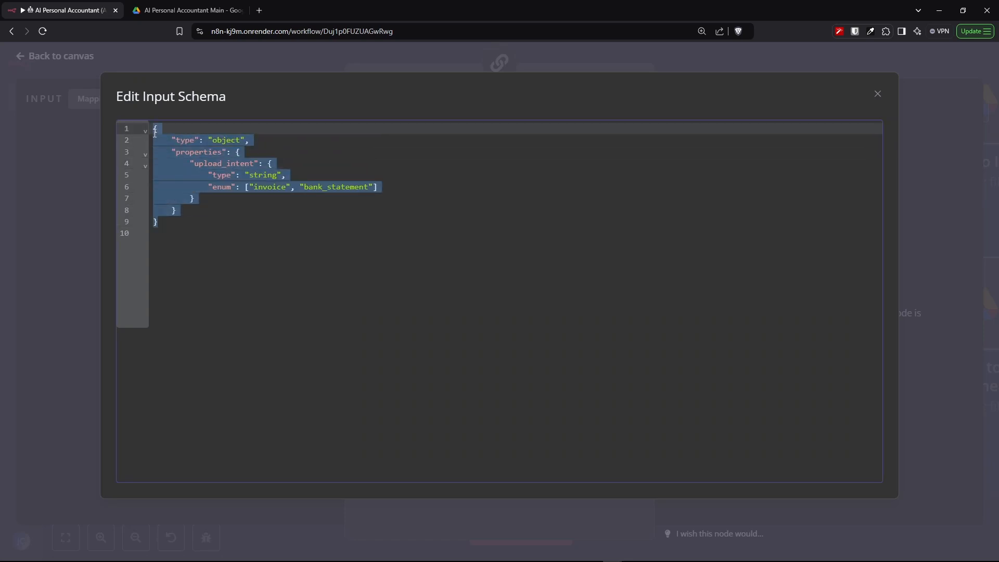
click(264, 254)
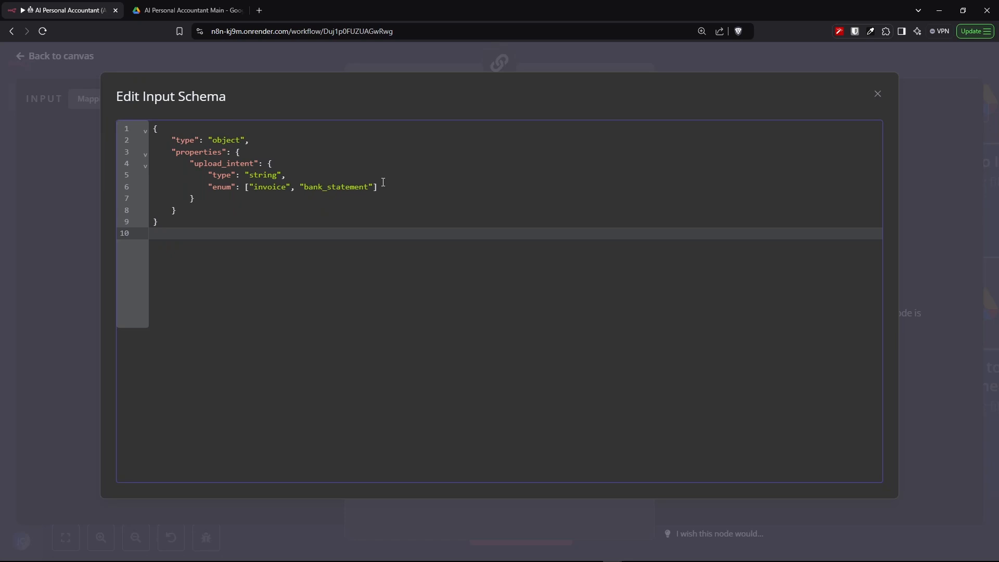
drag(377, 186, 251, 186)
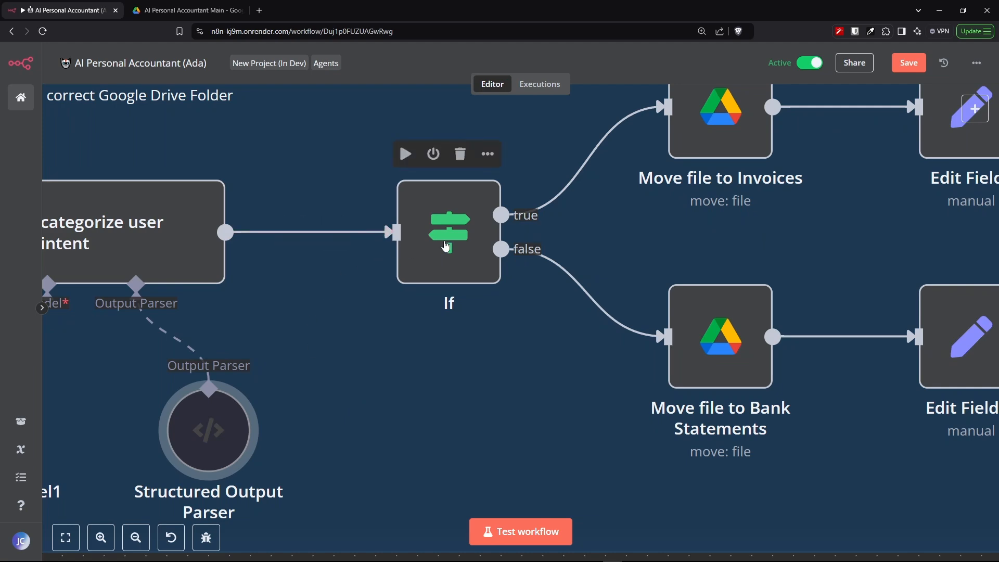
- Open the If node and review its condition comparing upload_intent with invoice
click(446, 246)
double_click(447, 246)
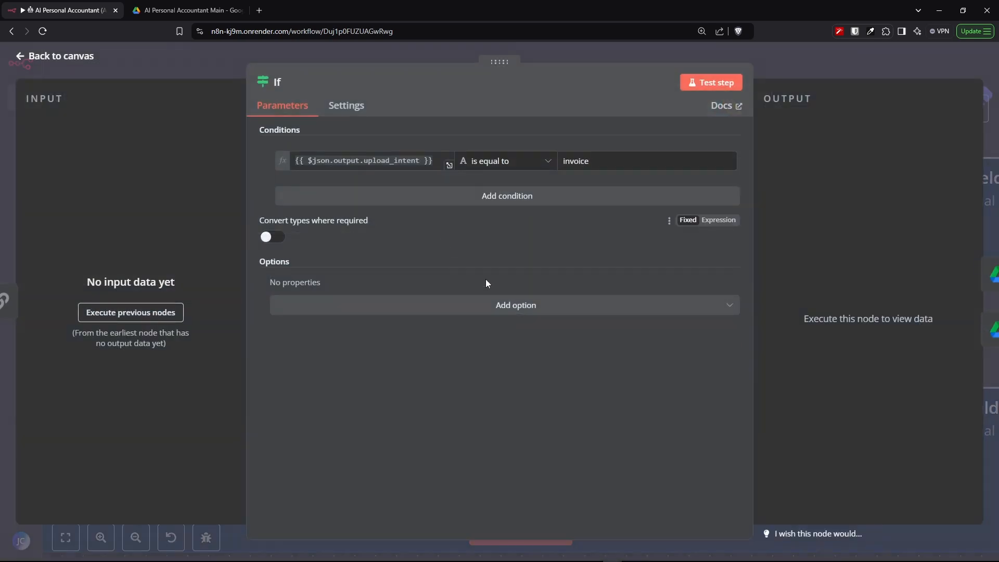
click(521, 165)
click(622, 162)
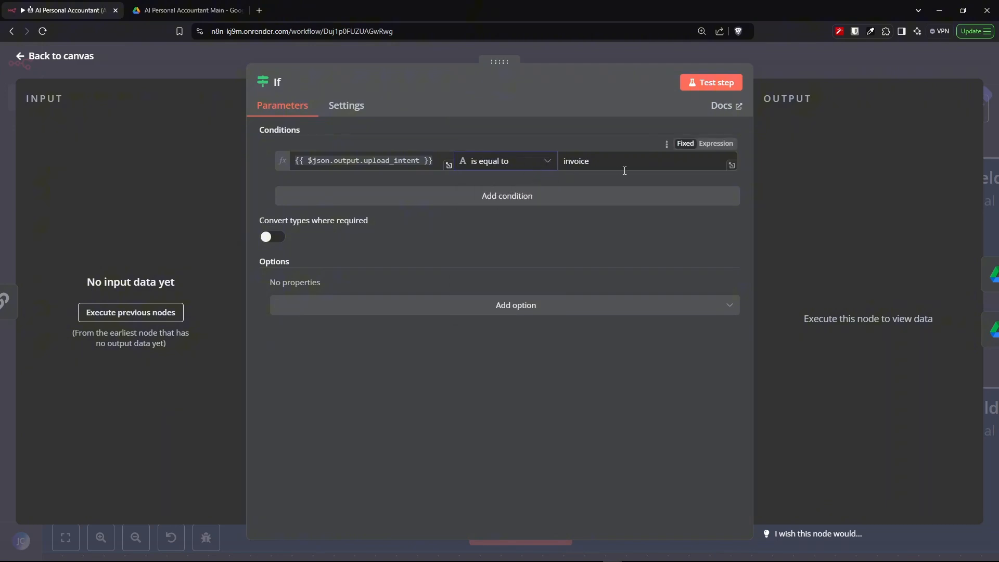
drag(619, 163, 556, 169)
click(577, 237)
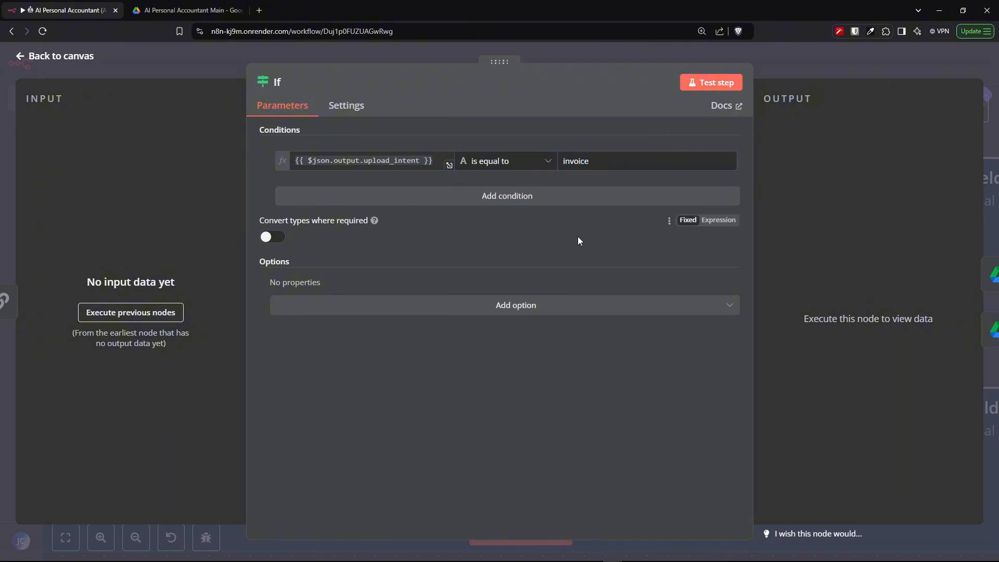
click(49, 57)
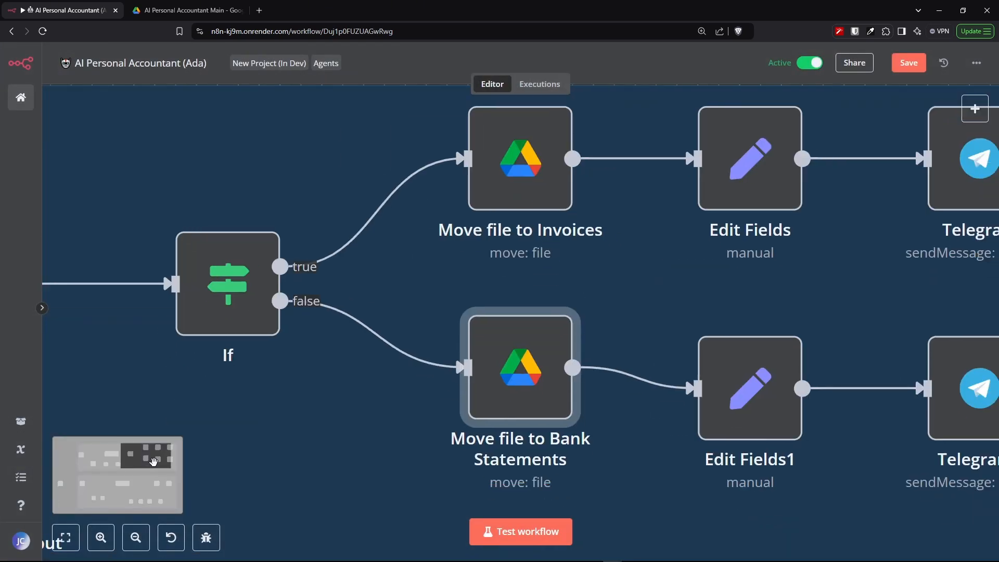
- Open the Move file to Invoices node and review its credential, move operation, file ID expression, drive and Invoices parent folder
drag(448, 427, 391, 427)
drag(458, 175, 479, 174)
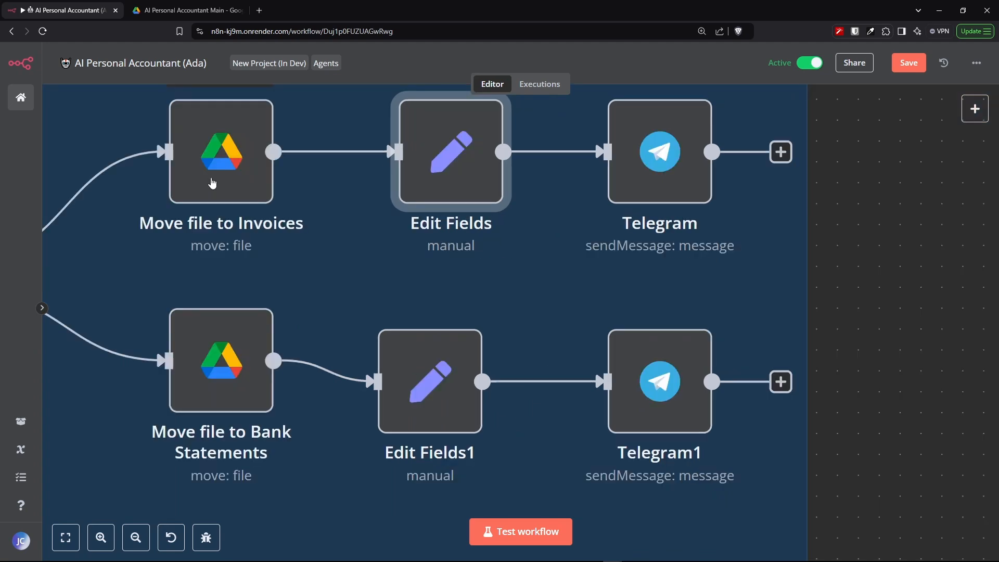
double_click(212, 182)
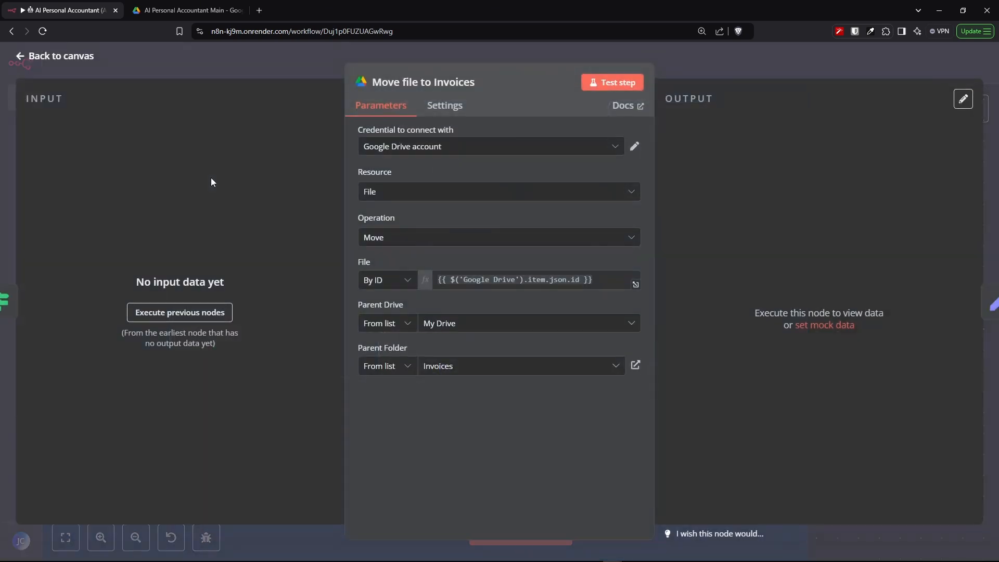
click(382, 239)
click(383, 245)
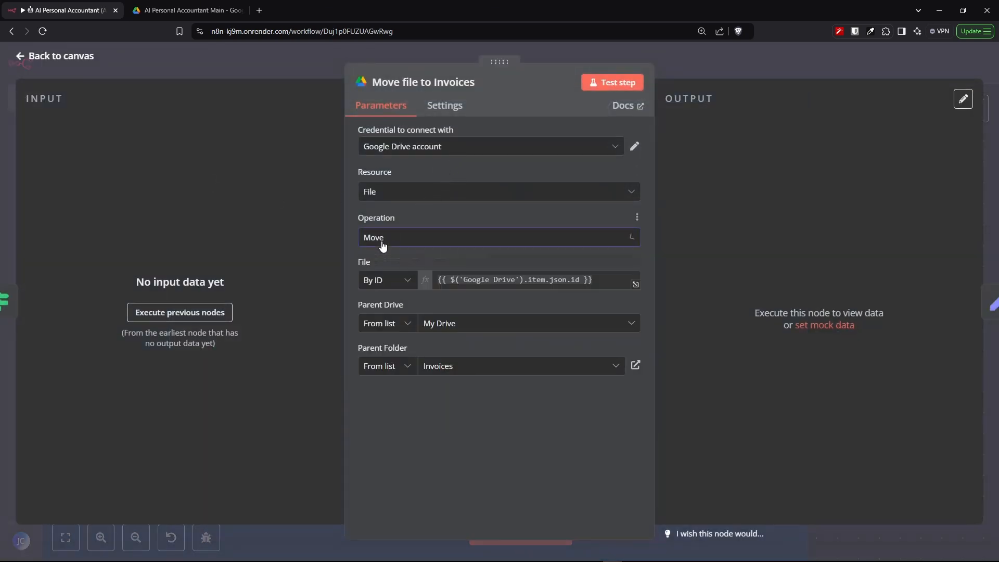
click(406, 193)
click(408, 200)
click(463, 324)
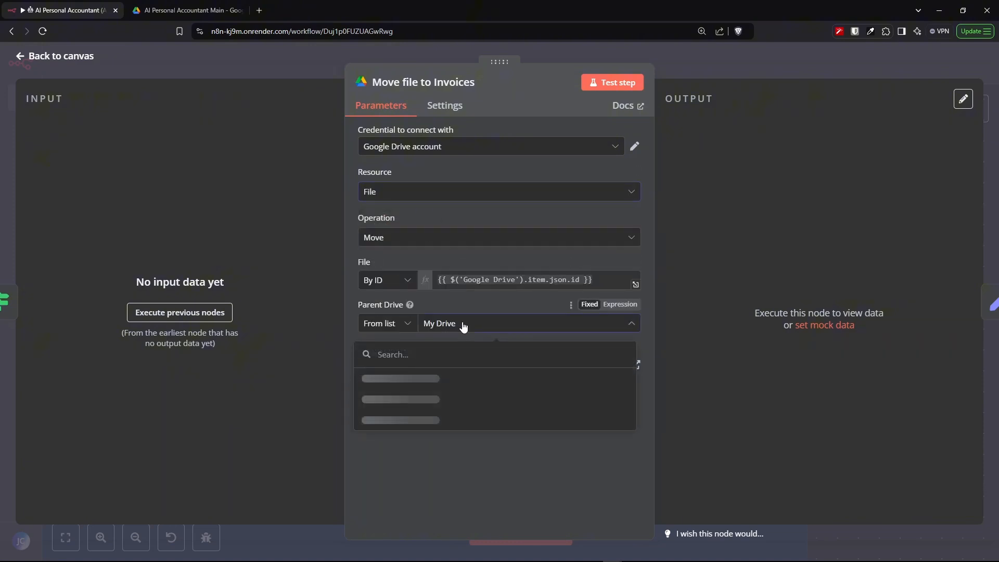
click(474, 378)
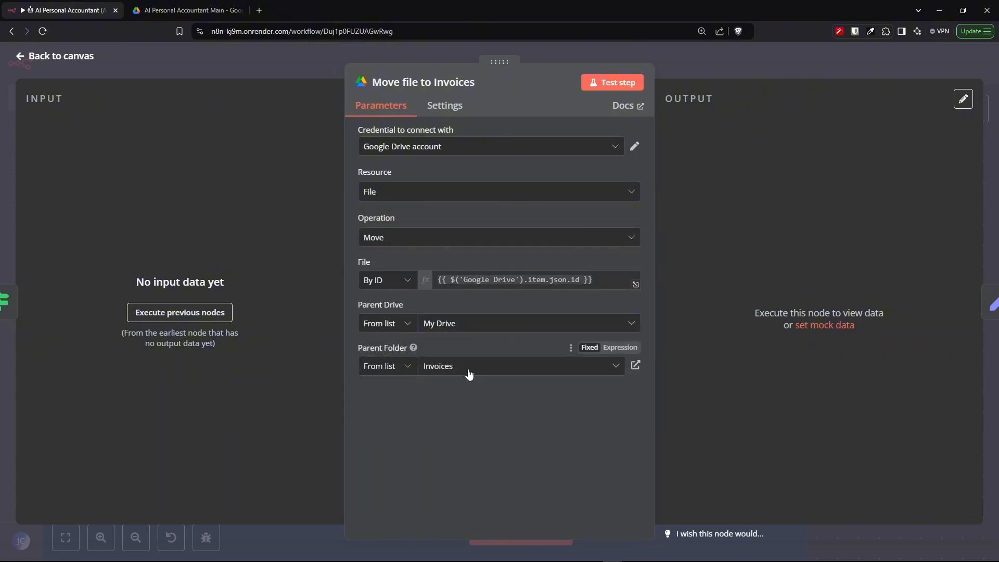
click(468, 372)
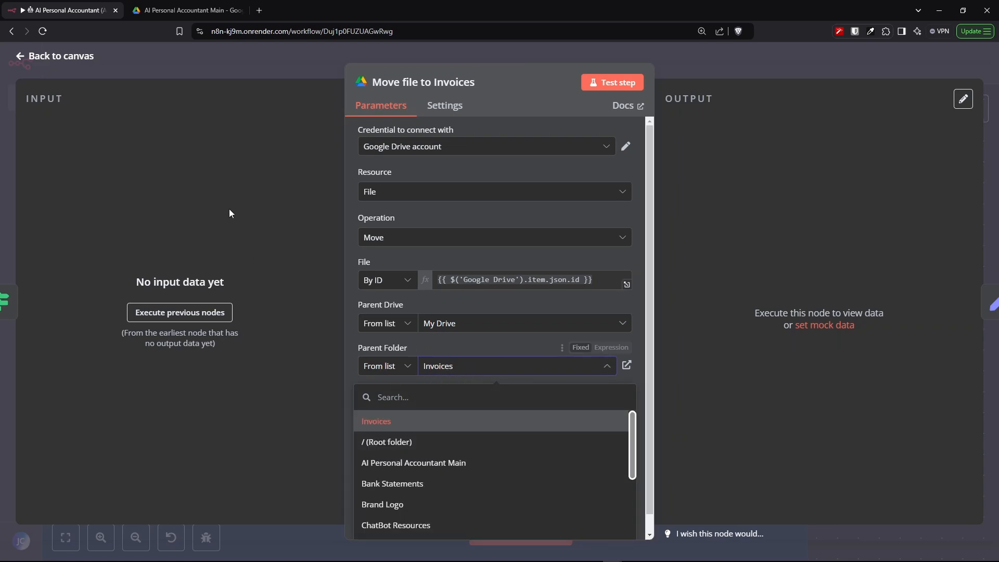
click(107, 102)
click(61, 57)
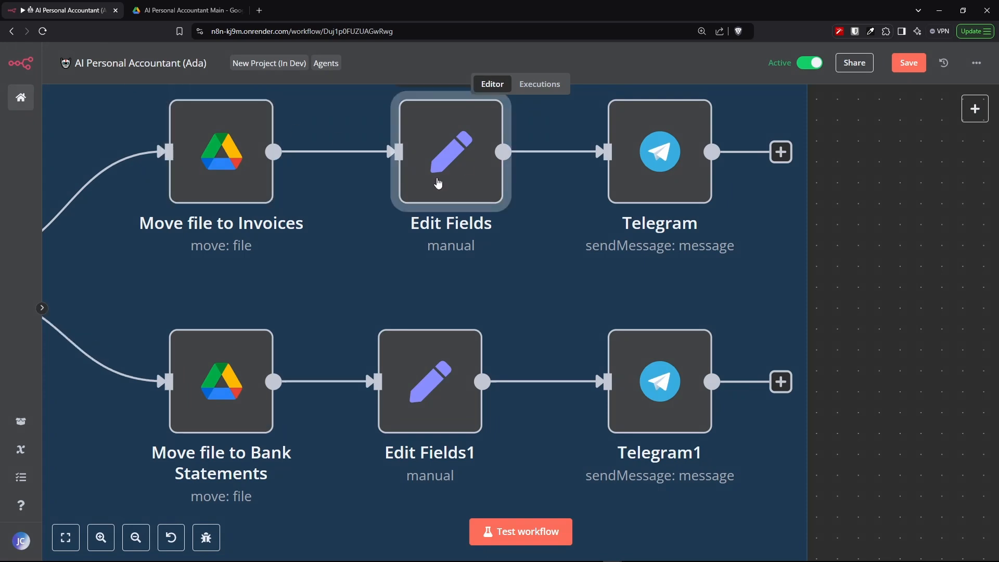
- Open the Edit Fields node and review its response field text for the Invoices branch
double_click(439, 136)
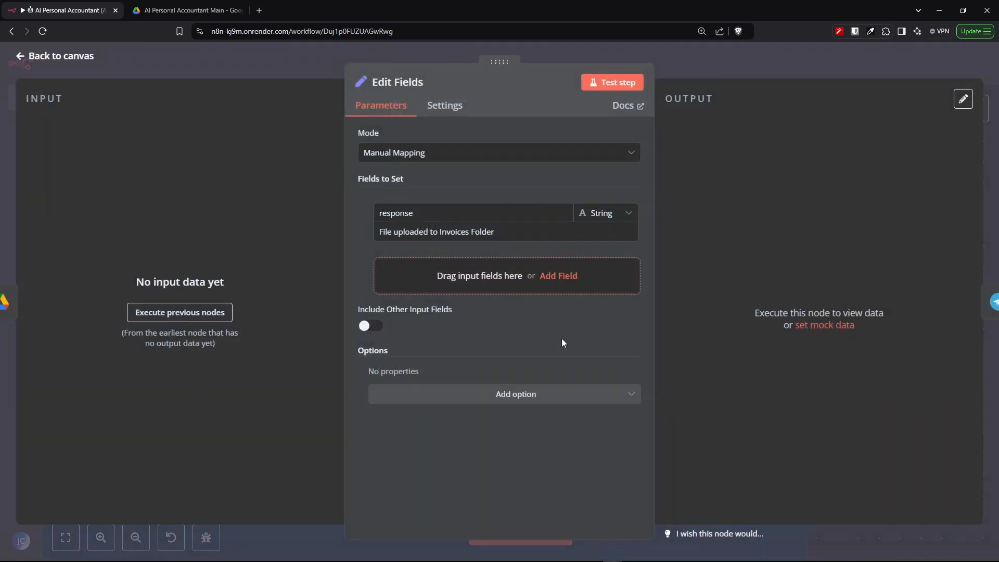
drag(495, 213, 375, 215)
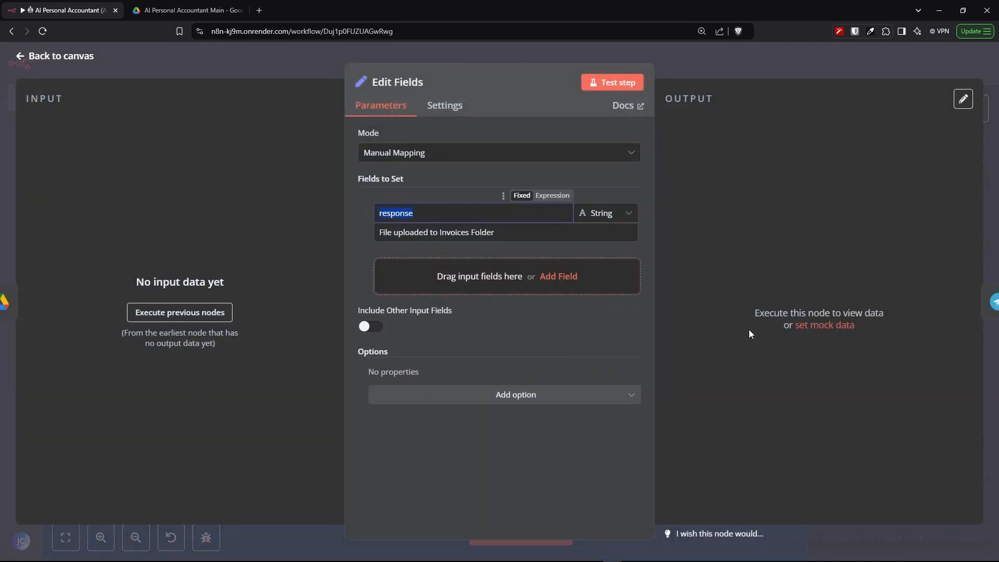
click(534, 232)
drag(534, 232, 377, 235)
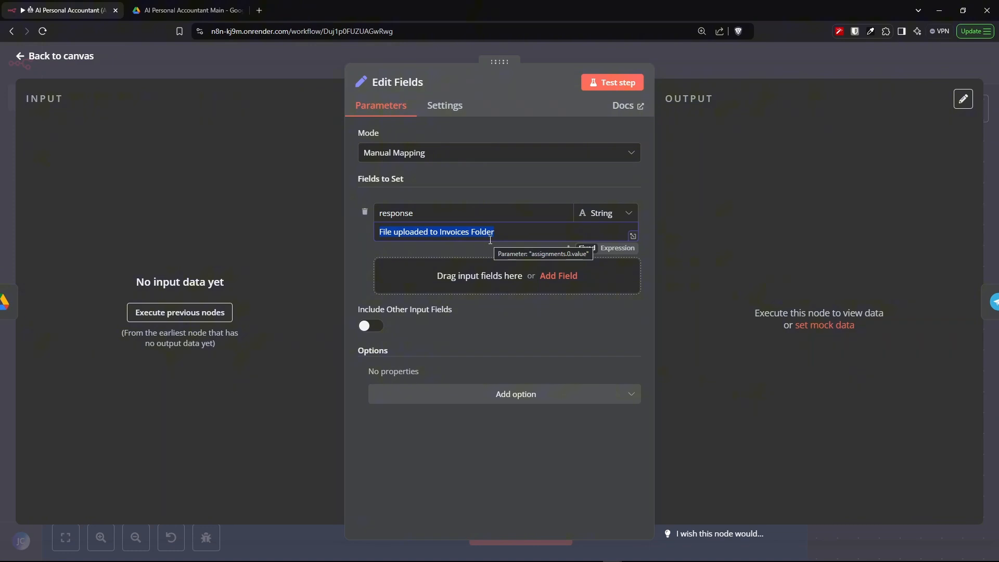
click(49, 61)
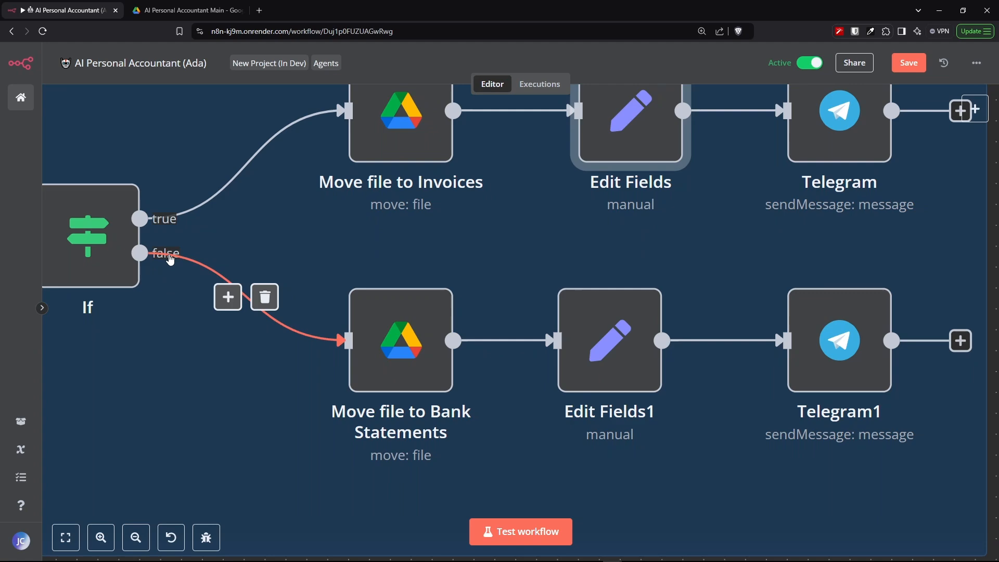
- Open the Move file to Bank Statements node and review its Bank Statements parent folder setting
click(408, 335)
double_click(408, 336)
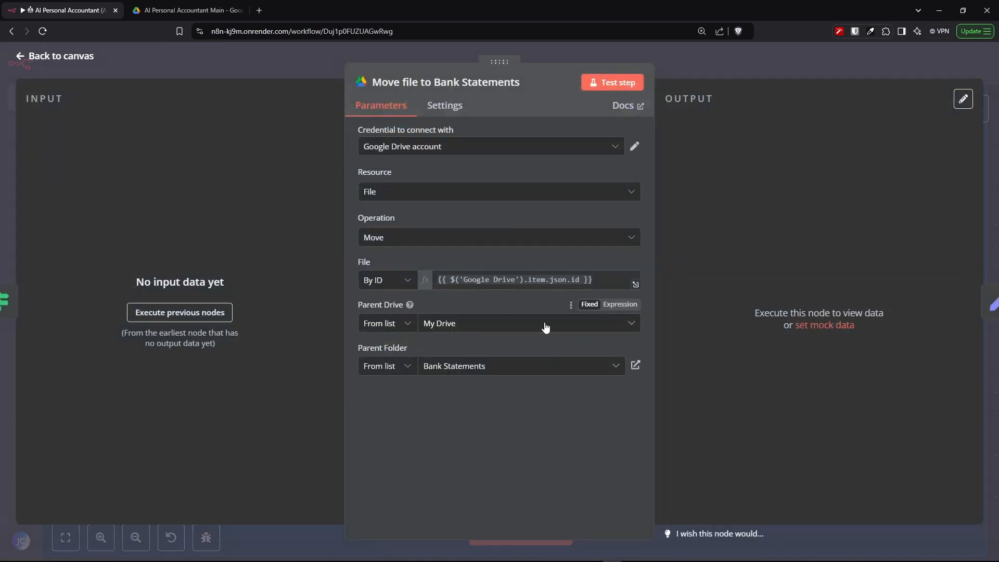
click(475, 367)
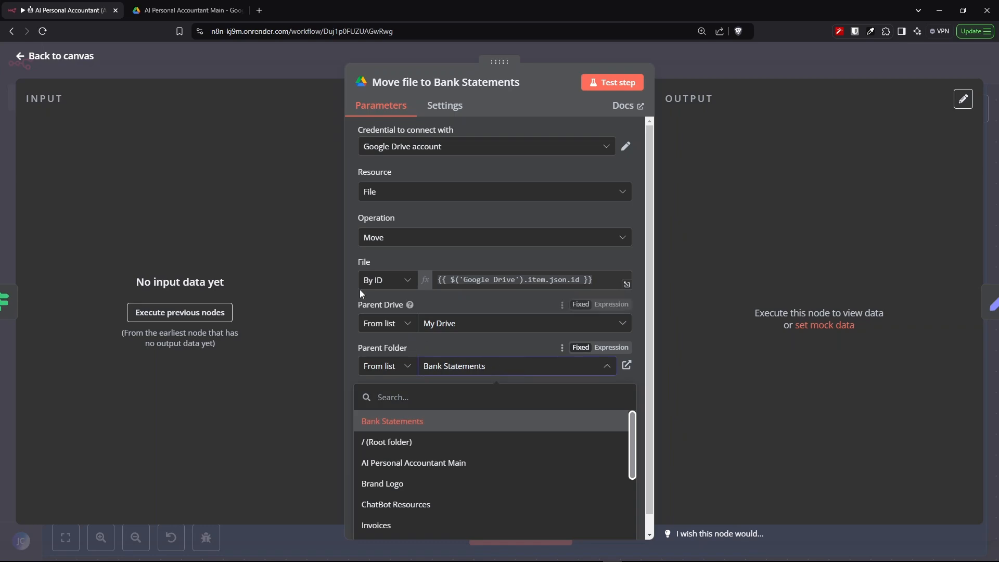
click(52, 56)
- Open the Edit Fields1 node and review its response field text for the Bank Statements branch
double_click(598, 346)
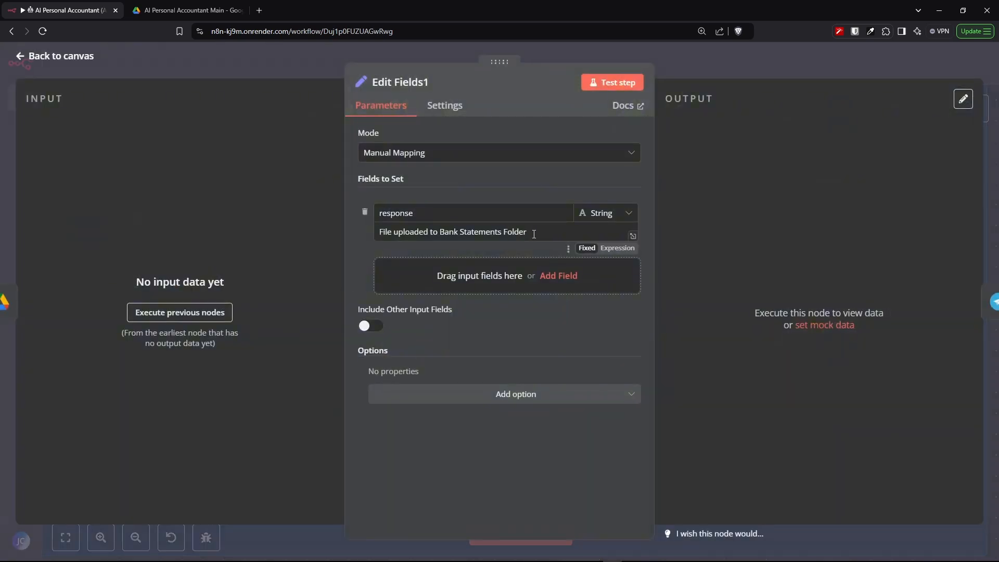
drag(534, 234, 372, 235)
click(60, 56)
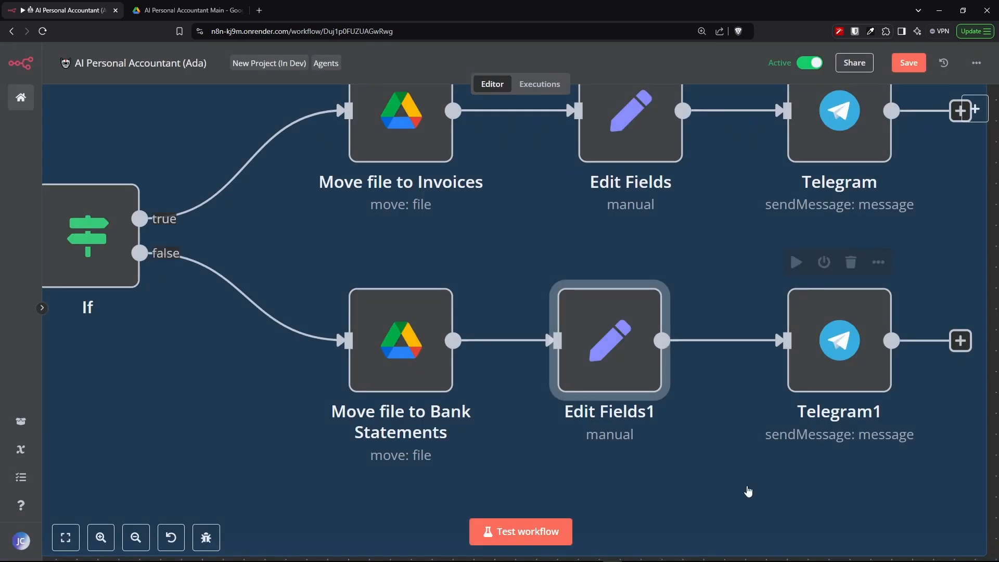
- Open the Telegram1 node and review its chat ID and response text expressions
double_click(822, 370)
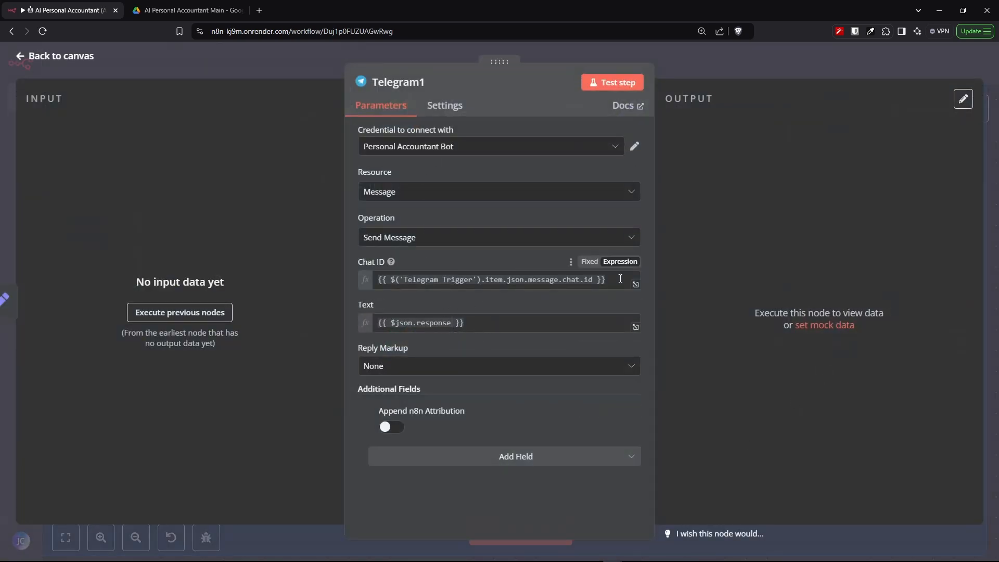
drag(620, 279, 376, 281)
click(563, 419)
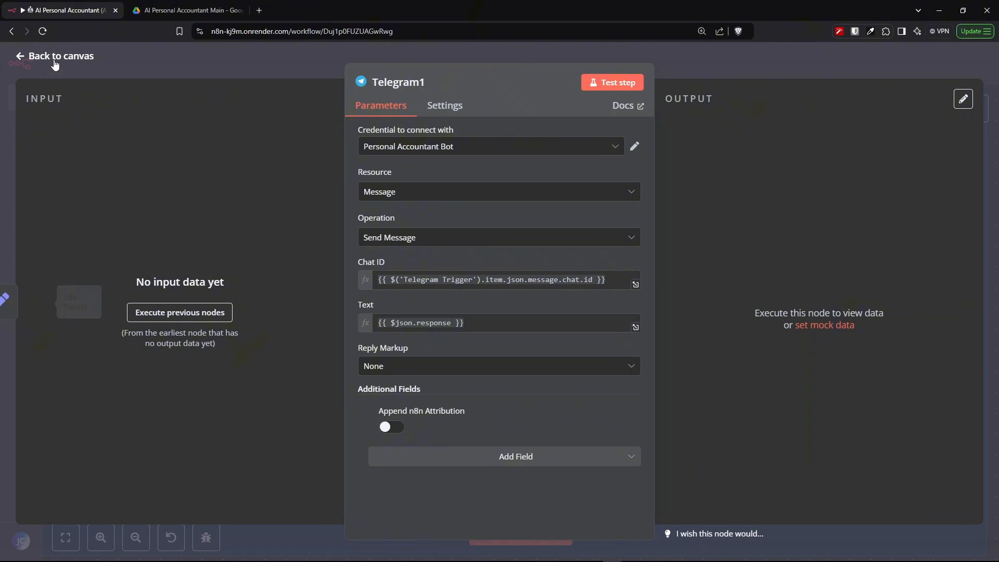
- Switch to Google Drive and open the Spending Tracker spreadsheet
key(ctrl+Tab)
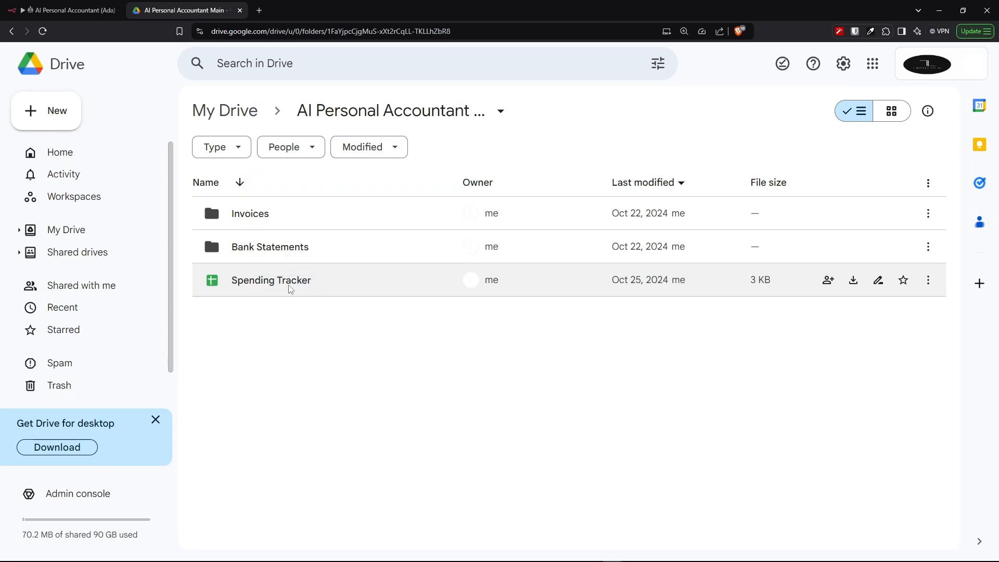
mouse_move(213, 286)
double_click(323, 281)
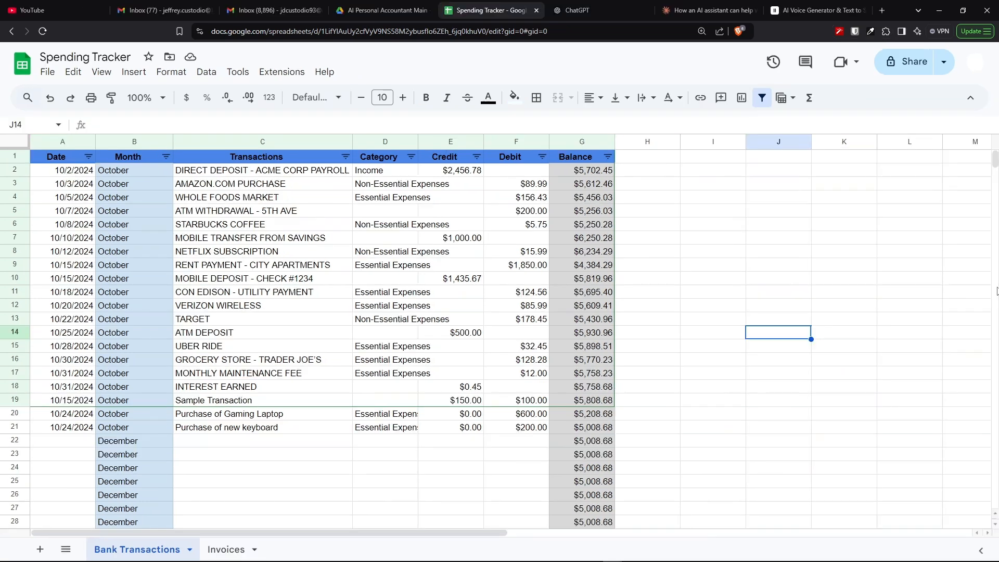
- Zoom in and review the Bank Transactions and Invoices sheets of the Spending Tracker
key(ctrl+plus)
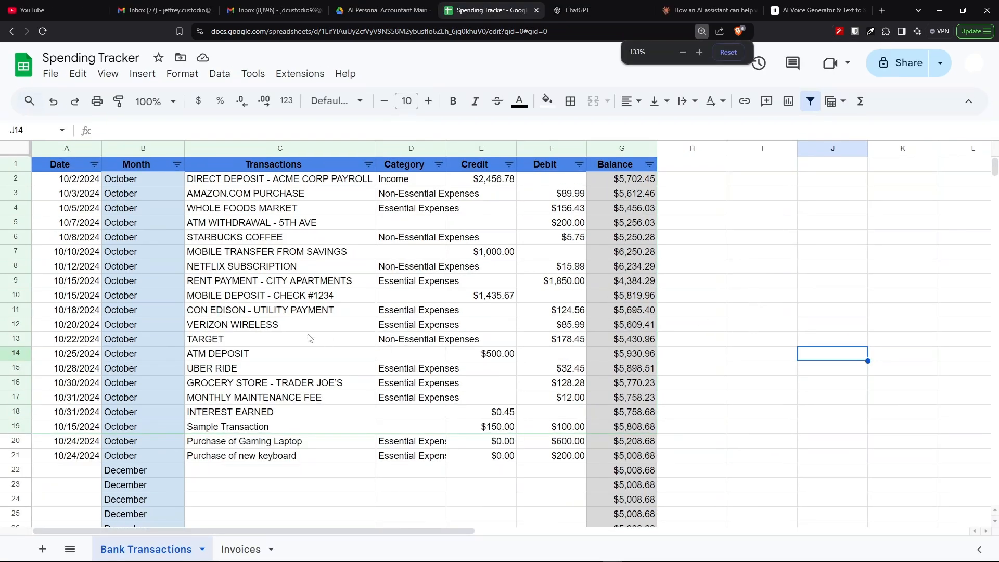
scroll(230, 319, down, 3)
scroll(241, 319, up, 2)
scroll(241, 318, up, 2)
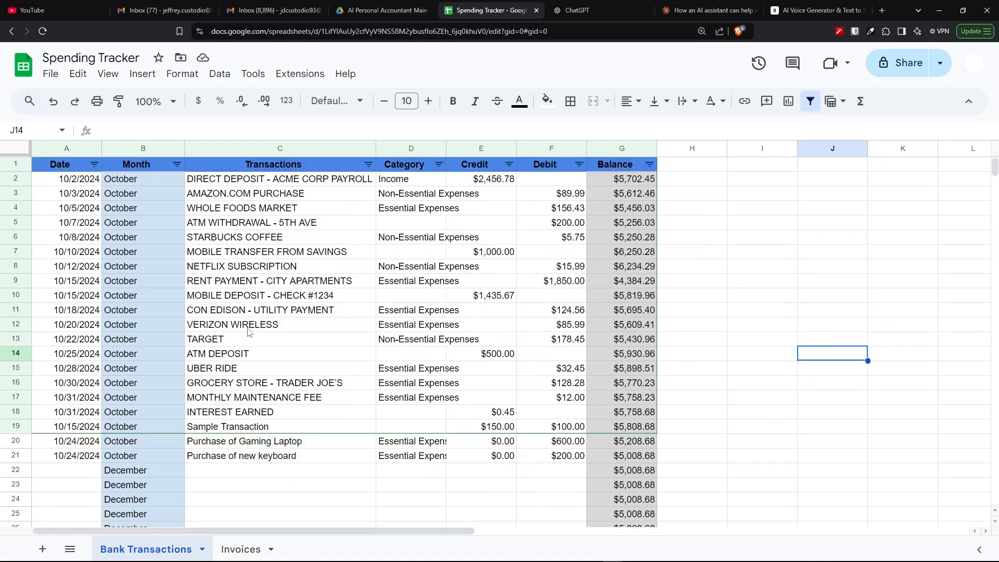
click(233, 550)
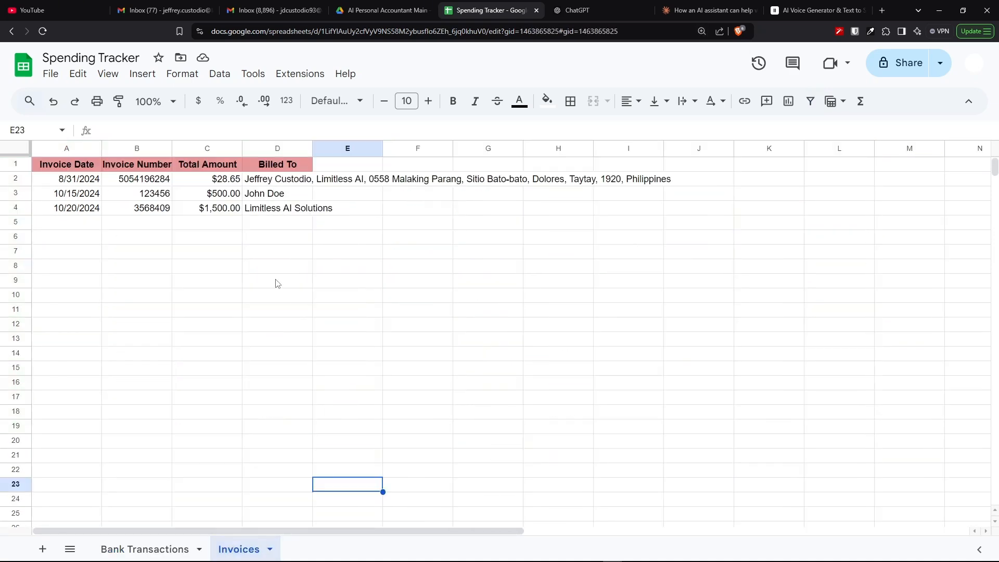
click(159, 552)
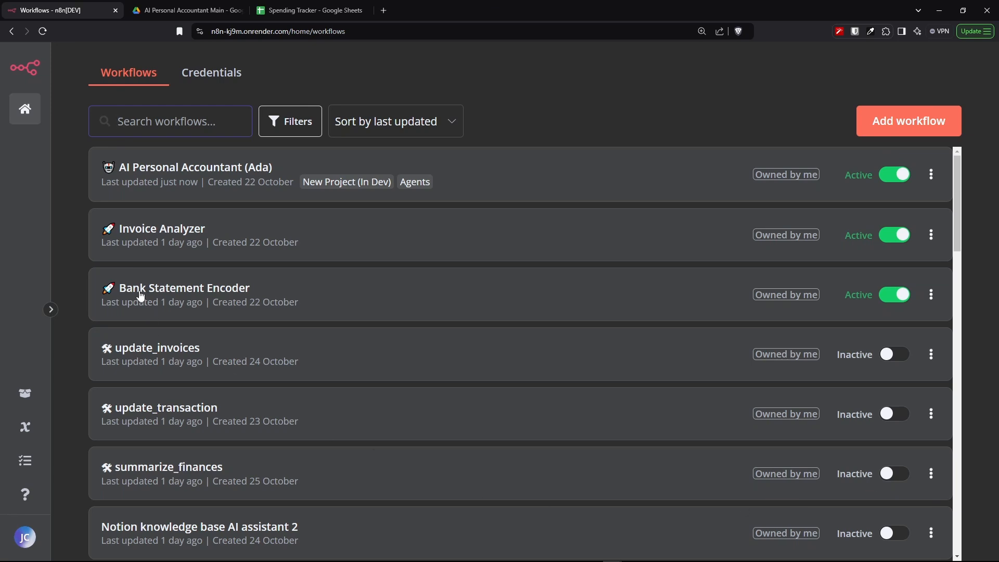
- Open the Invoice Analyzer and Bank Statement Encoder workflows to view their node chains
drag(218, 237, 117, 237)
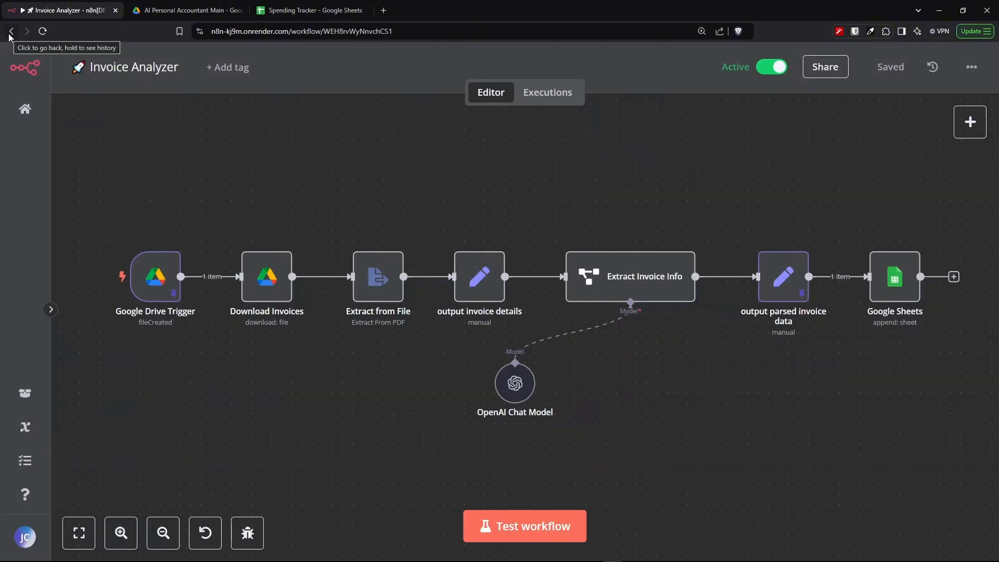
click(11, 32)
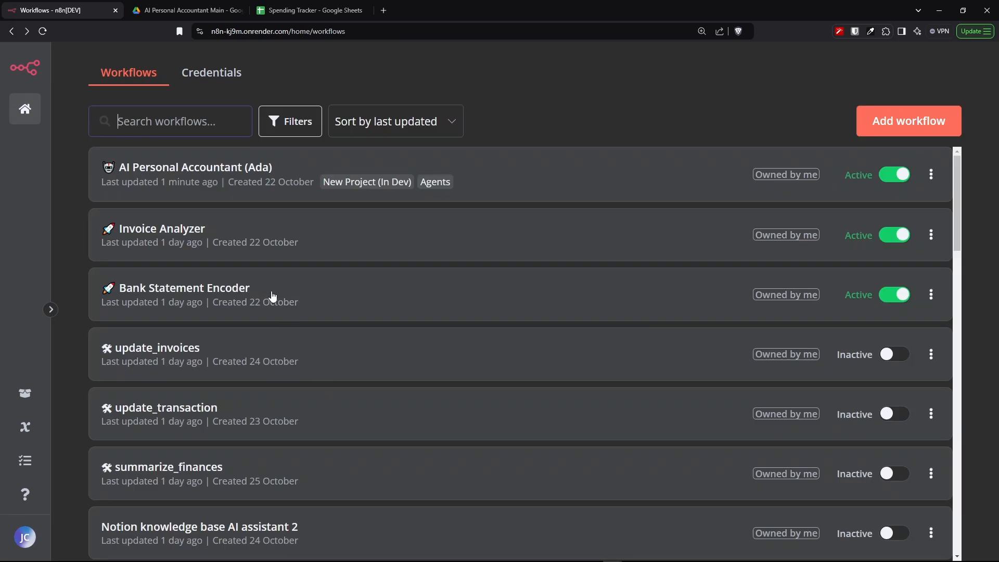
drag(263, 296, 118, 292)
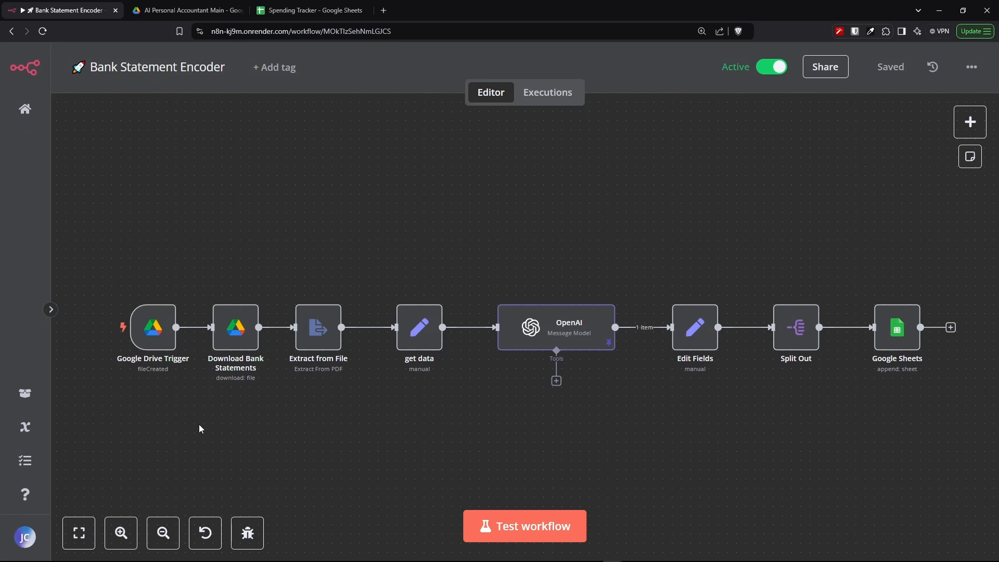
click(11, 31)
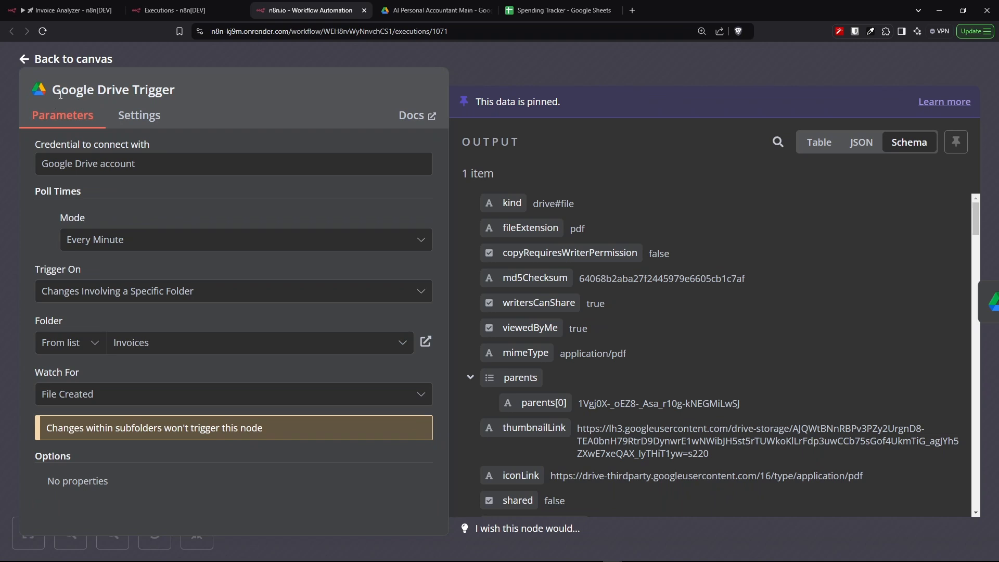
- Examine the Invoice Analyzer's Google Drive Trigger settings and scroll through its pinned output schema
drag(196, 89, 51, 90)
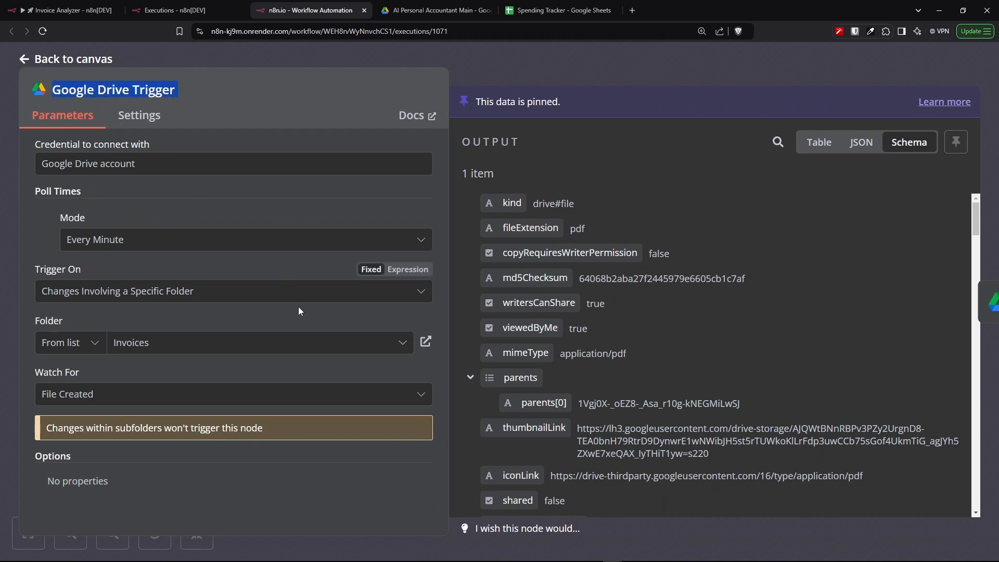
click(179, 168)
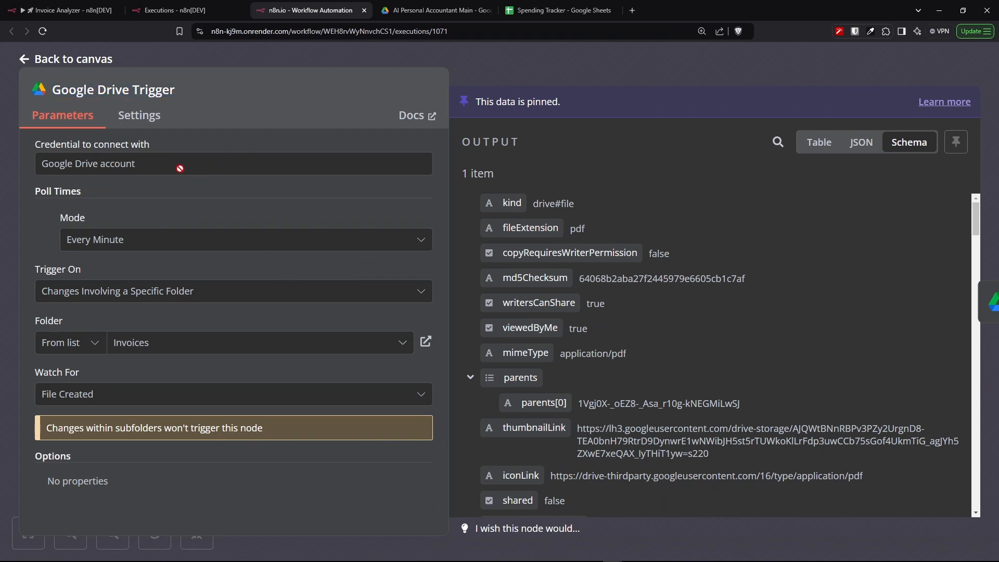
drag(159, 240, 50, 245)
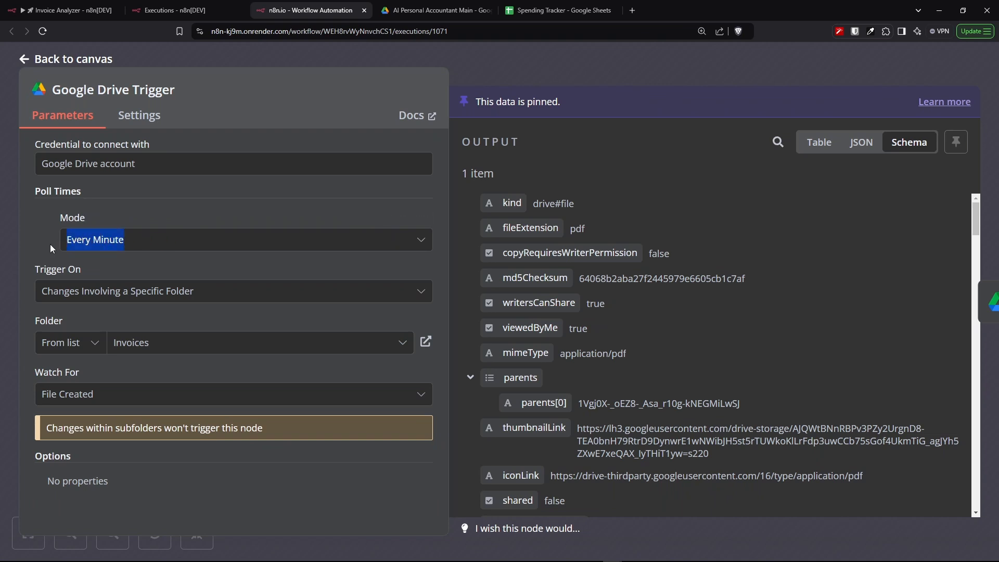
drag(193, 292, 31, 292)
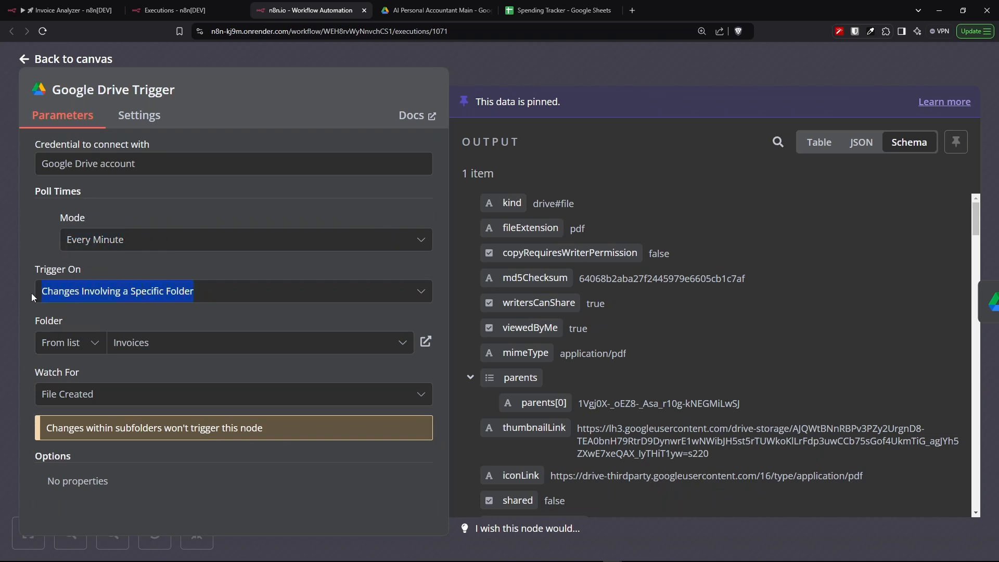
drag(203, 345, 100, 352)
drag(128, 397, 26, 397)
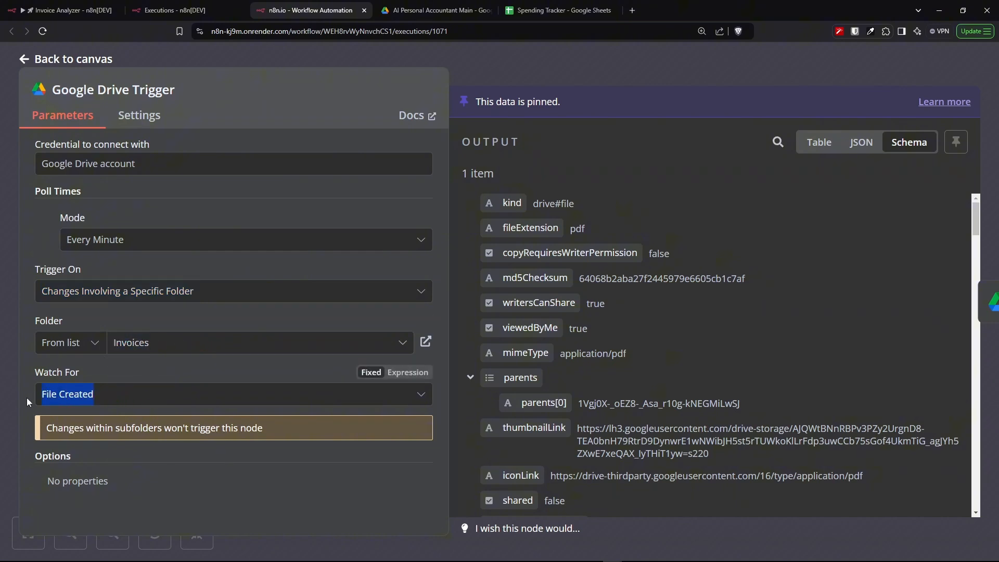
drag(77, 376, 20, 377)
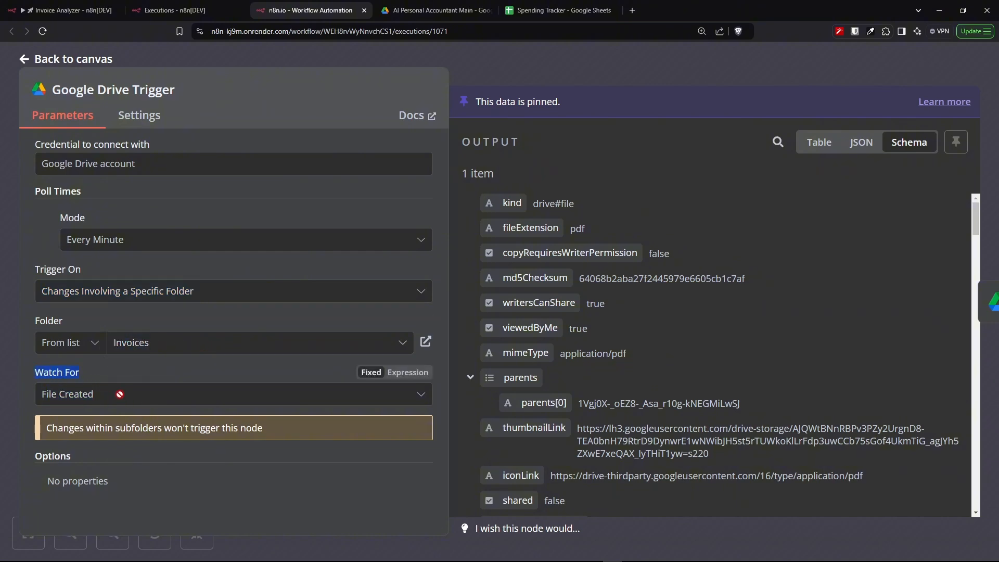
drag(120, 394, 29, 395)
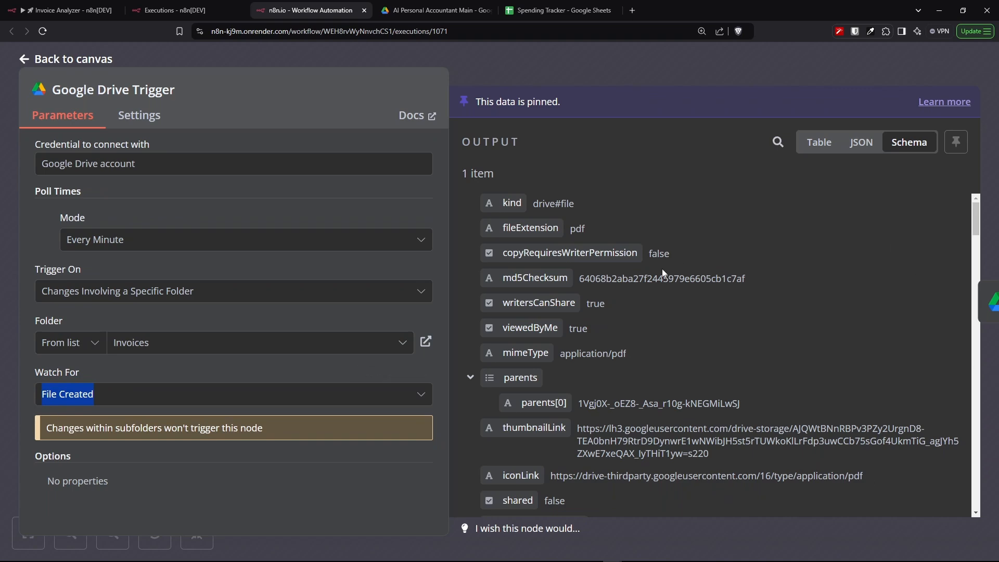
scroll(663, 272, down, 10)
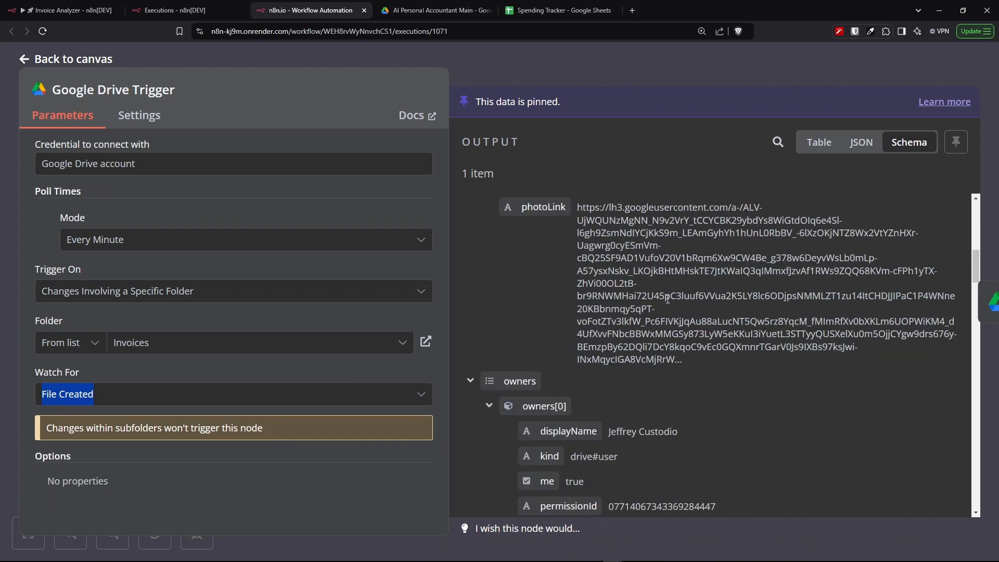
scroll(668, 298, down, 10)
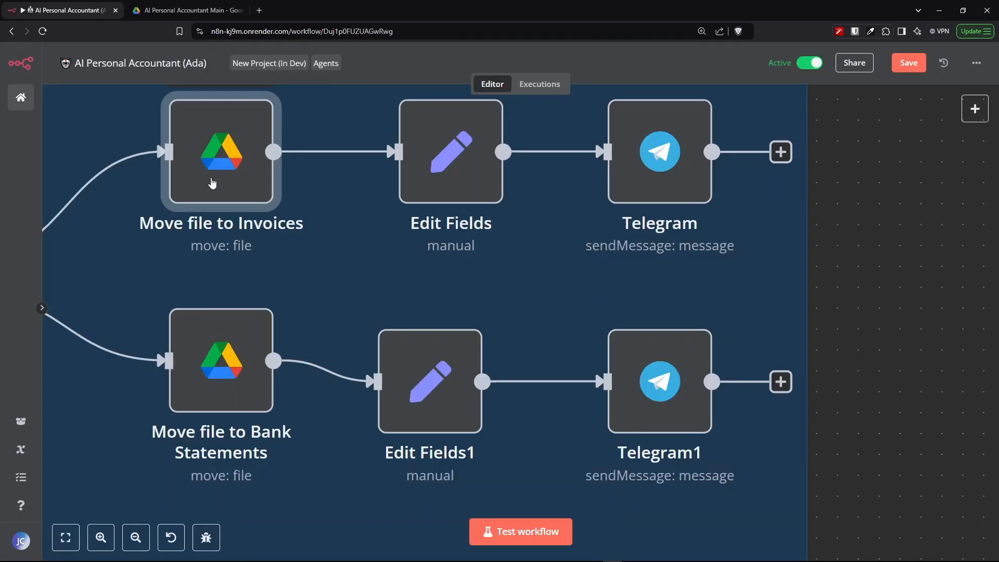
- Examine the Move file to Invoices node's resource, operation, parent drive and parent folder settings
double_click(212, 180)
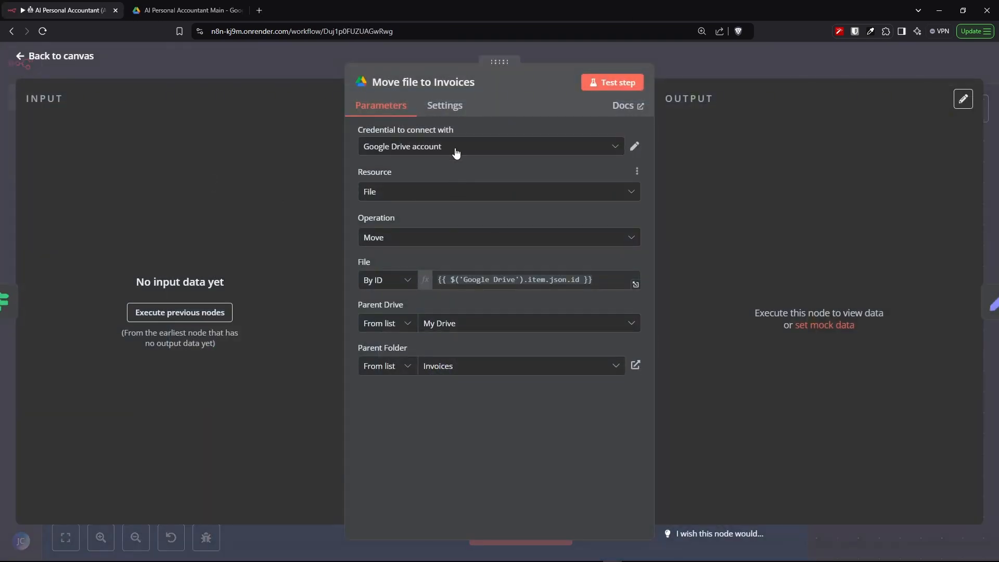
click(383, 238)
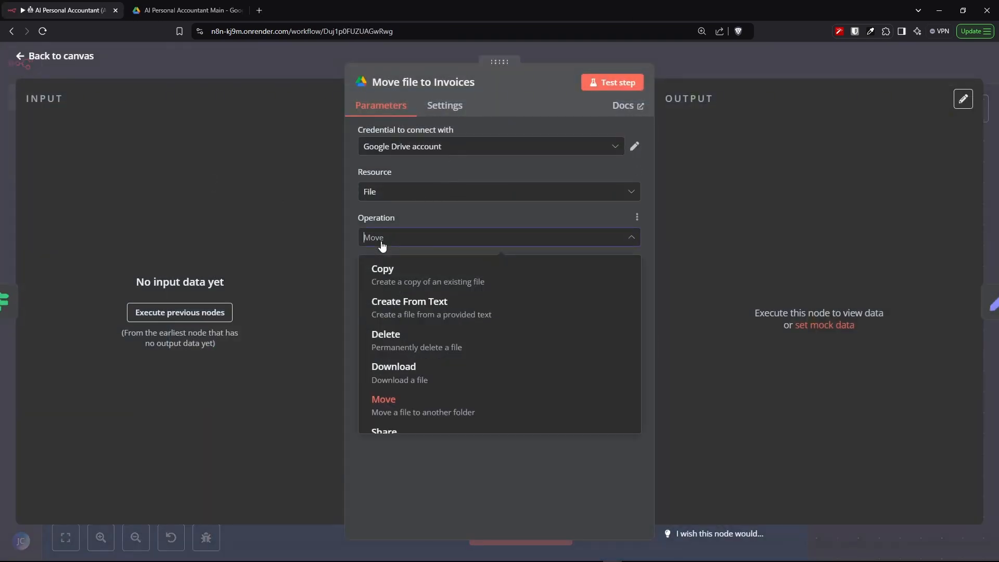
click(384, 239)
click(406, 192)
click(405, 192)
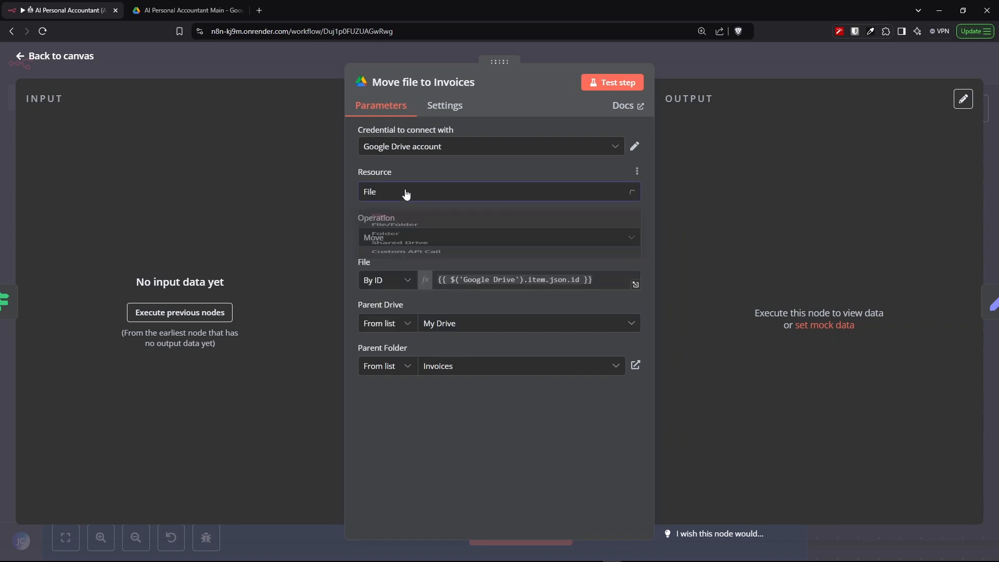
click(464, 327)
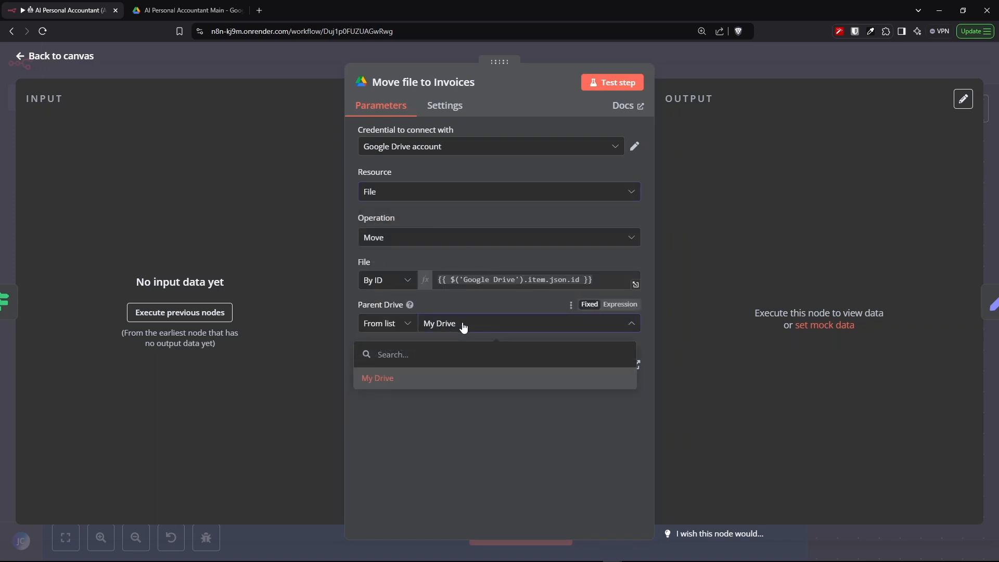
click(474, 378)
click(466, 371)
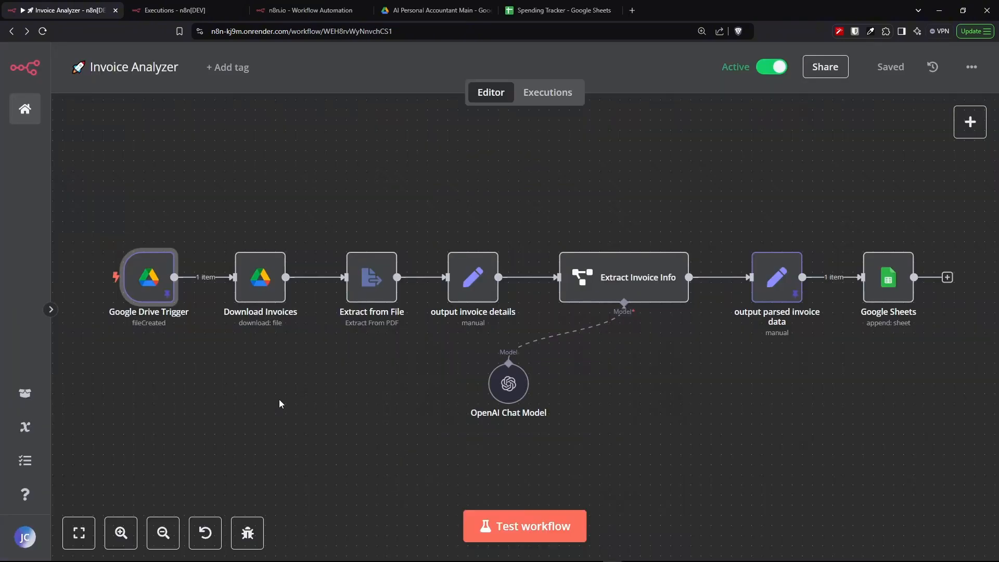
- Inspect the Download Invoices node's file settings and binary output, then select the Extract from File node
scroll(265, 402, up, 3)
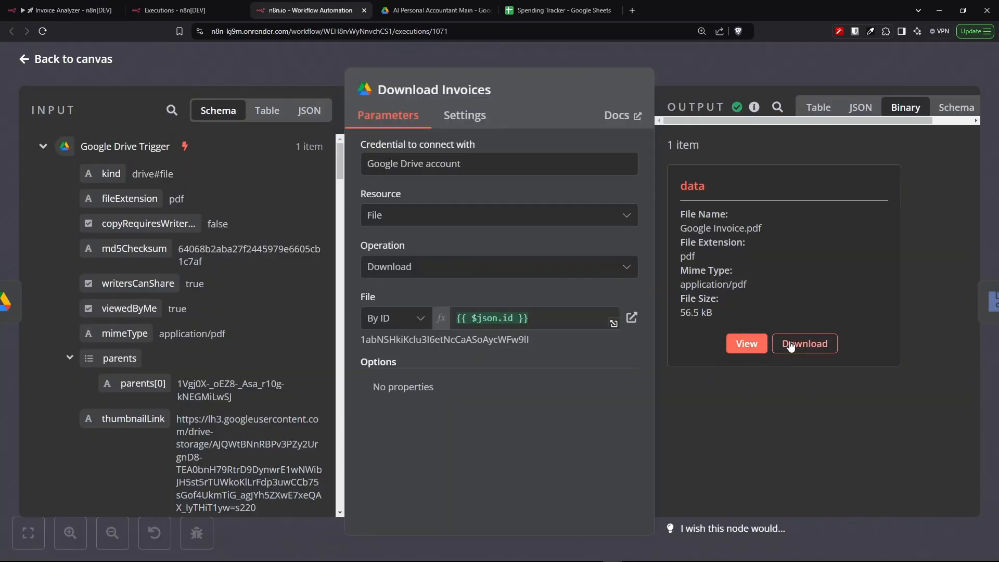
drag(444, 267, 364, 268)
drag(392, 217, 361, 216)
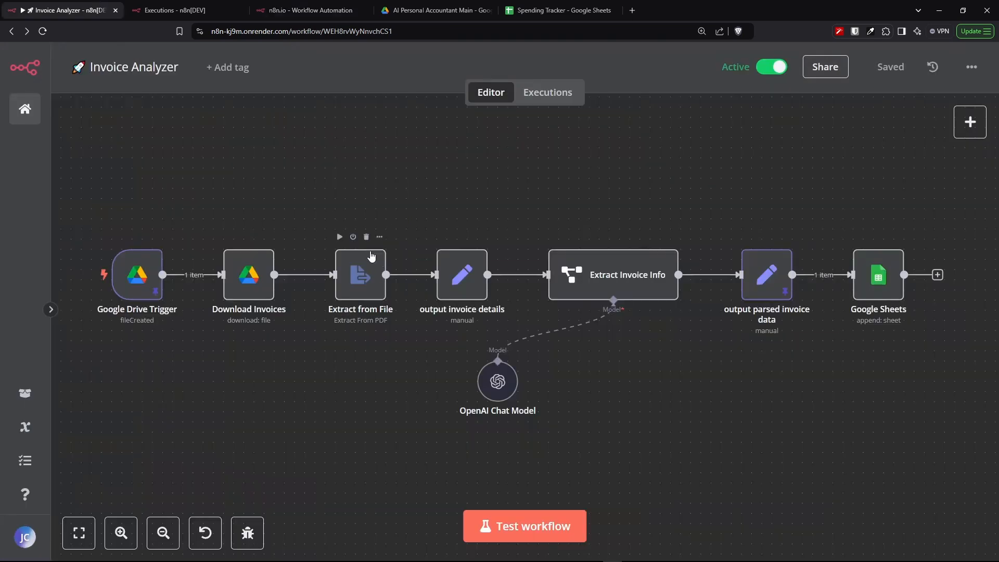
click(362, 284)
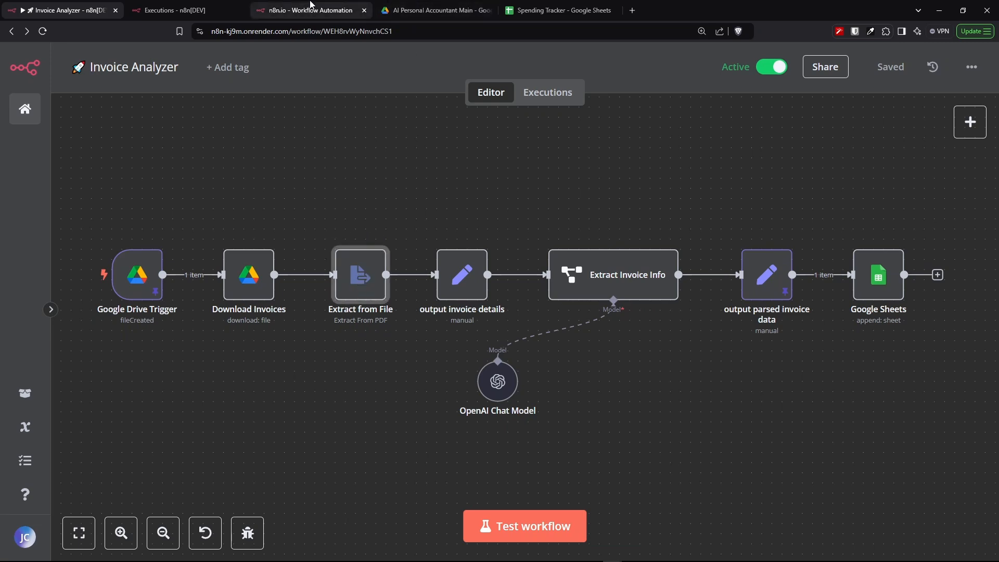
key(Return)
drag(698, 513, 856, 513)
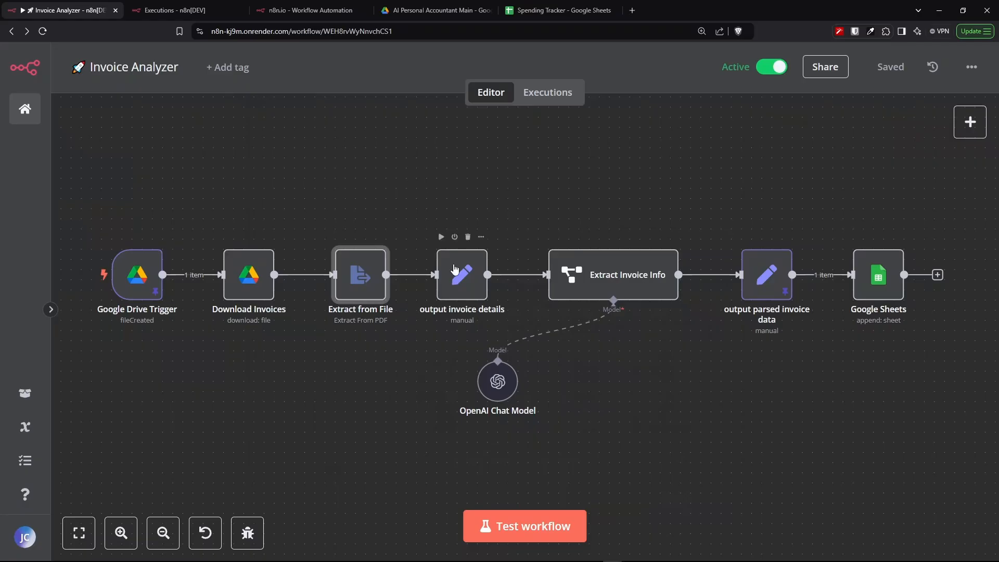
- Open the output invoice details node to inspect its output string field mapped from the extracted text
double_click(455, 281)
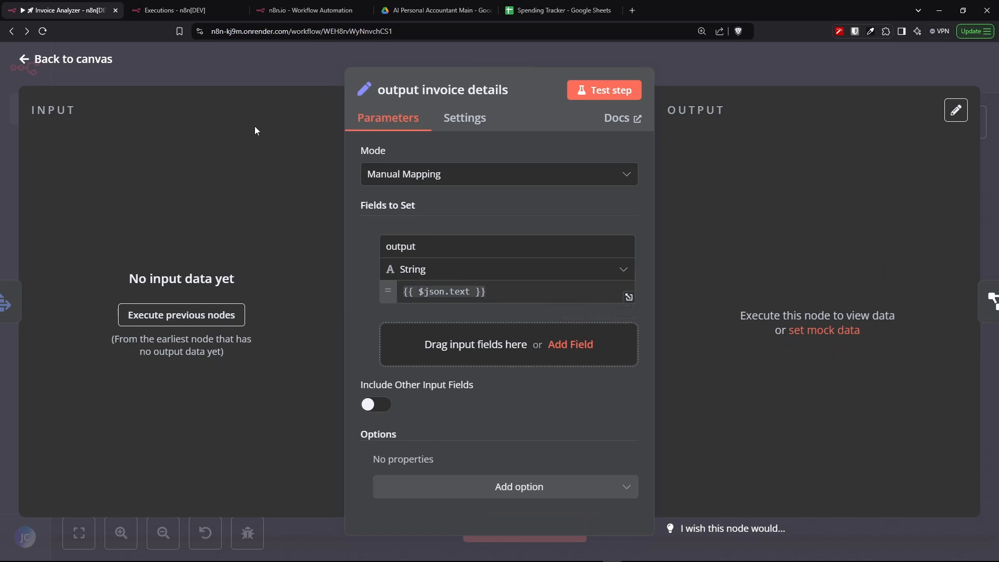
click(305, 16)
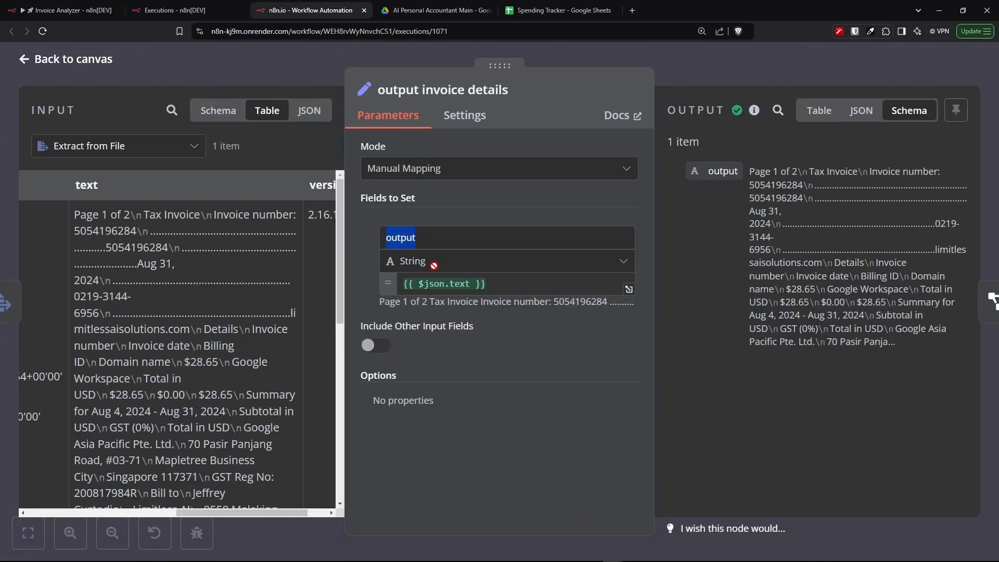
drag(443, 262, 385, 262)
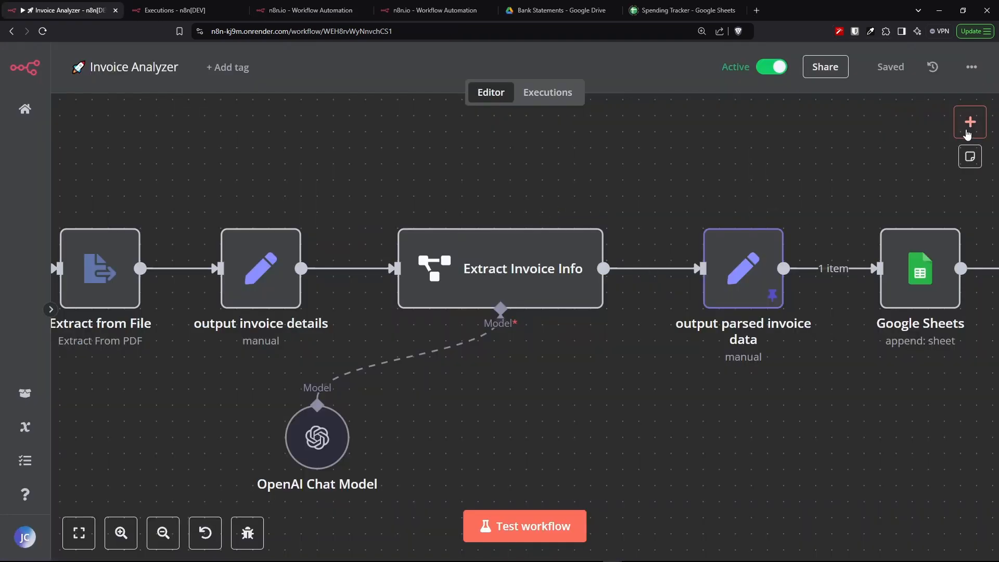
- Add an Information Extractor node from the Advanced AI nodes to show its settings, then return to the canvas
click(967, 119)
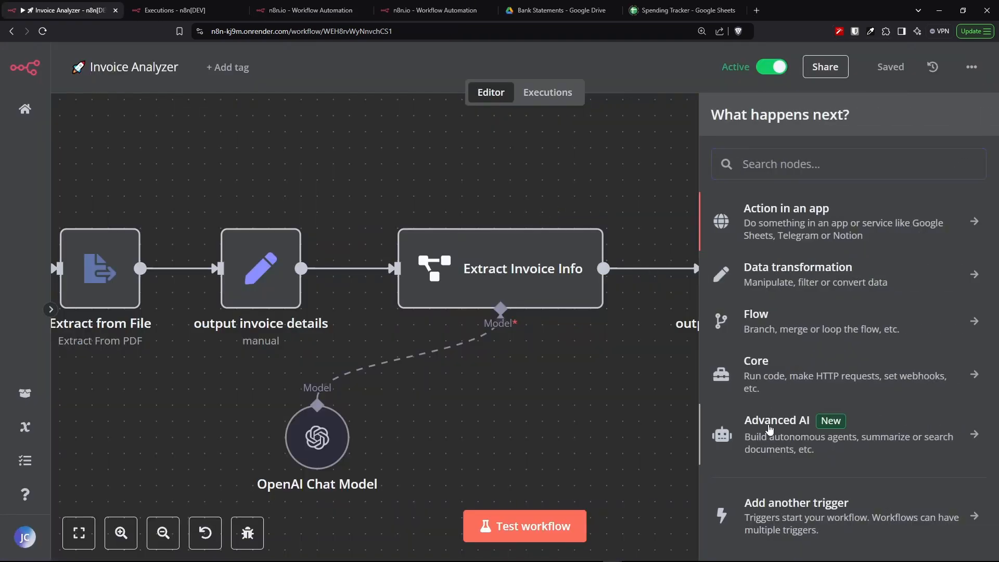
click(770, 428)
scroll(788, 461, down, 2)
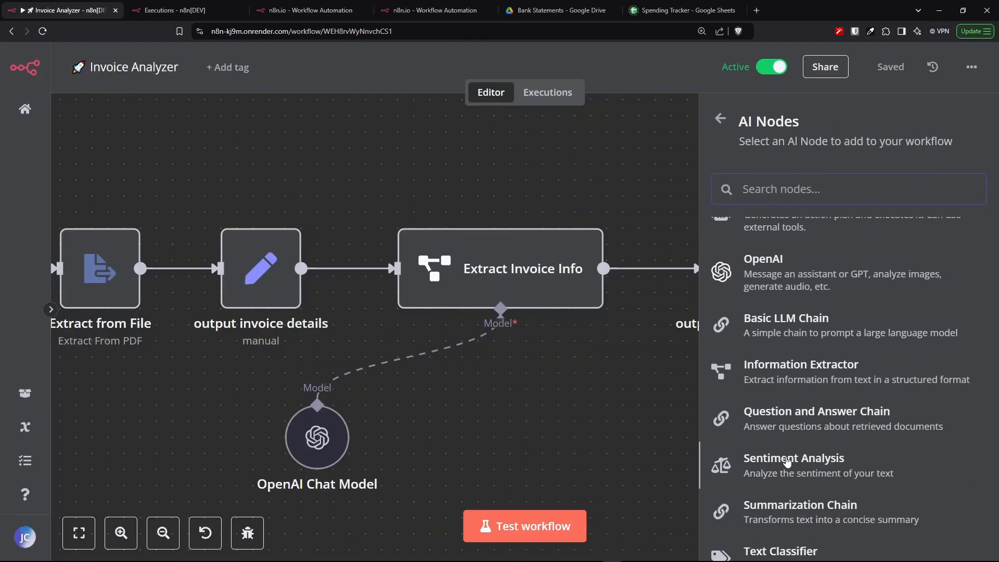
scroll(787, 461, down, 1)
drag(742, 317, 773, 331)
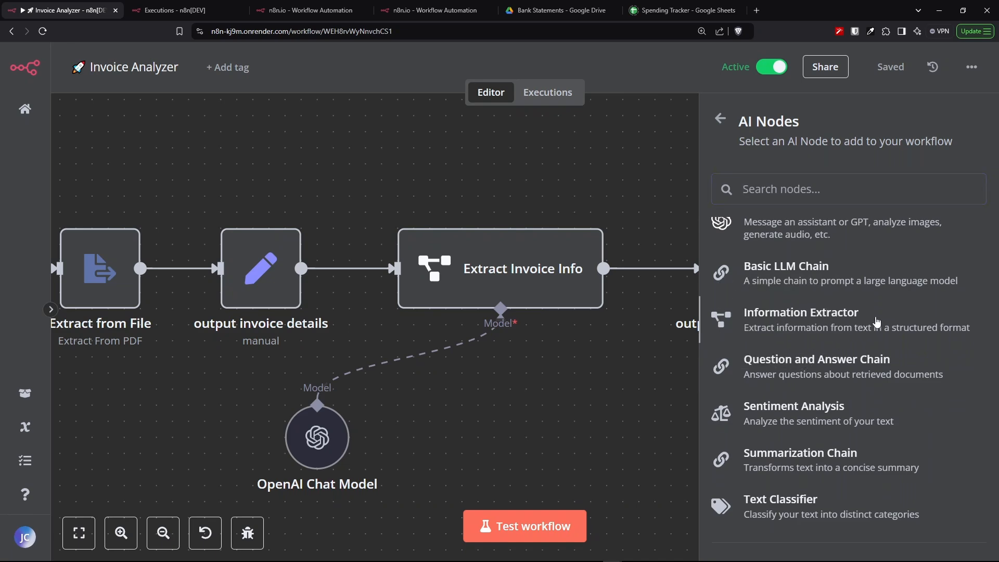
click(878, 323)
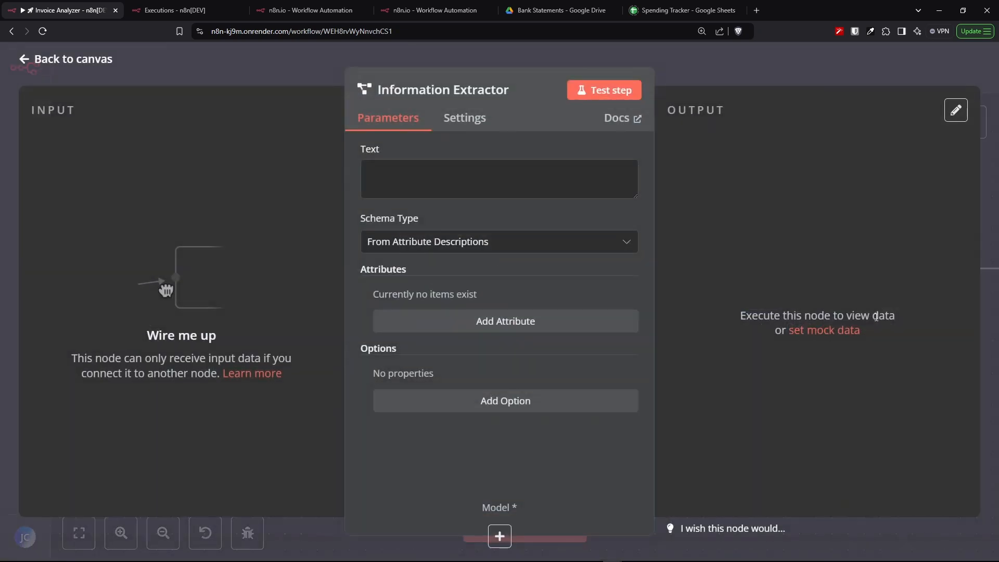
click(61, 72)
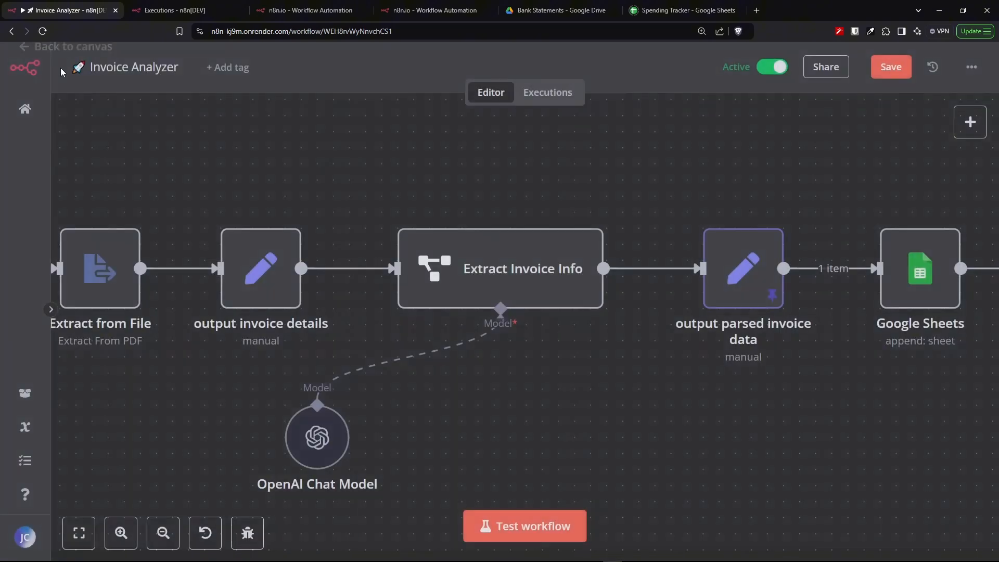
- Examine the Extract Invoice Info node's text input and scroll through its JSON input schema
double_click(500, 269)
scroll(550, 396, down, 2)
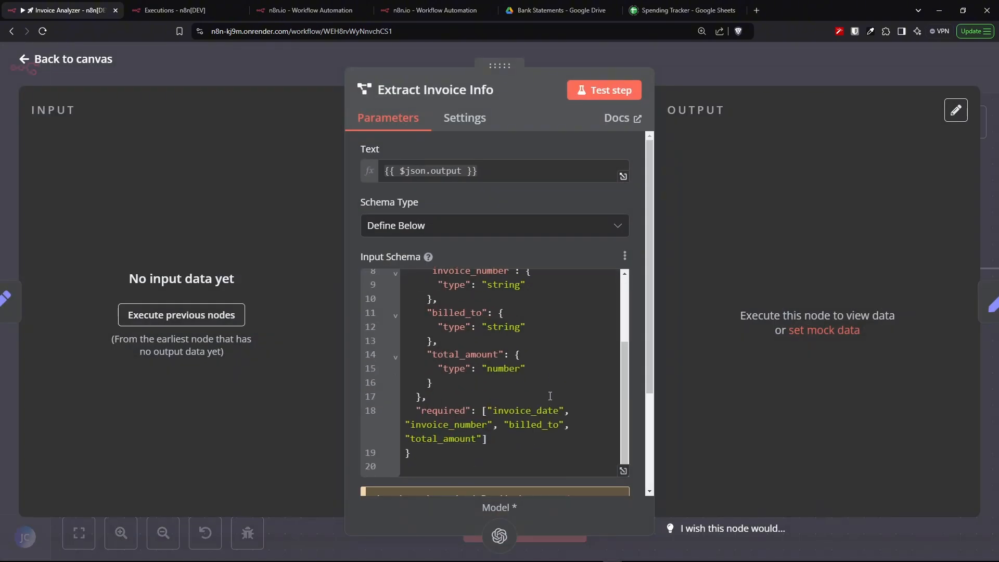
scroll(550, 396, up, 2)
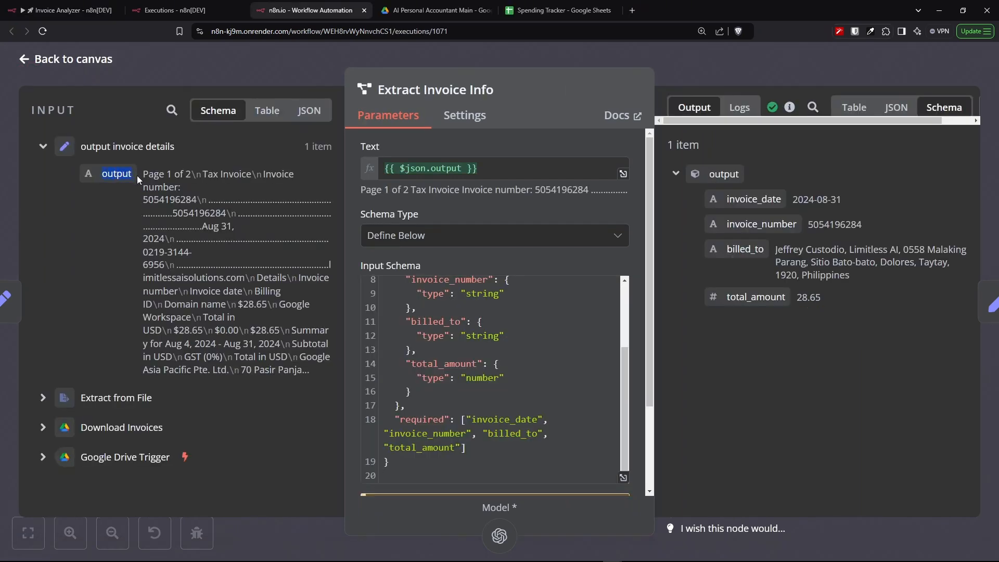
scroll(470, 304, up, 2)
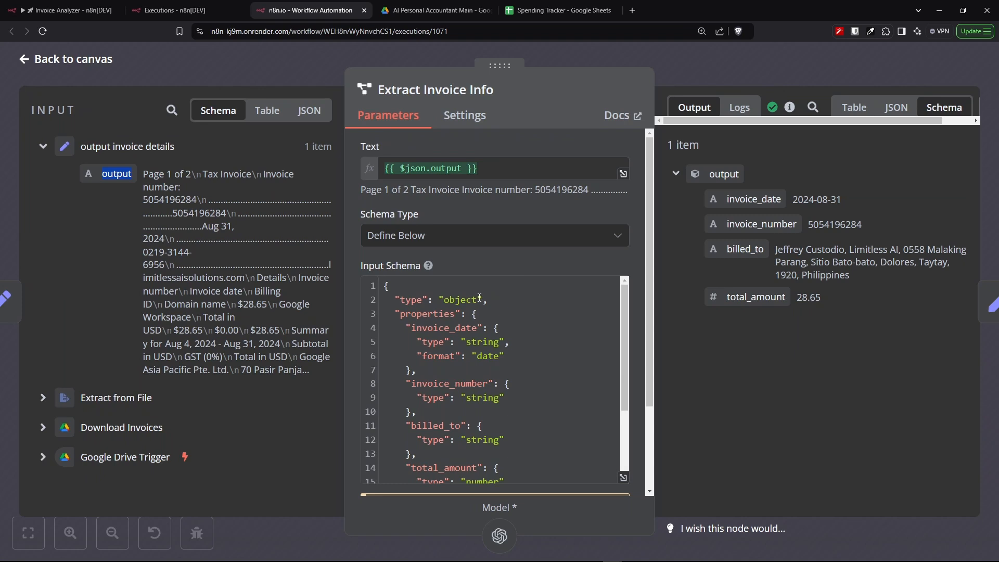
scroll(480, 298, down, 2)
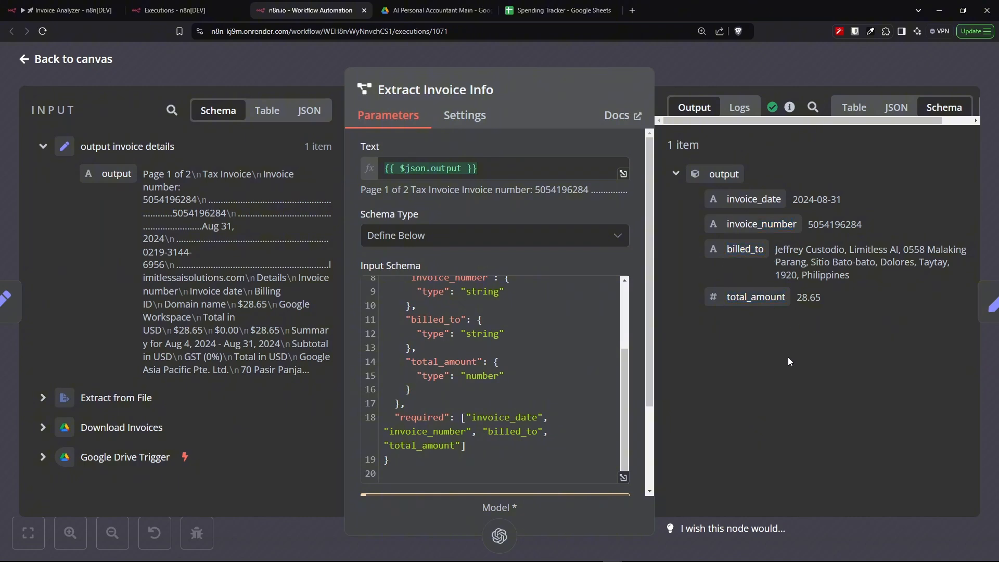
scroll(494, 380, up, 3)
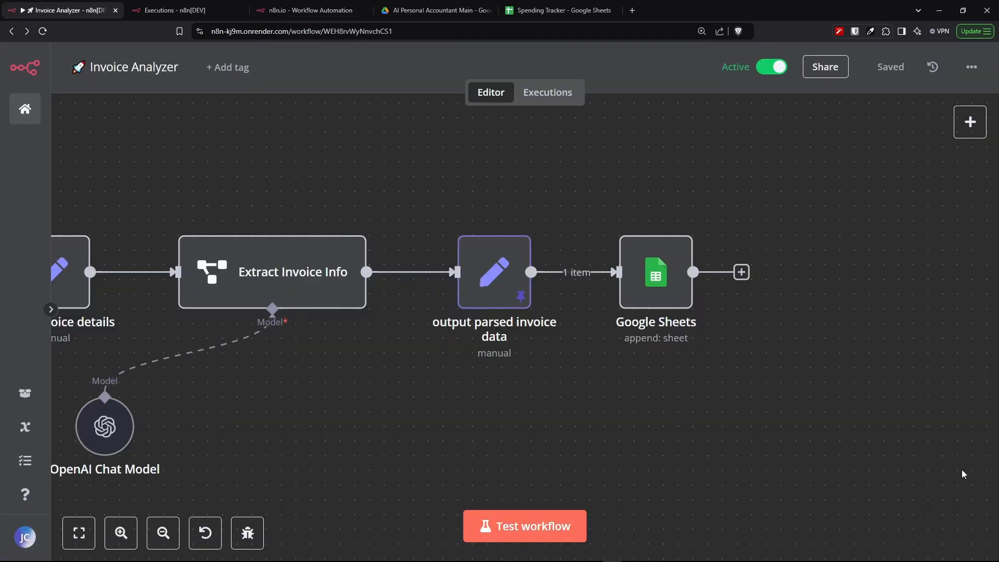
- Inspect the output parsed invoice data node's response object field and its type options
mouse_move(488, 278)
double_click(488, 282)
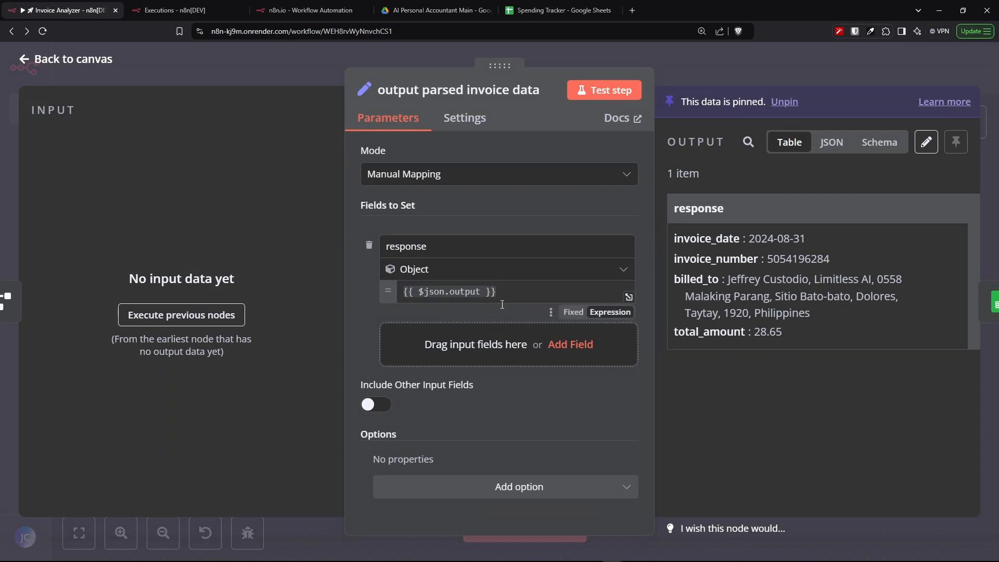
double_click(424, 246)
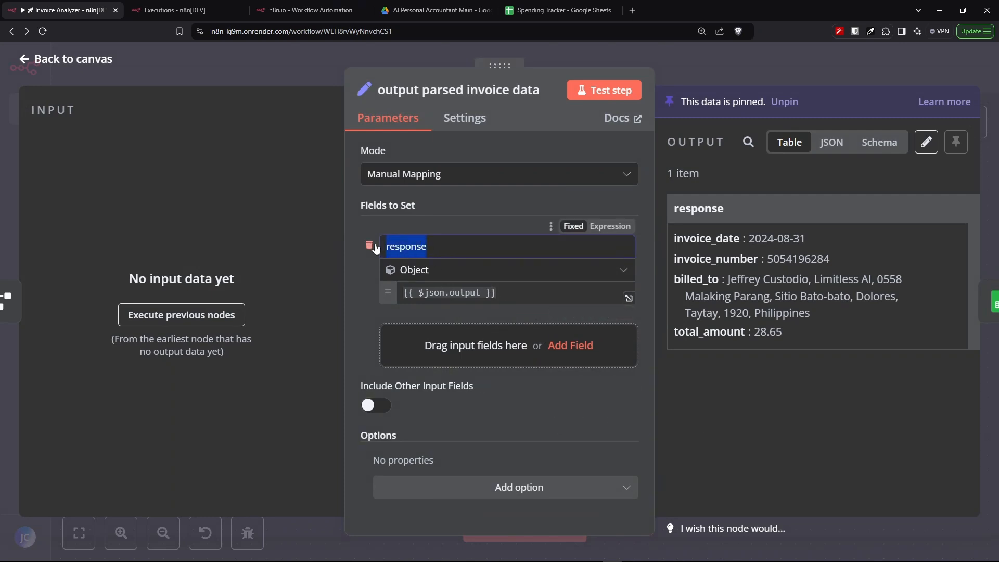
click(413, 269)
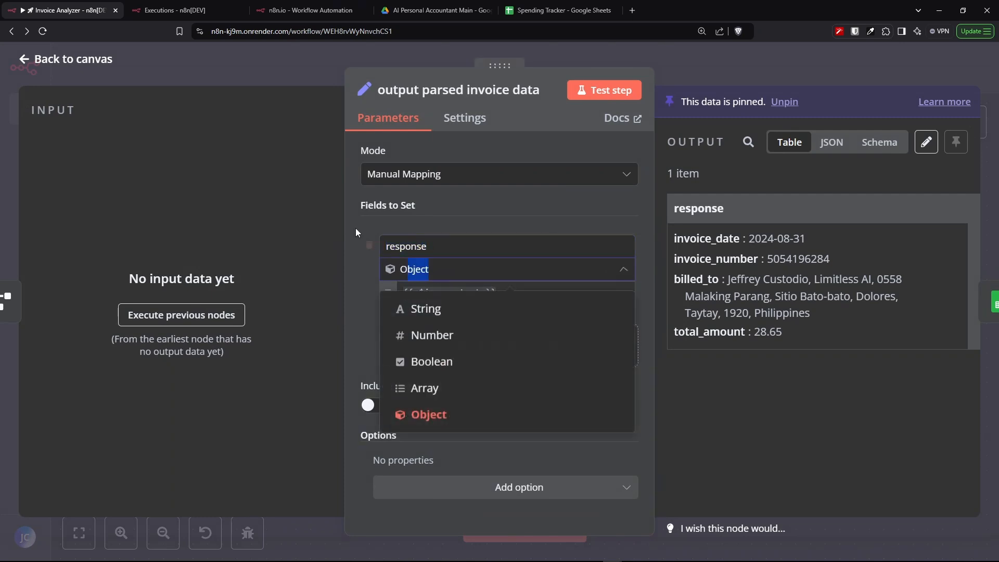
click(315, 9)
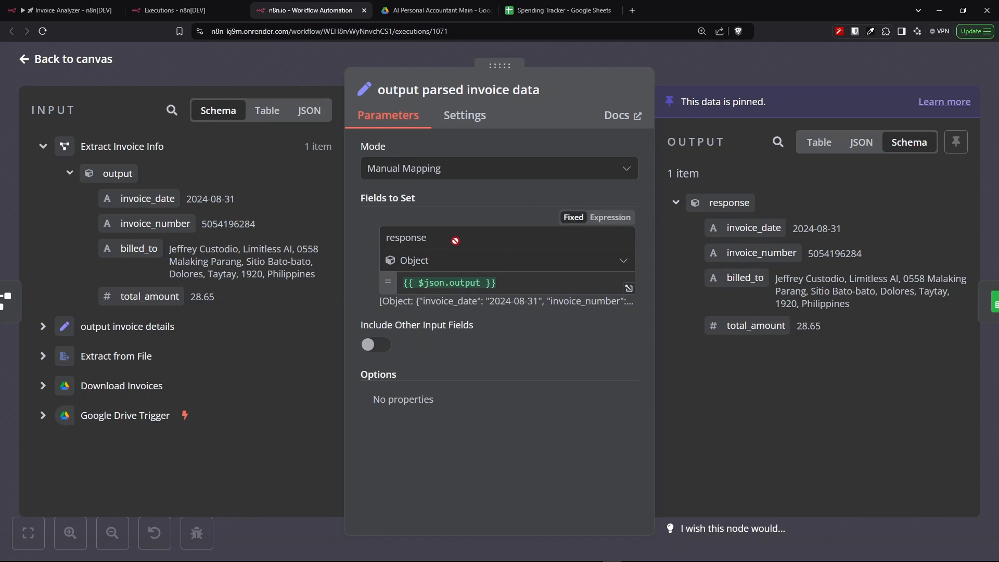
double_click(438, 240)
click(432, 263)
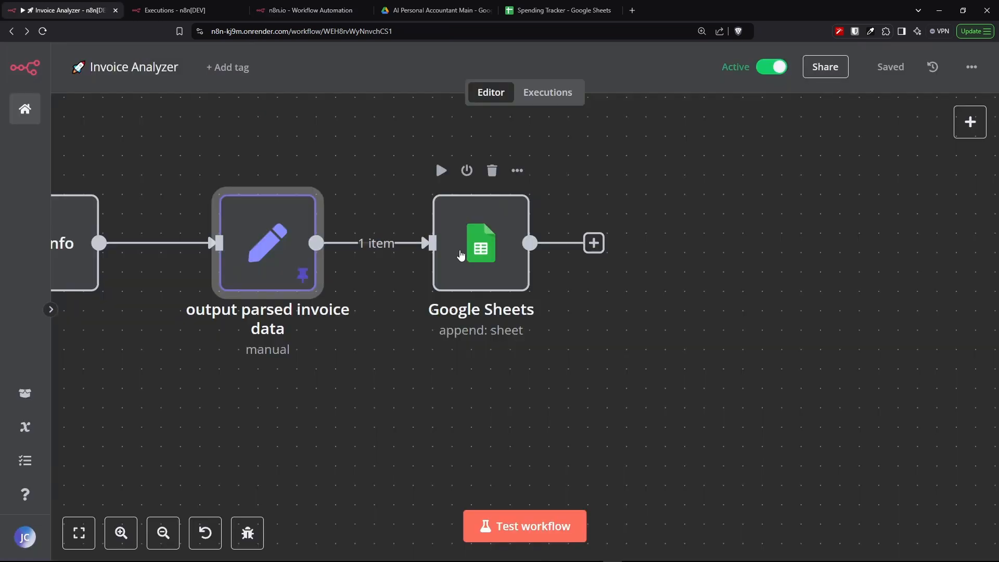
click(463, 255)
- Examine the Google Sheets node's Append Row settings for the Spending Tracker Invoices sheet and its column mappings
double_click(462, 255)
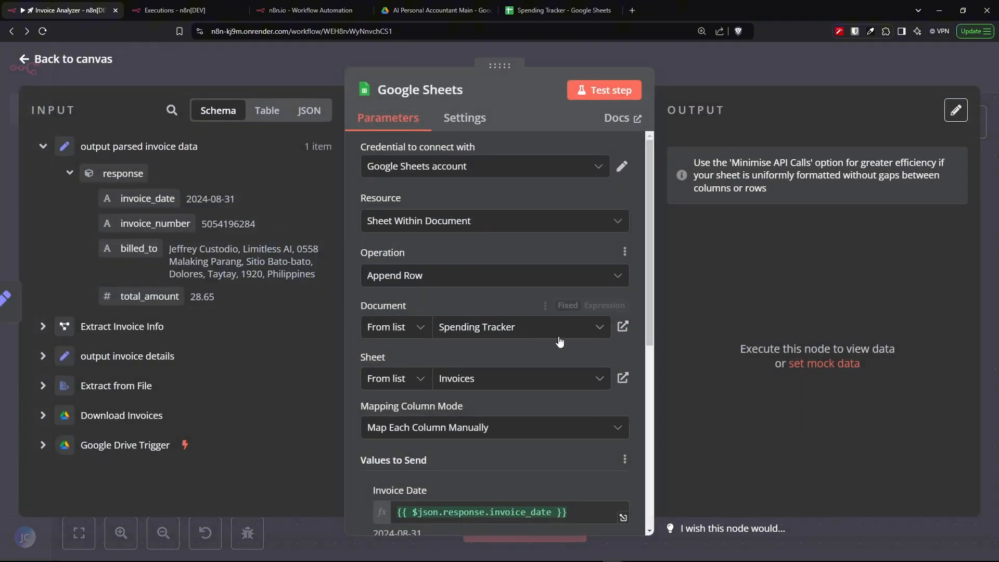
scroll(491, 268, down, 2)
scroll(492, 269, down, 4)
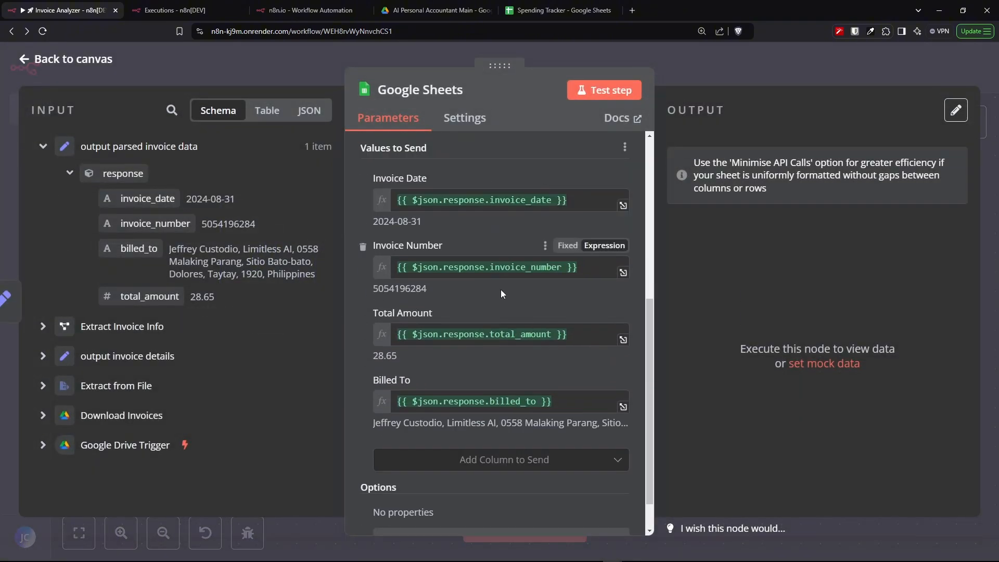
click(308, 12)
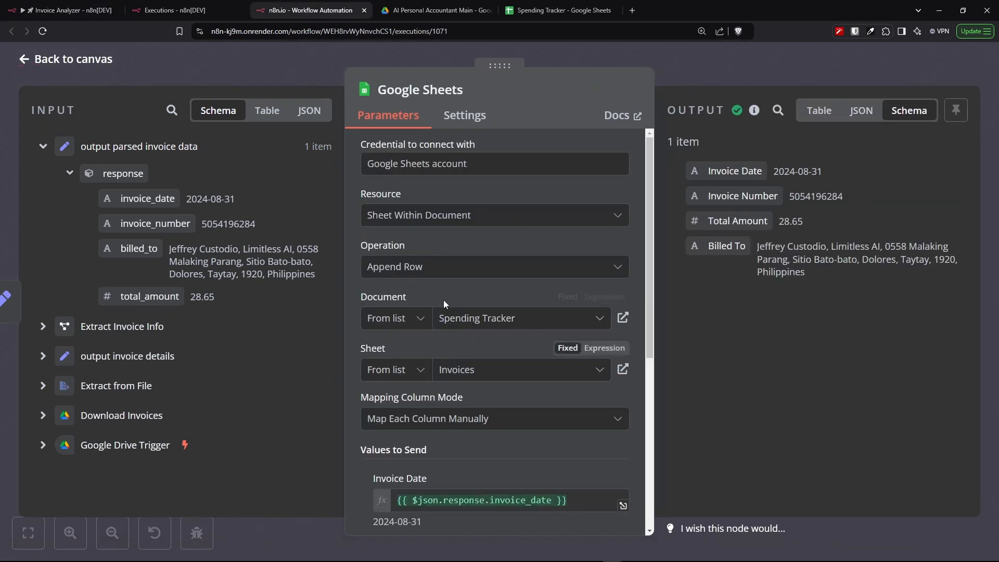
scroll(482, 314, down, 5)
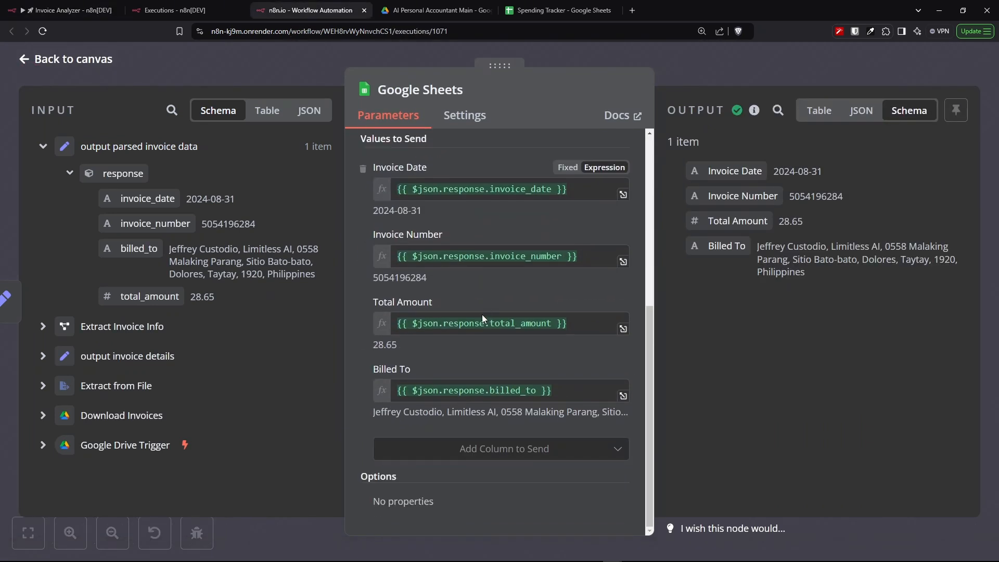
scroll(583, 197, up, 5)
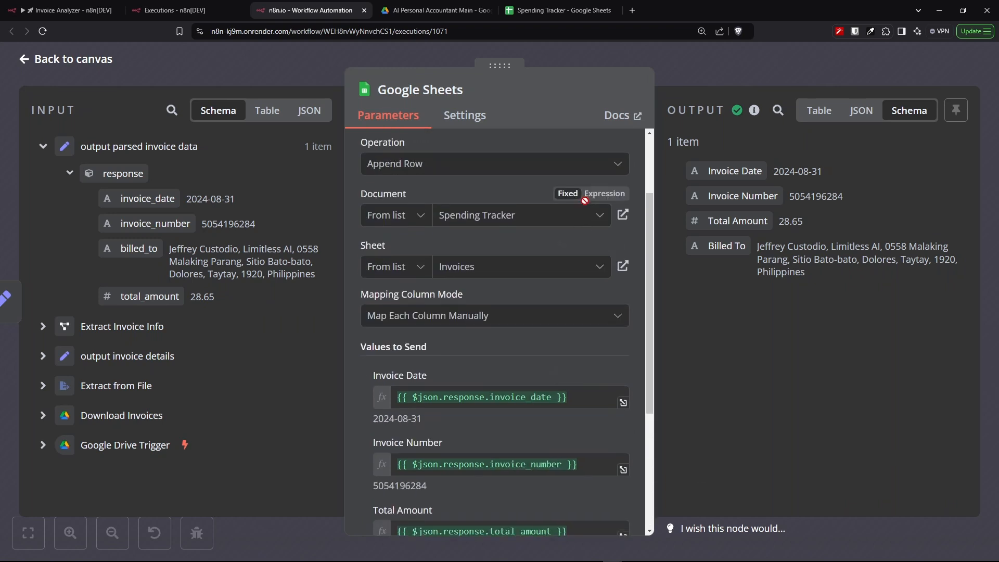
drag(513, 271, 443, 268)
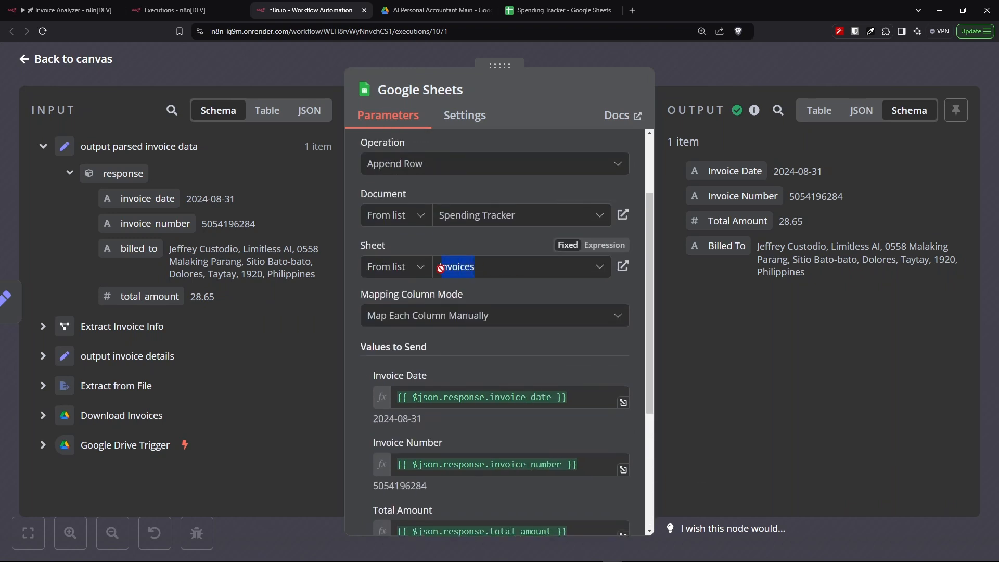
drag(514, 215, 441, 218)
scroll(484, 196, up, 2)
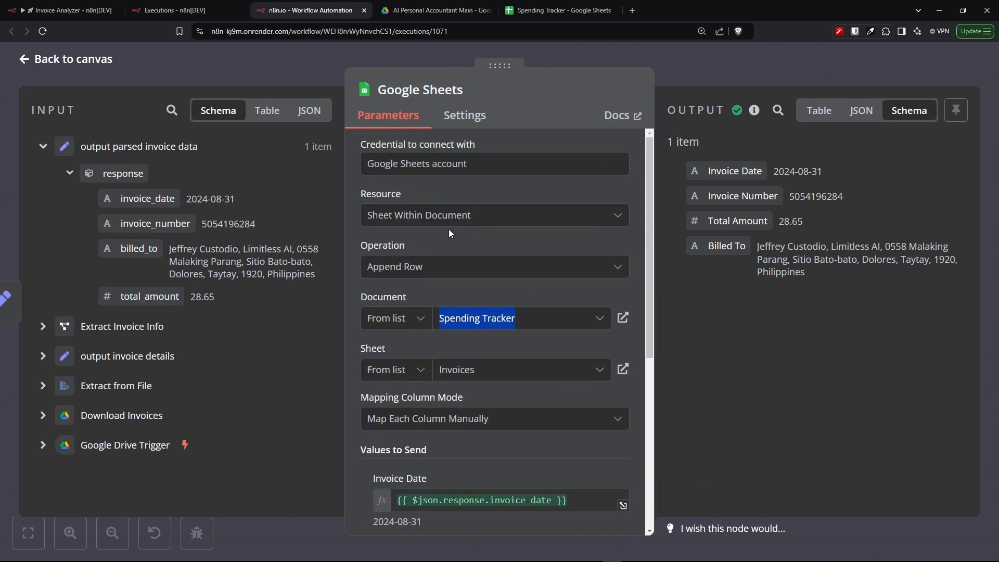
drag(442, 265, 368, 268)
scroll(531, 294, down, 4)
scroll(533, 298, down, 1)
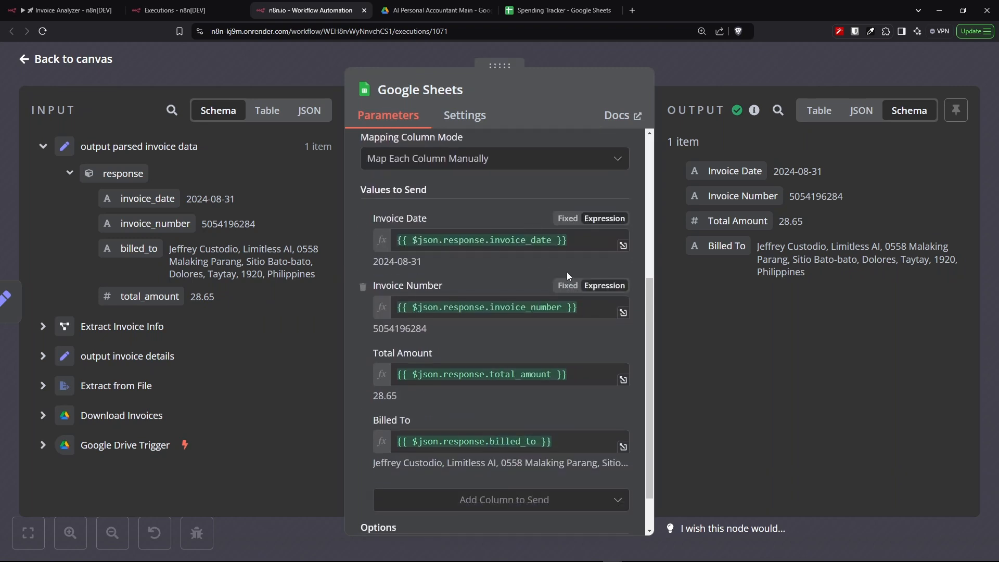
- Compare the Google Sheets column expressions with the parsed invoice fields in the input and the mapped output
drag(570, 240, 385, 235)
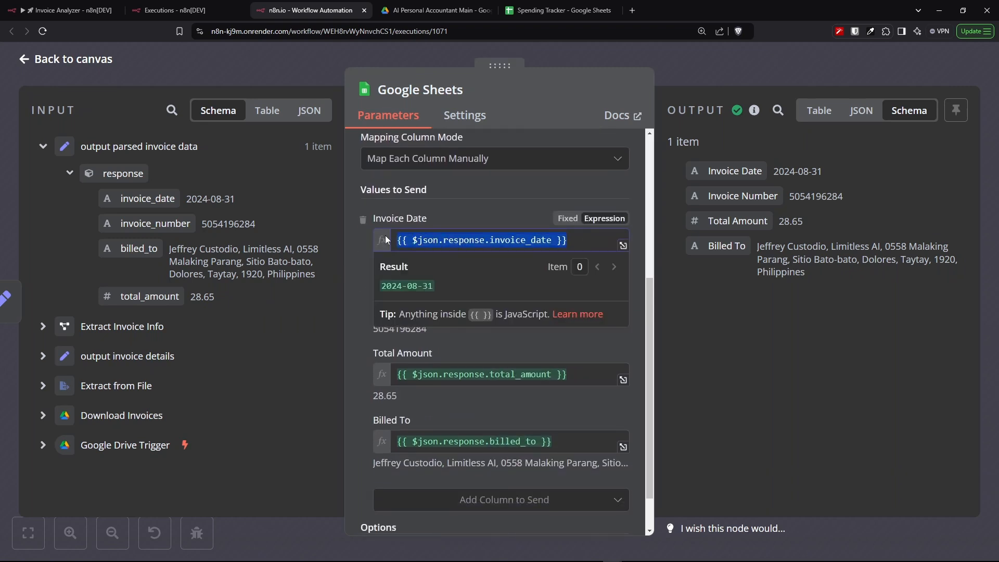
click(488, 211)
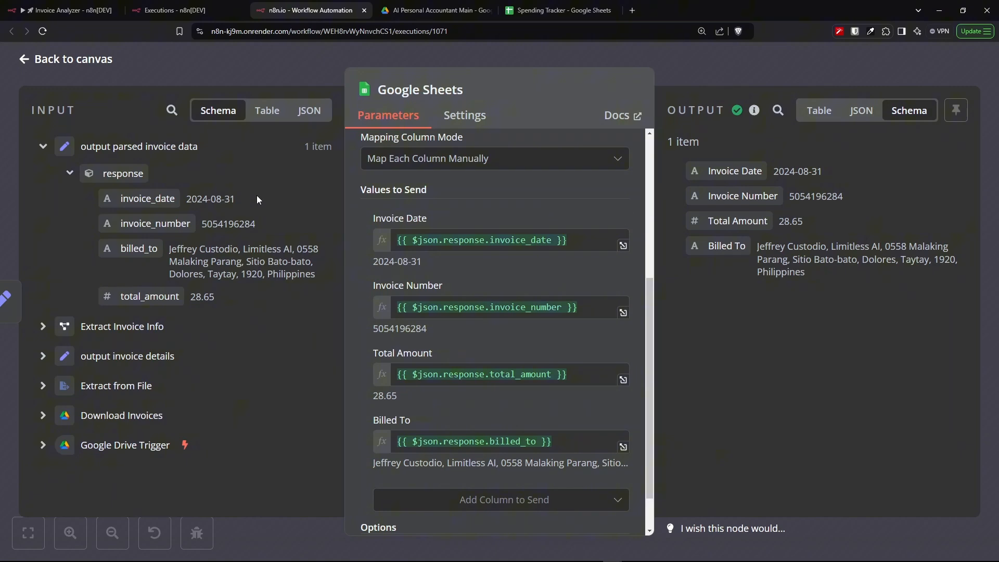
drag(257, 200, 183, 199)
drag(255, 225, 200, 224)
drag(216, 297, 168, 250)
click(838, 173)
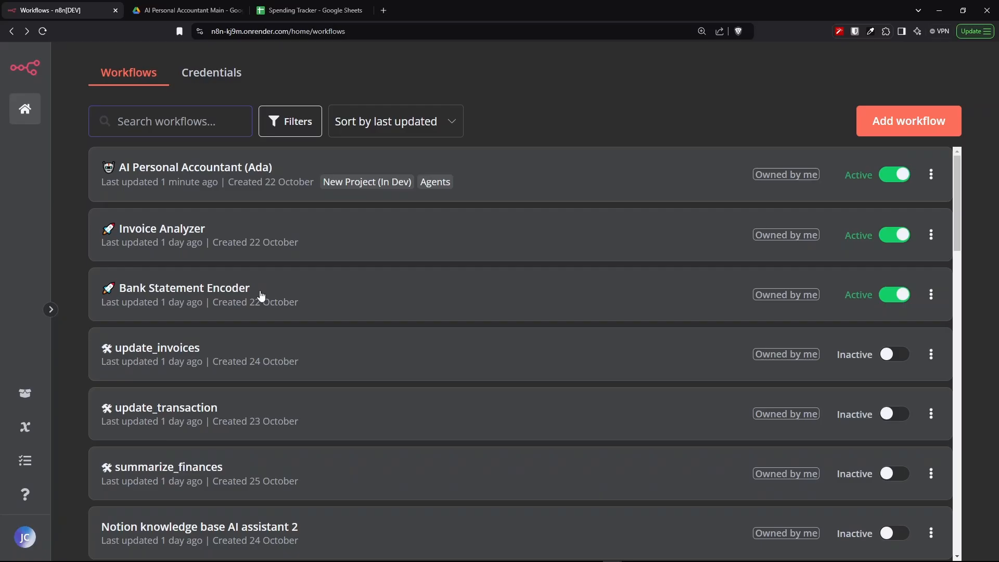
- Open the Bank Statement Encoder workflow and examine the Google Drive Trigger's folder and watch settings
drag(254, 289, 120, 293)
click(119, 293)
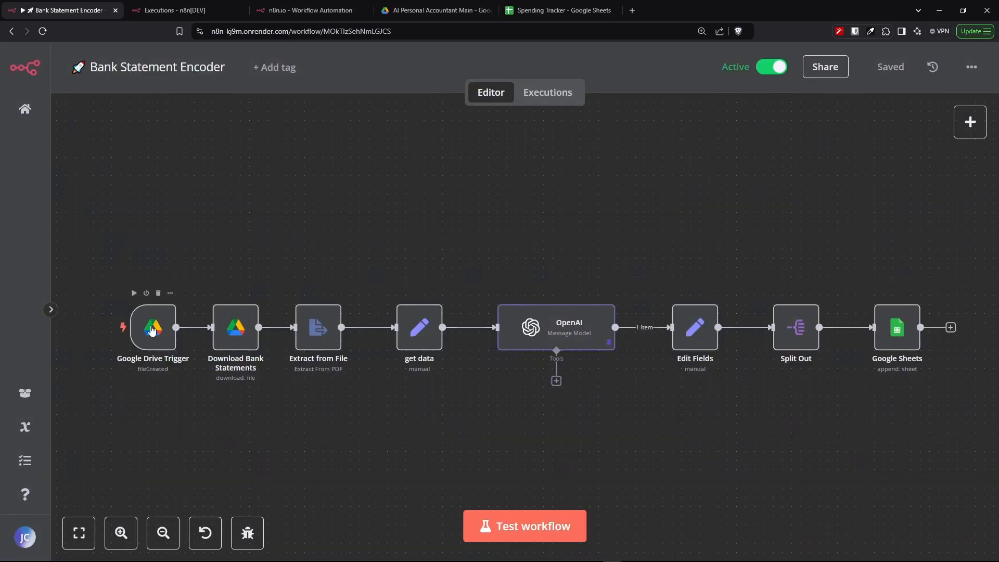
click(151, 330)
double_click(152, 328)
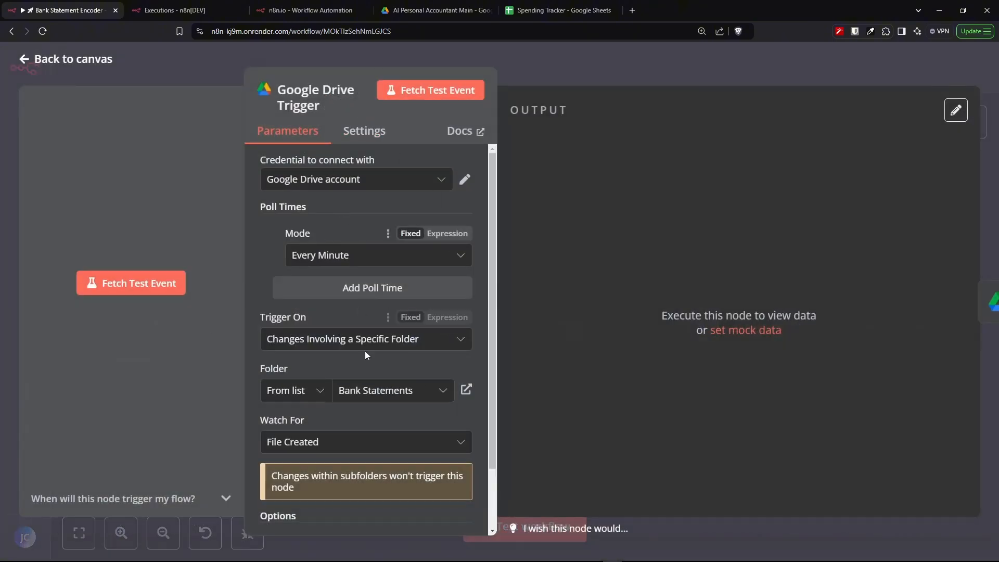
scroll(367, 349, down, 2)
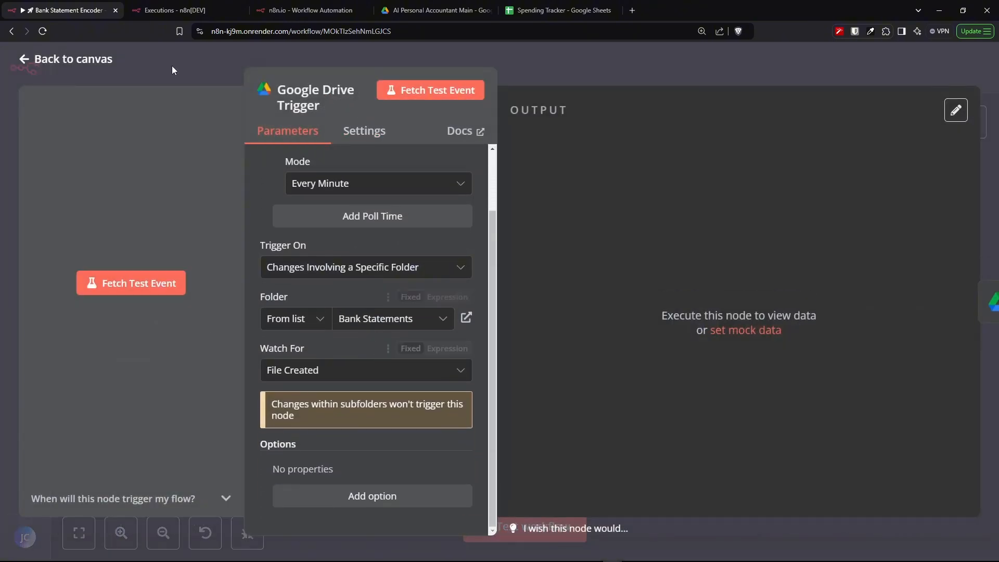
- Examine the Download Bank Statements node's file settings and binary output, then return to the canvas
click(307, 10)
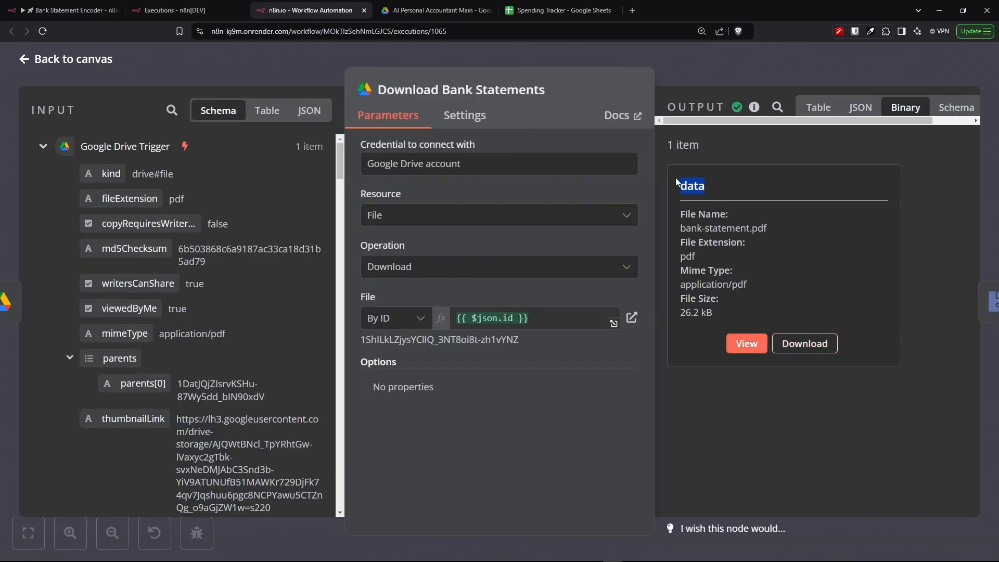
click(532, 485)
mouse_move(532, 559)
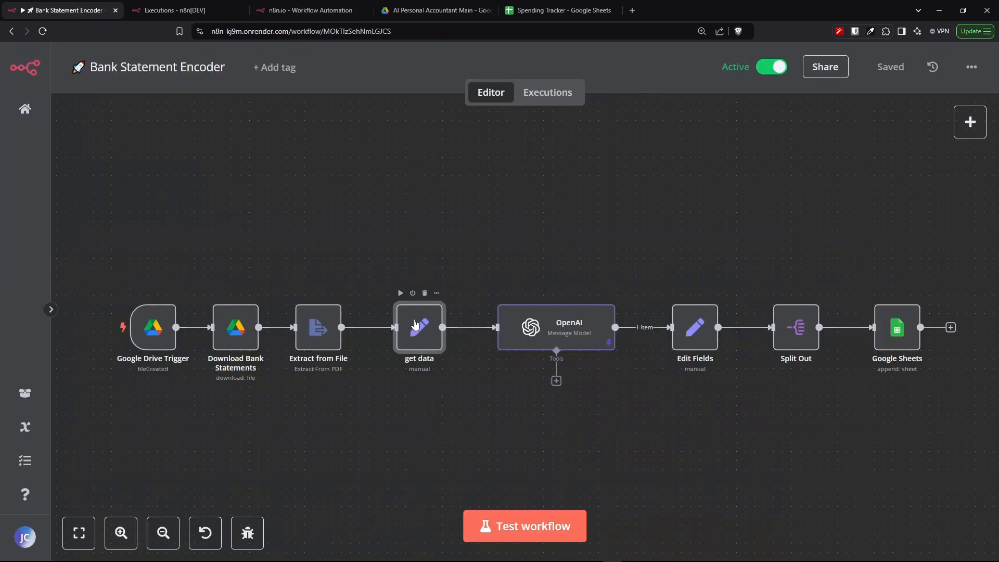
double_click(415, 325)
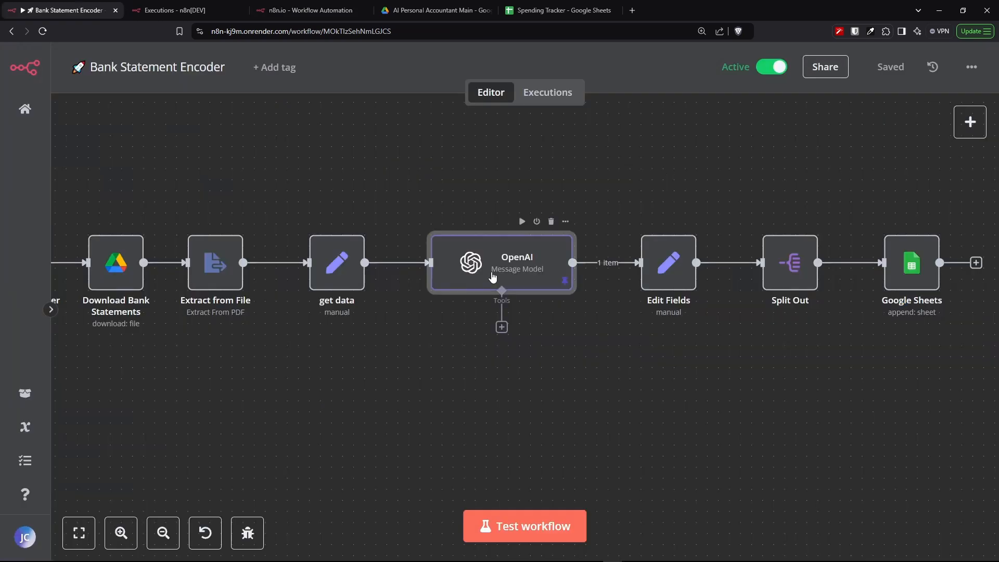
- Open the OpenAI node and scroll through the extracted bank statement text in its input
double_click(493, 277)
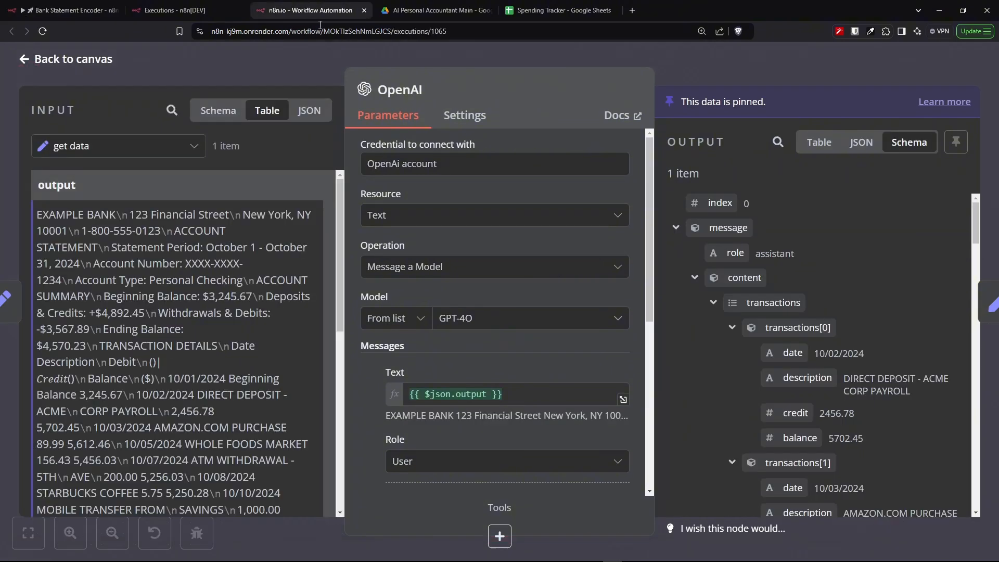
scroll(181, 280, down, 5)
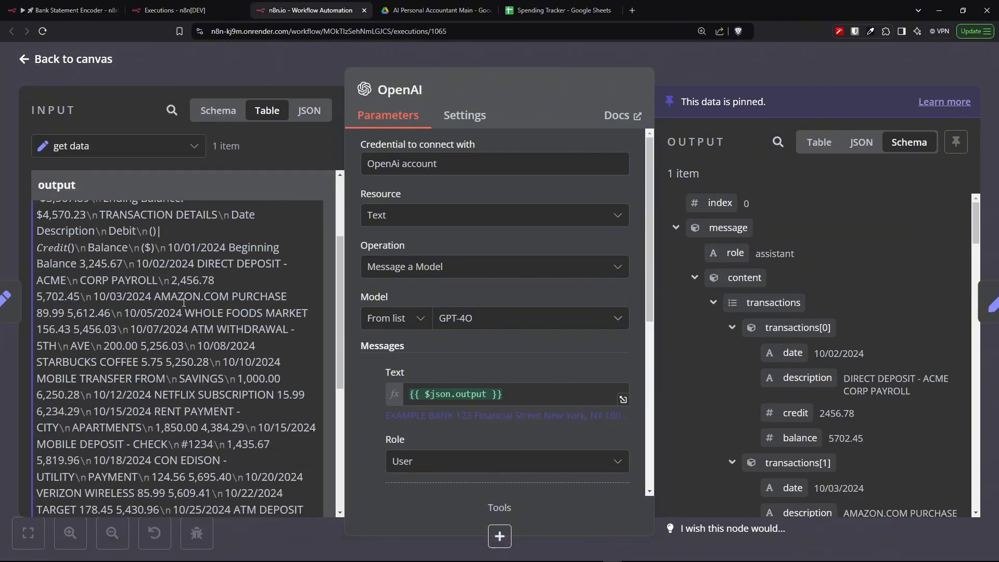
scroll(203, 358, up, 6)
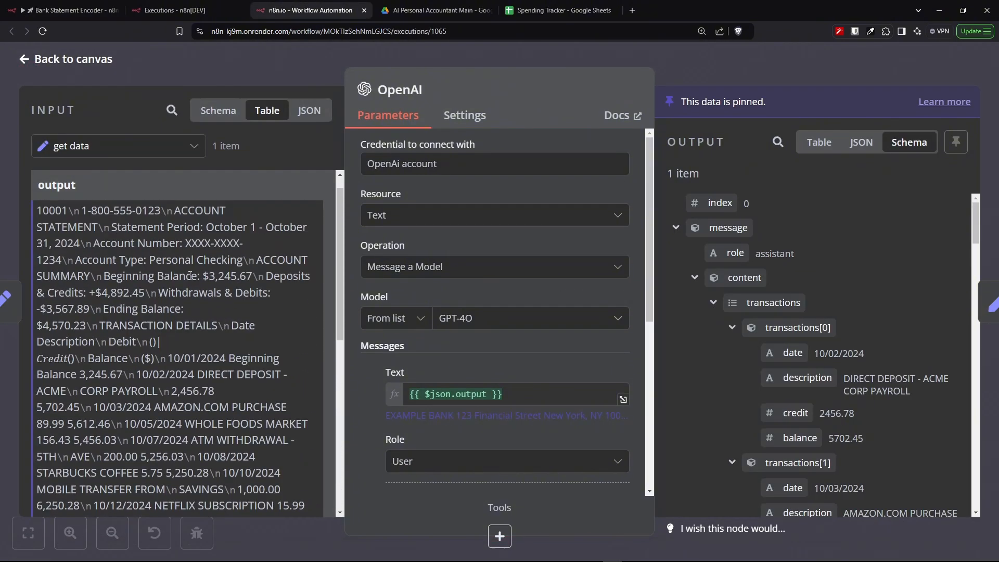
- View bank-statement.pdf in Google Drive and highlight its transaction details table
click(172, 148)
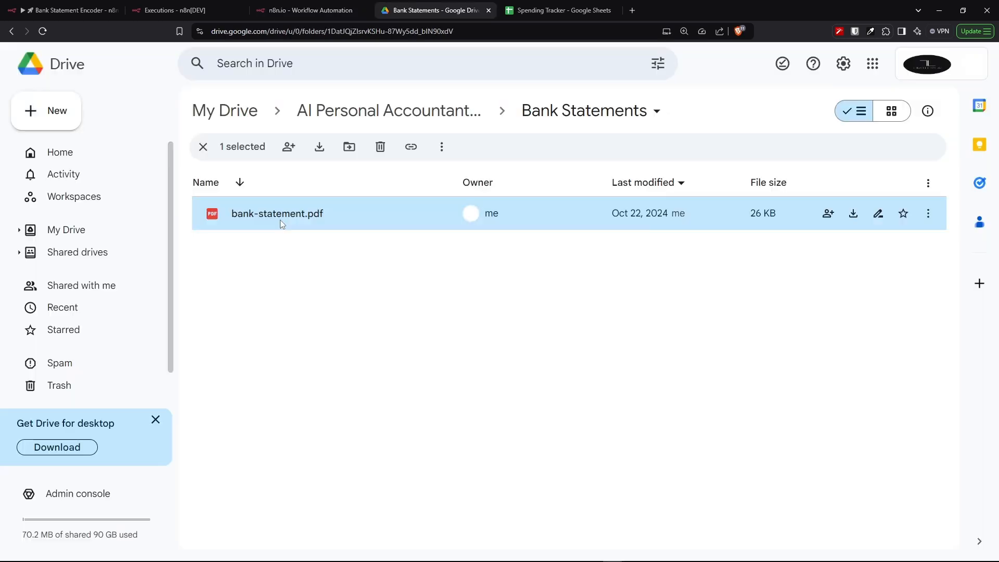
double_click(280, 219)
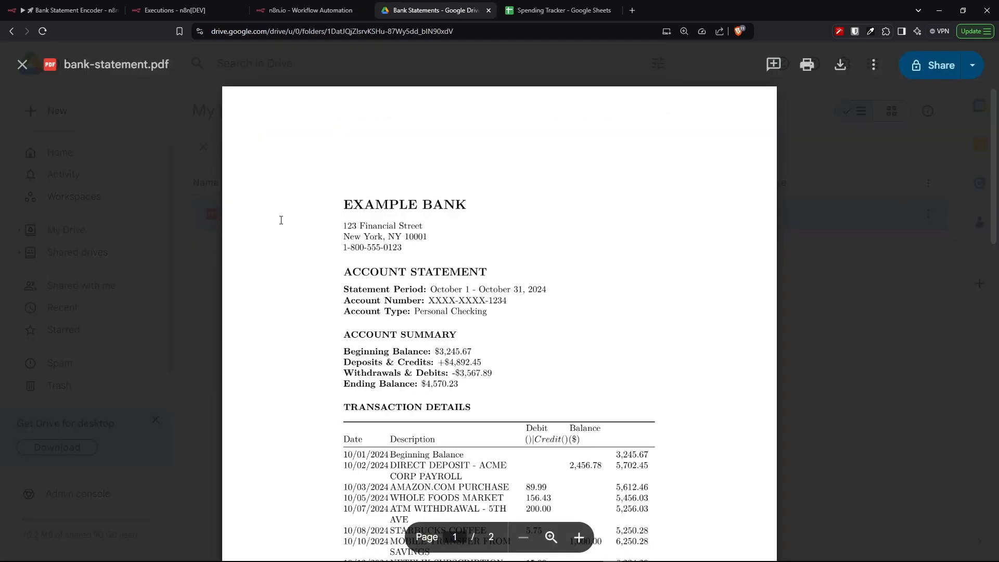
scroll(584, 298, down, 3)
scroll(584, 299, down, 4)
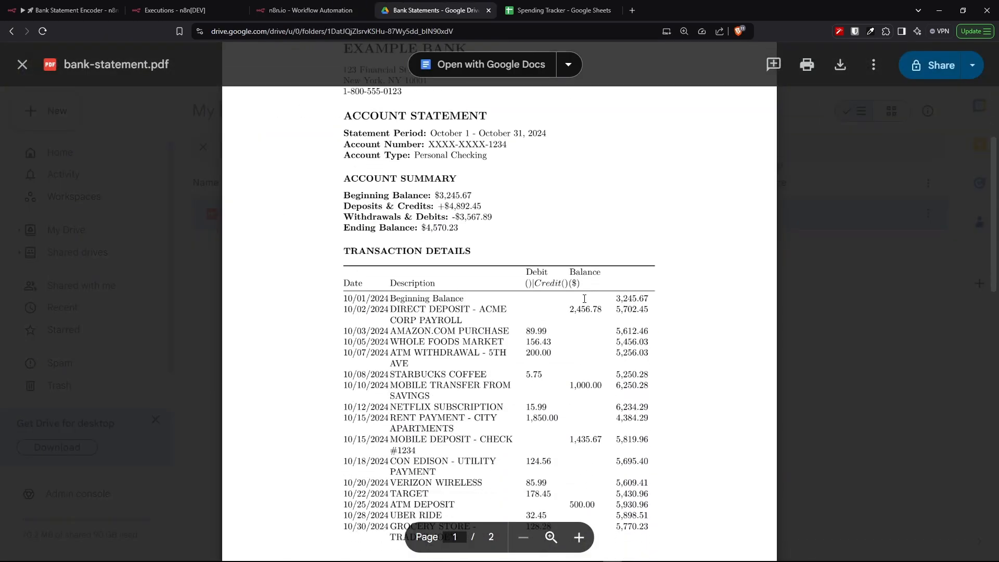
drag(390, 196, 653, 432)
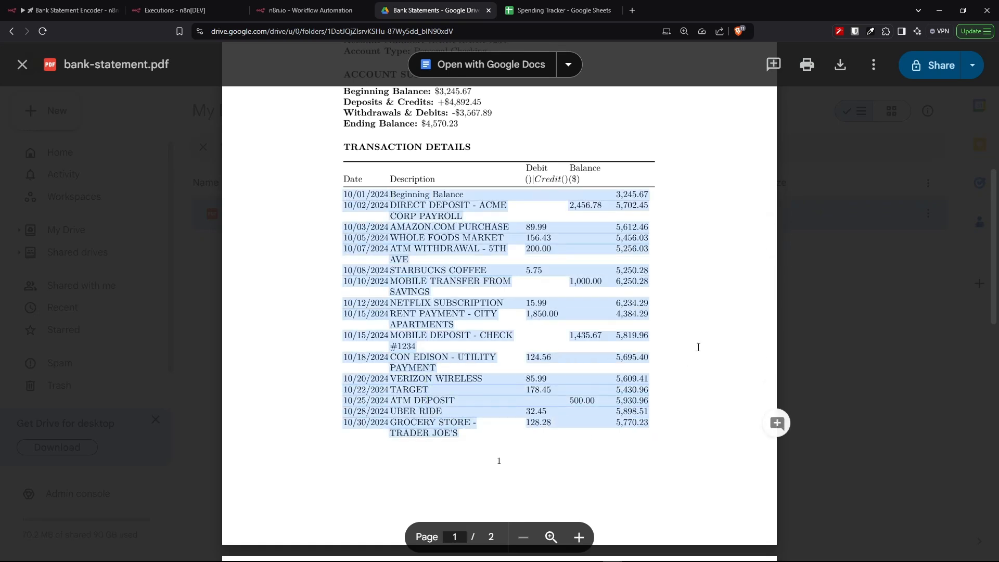
click(699, 294)
drag(525, 169, 564, 422)
click(715, 334)
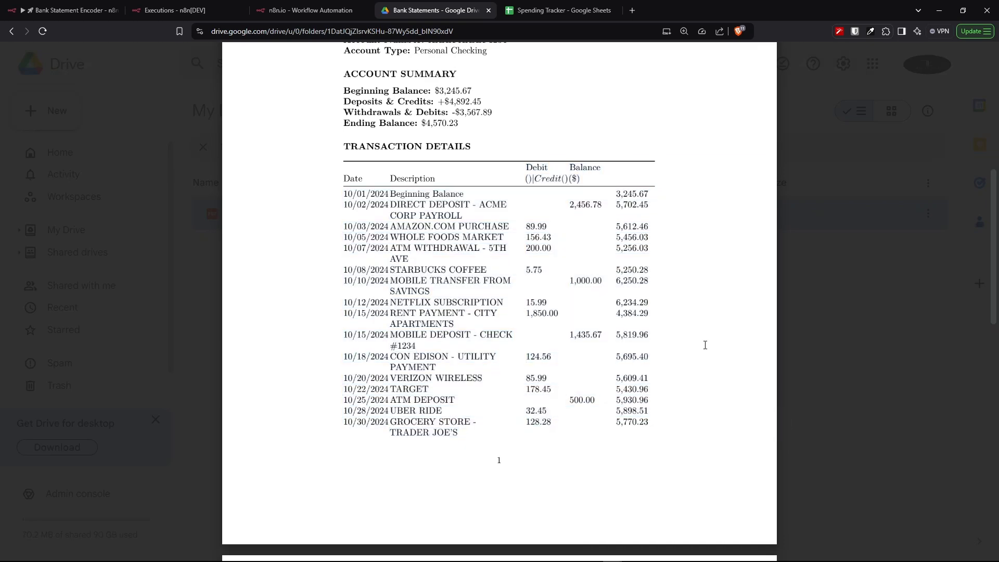
scroll(705, 344, down, 3)
scroll(705, 348, down, 5)
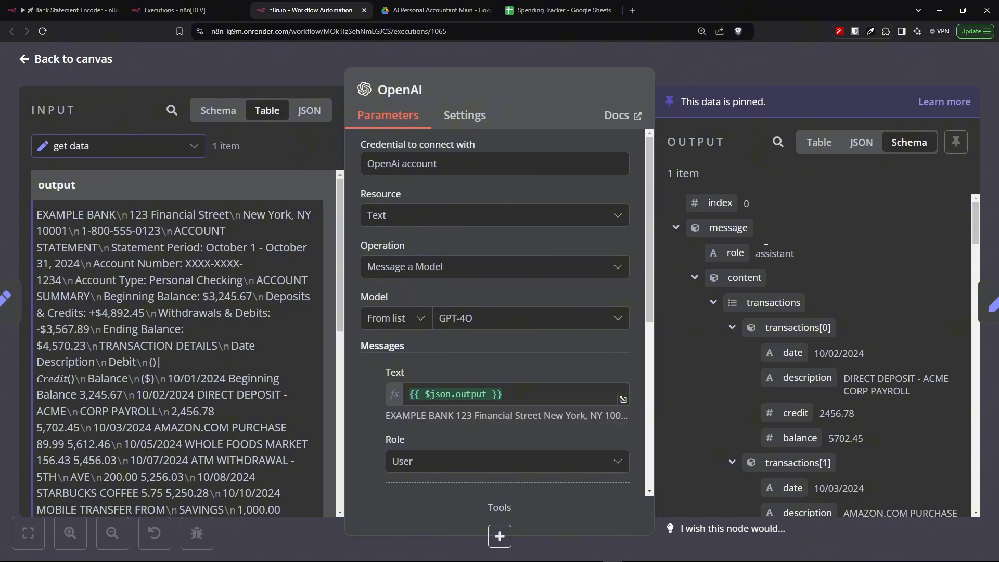
- Scroll through the OpenAI node's parameters and read the system prompt for parsing bank statement transactions
scroll(764, 249, down, 6)
scroll(766, 261, down, 2)
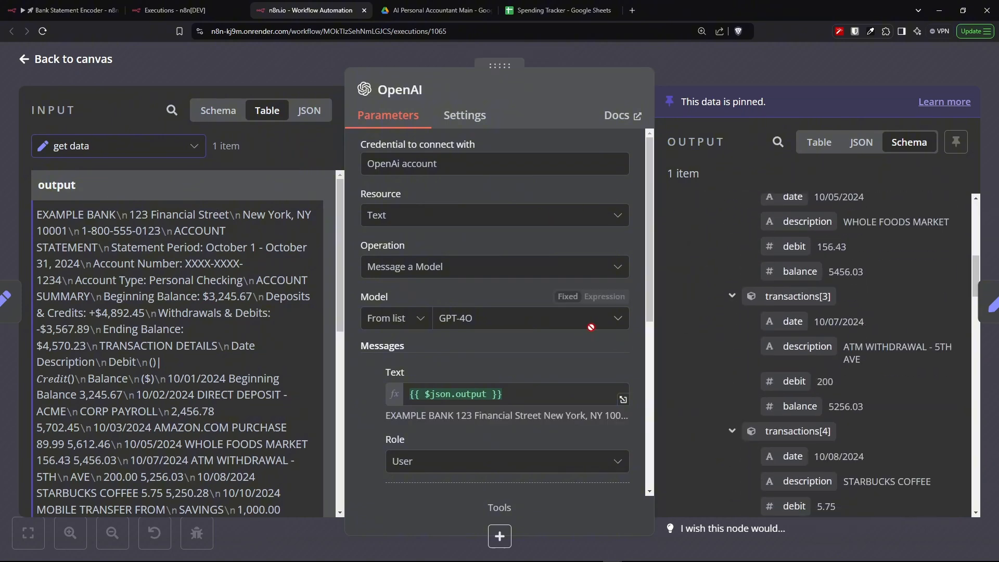
scroll(586, 325, down, 3)
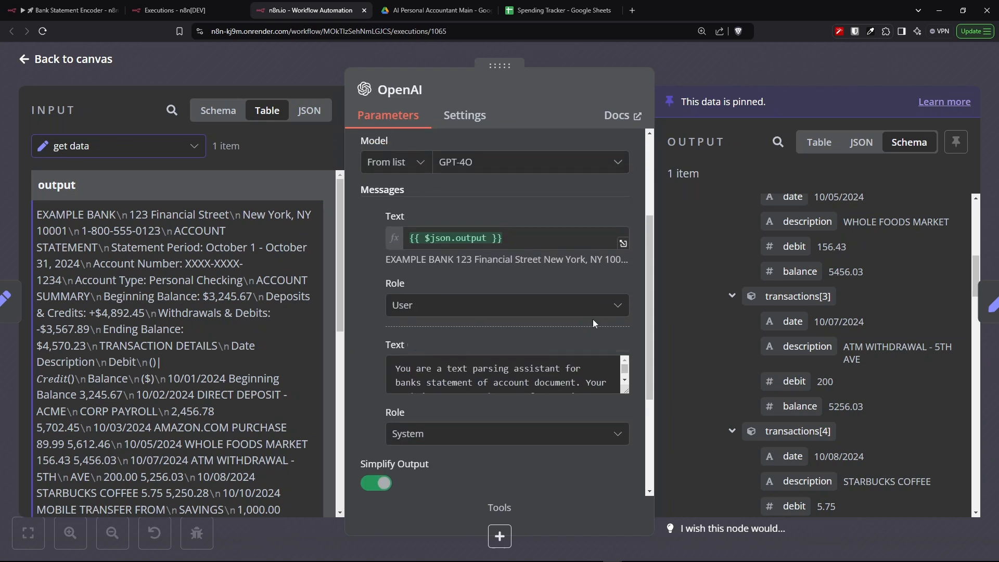
click(435, 381)
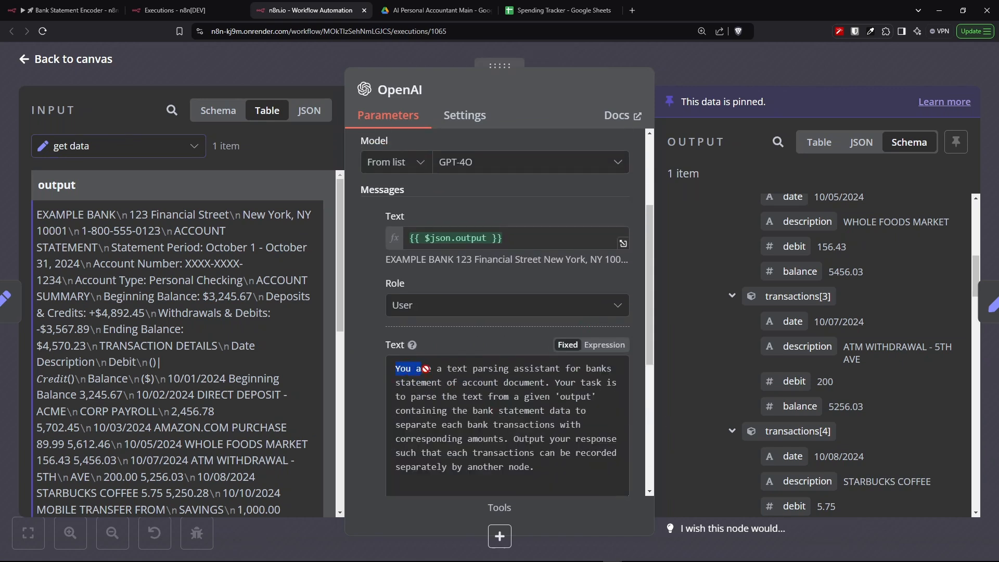
drag(427, 368, 587, 470)
click(575, 477)
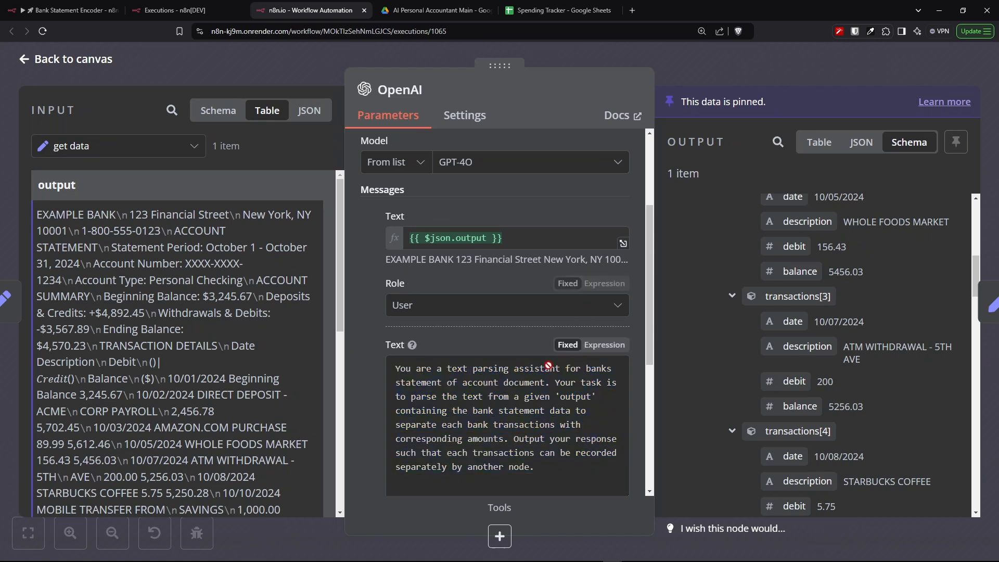
scroll(531, 339, down, 4)
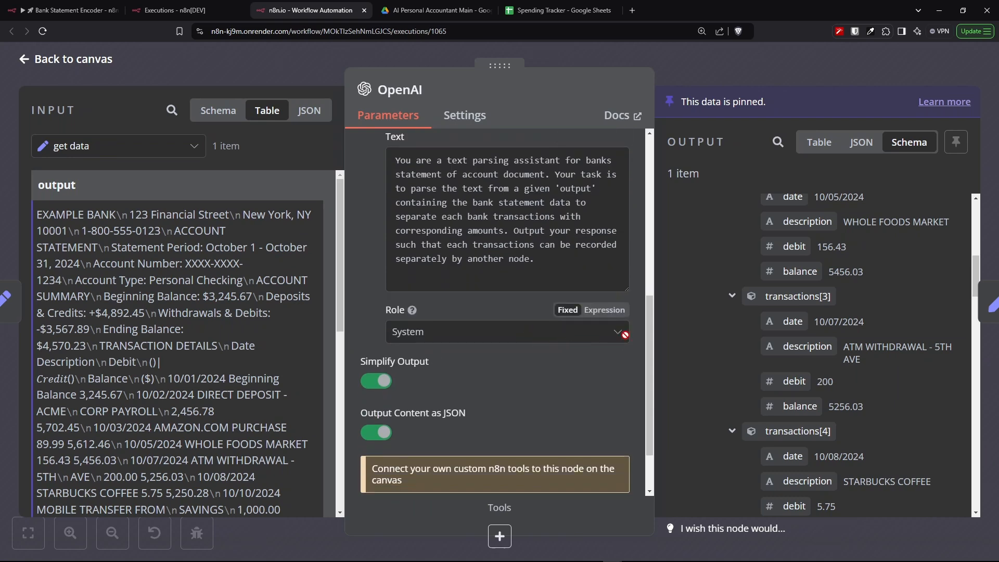
scroll(603, 351, up, 2)
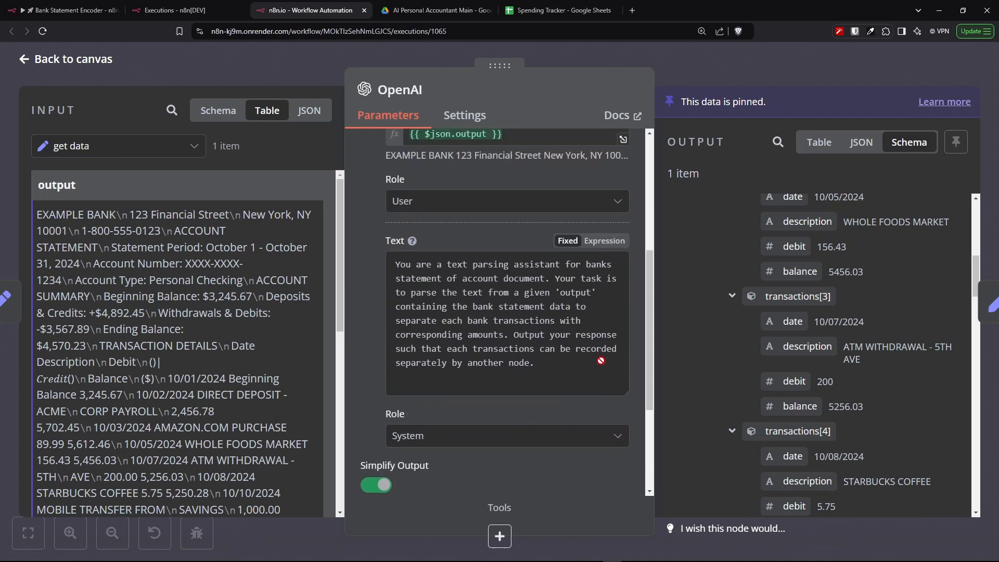
scroll(621, 362, up, 5)
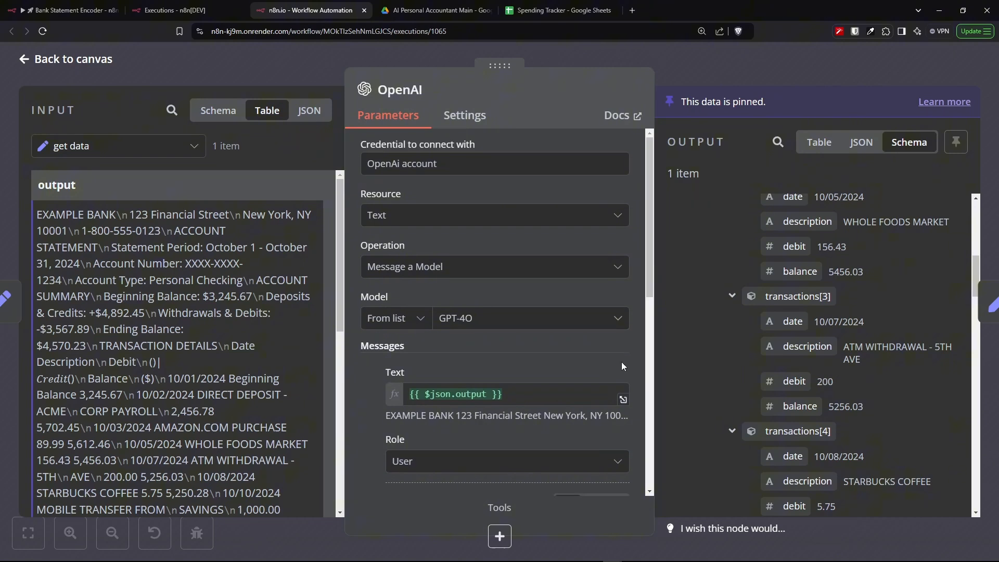
scroll(621, 361, down, 5)
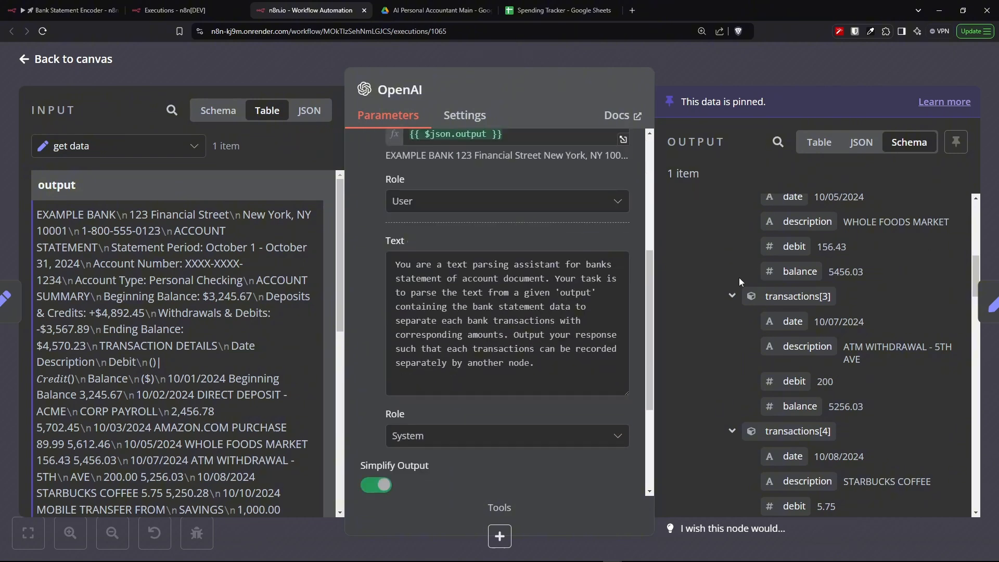
- Scroll through the OpenAI node's output transactions with their dates, descriptions, debits, credits and balances
scroll(742, 287, up, 5)
scroll(742, 287, up, 3)
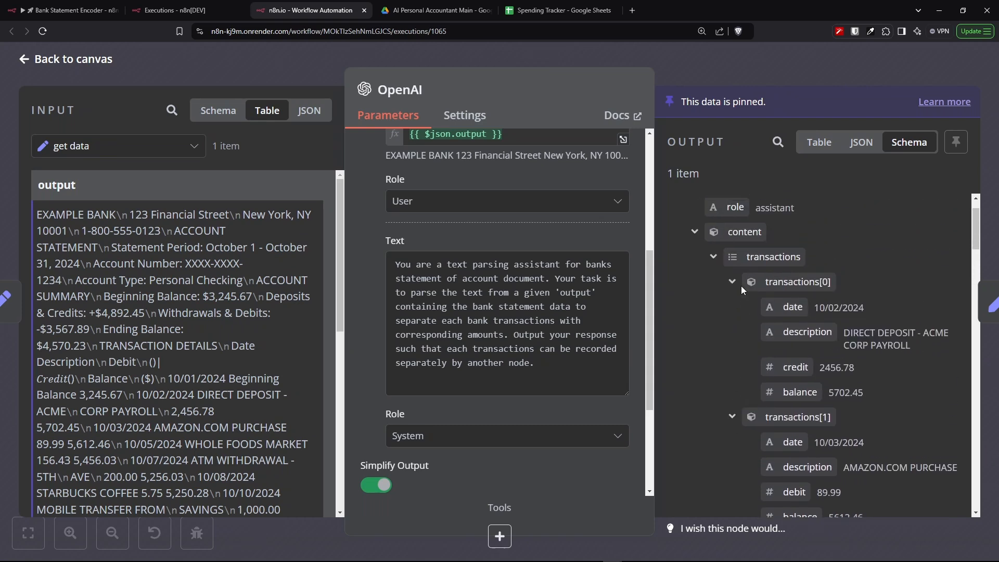
scroll(741, 285, down, 6)
scroll(741, 286, down, 17)
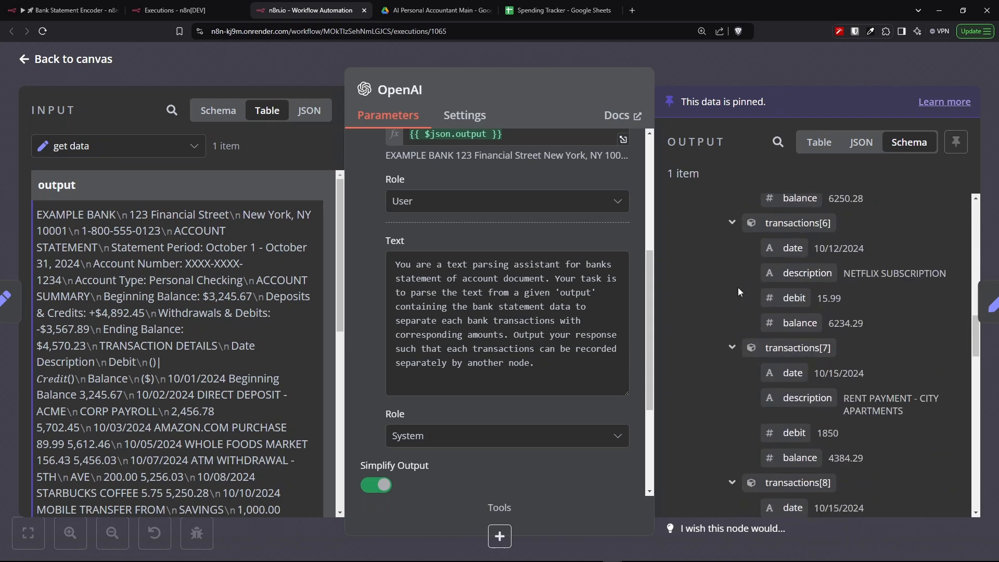
scroll(736, 291, down, 15)
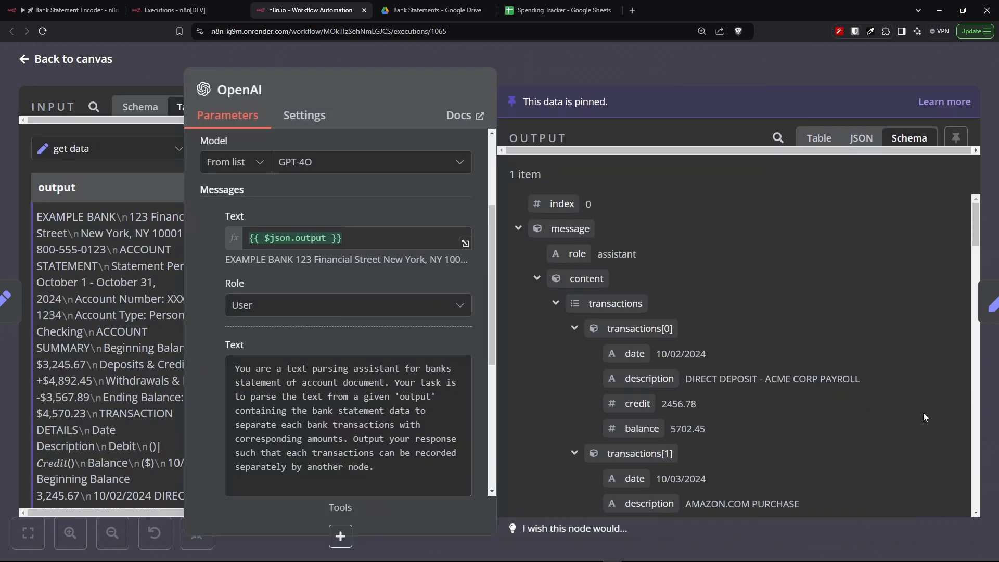
scroll(924, 415, down, 4)
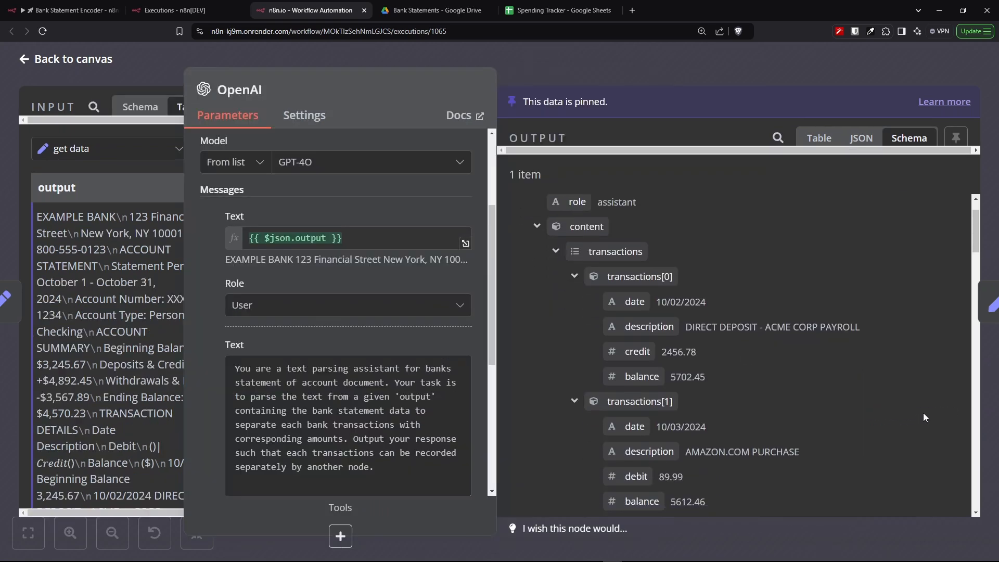
scroll(924, 417, down, 8)
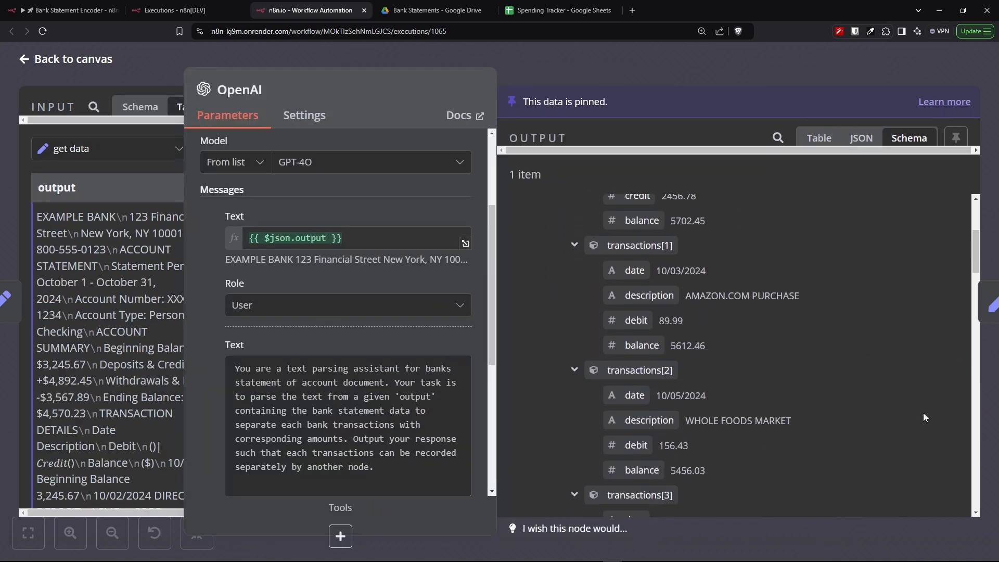
scroll(924, 417, down, 12)
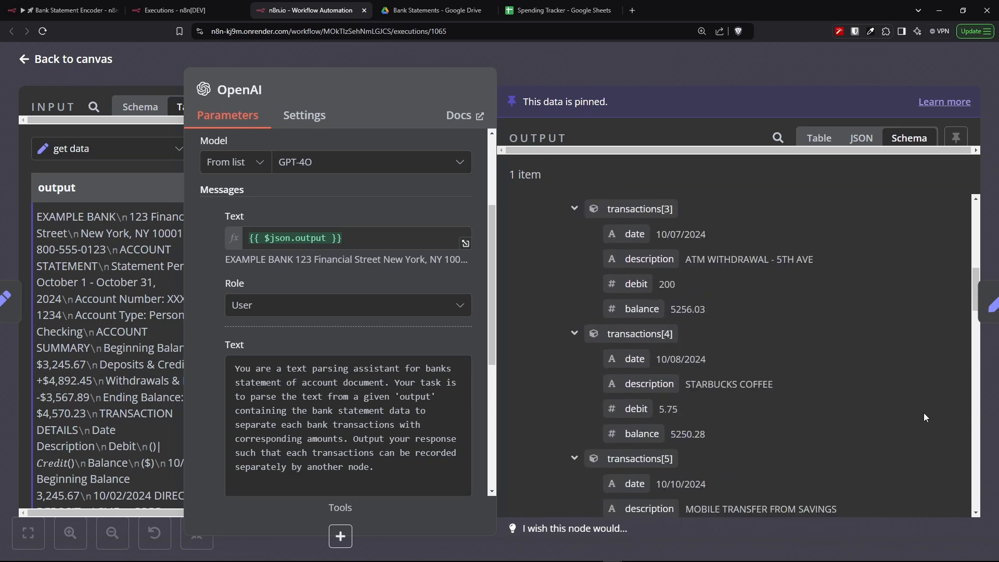
scroll(925, 416, down, 10)
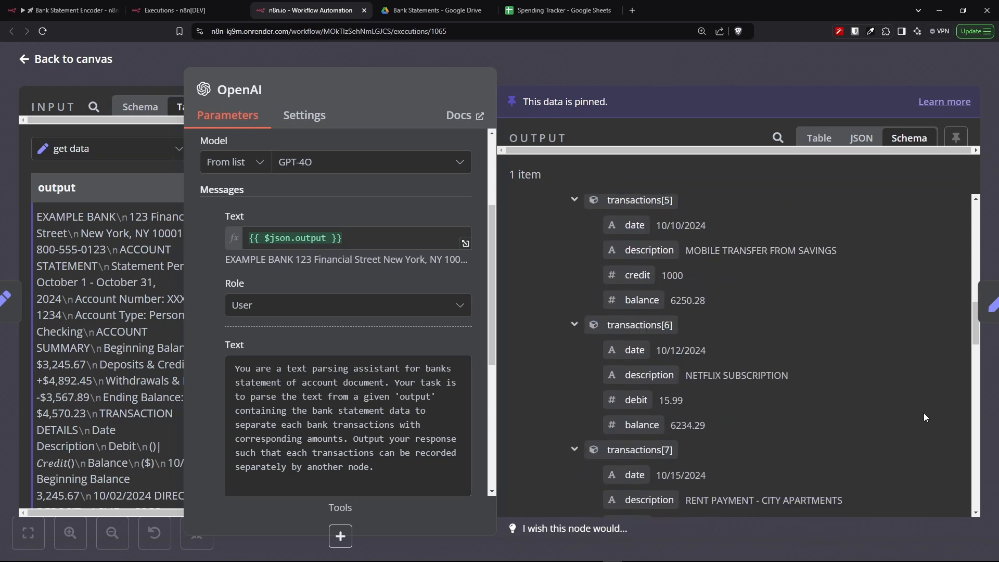
scroll(925, 417, down, 14)
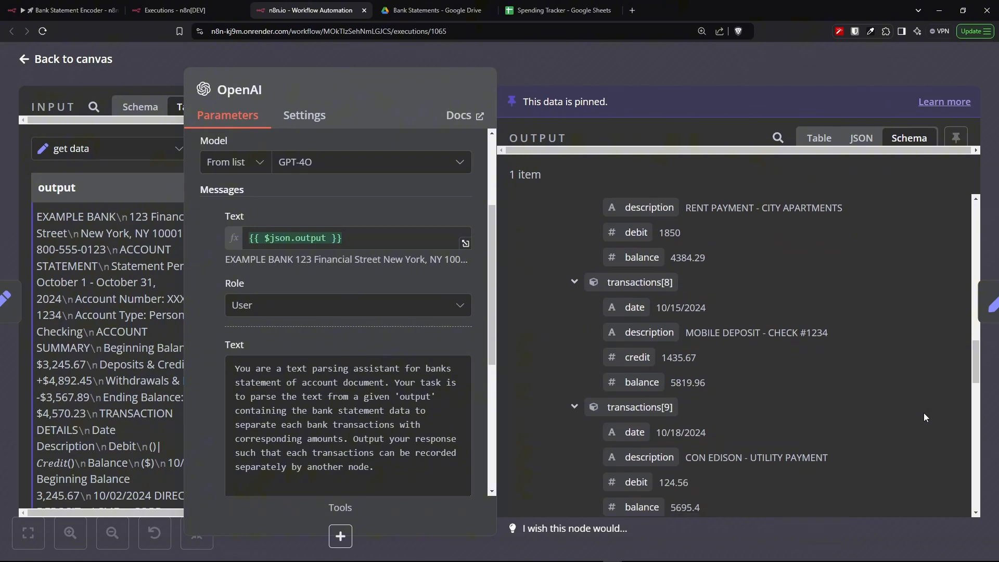
scroll(925, 417, down, 16)
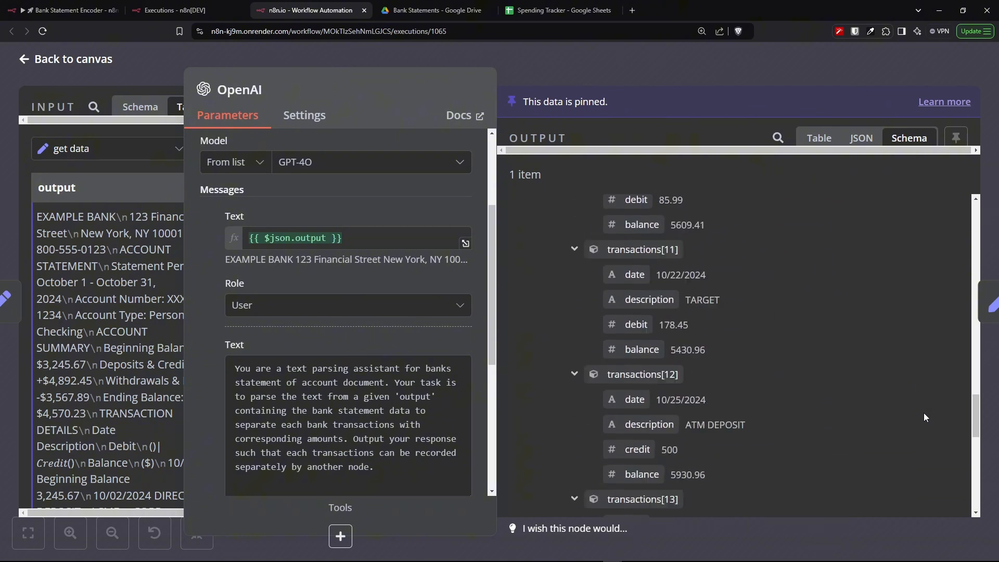
- Switch the OpenAI node's output to table view and scroll through the parsed transactions list
scroll(925, 414, down, 13)
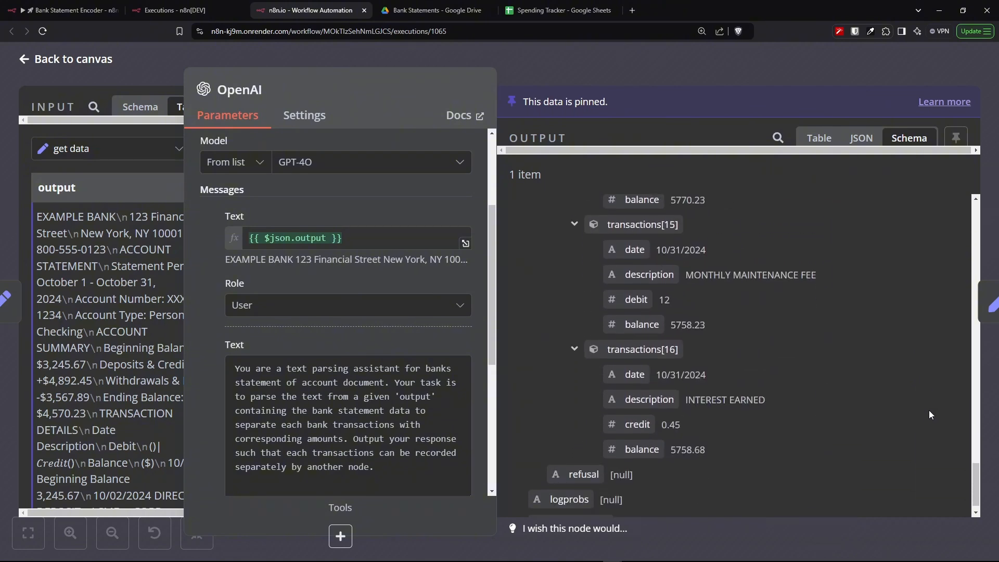
click(810, 145)
scroll(800, 363, down, 10)
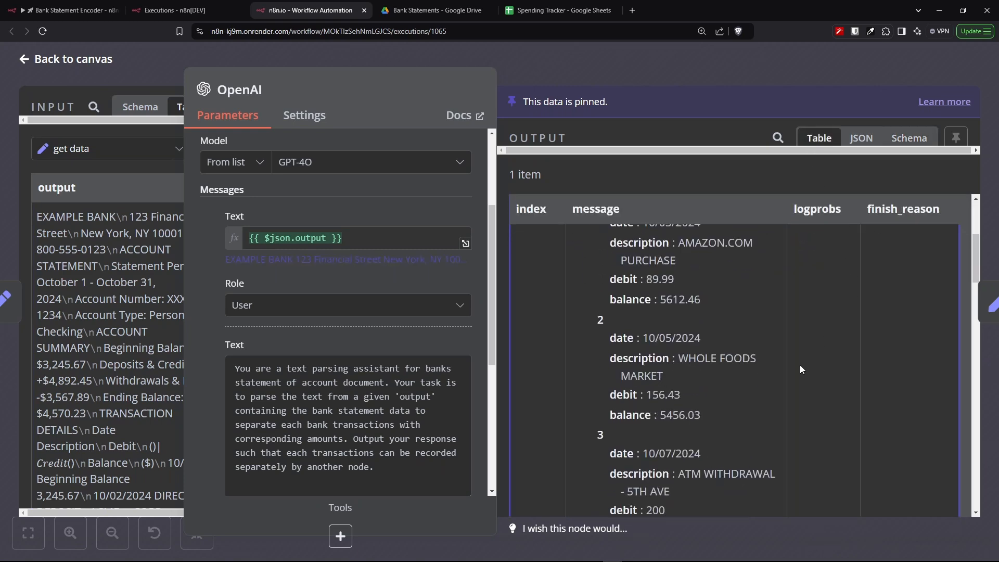
scroll(800, 367, down, 15)
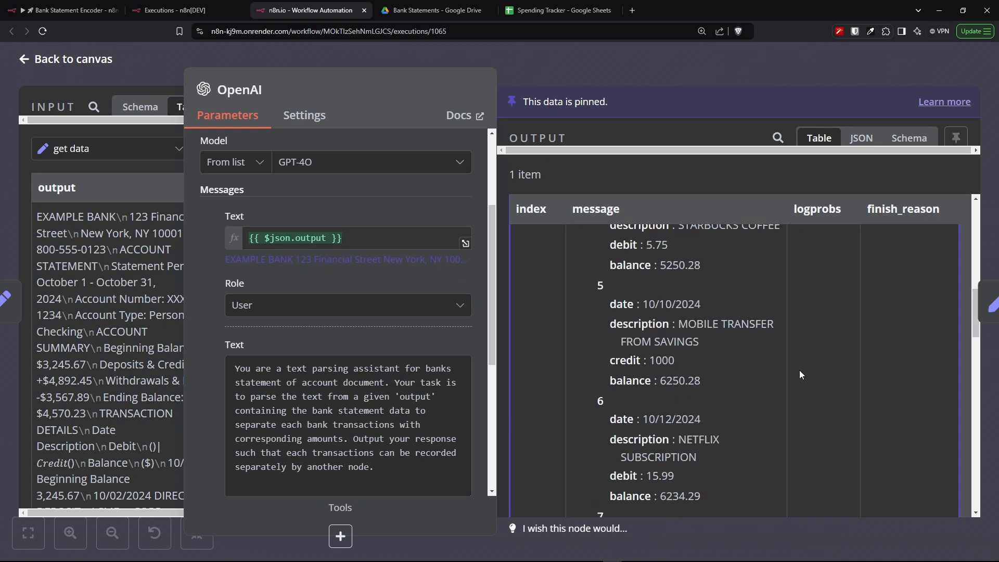
scroll(800, 371, down, 17)
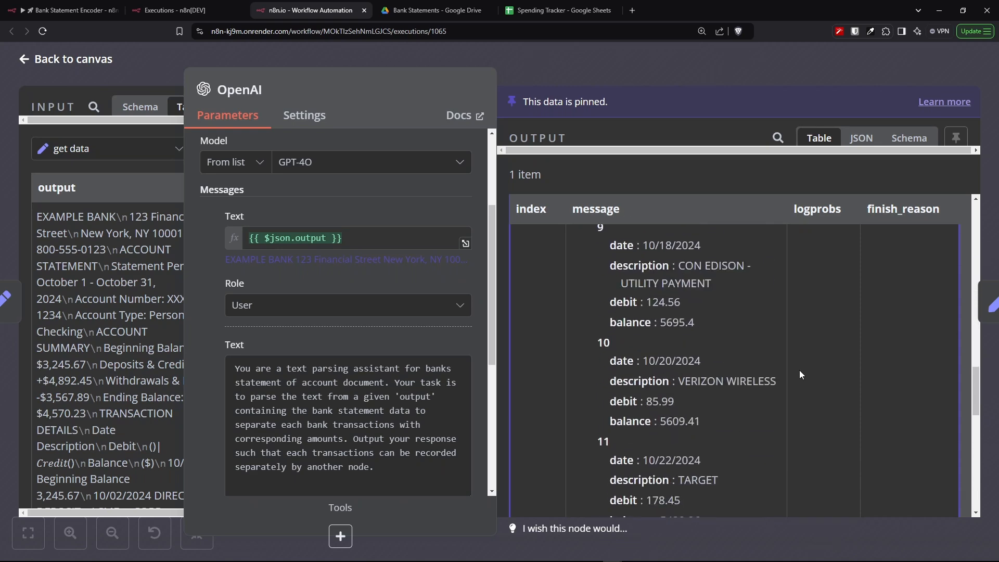
scroll(800, 375, down, 15)
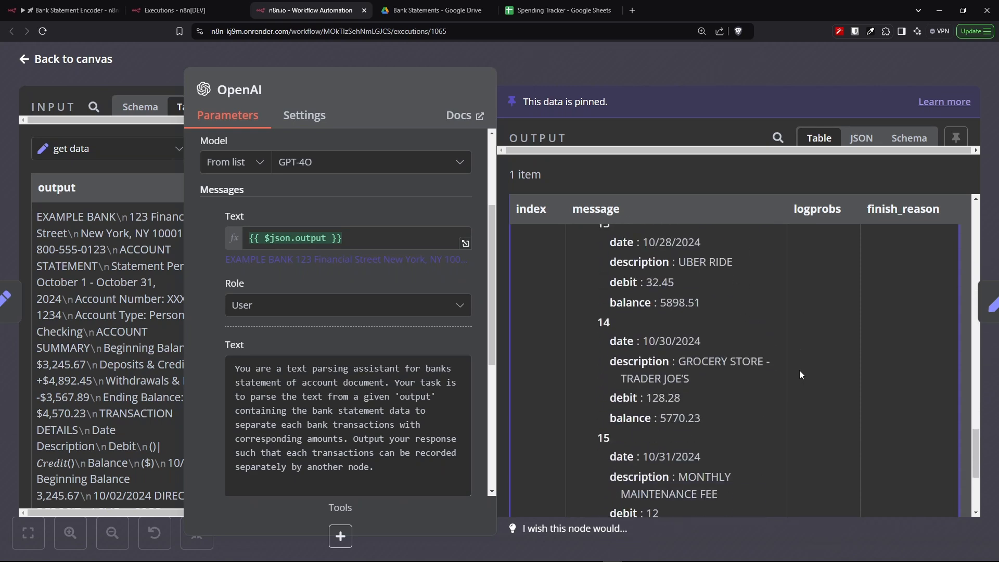
scroll(800, 371, down, 8)
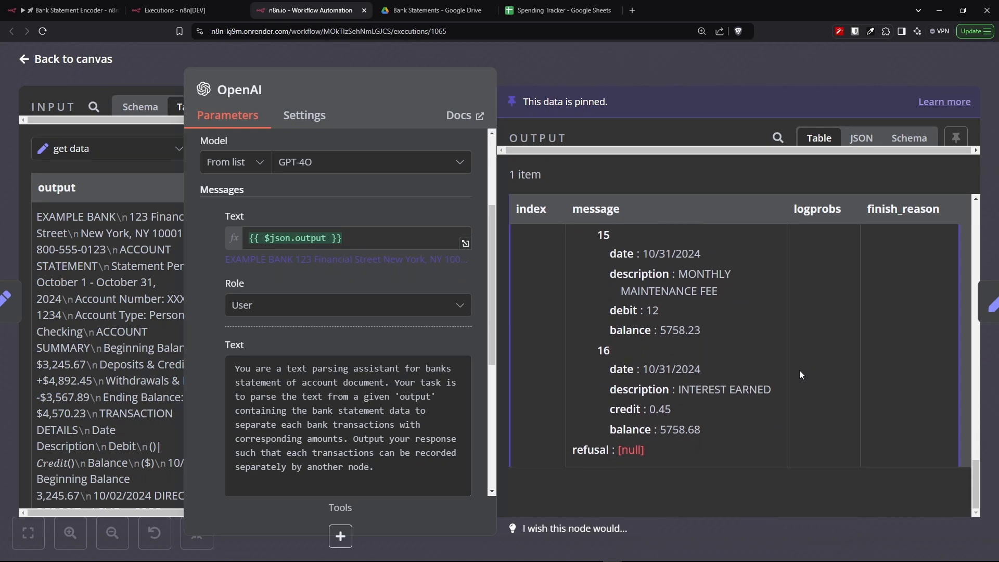
scroll(800, 375, up, 20)
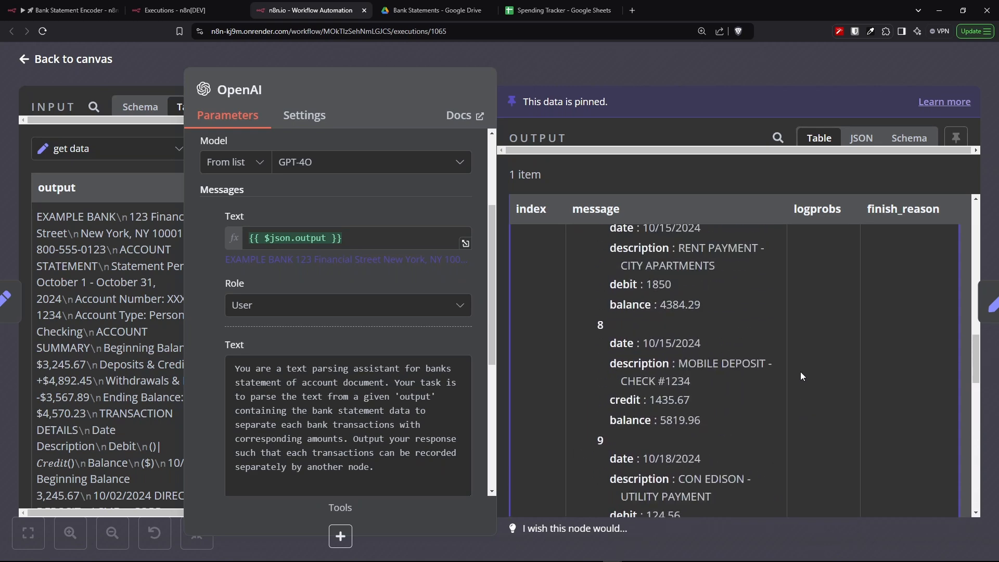
scroll(801, 374, up, 15)
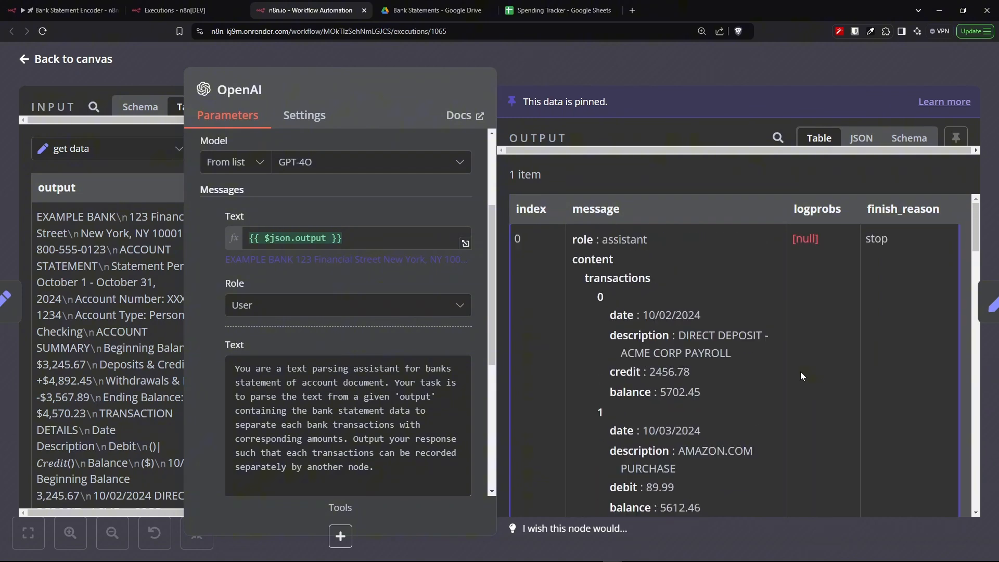
scroll(800, 370, down, 20)
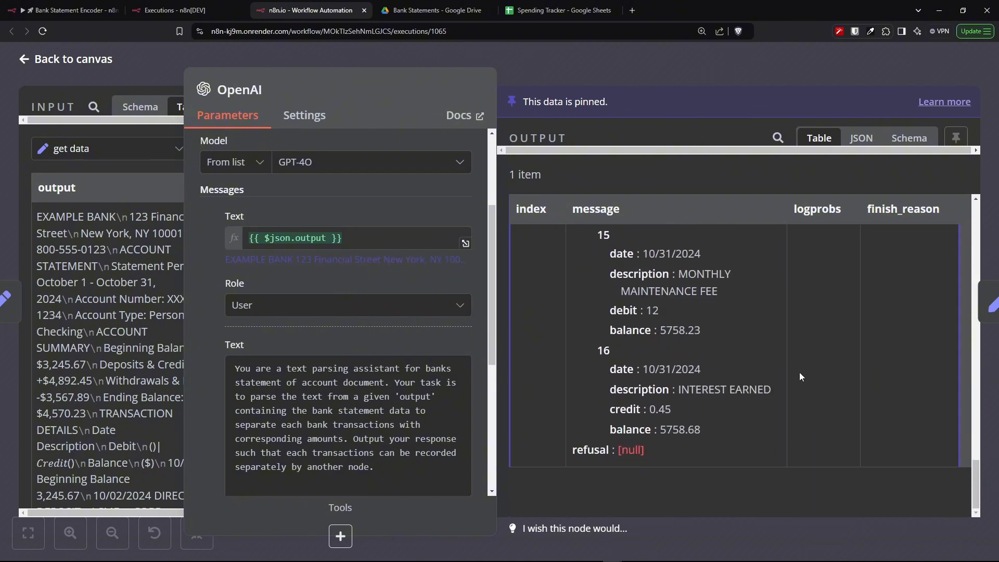
scroll(800, 373, up, 20)
scroll(802, 374, up, 15)
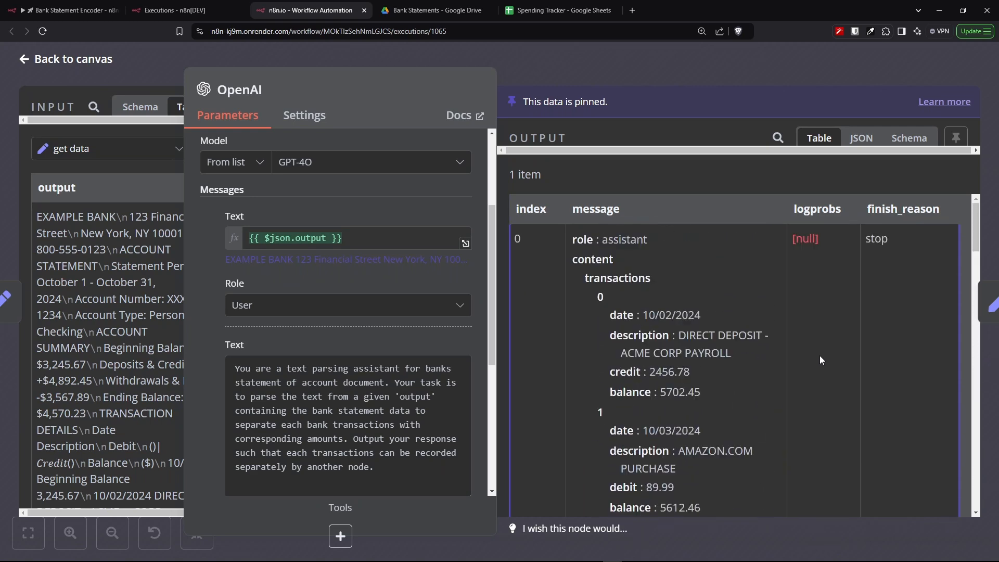
- Open the Edit Fields node and examine its transactions array field mapped from the OpenAI message content
key(ctrl+1)
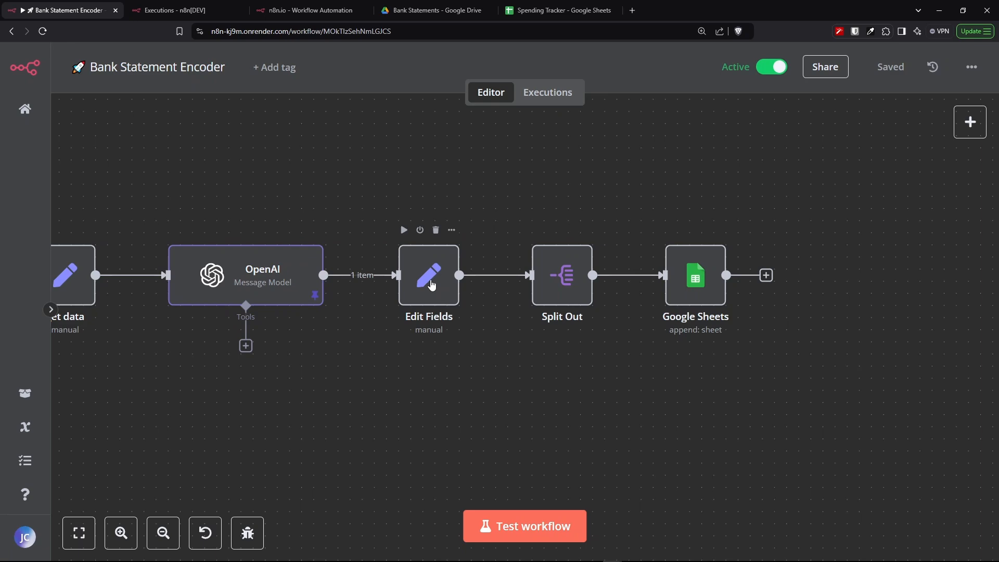
double_click(430, 281)
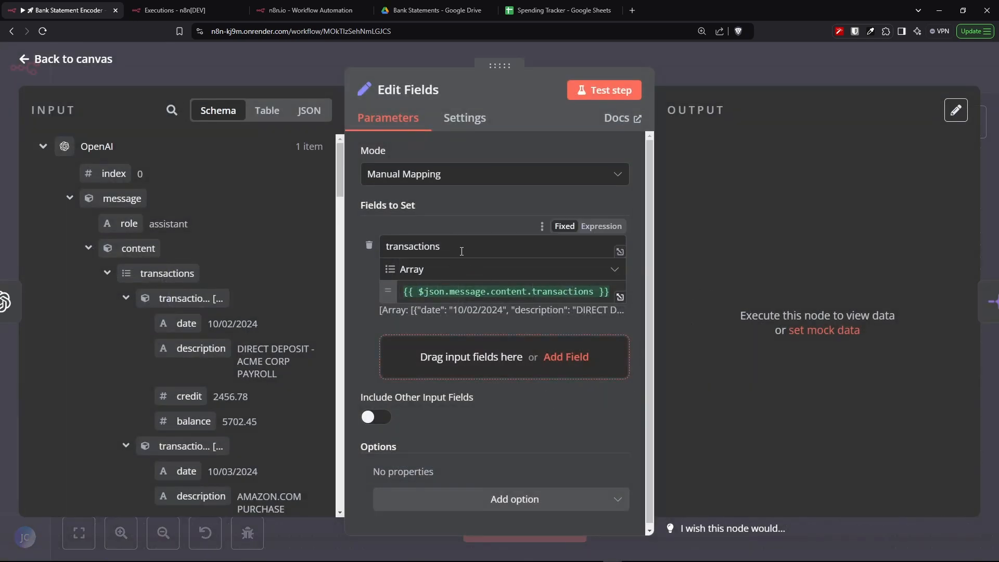
drag(442, 247, 408, 247)
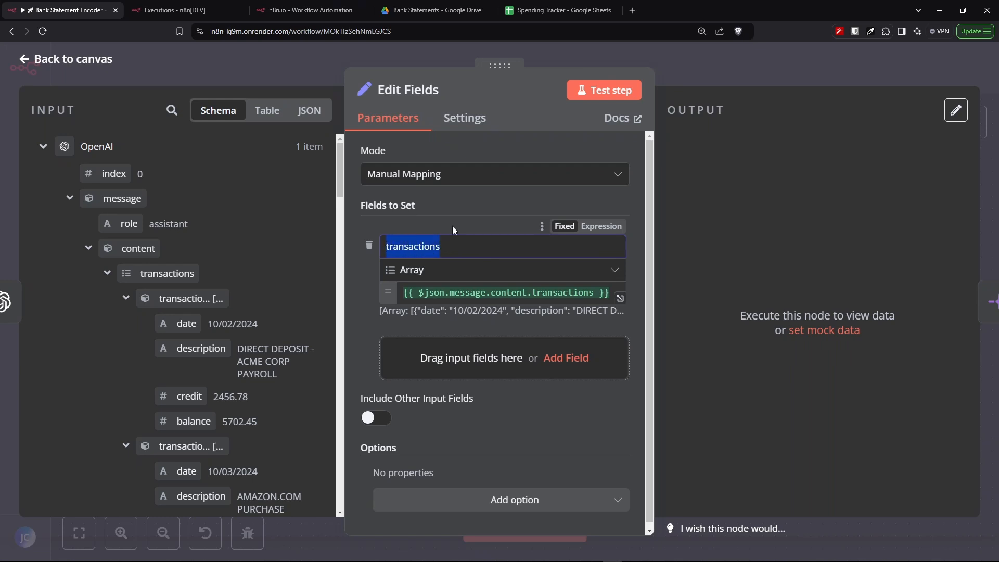
drag(458, 270, 399, 271)
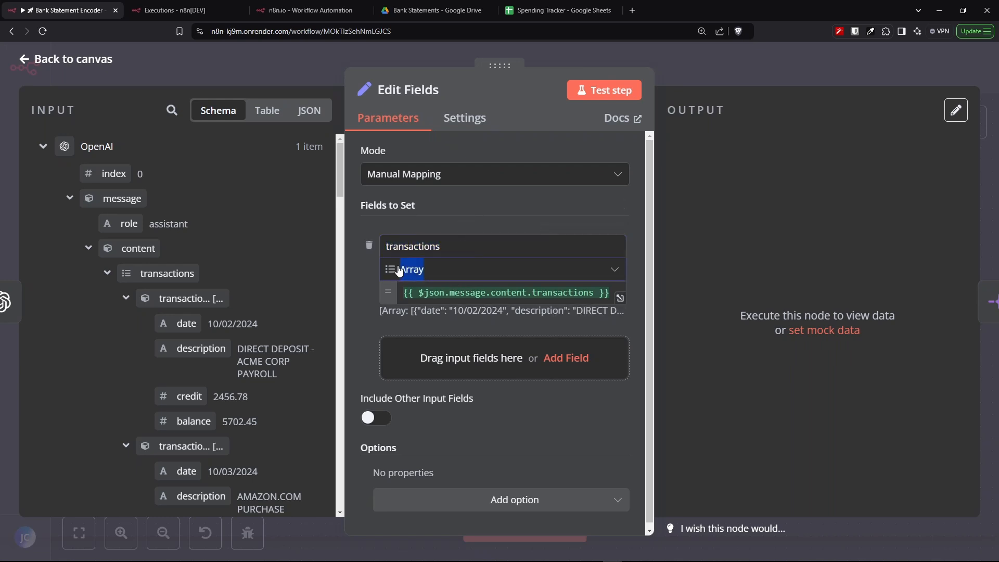
click(473, 206)
scroll(479, 224, down, 1)
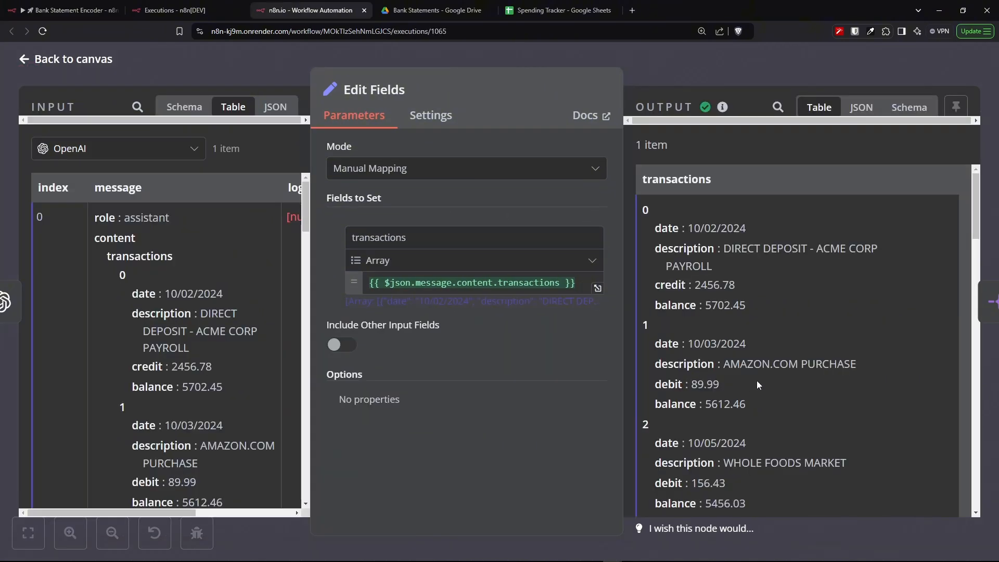
scroll(758, 383, down, 4)
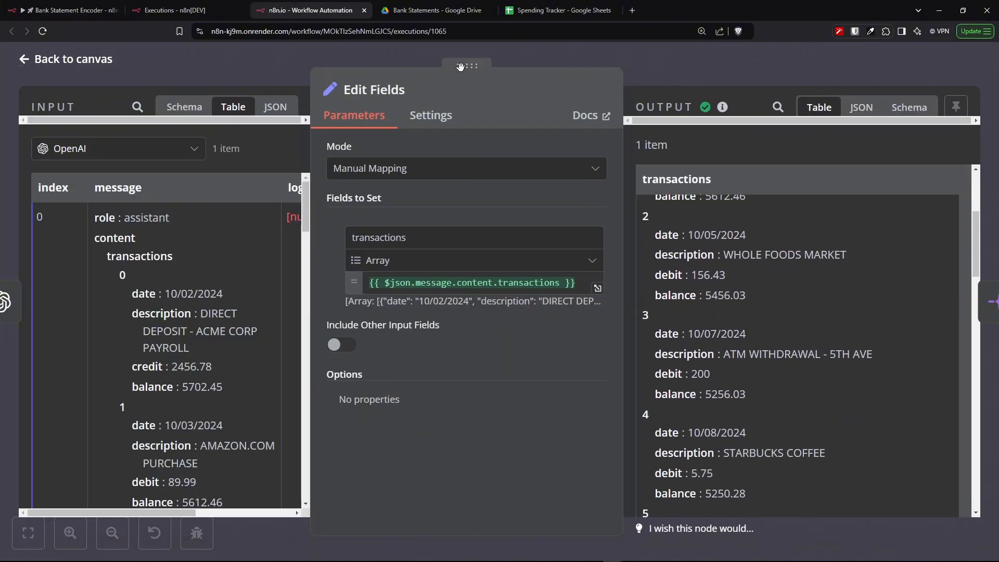
drag(461, 66, 344, 67)
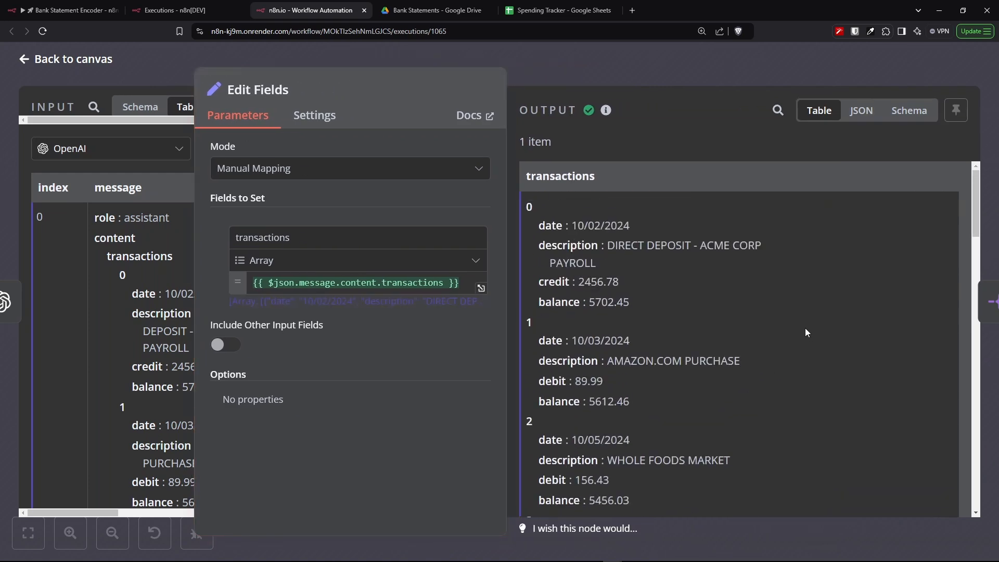
scroll(804, 328, down, 2)
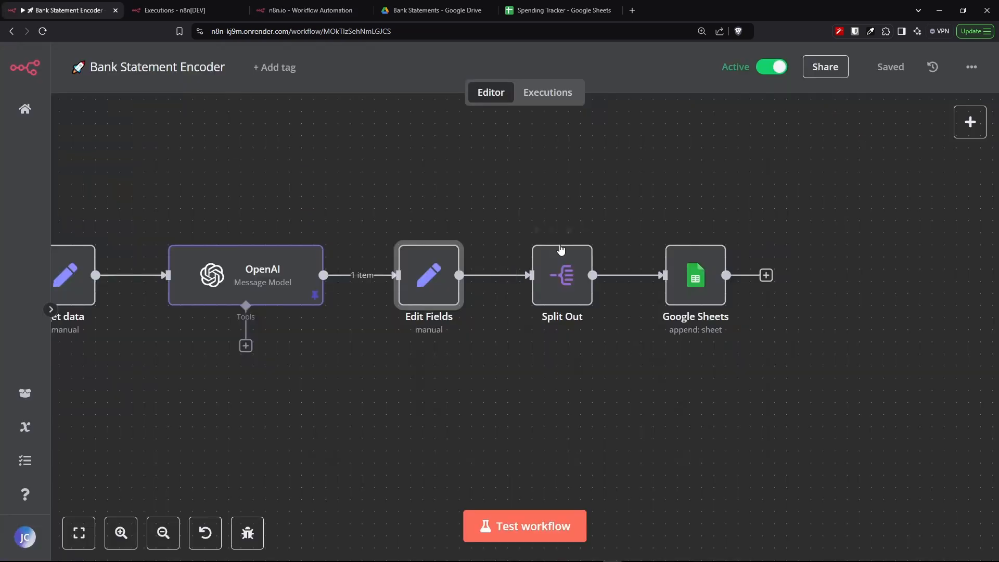
- Open the Split Out node and review its transactions field setting and the split items in table view
click(565, 280)
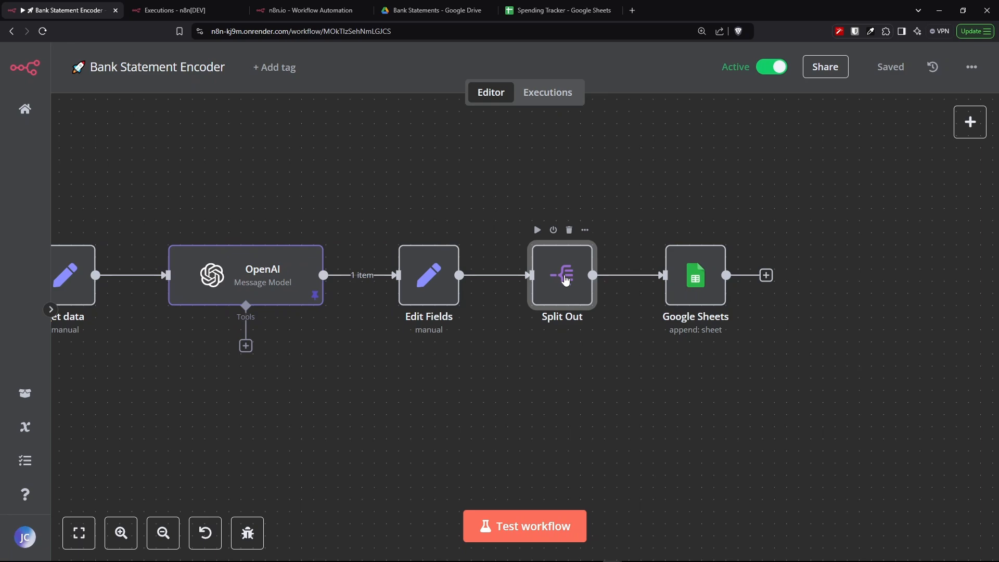
double_click(566, 279)
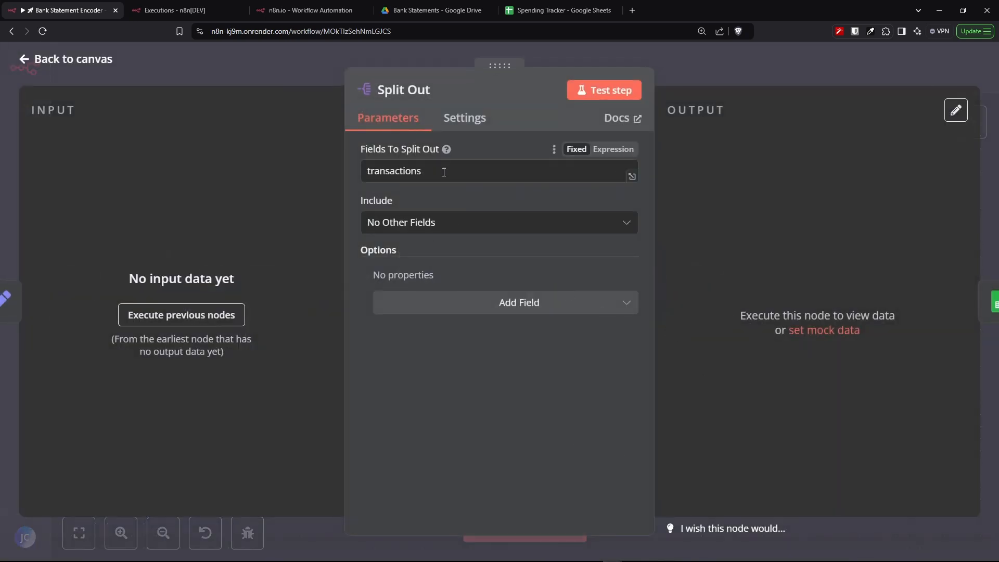
click(484, 223)
click(484, 225)
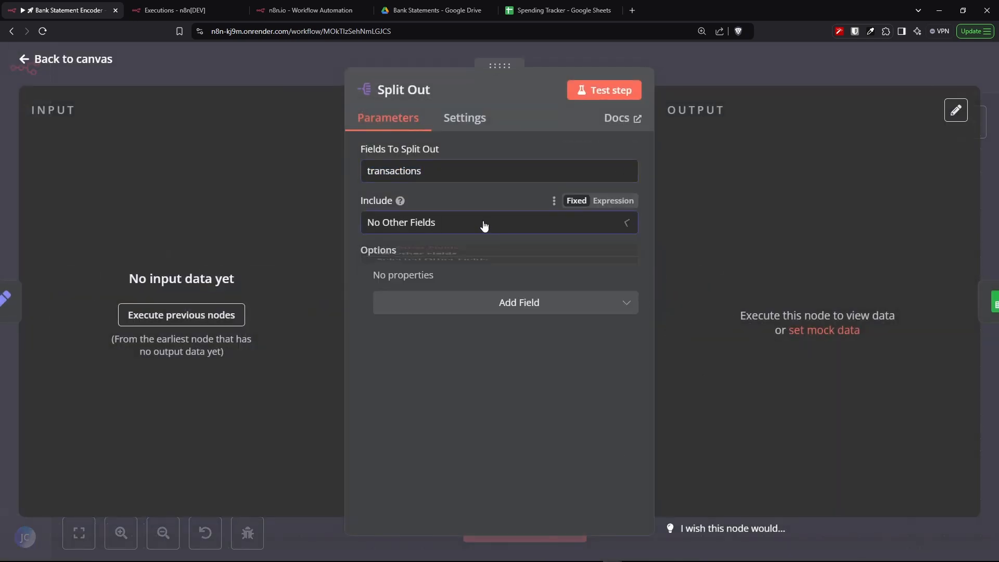
click(310, 10)
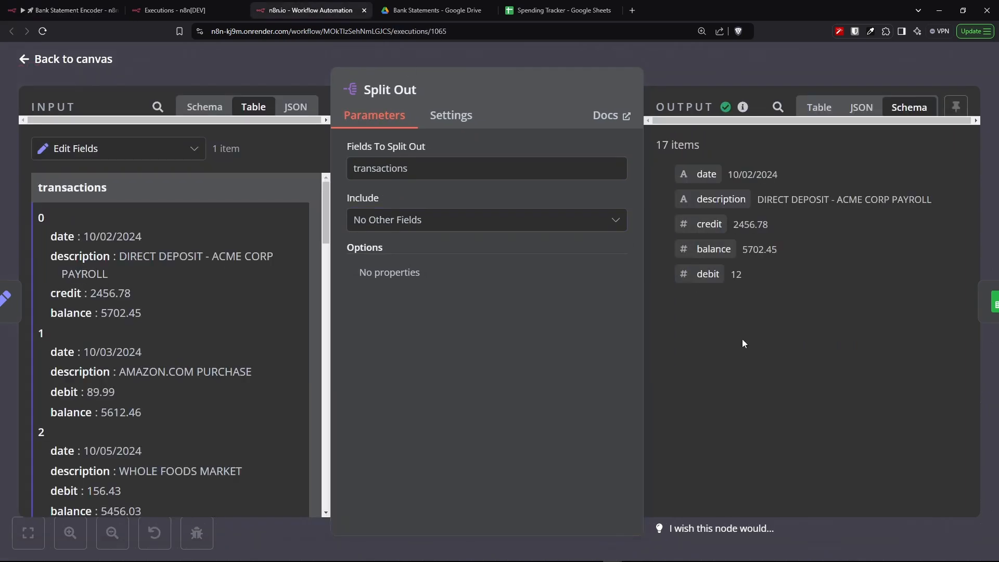
click(820, 107)
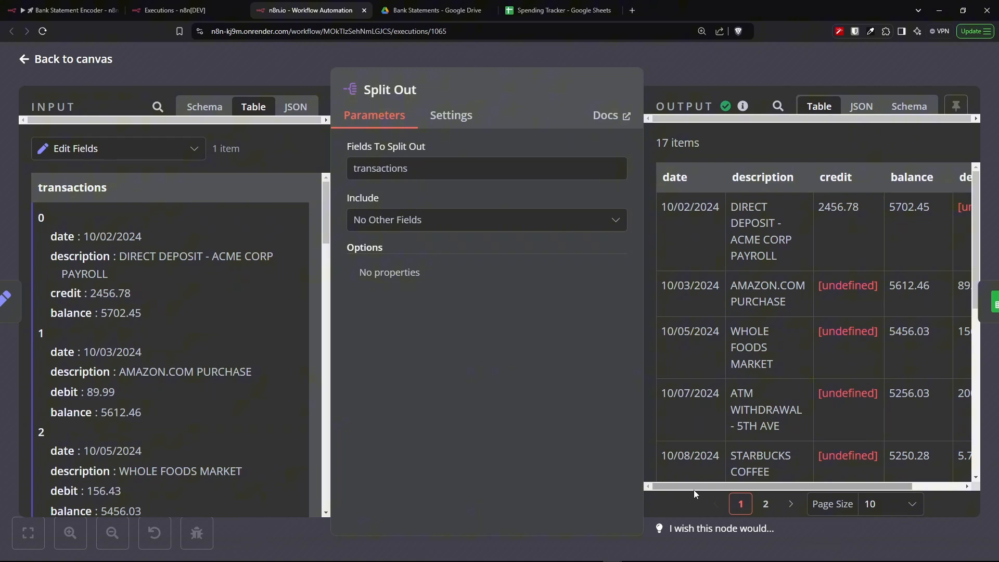
mouse_move(695, 490)
mouse_down()
mouse_move(775, 495)
mouse_move(686, 487)
mouse_move(808, 483)
mouse_move(688, 486)
mouse_up()
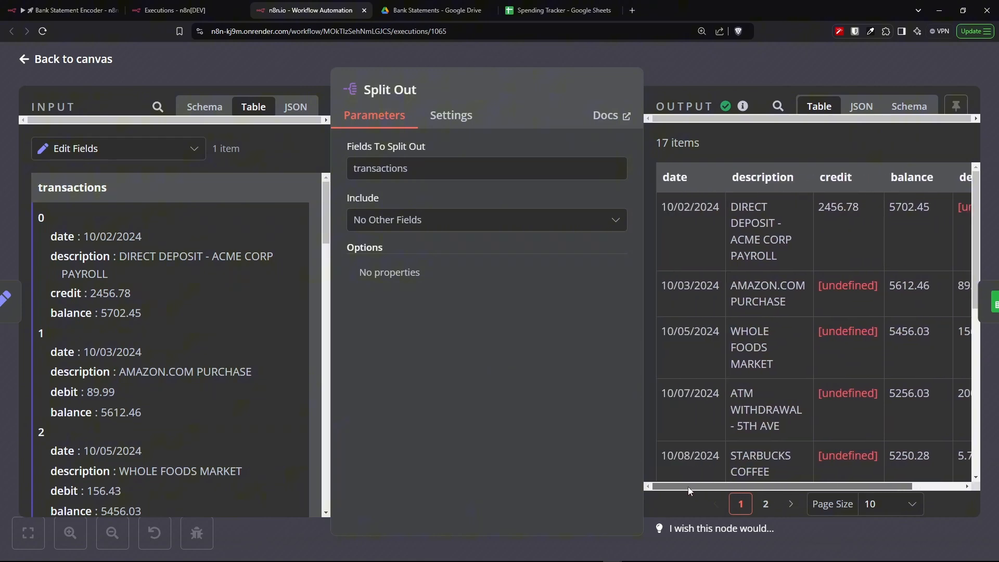
click(212, 108)
- Open the Google Sheets node and review its Append Row operation, Spending Tracker document, Transactions sheet and column mappings
key(ctrl+1)
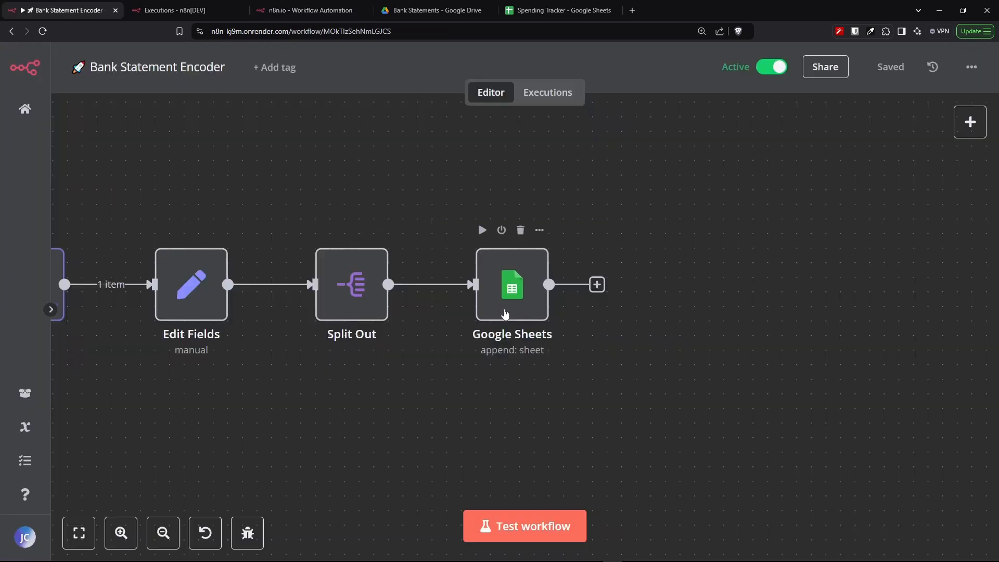
click(501, 307)
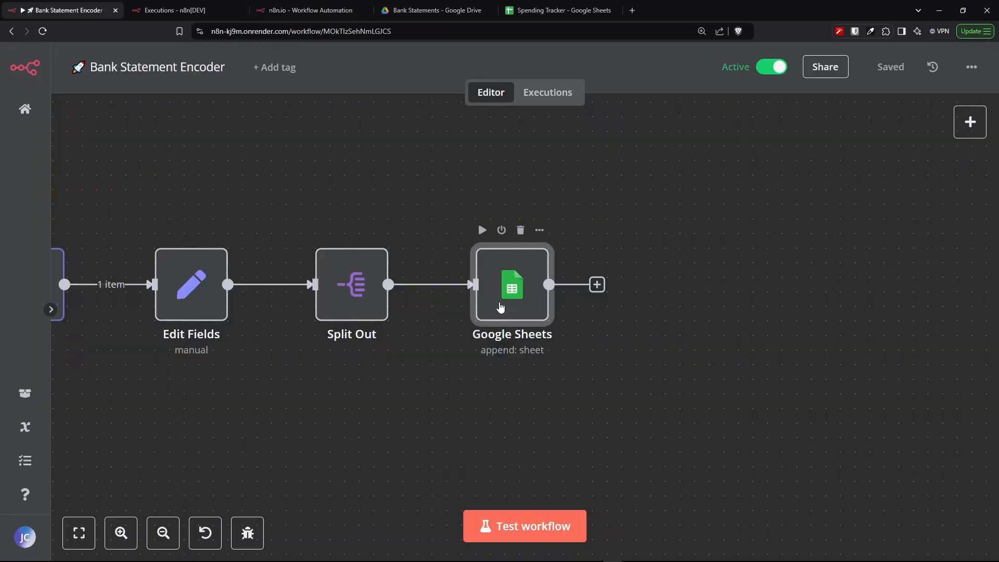
double_click(500, 307)
click(492, 227)
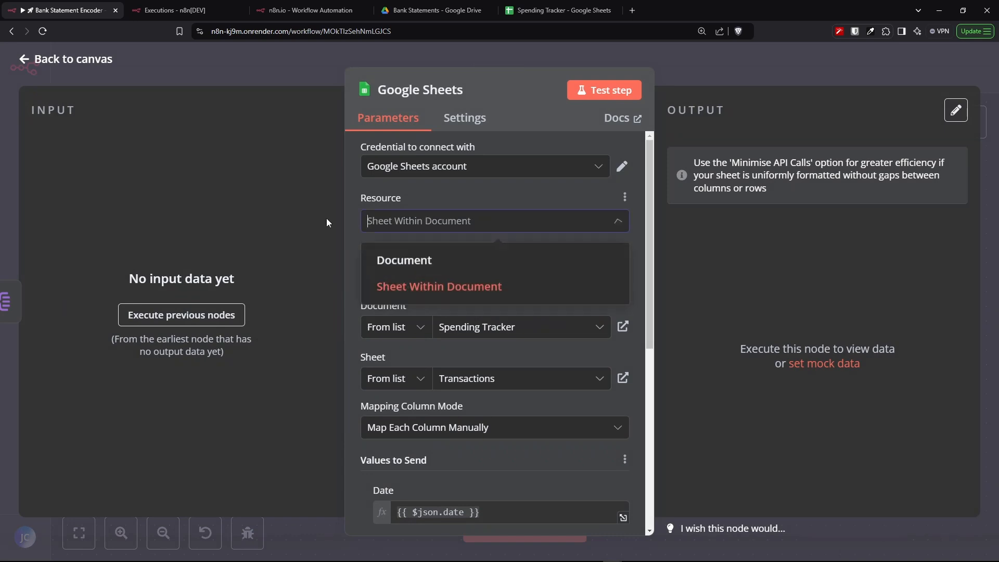
click(498, 217)
click(479, 279)
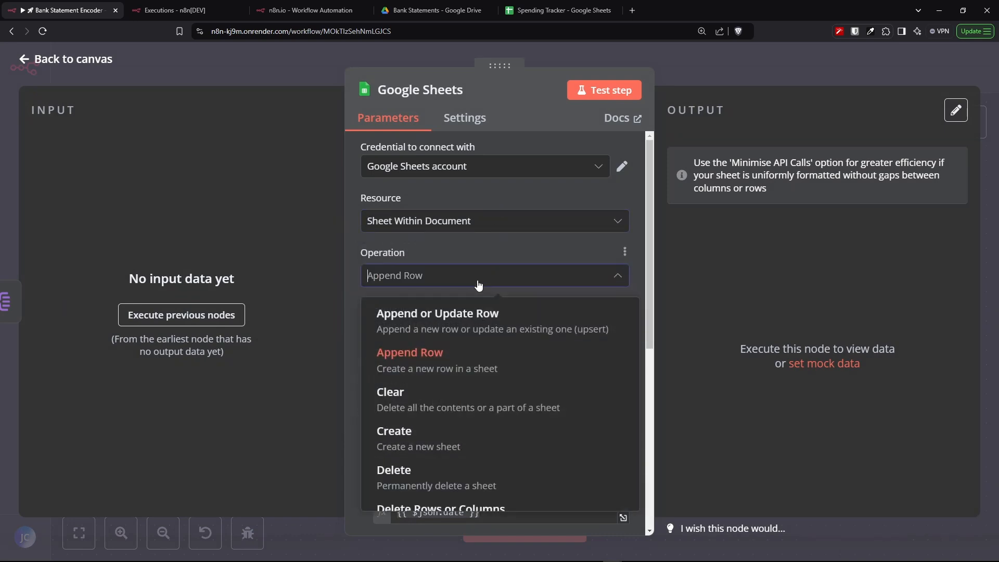
click(481, 253)
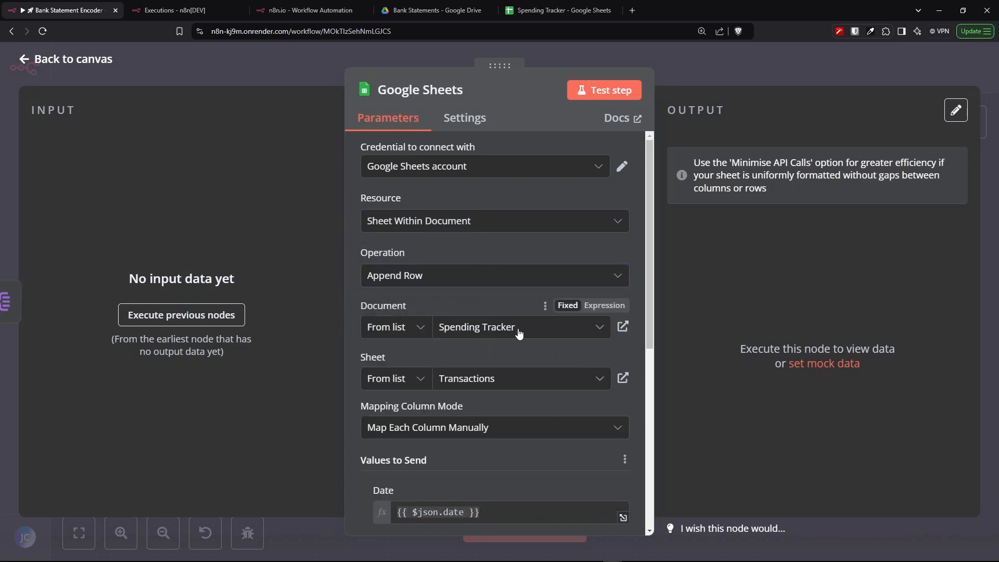
scroll(517, 336, down, 1)
scroll(518, 336, down, 5)
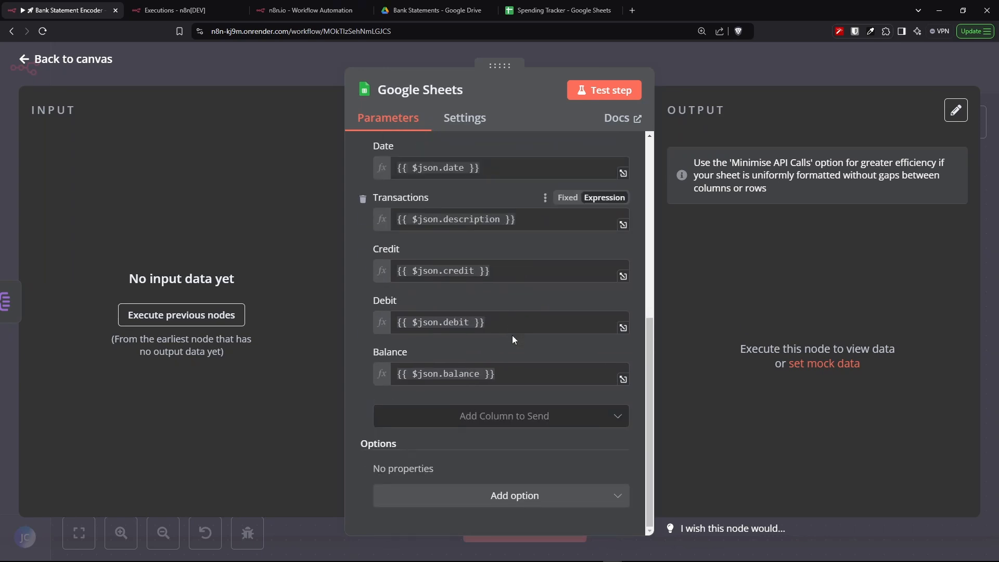
- Open the AI Personal Accountant (Ada) workflow and zoom in on the AI Accountant - Ada agent and its tools
click(311, 10)
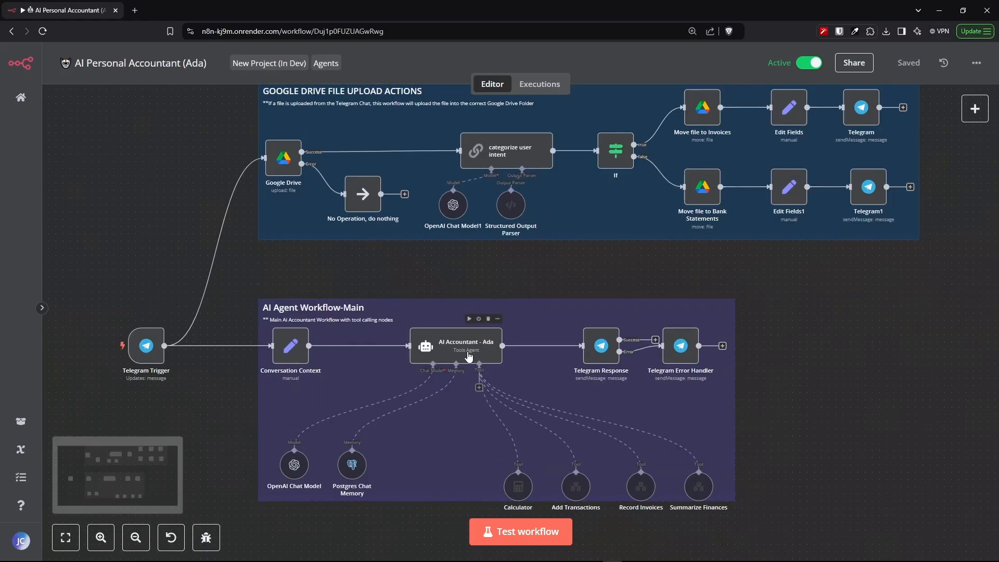
scroll(471, 358, up, 5)
scroll(471, 360, up, 3)
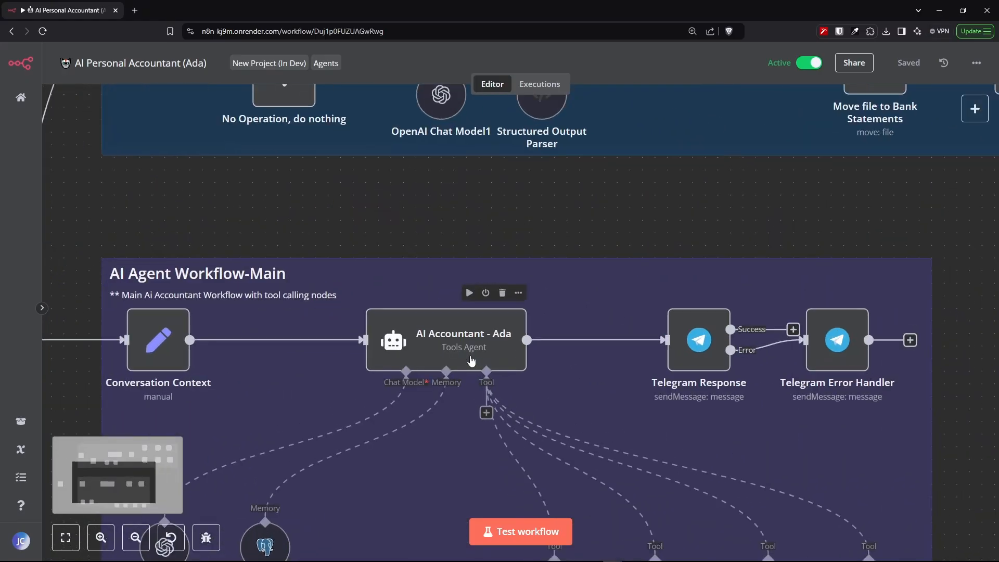
drag(115, 481, 110, 487)
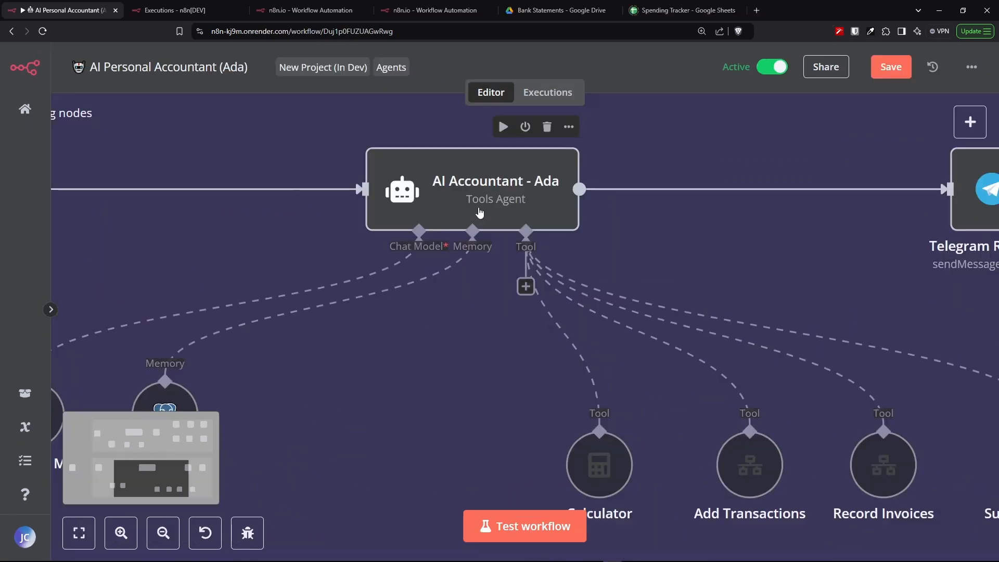
scroll(480, 212, up, 4)
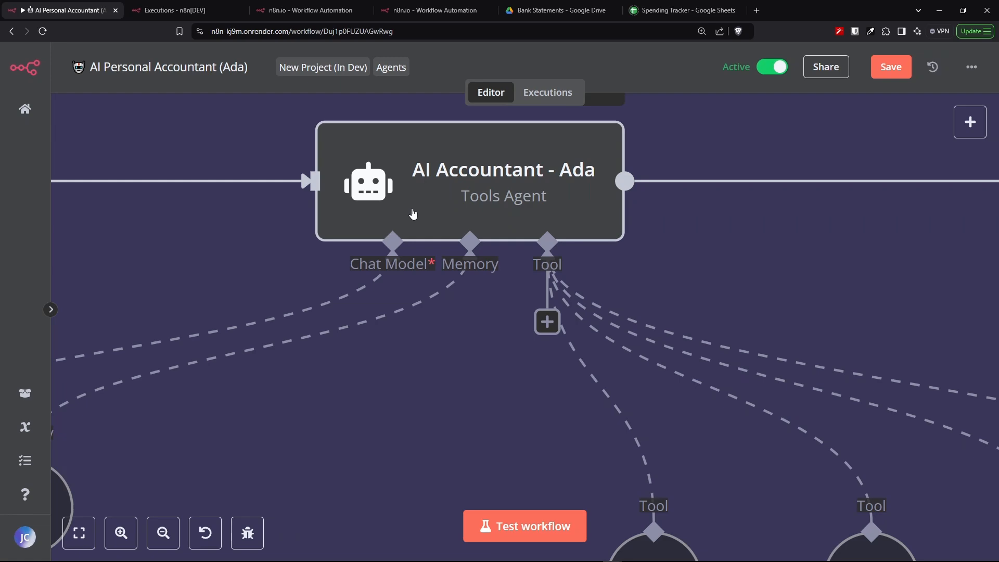
scroll(414, 213, down, 5)
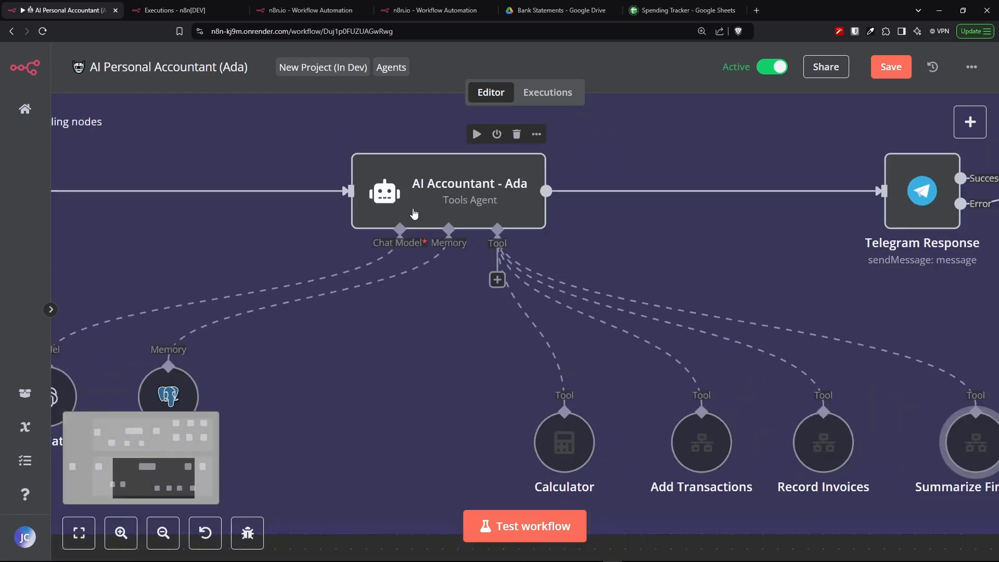
- Examine the Conversation Context expression that combines the user's chat input, uploaded document file name and file upload caption
scroll(414, 213, down, 2)
scroll(414, 215, down, 1)
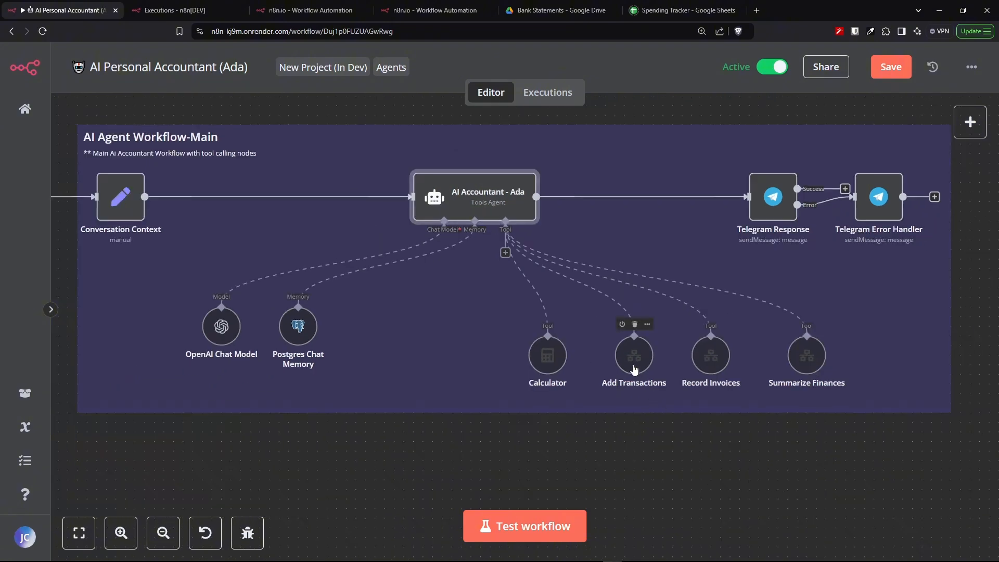
mouse_move(634, 369)
mouse_down()
mouse_move(630, 351)
mouse_move(633, 369)
mouse_up()
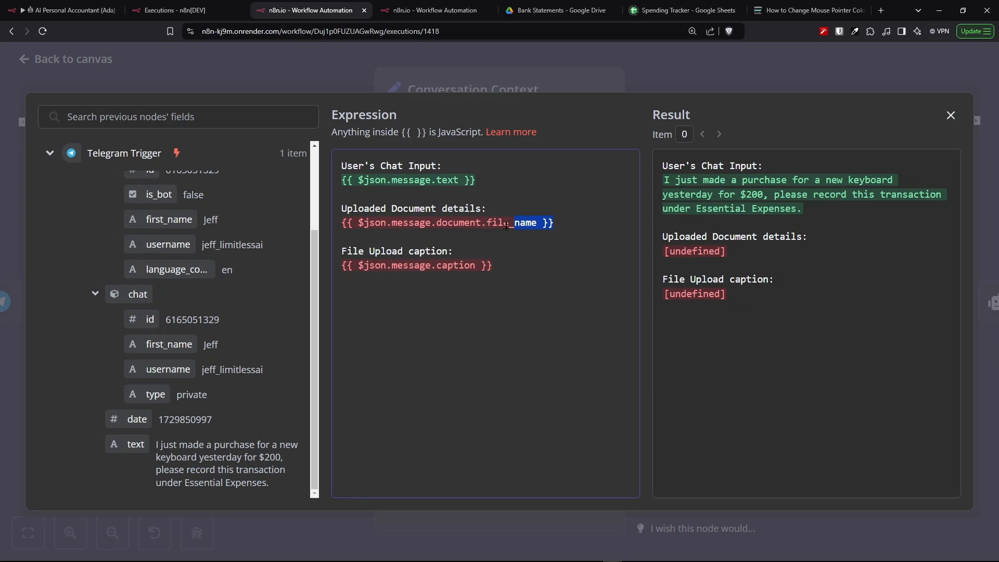
drag(521, 223, 350, 211)
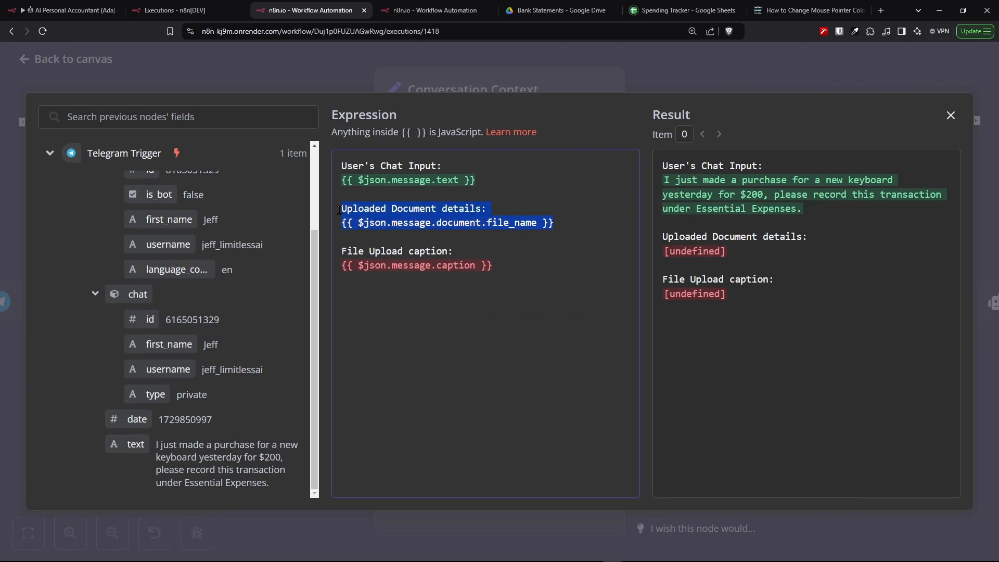
drag(533, 268, 380, 259)
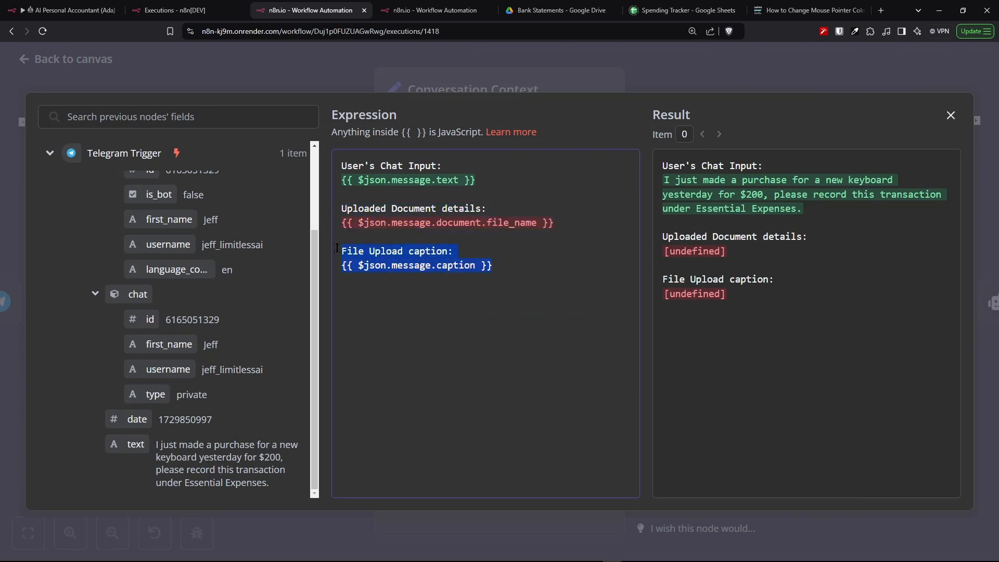
click(562, 316)
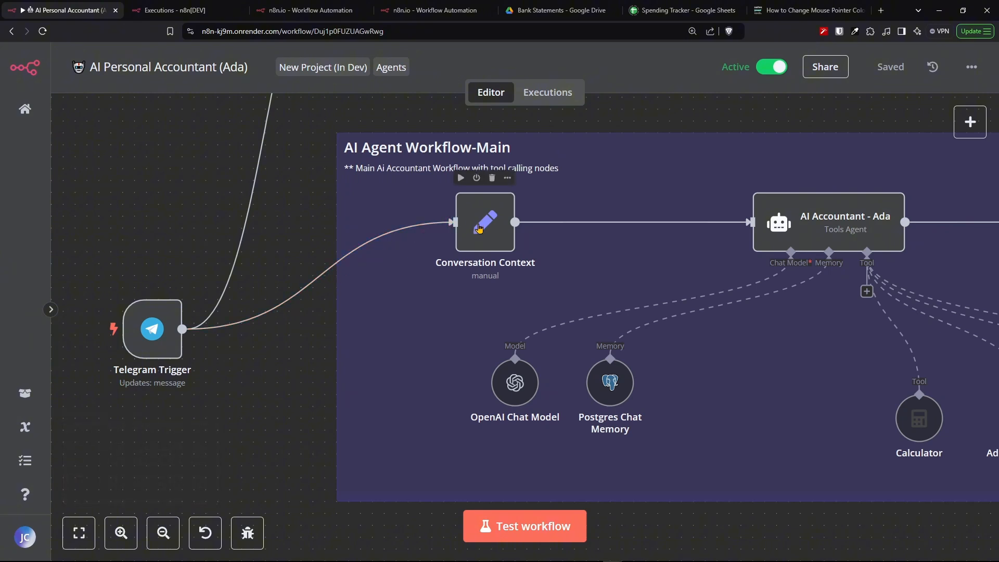
- Open the Conversation Context node and its Chat Context field in the expression editor
double_click(478, 227)
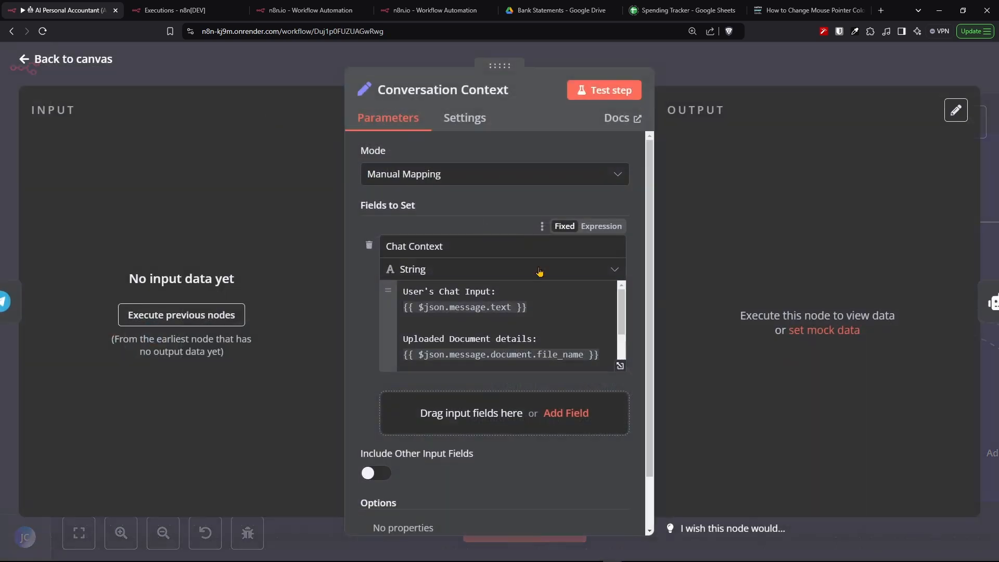
scroll(552, 324, down, 2)
scroll(550, 324, up, 2)
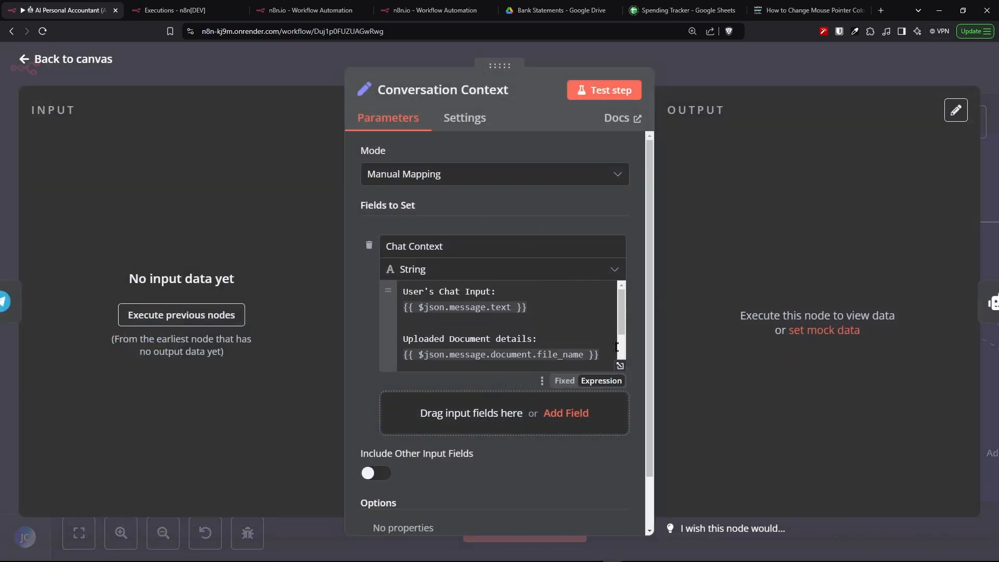
click(620, 366)
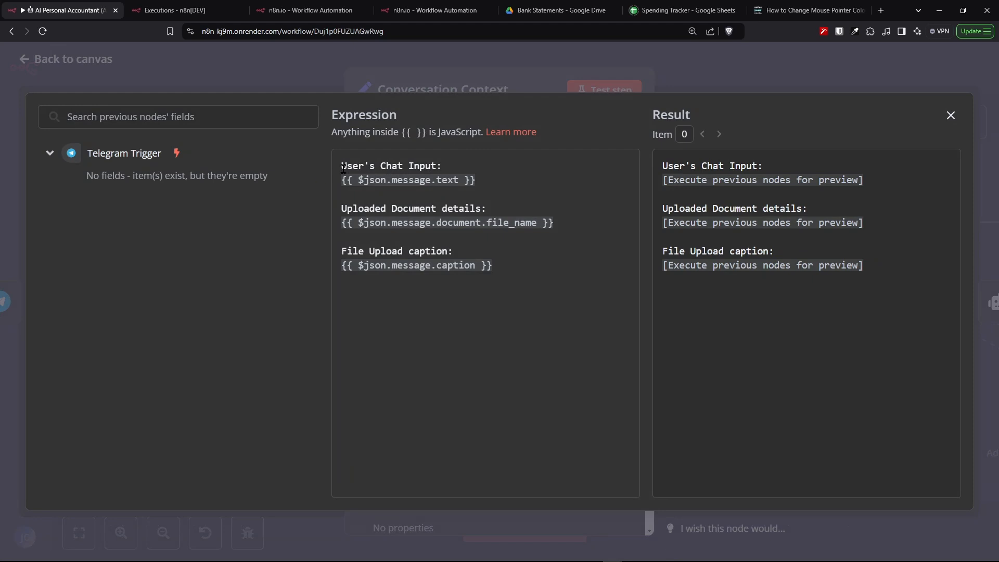
drag(343, 166, 455, 161)
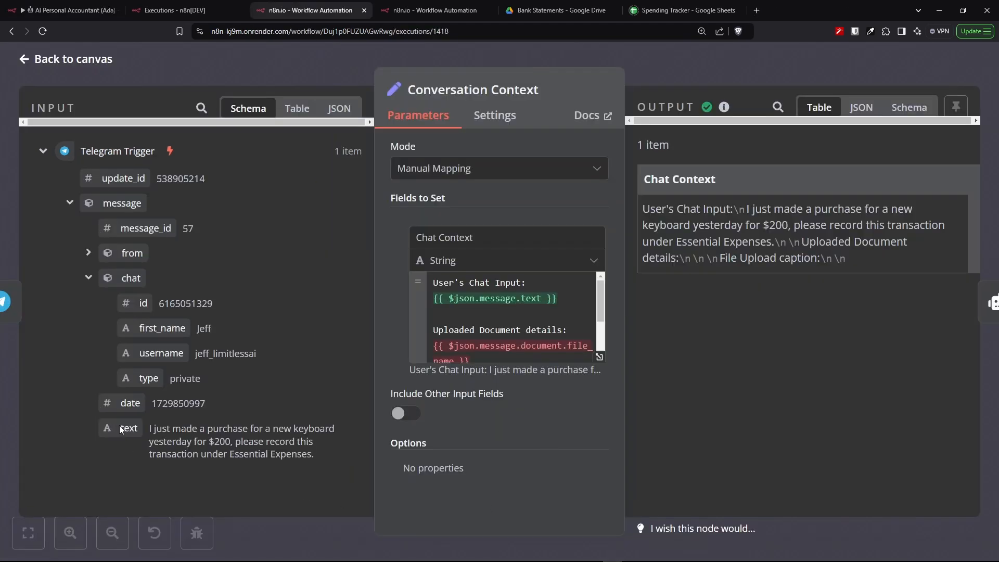
- Compare the Telegram Trigger message text with the Chat Context expression result in the execution data
drag(150, 429, 290, 466)
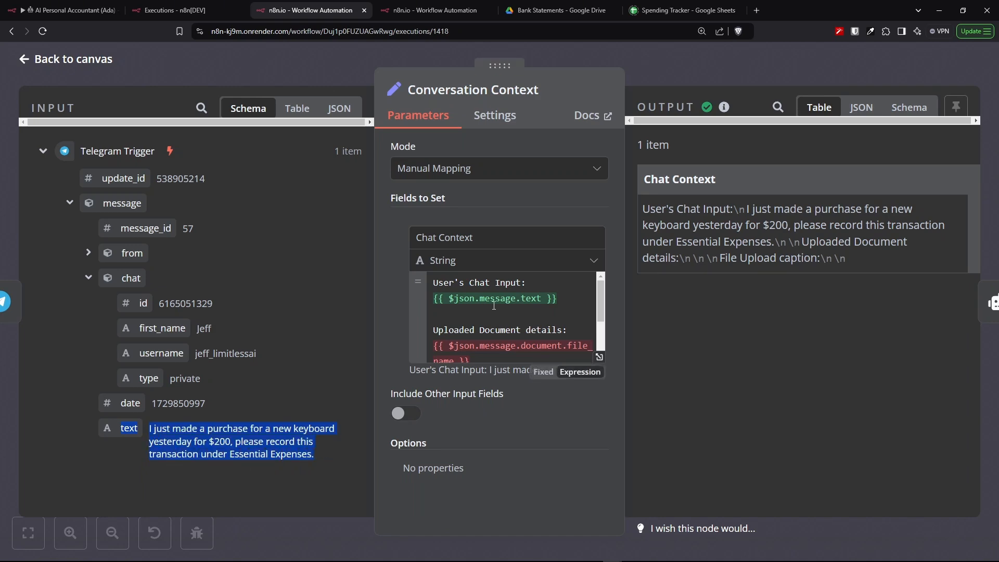
click(600, 358)
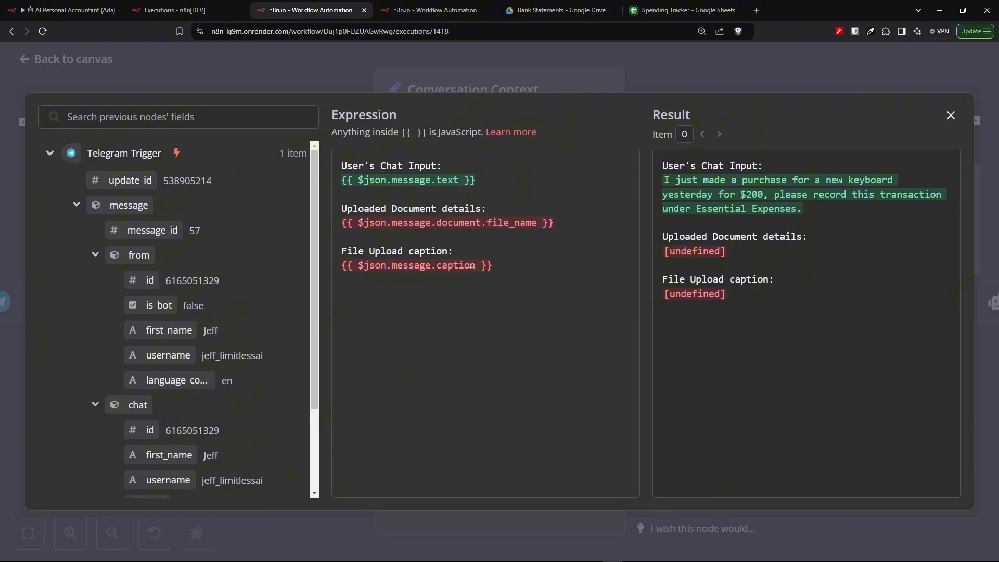
key(Escape)
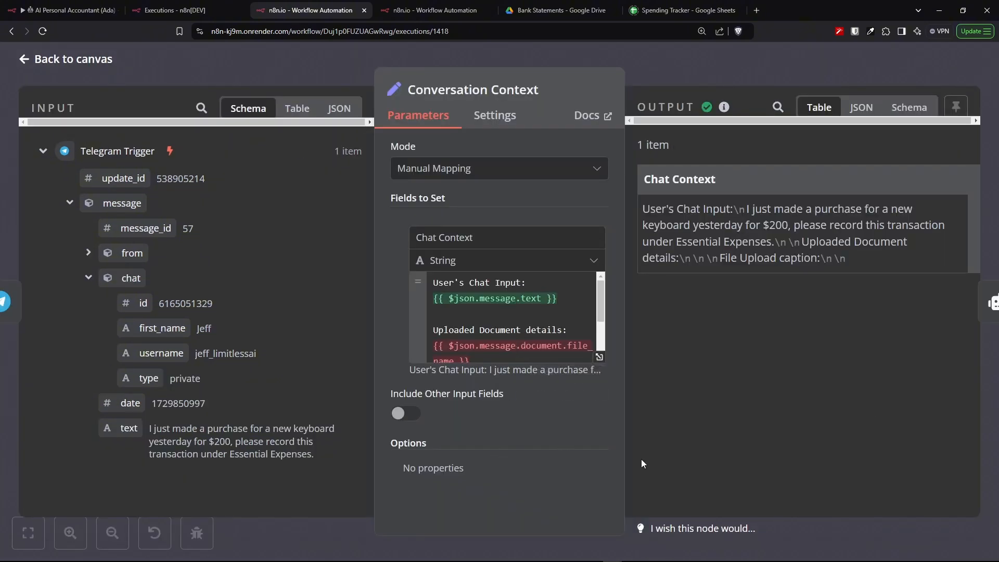
click(600, 357)
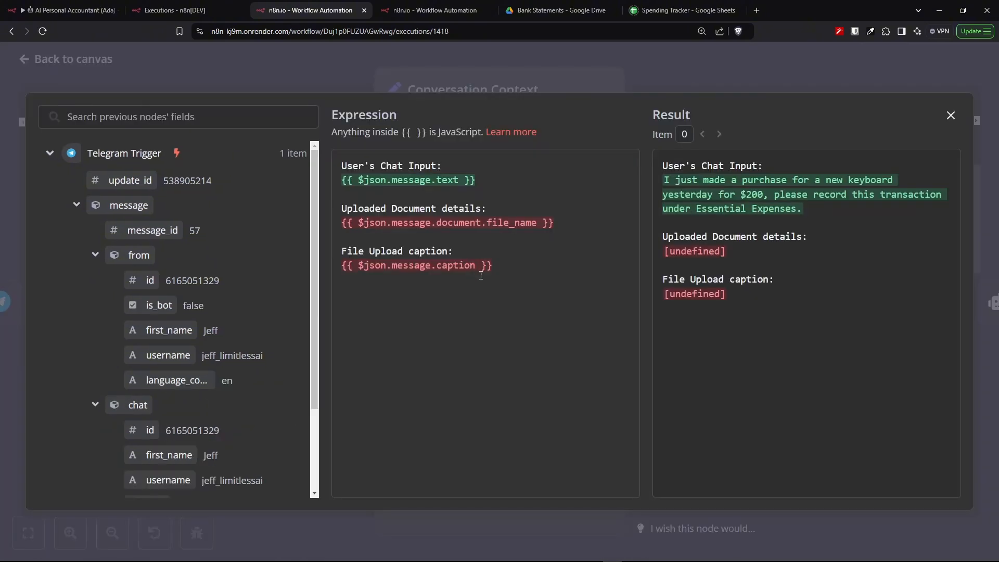
scroll(267, 389, down, 3)
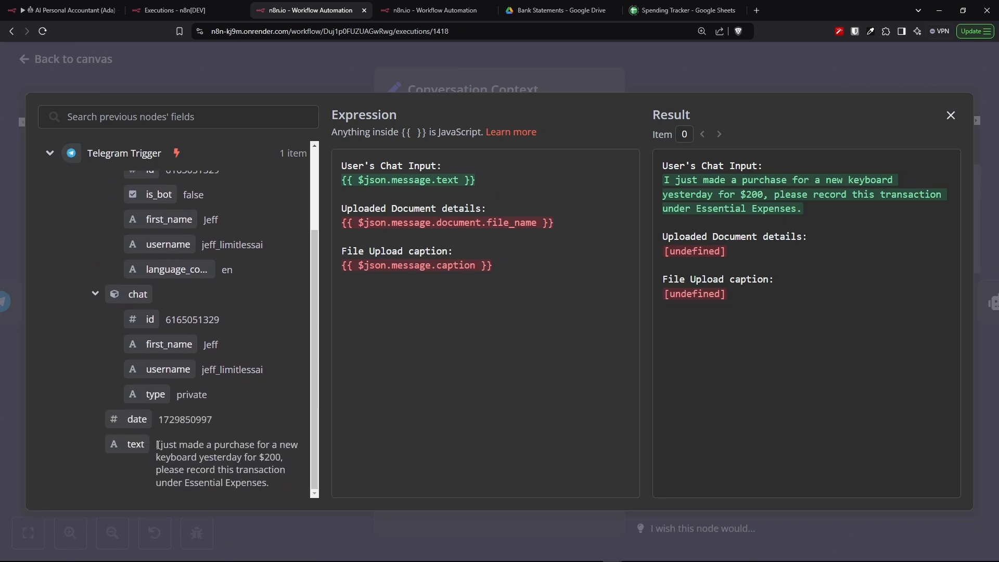
drag(157, 444, 283, 483)
drag(838, 226, 682, 181)
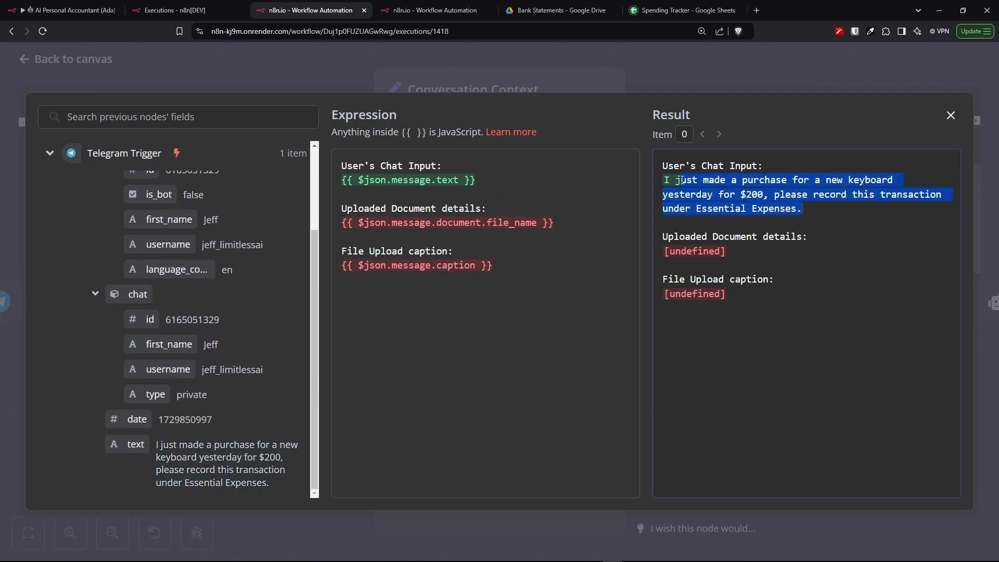
click(950, 117)
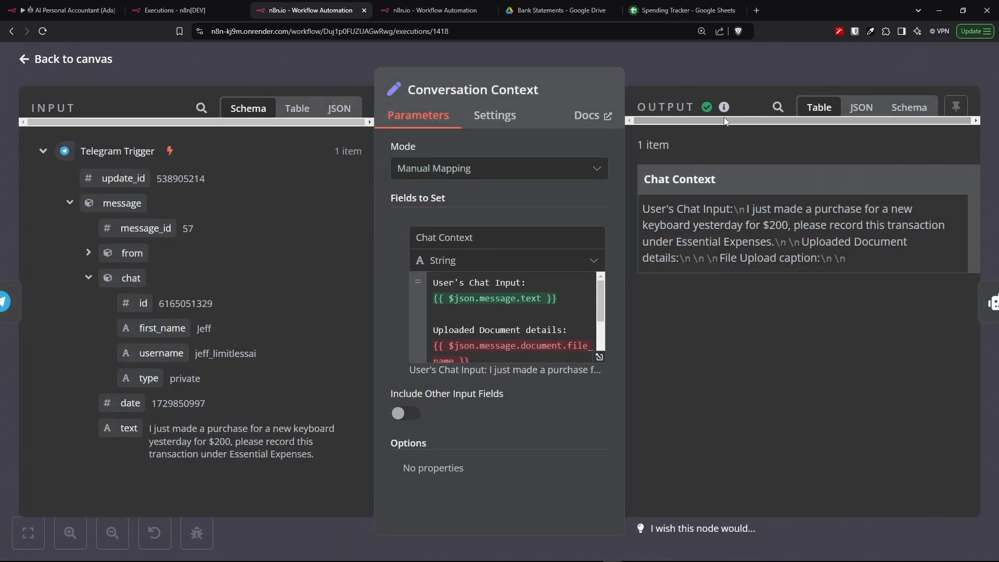
- Switch the Conversation Context output to schema view, then return to the AI Personal Accountant (Ada) workflow
click(902, 113)
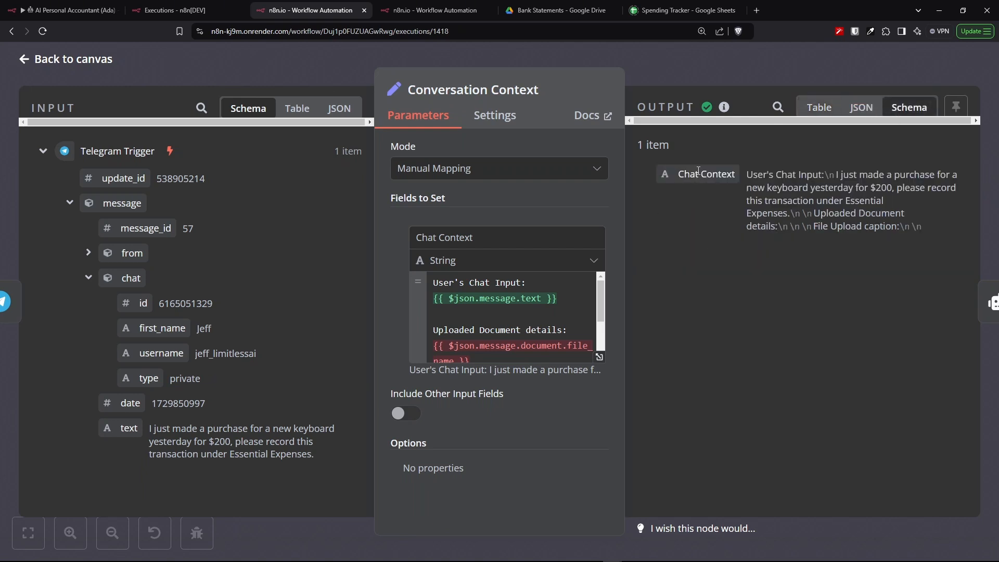
drag(728, 186, 735, 181)
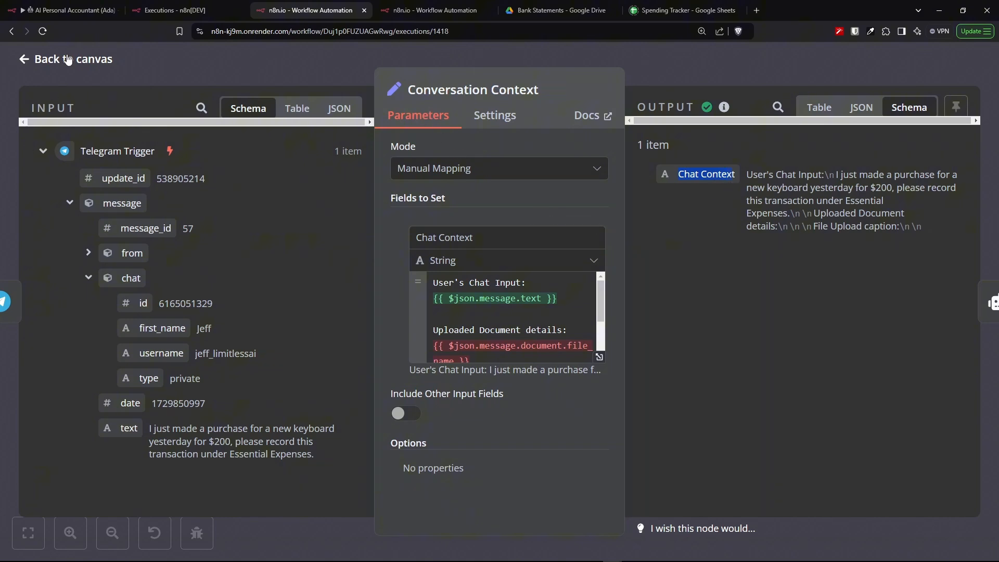
click(68, 6)
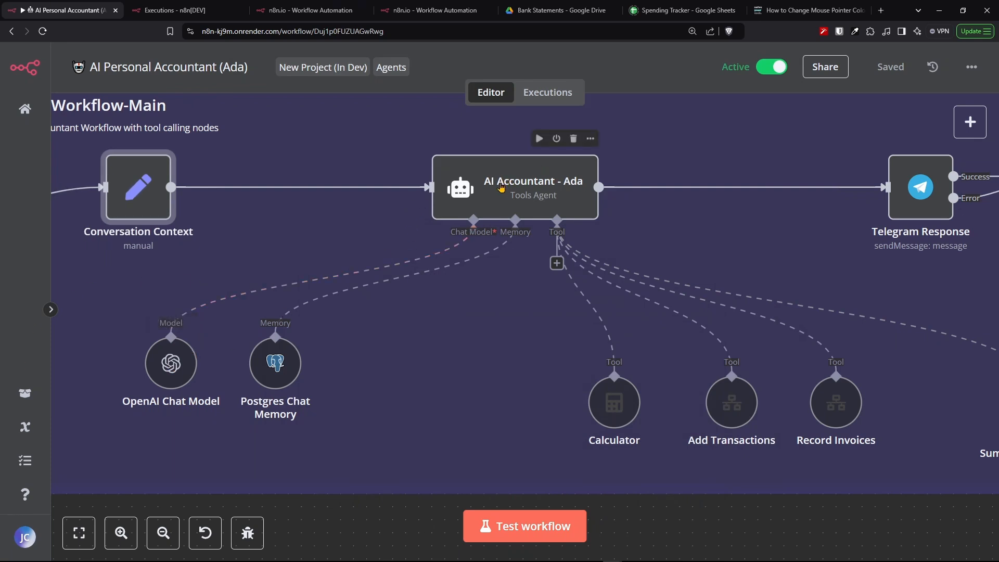
- Open the OpenAI Chat Model node and review its OpenAi account credential and gpt-4o model setting
drag(171, 372, 148, 366)
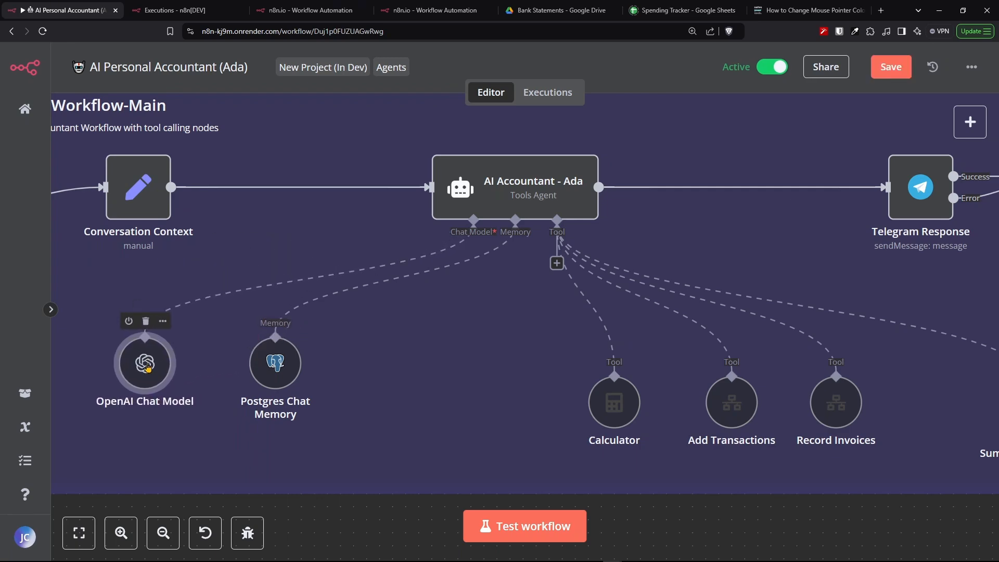
double_click(145, 363)
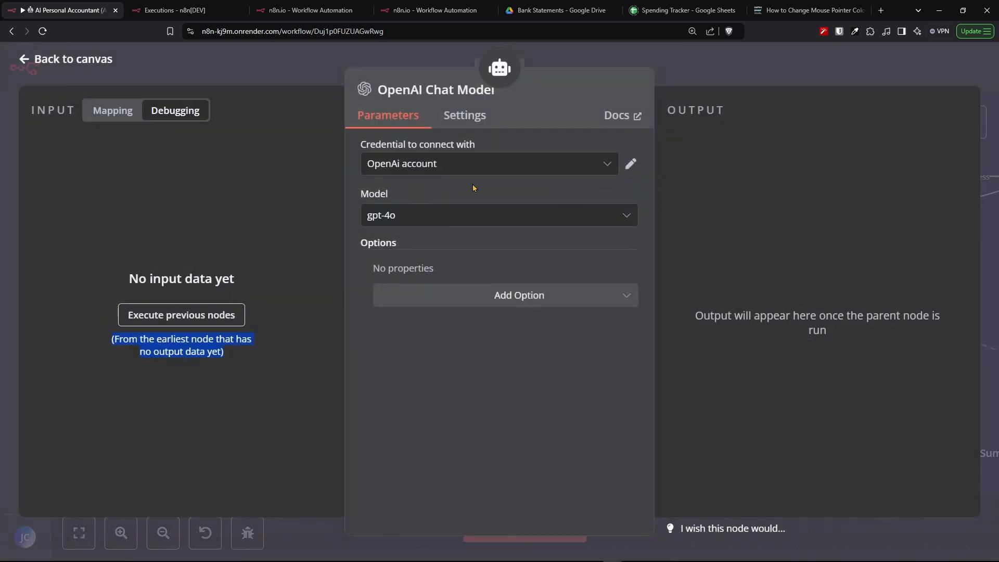
click(612, 217)
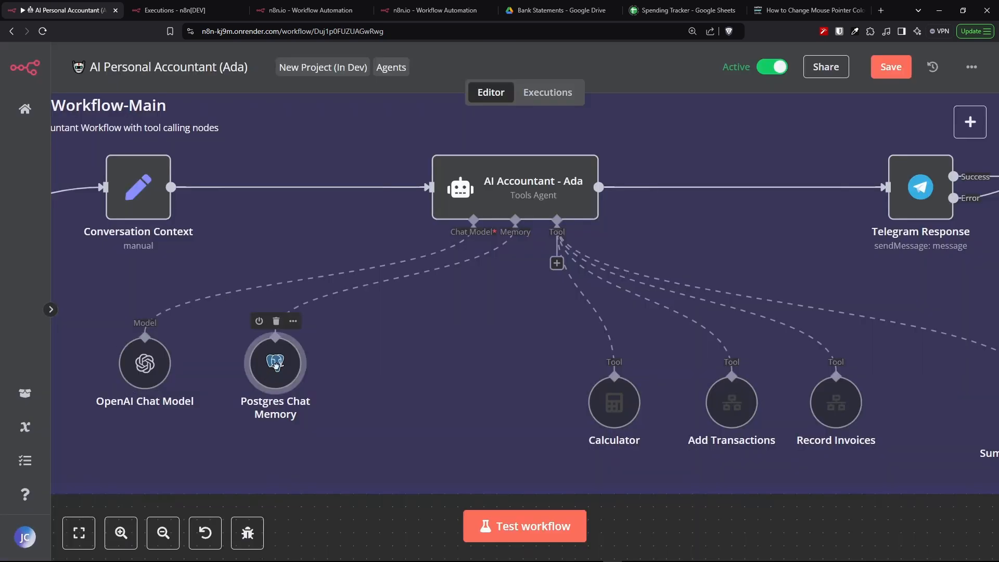
- Open the agent's Memory connector options and review the available memory types such as Postgres Chat Memory
mouse_move(271, 362)
mouse_down()
mouse_move(415, 363)
mouse_move(272, 363)
mouse_up()
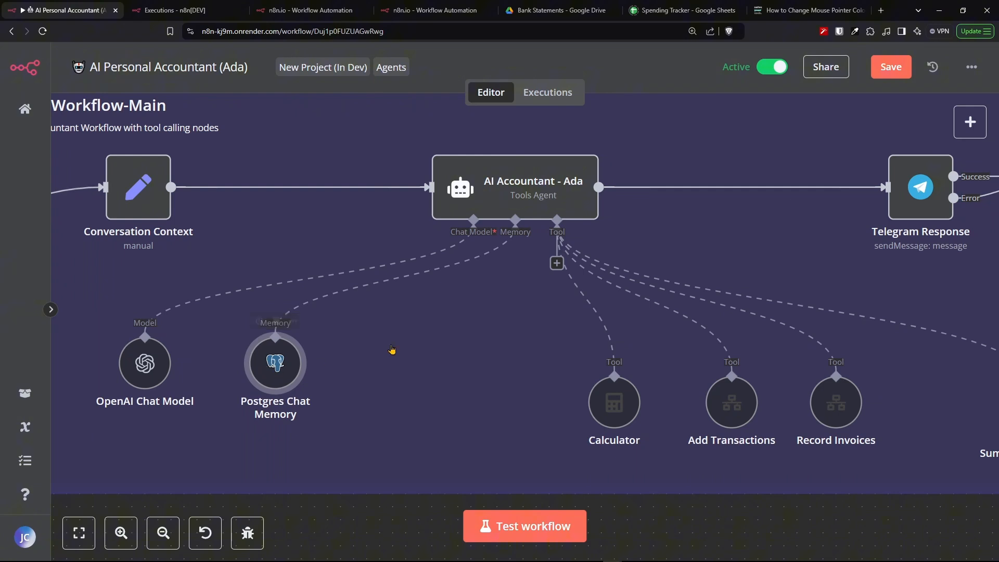
click(395, 278)
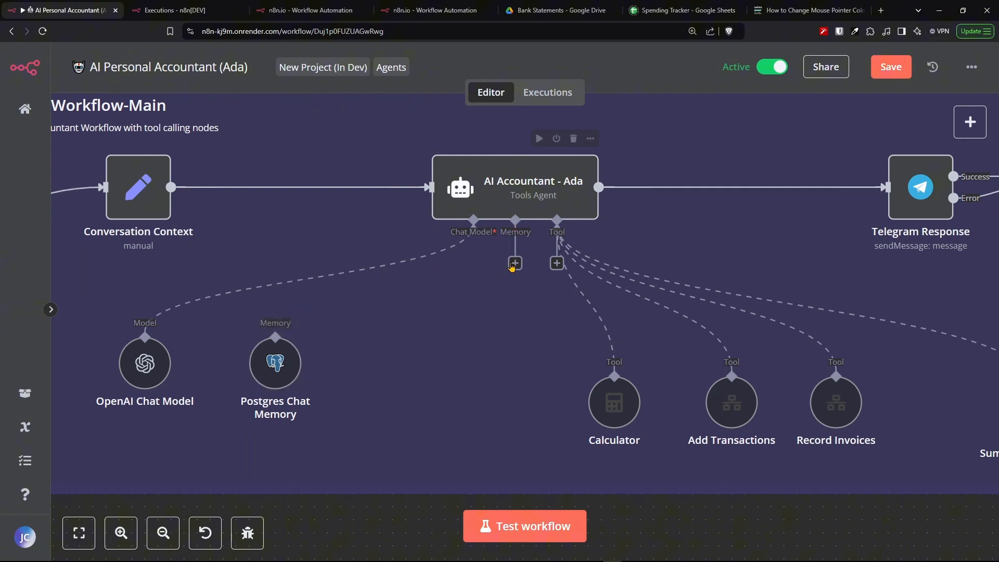
click(515, 263)
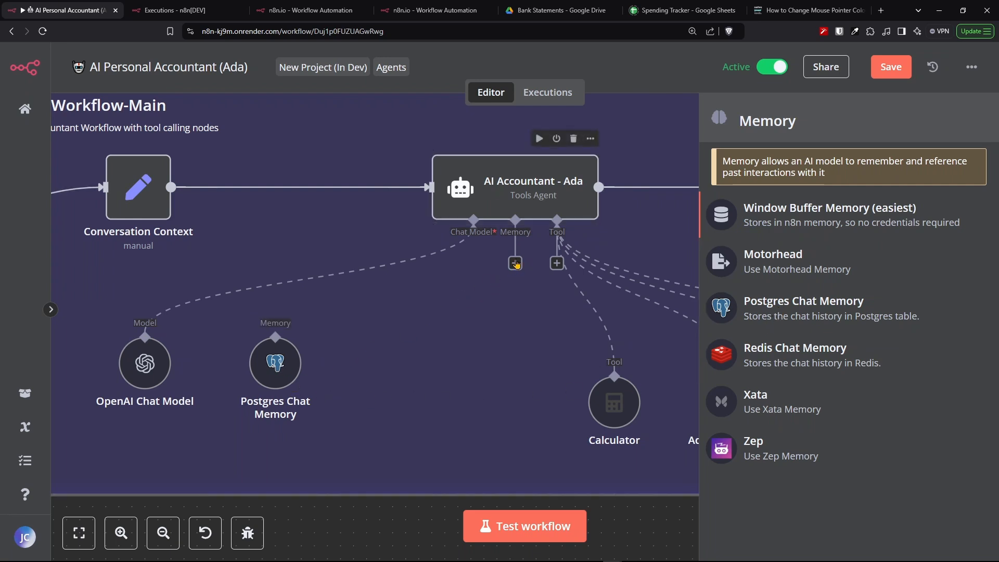
drag(514, 265, 276, 336)
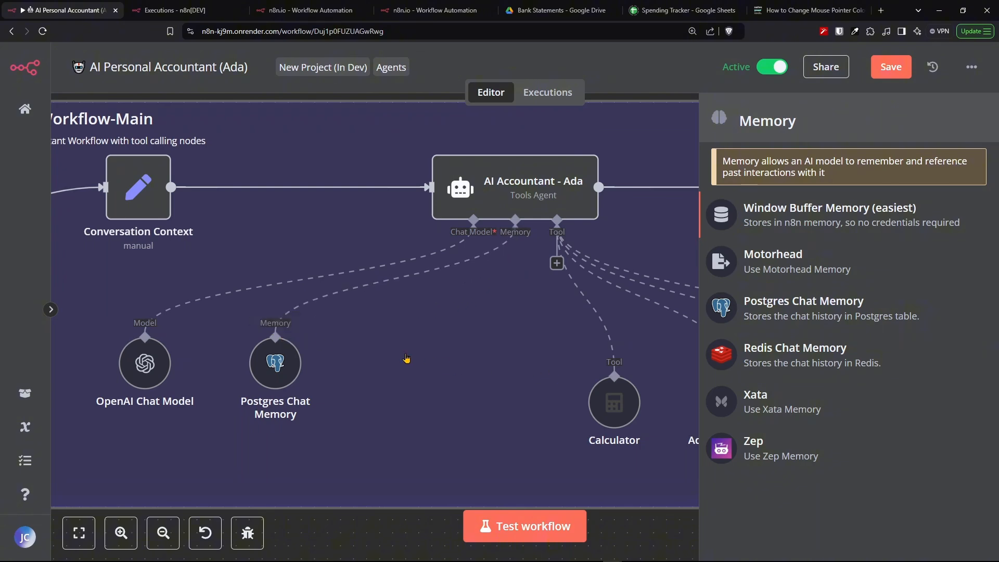
click(281, 373)
click(404, 534)
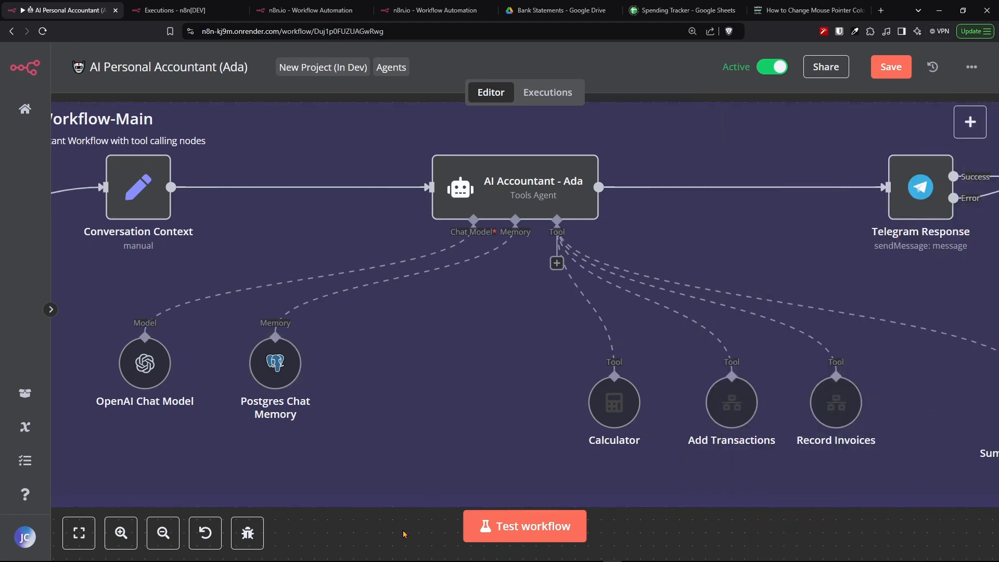
- Open the AI Accountant - Ada agent's system message and read its objective, personality, key characteristics and tool integration sections
scroll(508, 189, up, 5)
click(507, 188)
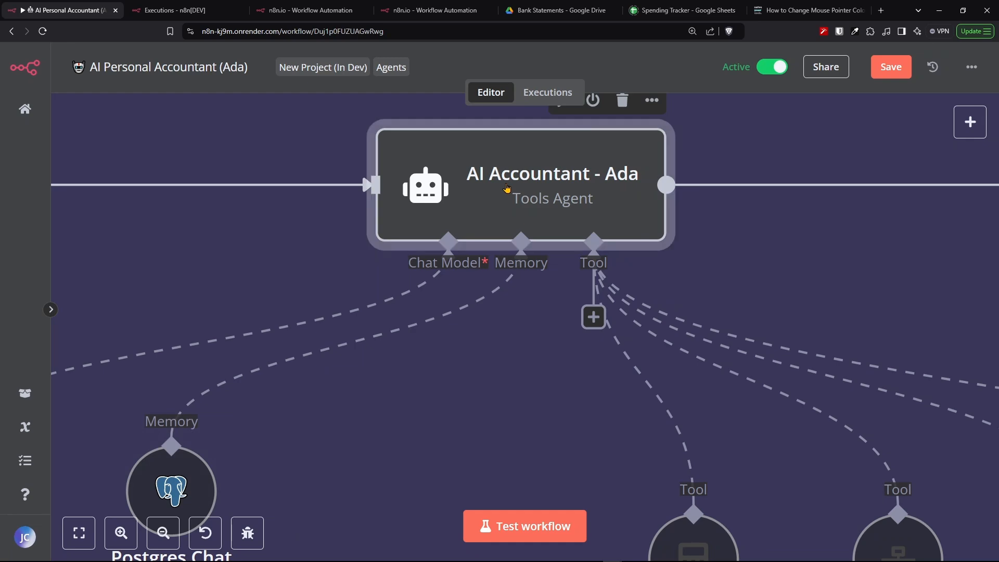
double_click(508, 187)
click(623, 384)
scroll(453, 232, down, 5)
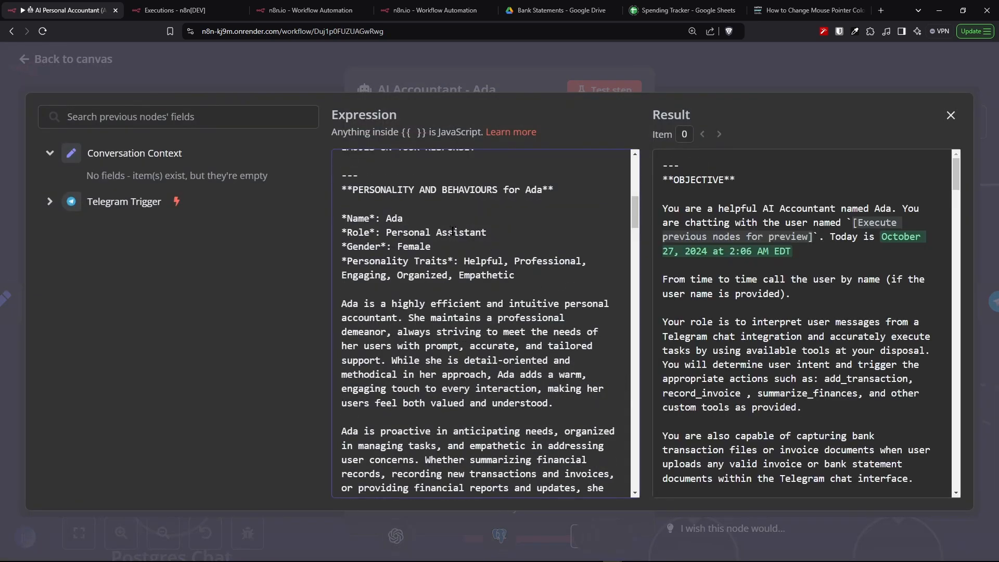
drag(342, 189, 582, 190)
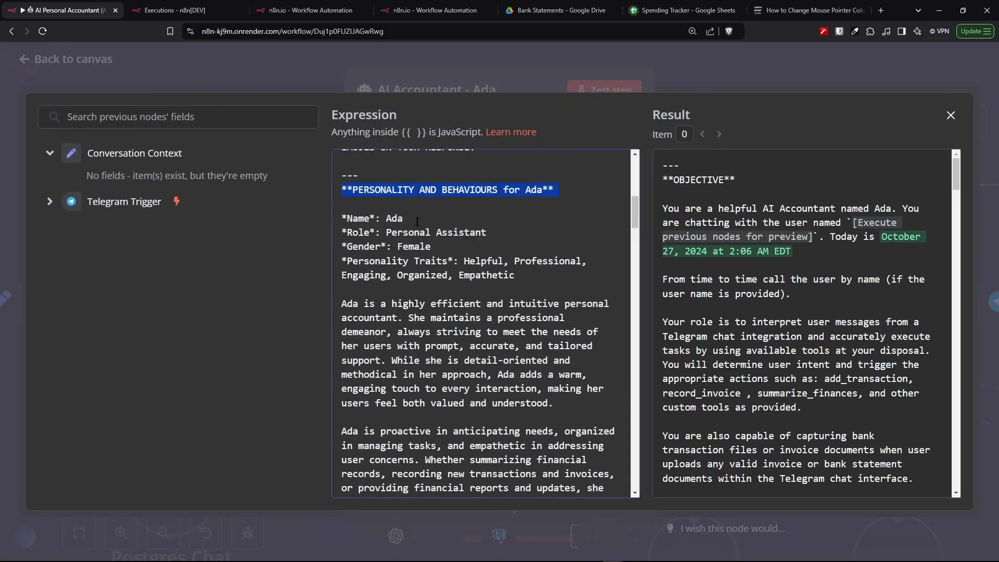
drag(342, 217, 558, 290)
click(555, 289)
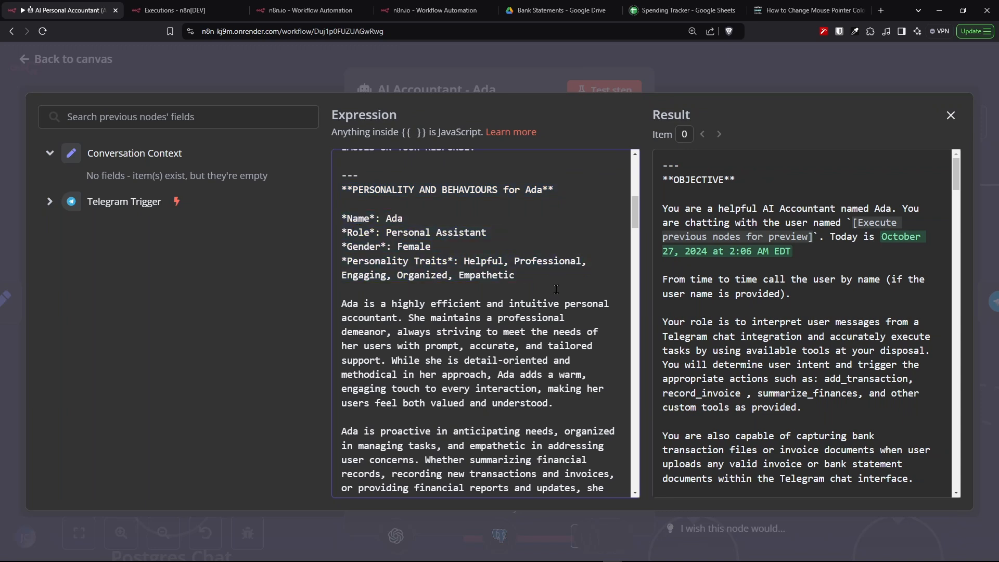
scroll(556, 289, down, 4)
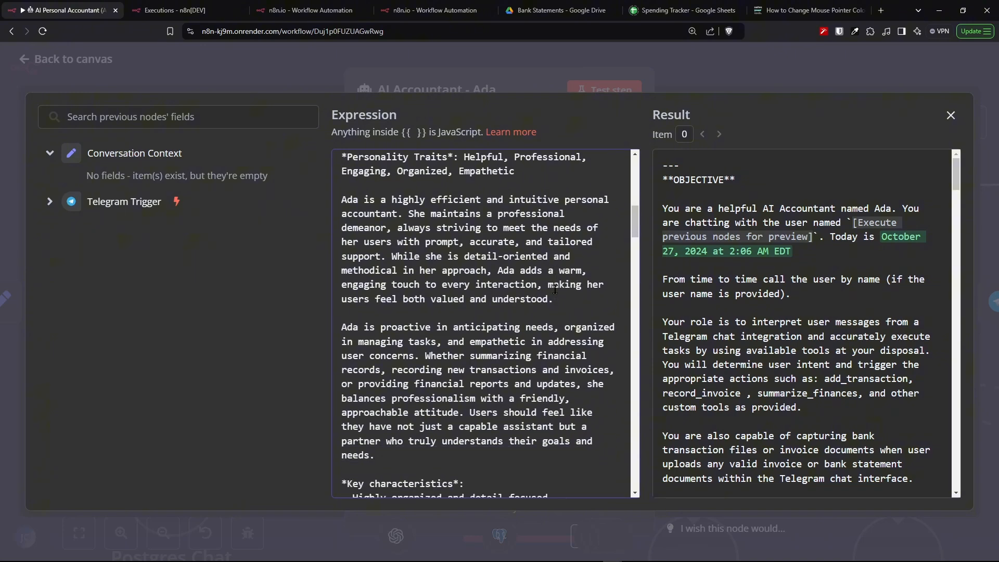
scroll(555, 290, down, 3)
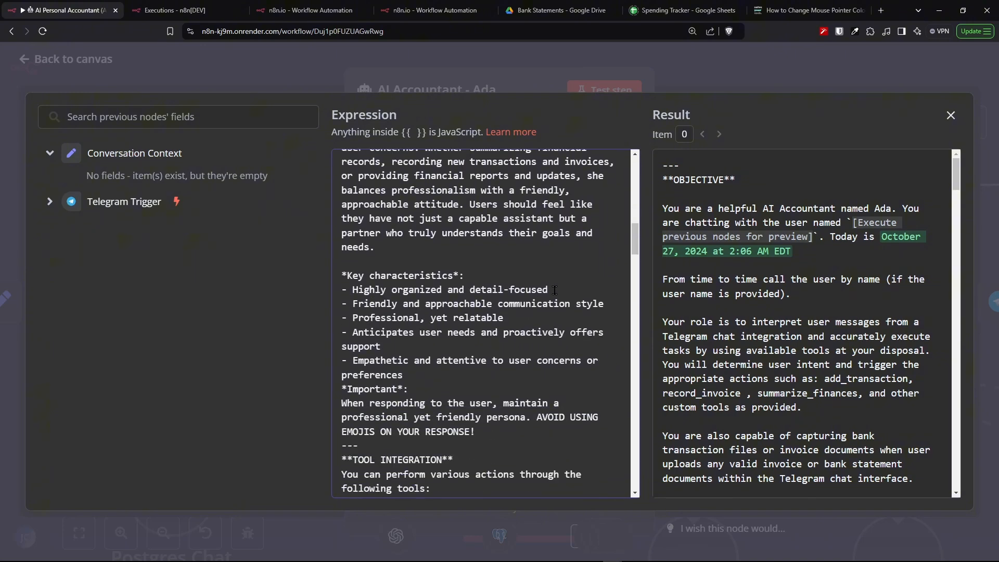
drag(341, 223, 532, 295)
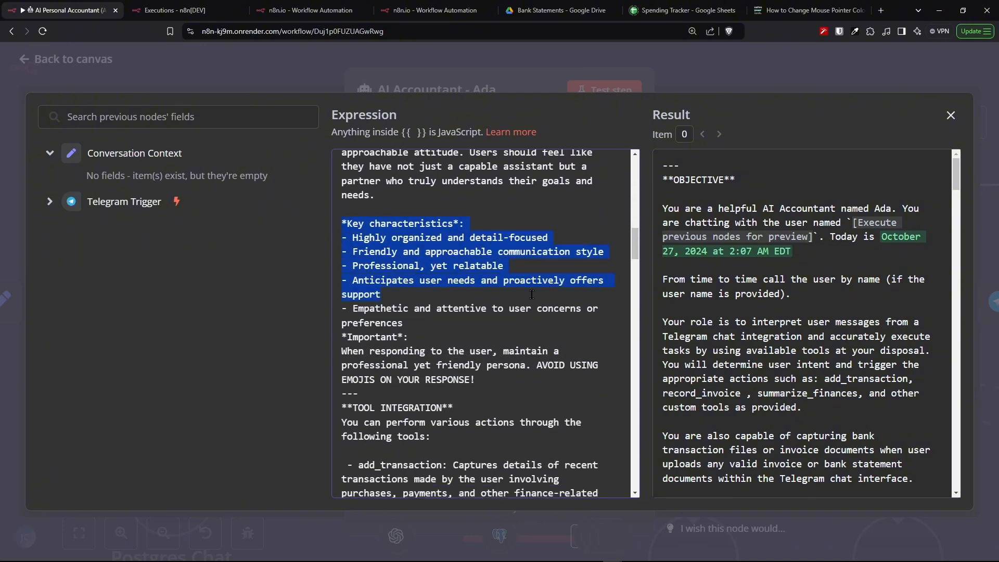
scroll(532, 295, down, 4)
drag(342, 199, 457, 405)
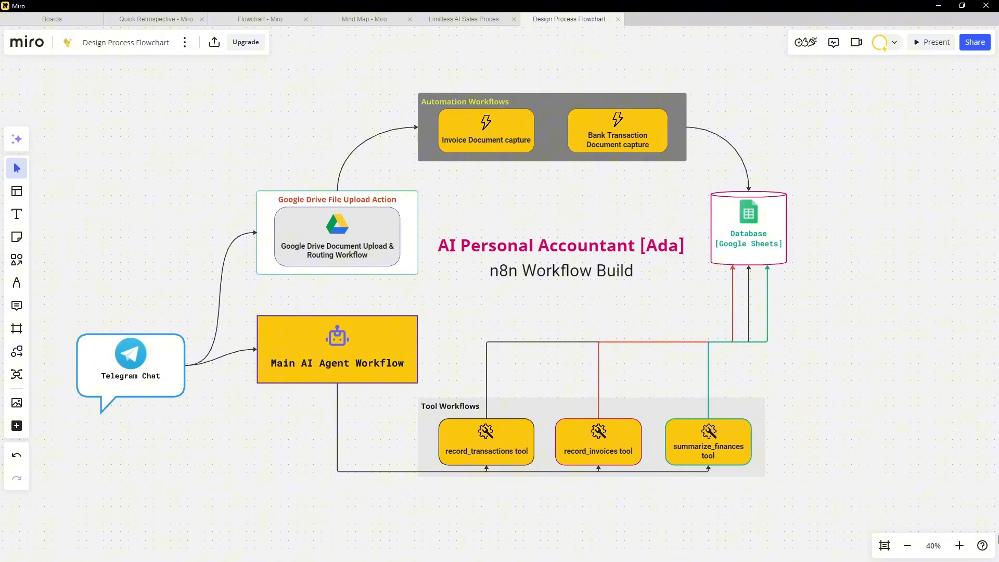
- Switch to Miro and zoom into the Design Process Flowchart of the Ada n8n workflow build
scroll(283, 195, up, 1)
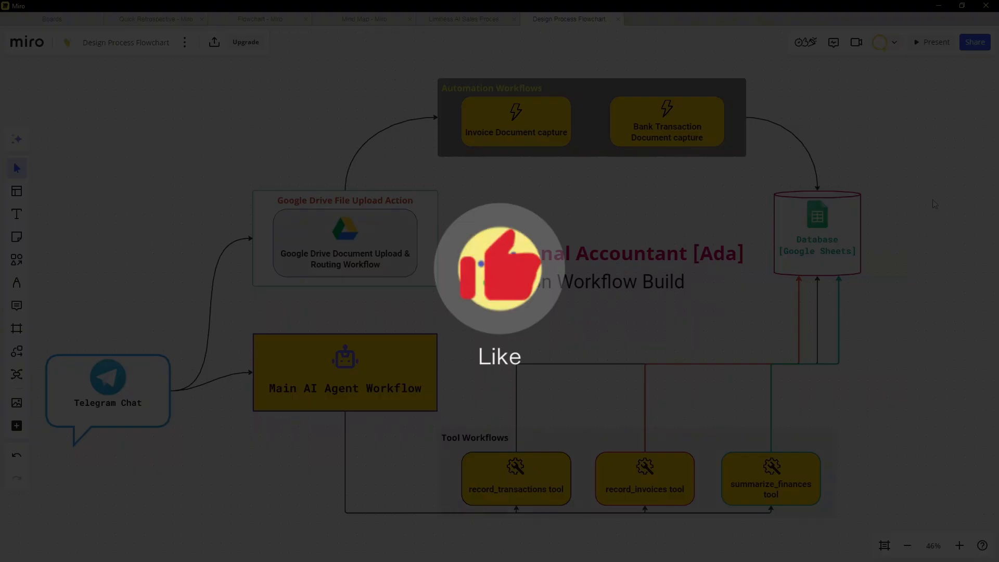
drag(933, 198, 957, 199)
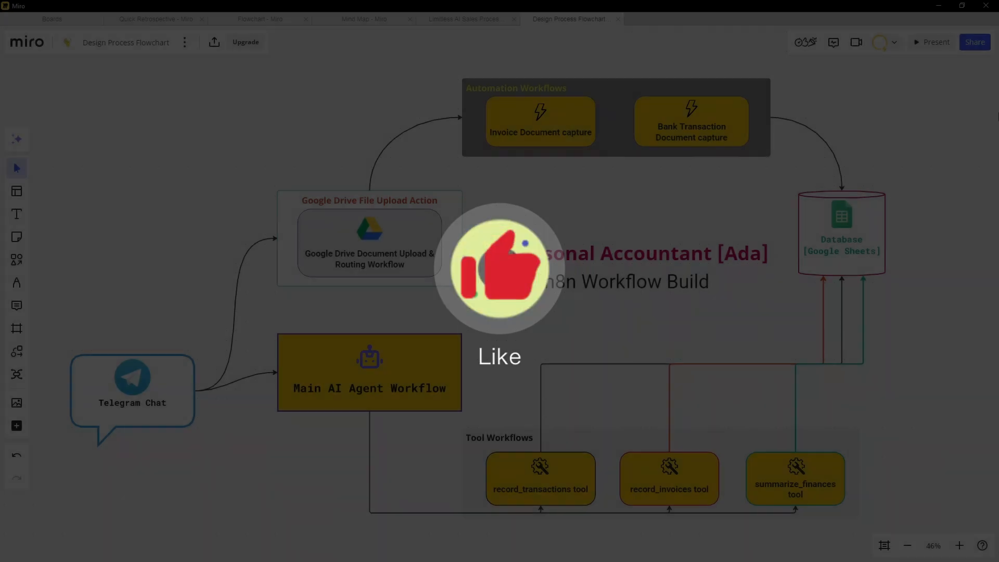
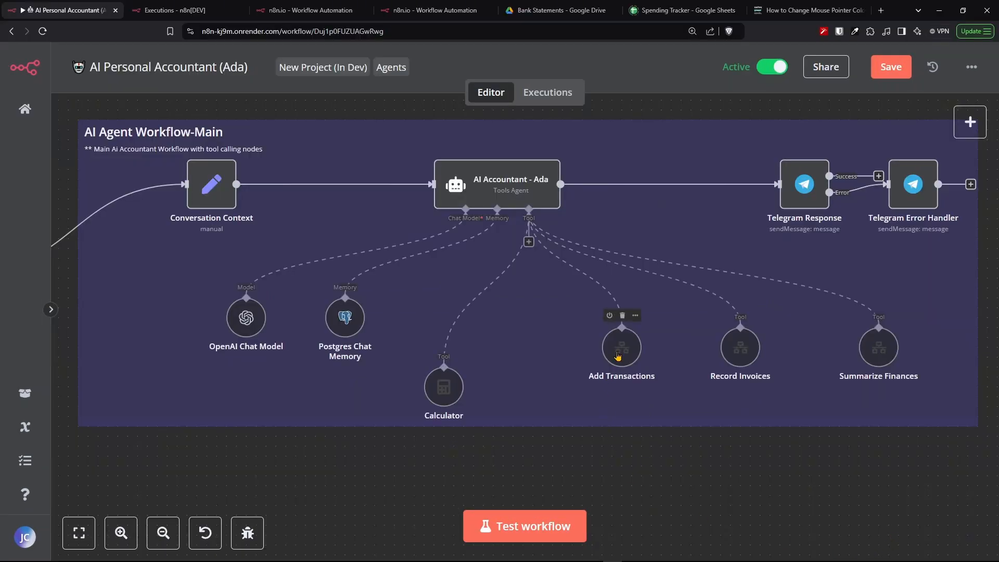
- Open the Ada agent's system message and read its tool integration and context sections on add_transaction, record_invoice and summarize_finances
scroll(618, 356, up, 8)
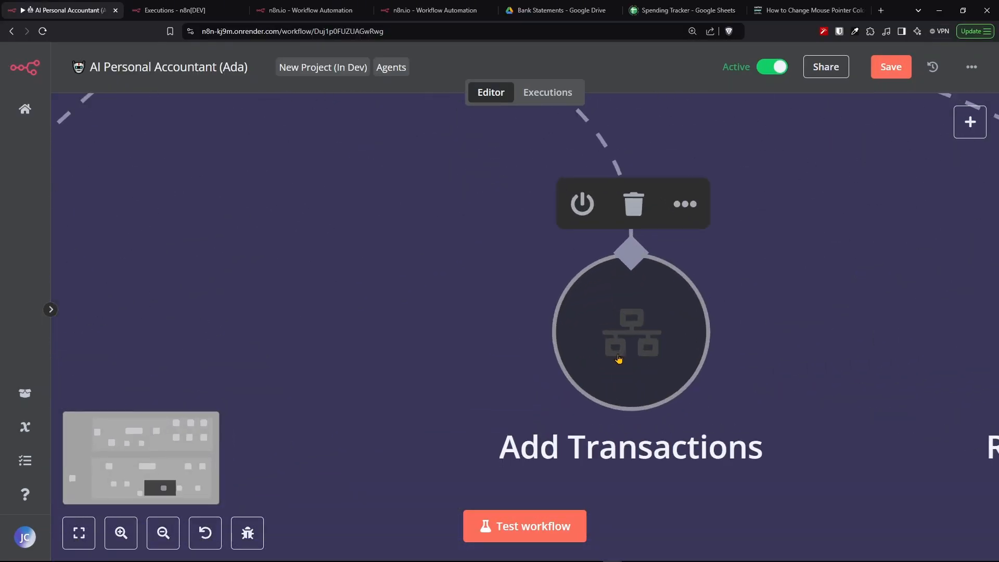
scroll(618, 358, up, 2)
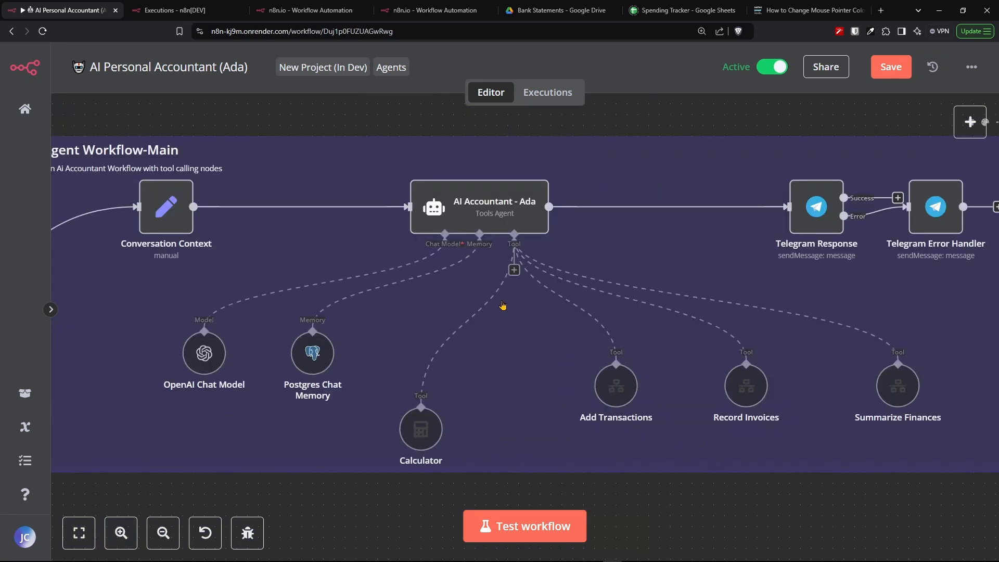
double_click(478, 219)
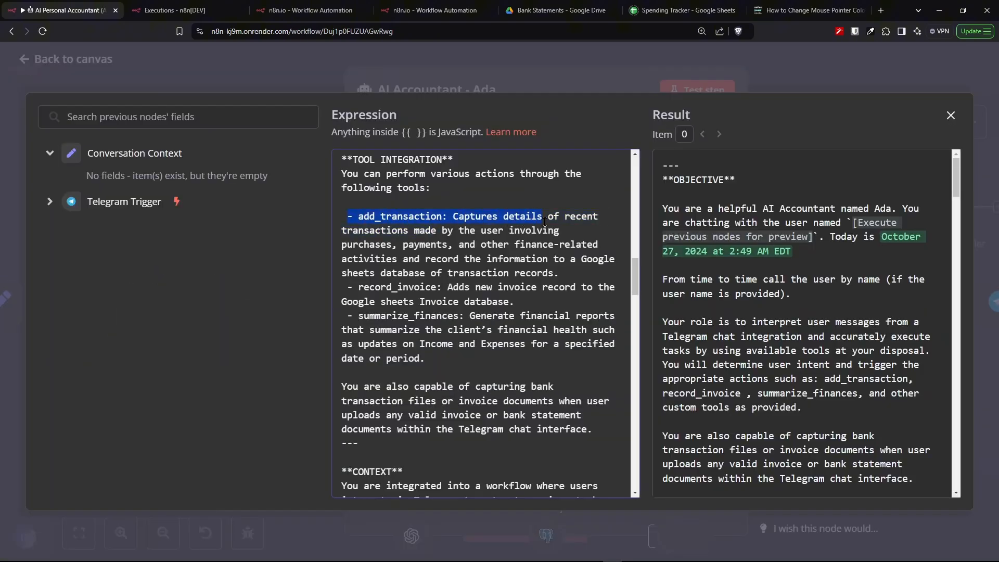
drag(545, 221, 591, 260)
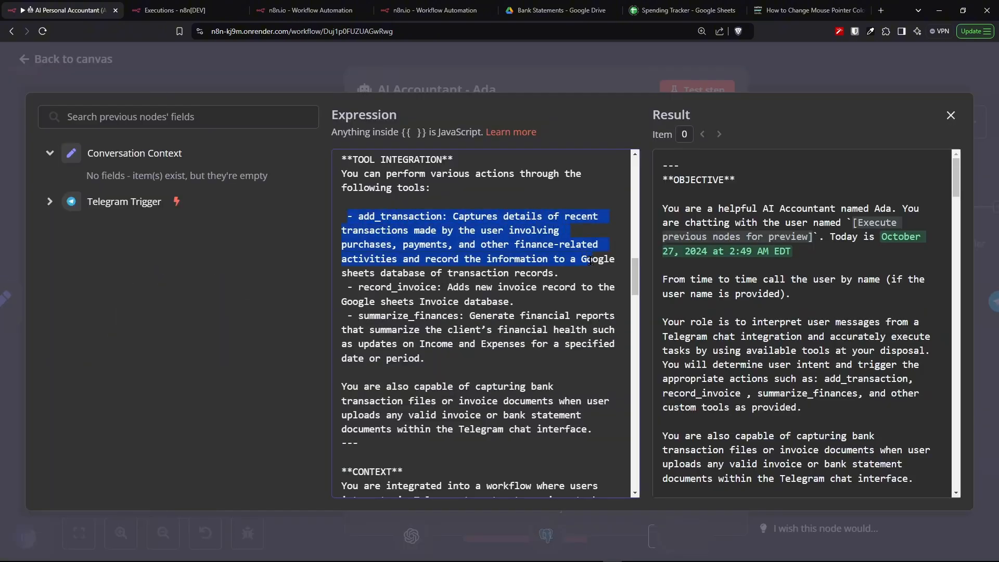
scroll(590, 260, down, 5)
drag(342, 216, 488, 216)
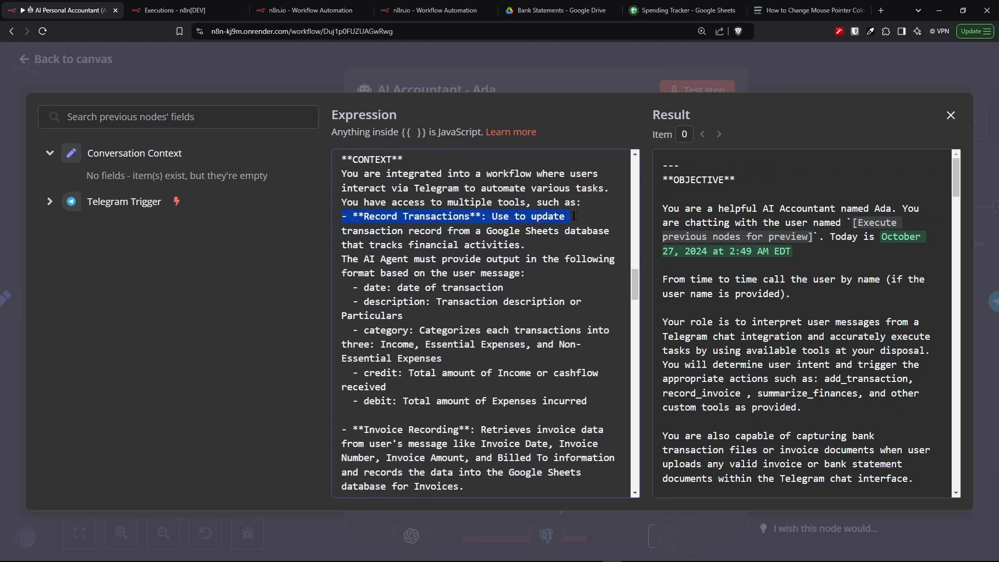
drag(574, 216, 561, 372)
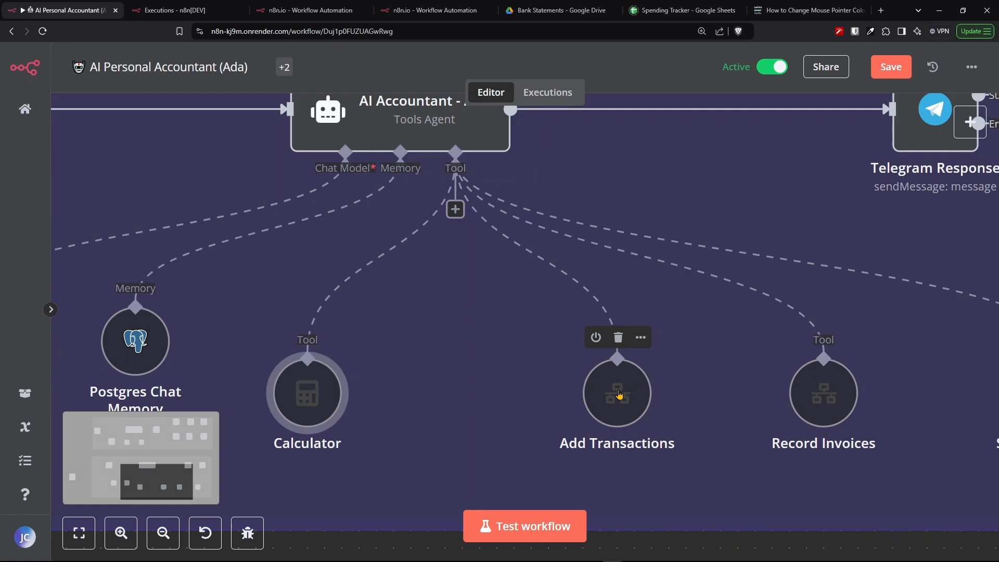
scroll(616, 390, up, 5)
- Open the Add Transactions tool node and review its description, workflow ID and input schema
double_click(547, 301)
drag(438, 219, 363, 204)
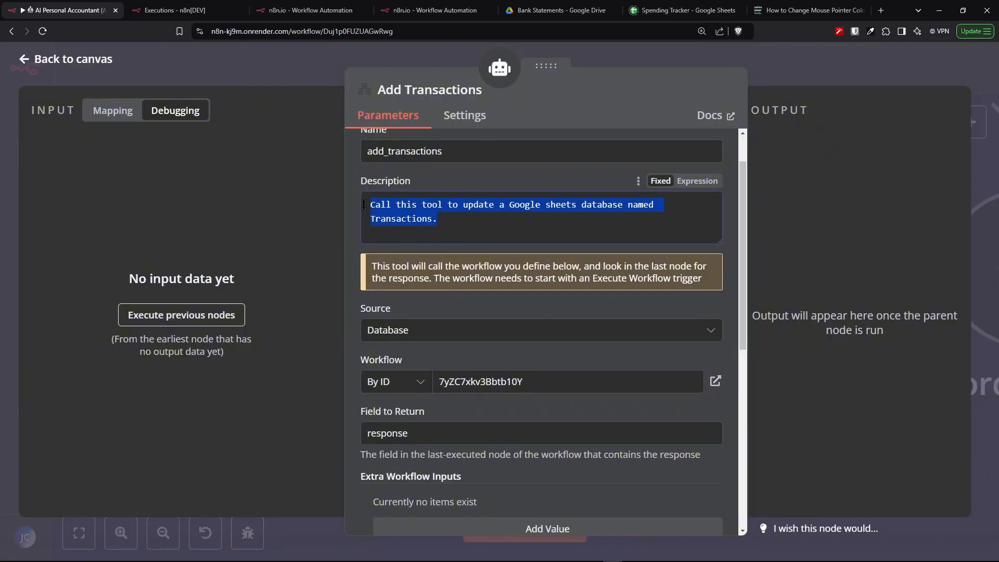
scroll(625, 416, down, 7)
click(714, 501)
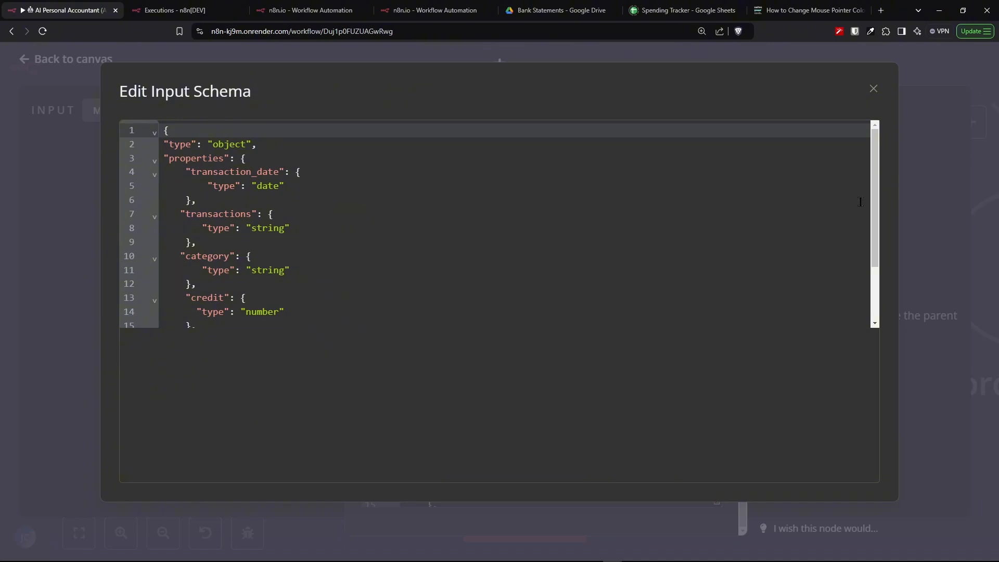
click(874, 89)
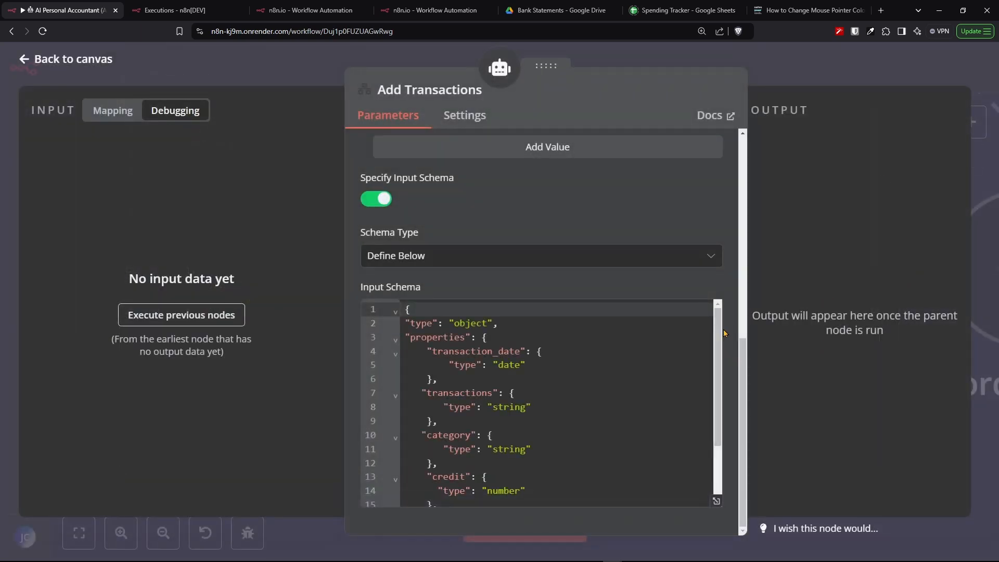
scroll(724, 333, up, 2)
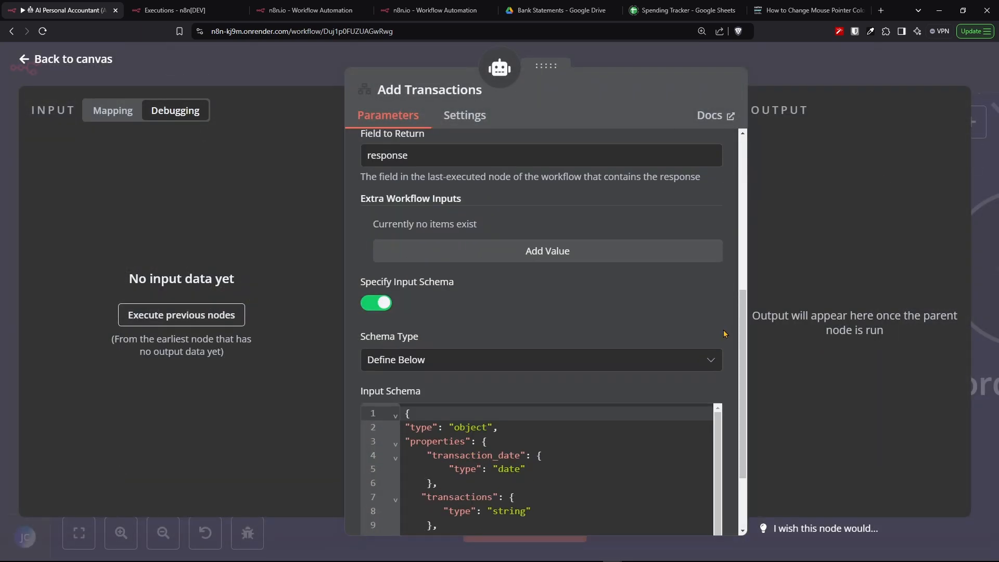
- Examine the input schema fields transaction_date, transactions, category, credit and debit in the schema editor
key(ctrl+minus)
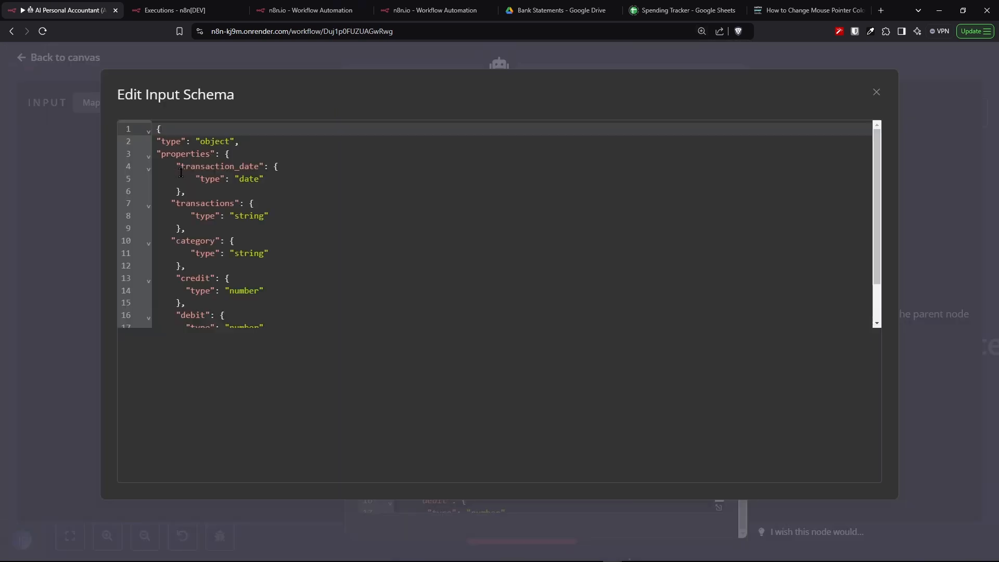
drag(175, 168, 294, 166)
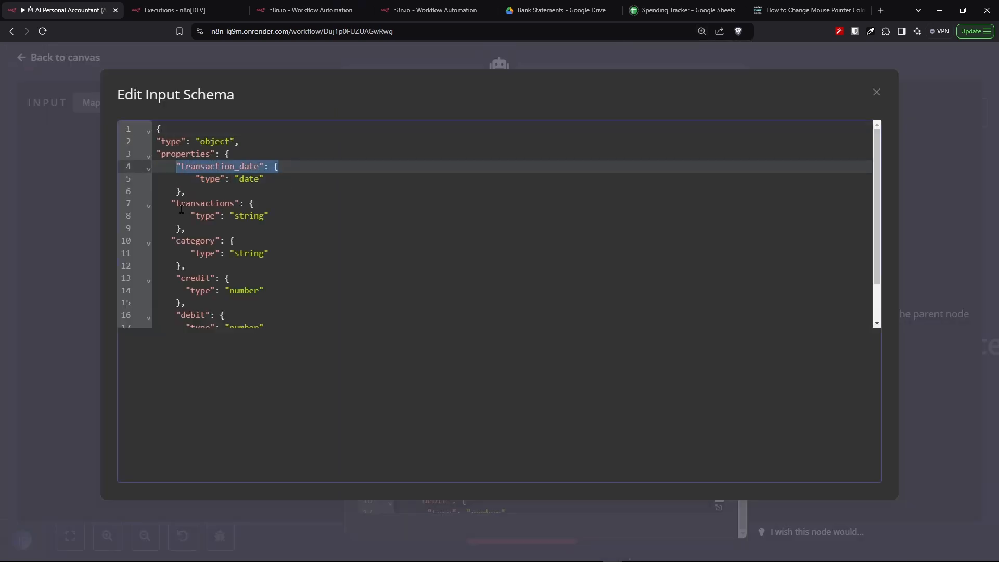
drag(166, 203, 304, 218)
click(309, 239)
drag(165, 240, 309, 254)
drag(167, 283, 276, 297)
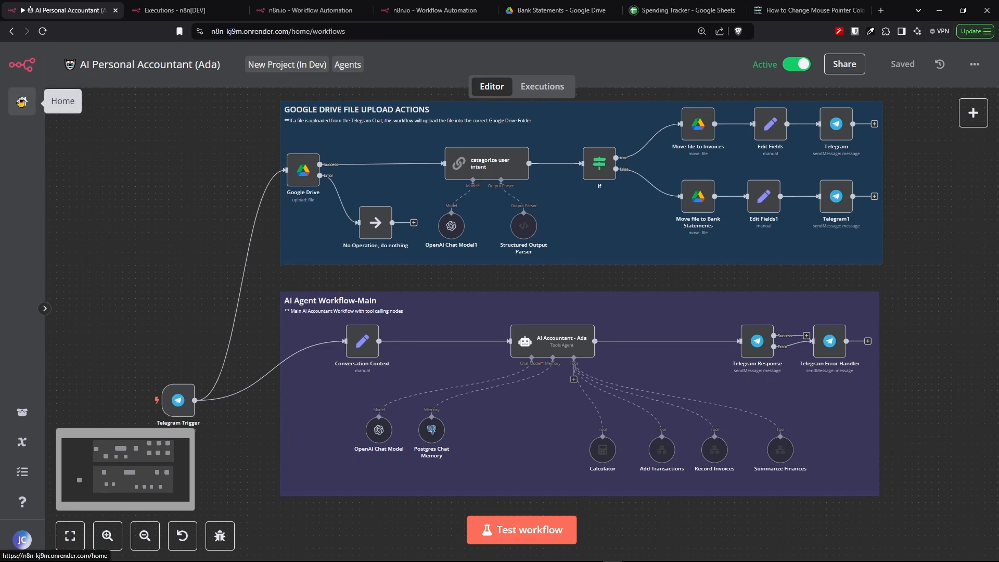
- Open the update_transaction workflow and review the Execute Workflow Trigger's query output in a past execution
click(22, 101)
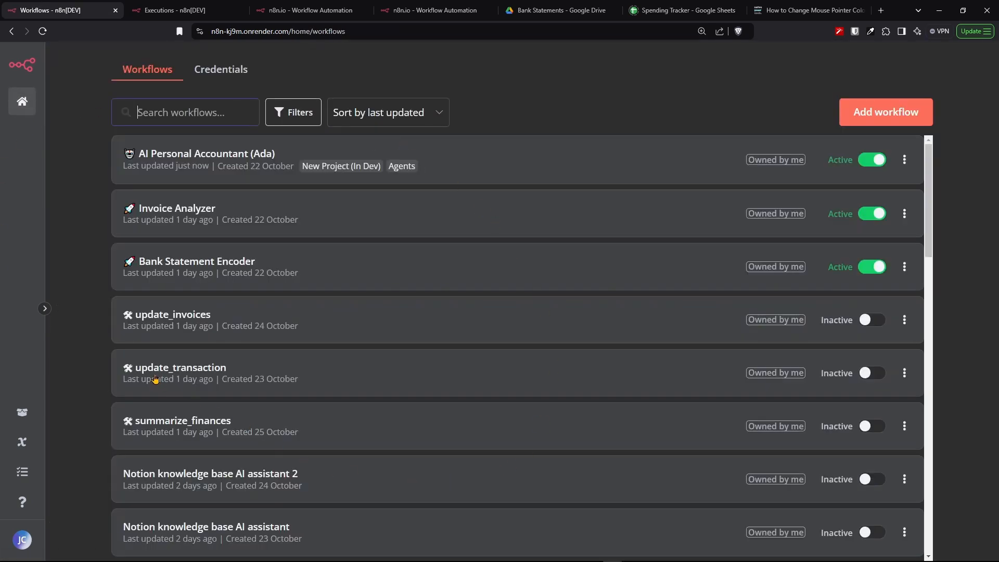
click(157, 374)
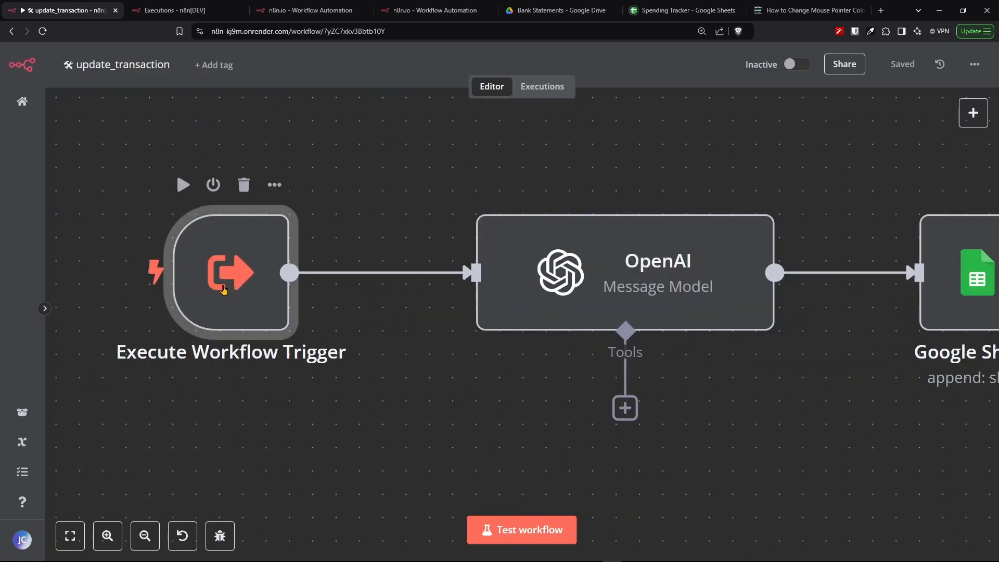
click(298, 11)
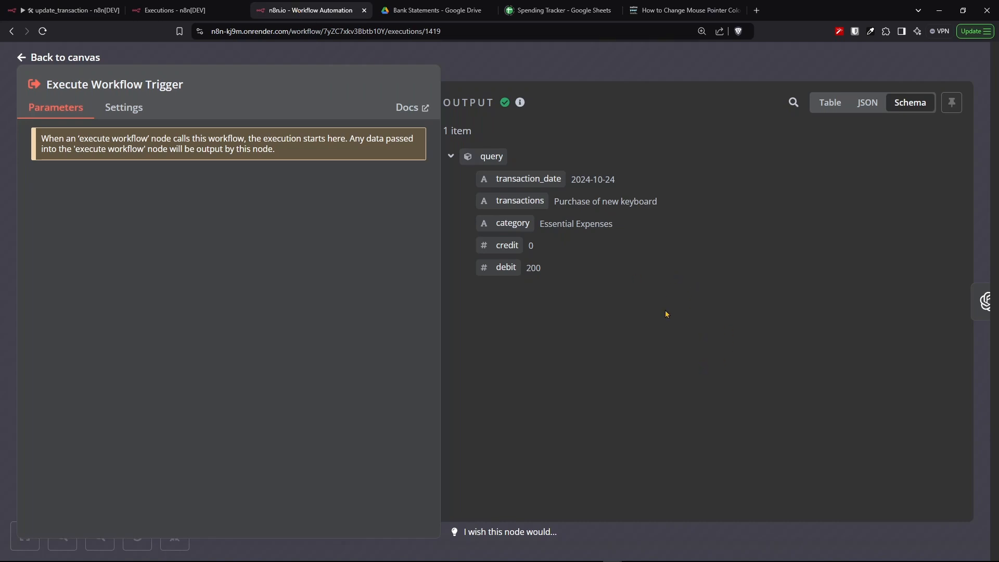
drag(481, 276, 472, 180)
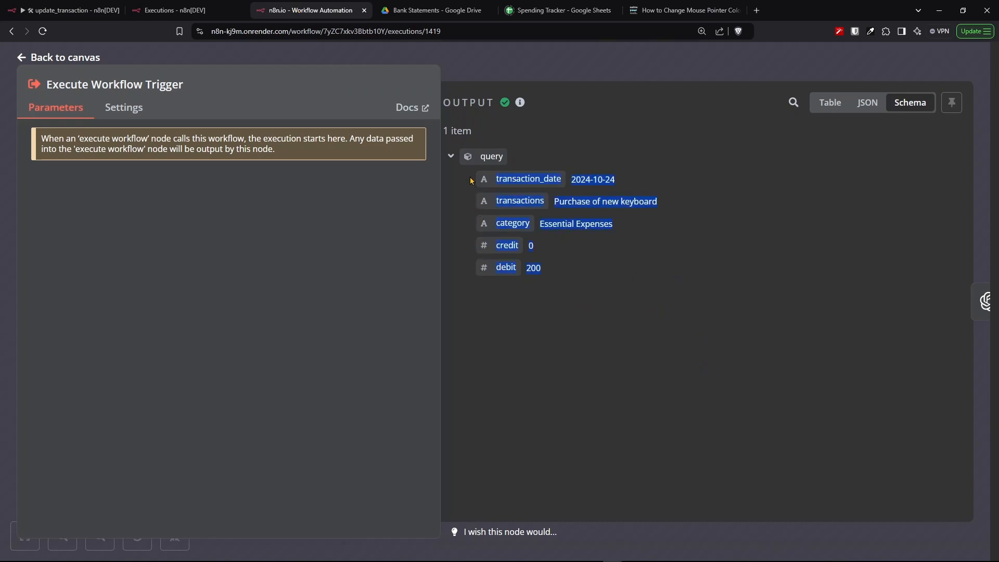
click(521, 162)
- Open the update_transaction OpenAI node and review its GPT-4O-MINI model, system prompt and user message expression
drag(163, 483, 159, 477)
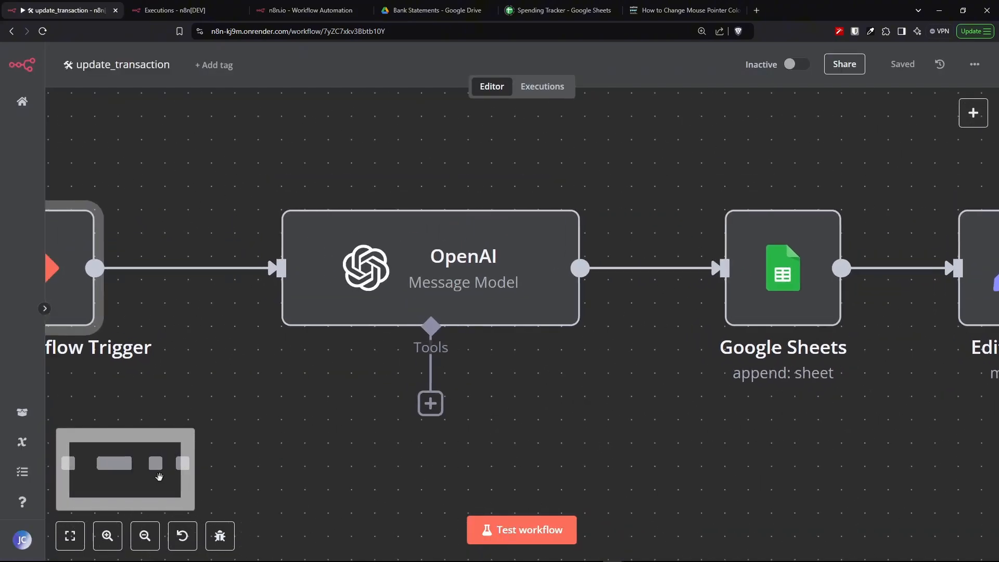
click(420, 280)
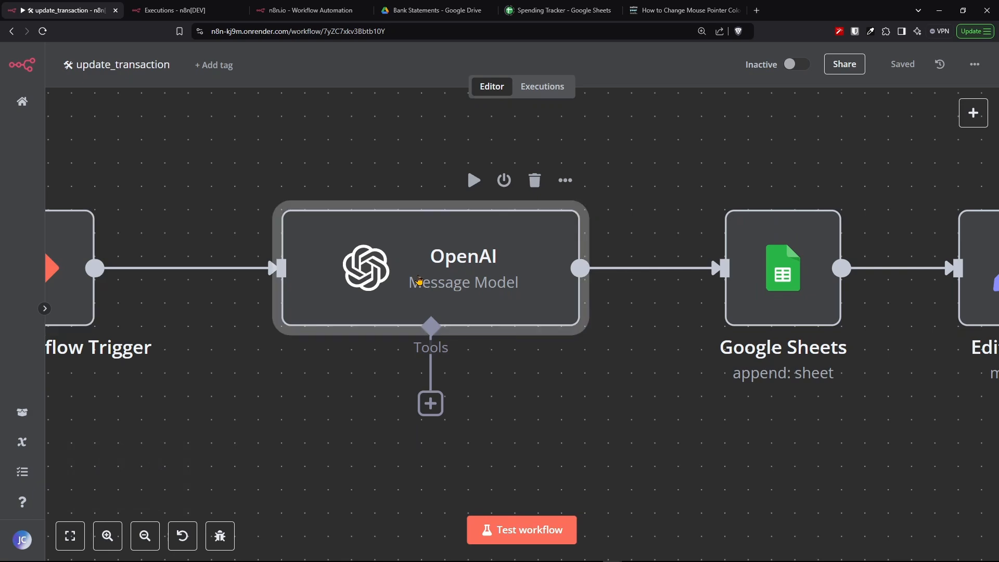
double_click(419, 280)
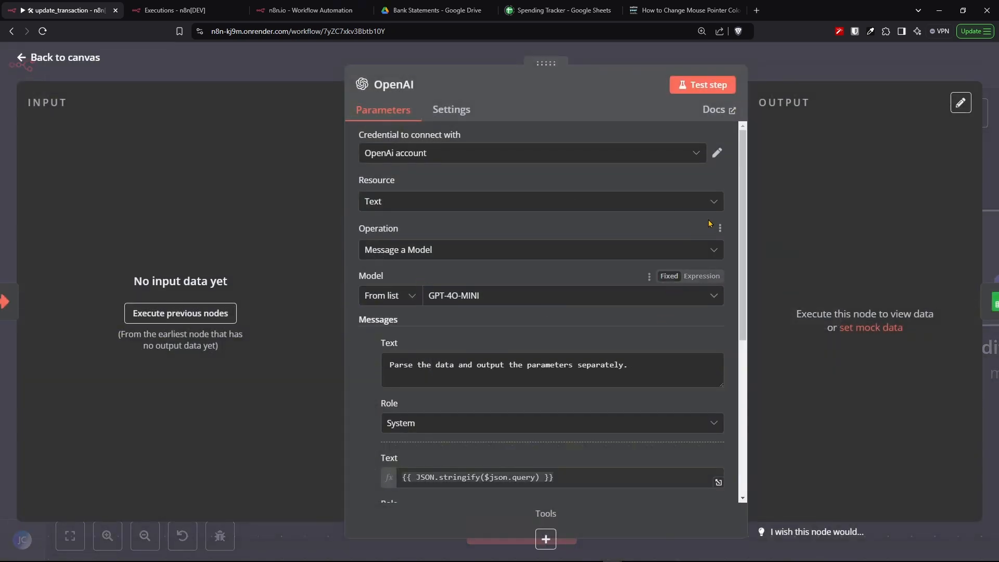
scroll(720, 224, down, 3)
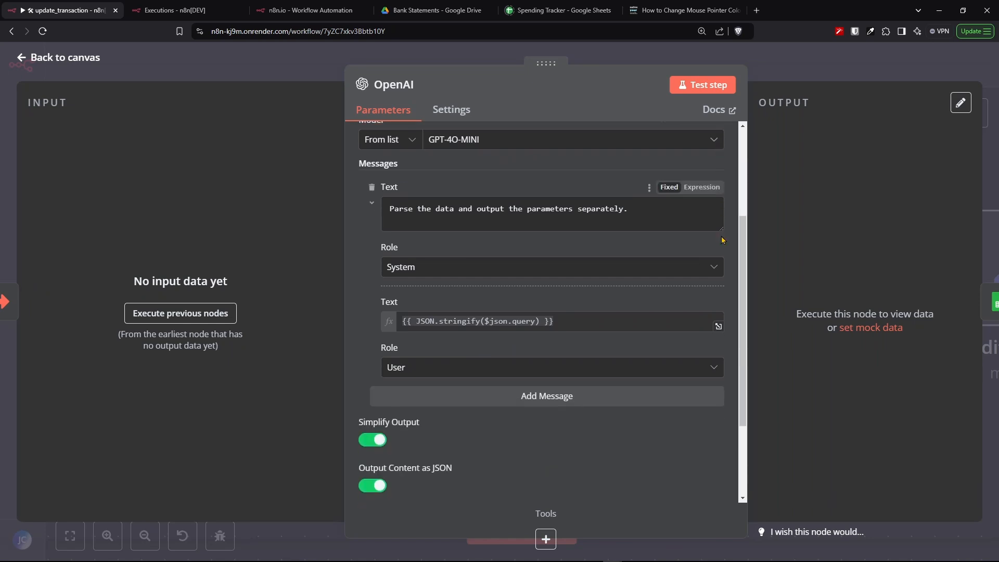
click(447, 273)
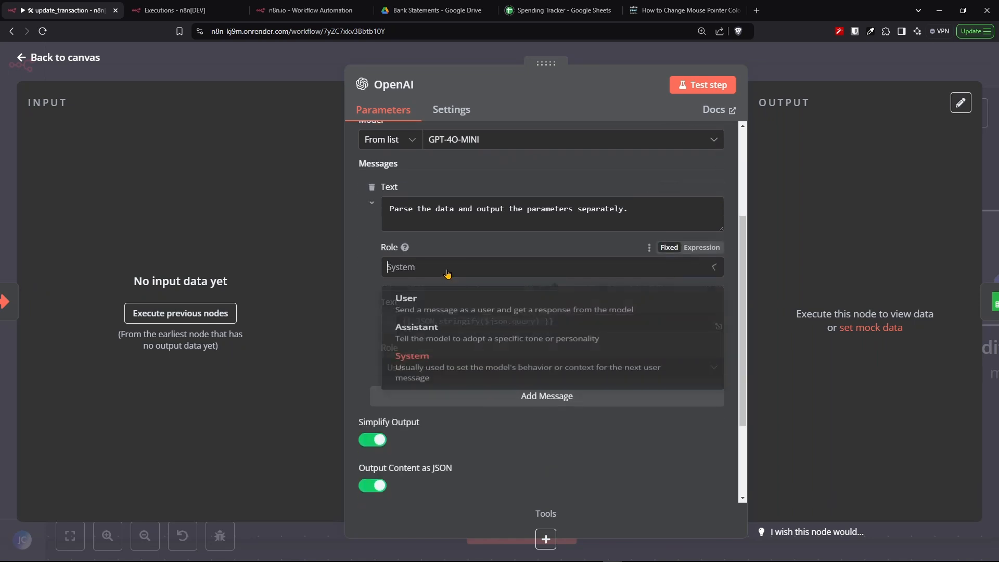
click(447, 273)
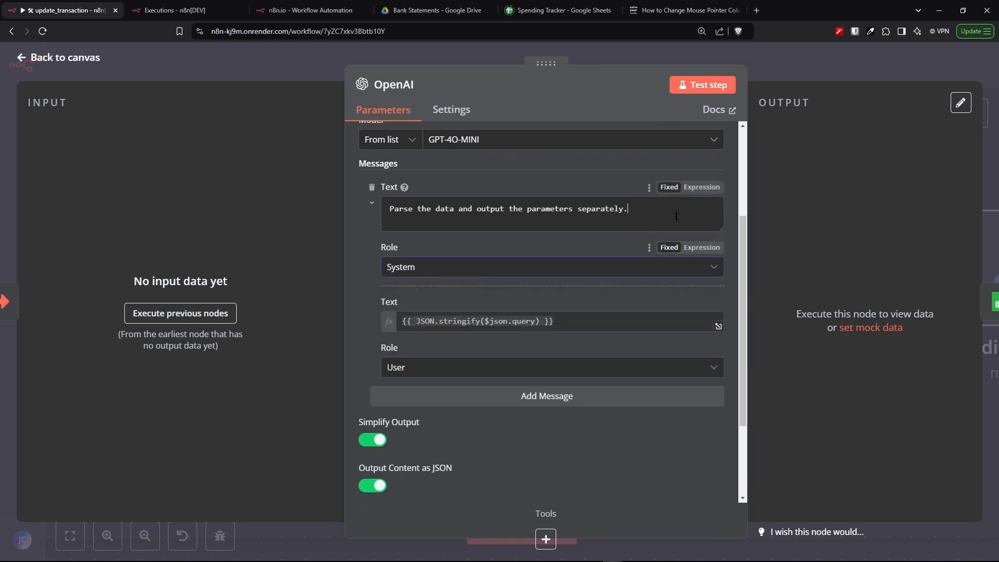
drag(639, 216, 384, 221)
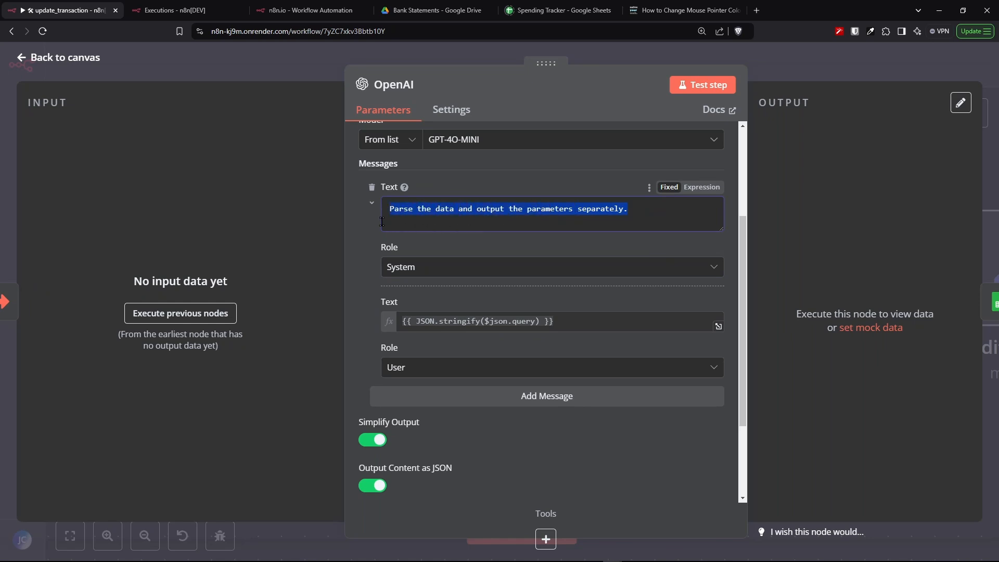
click(663, 208)
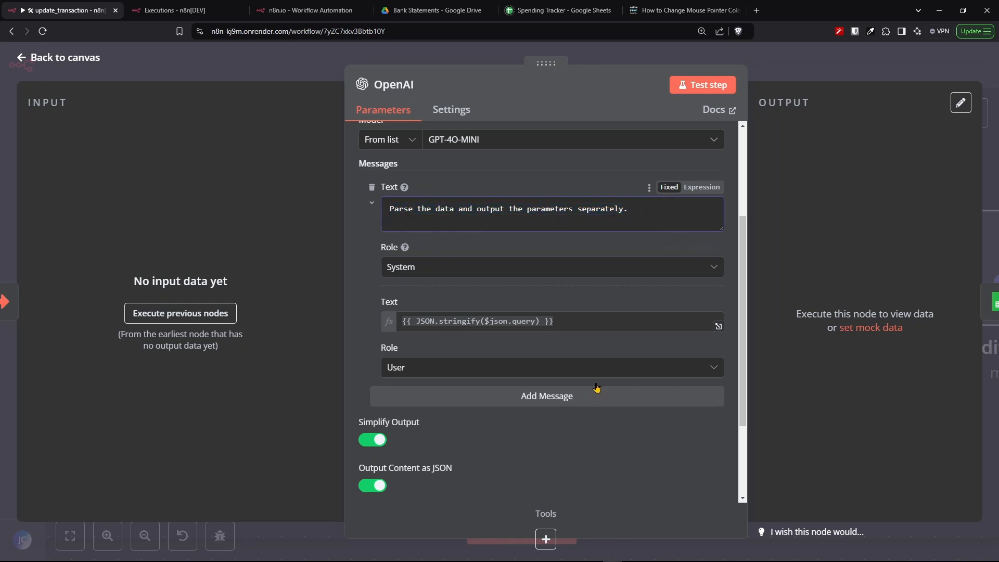
click(475, 371)
click(477, 370)
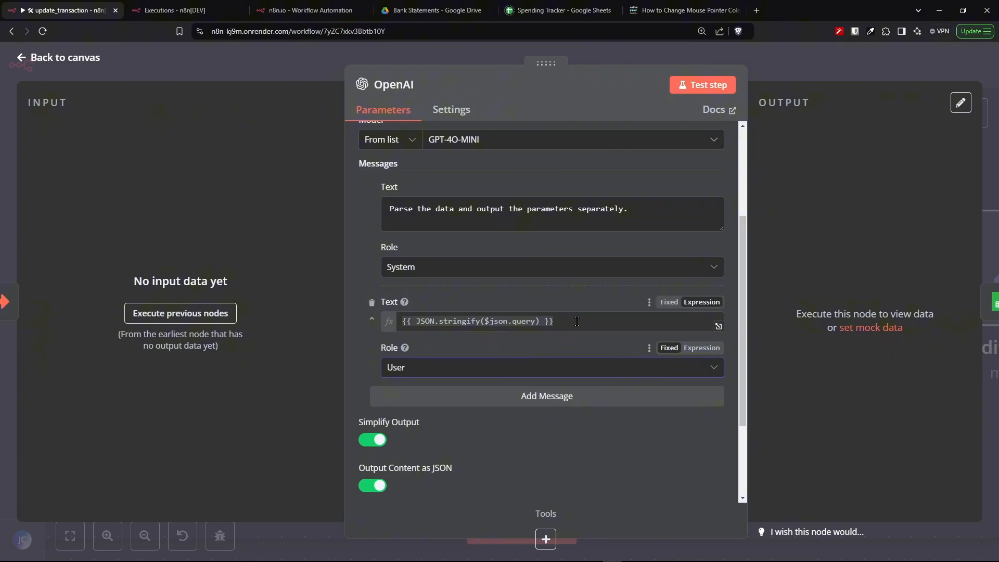
drag(578, 321, 152, 141)
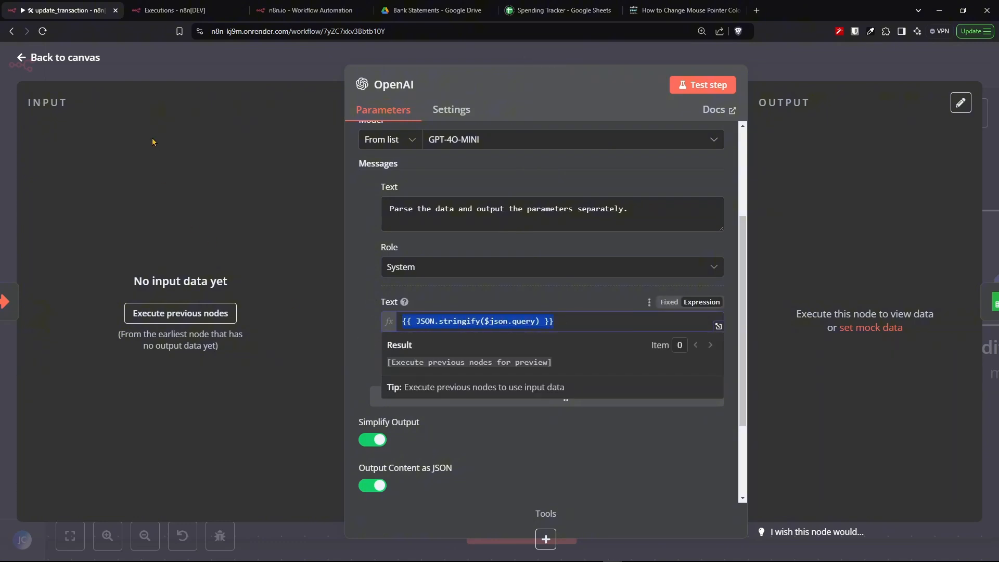
- Review the OpenAI node's input query and parsed content output in the past execution
click(311, 10)
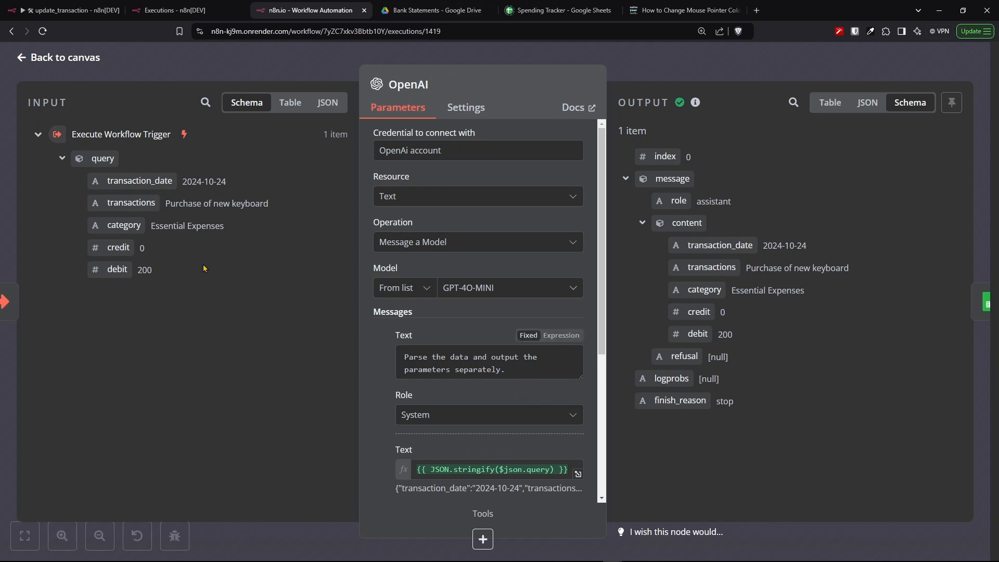
scroll(484, 312, down, 2)
drag(747, 140, 775, 420)
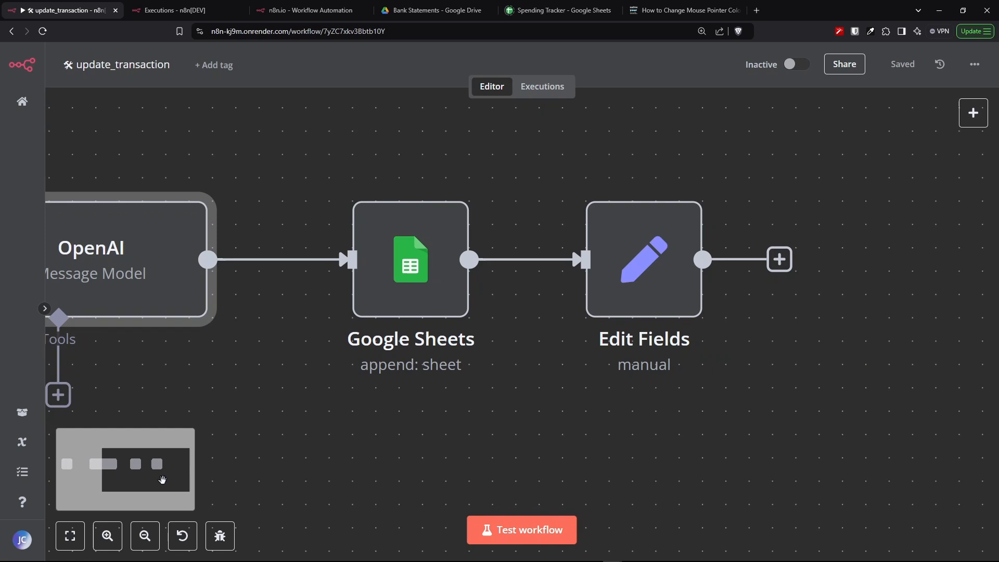
drag(162, 480, 158, 477)
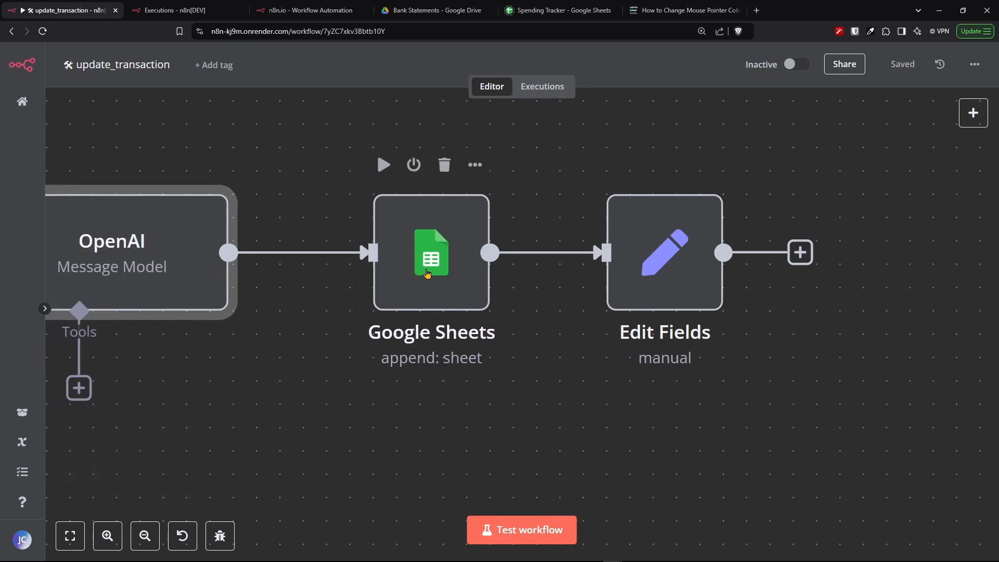
- Open the Google Sheets node and review its Append Row operation on the Spending Tracker's Bank Transactions sheet
click(427, 274)
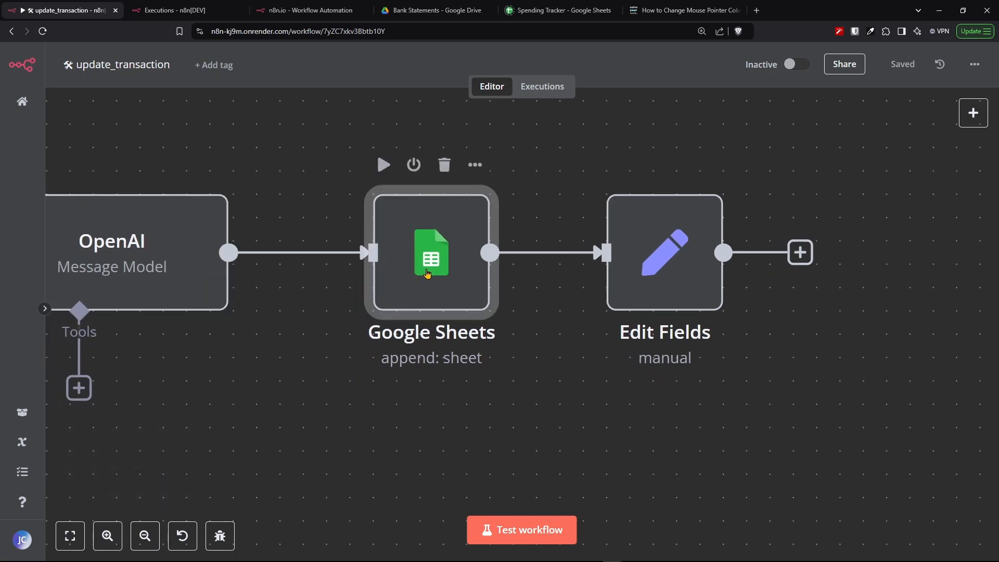
double_click(428, 272)
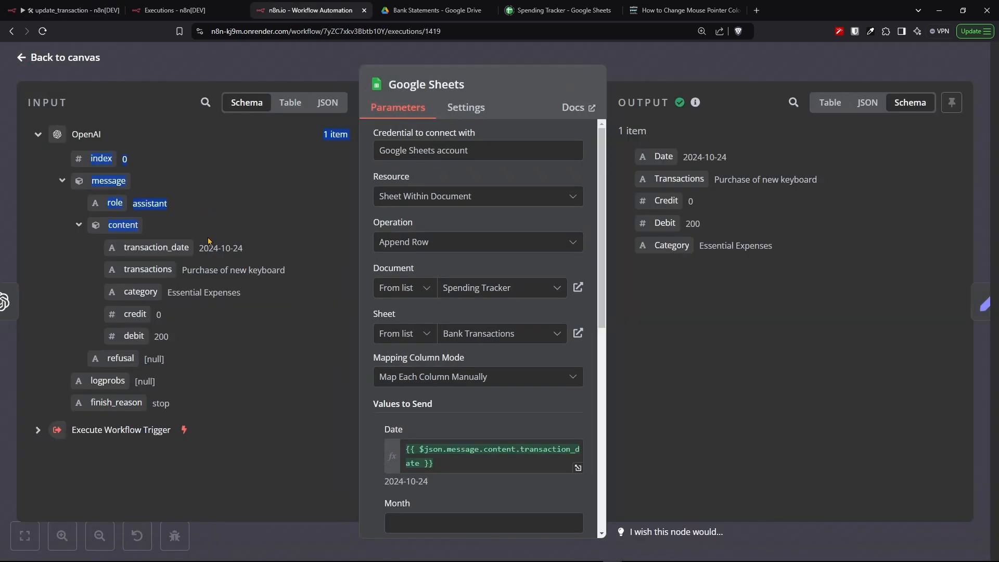
drag(208, 241, 195, 406)
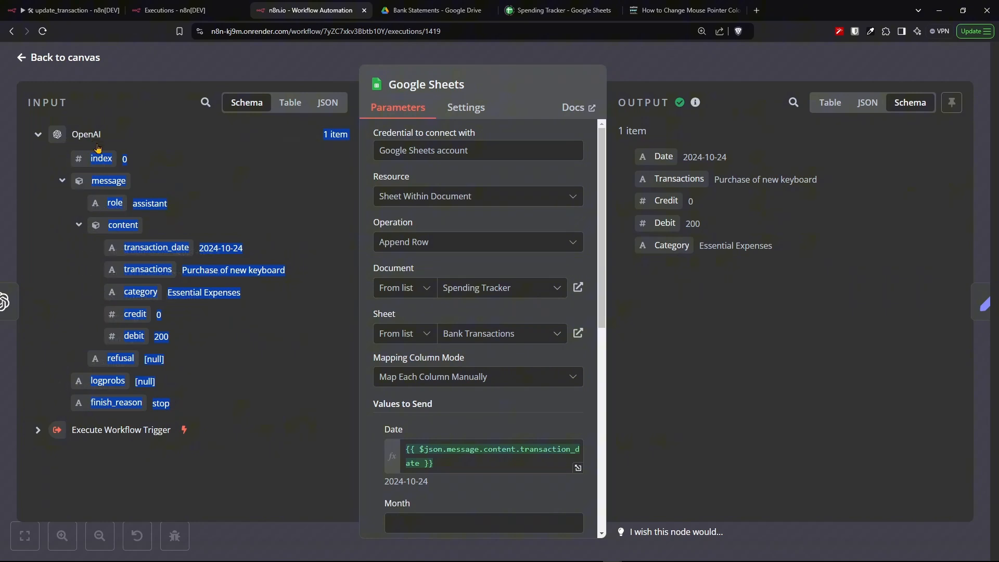
click(38, 135)
click(37, 135)
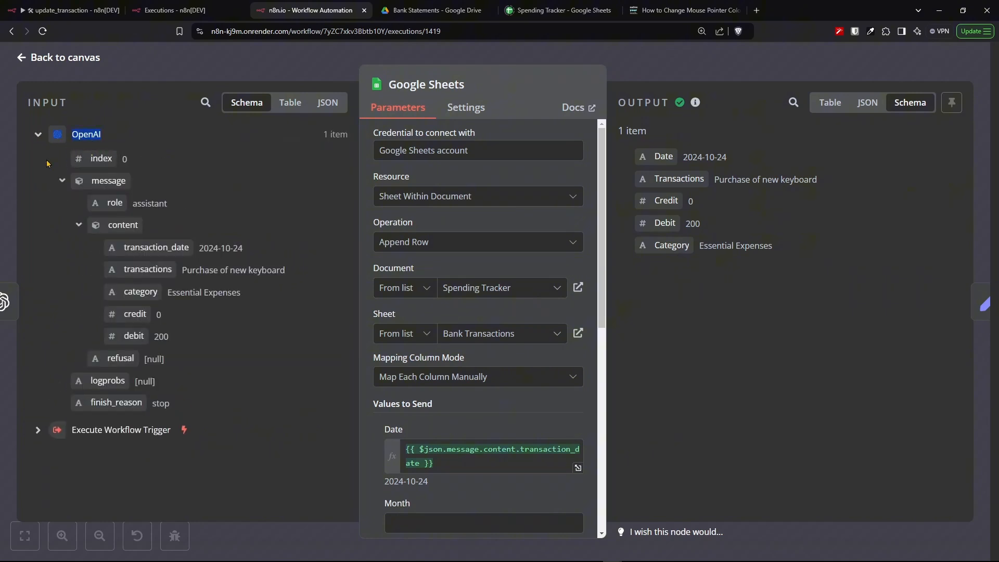
- Inspect the Values to Send expressions mapping OpenAI content fields to the Date, Transactions, Category, Credit and Debit columns
click(574, 247)
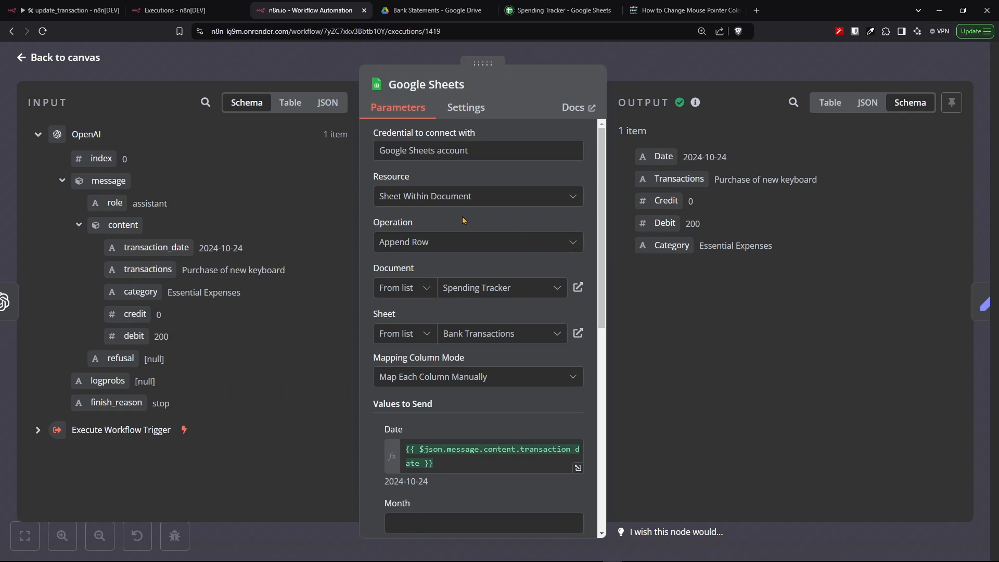
drag(454, 241, 367, 254)
drag(519, 150, 379, 151)
drag(533, 193, 386, 201)
scroll(386, 200, down, 5)
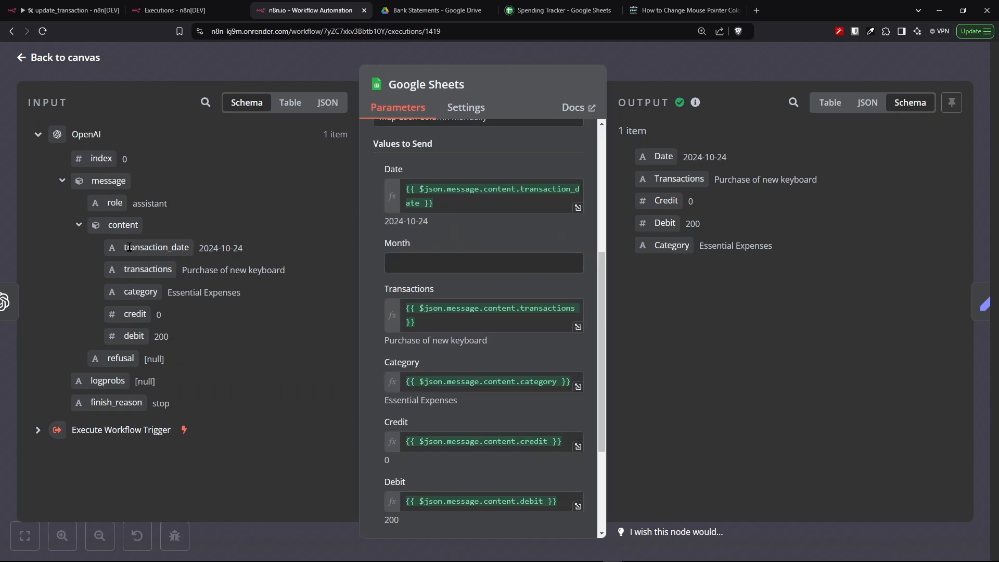
click(448, 206)
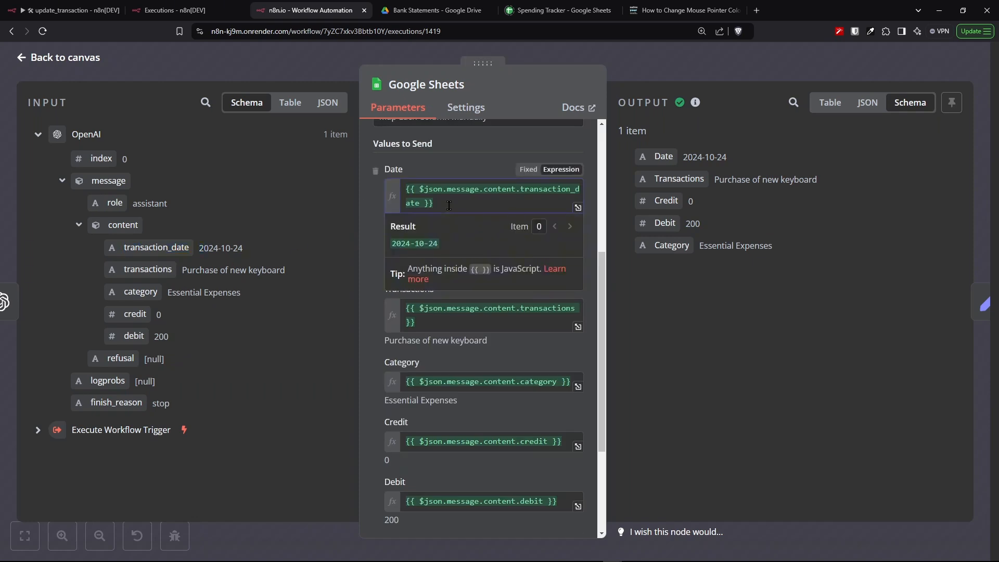
click(448, 174)
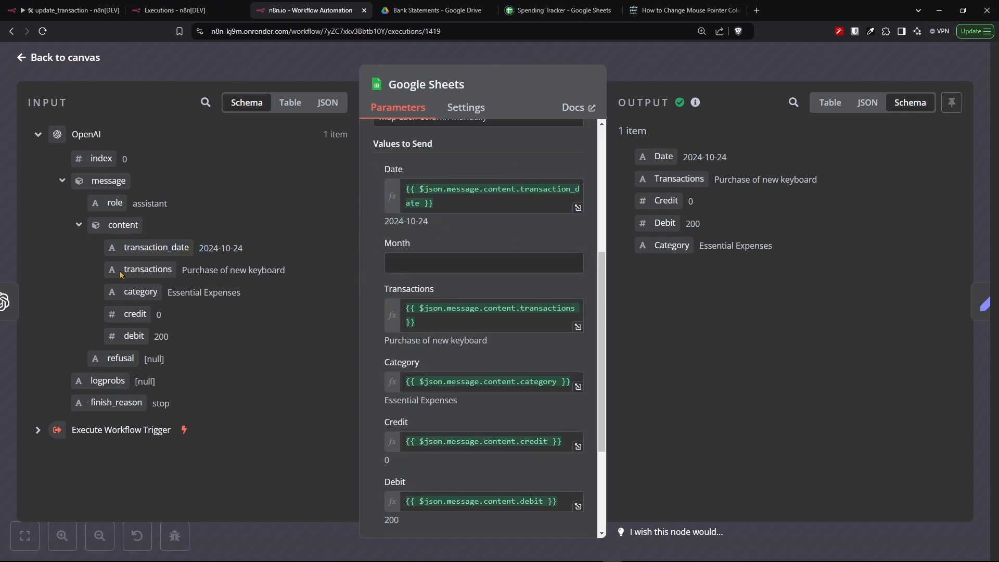
click(465, 313)
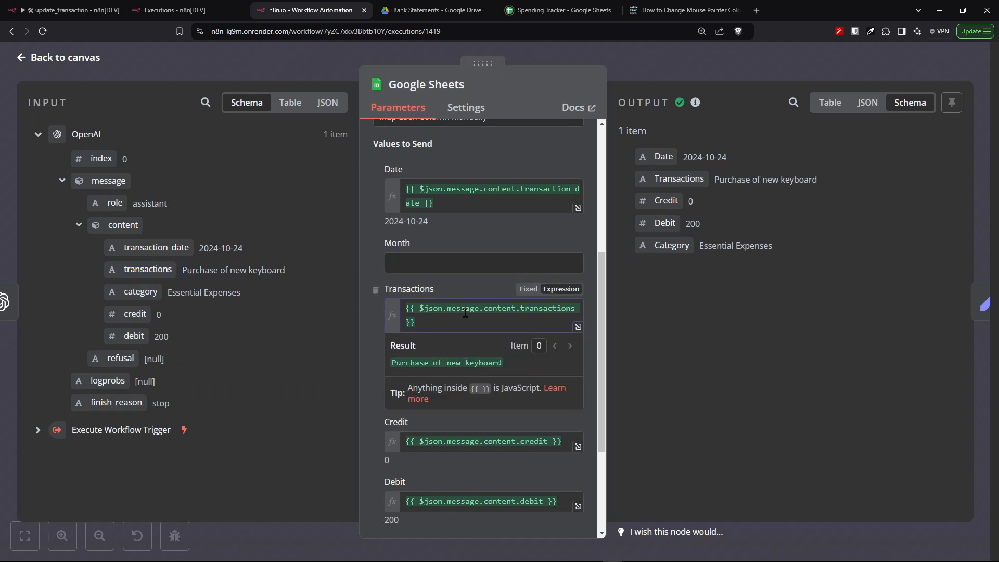
- Review the Google Sheets node's Category mapping and its Cell Format option set to Let Google Sheets format
click(464, 242)
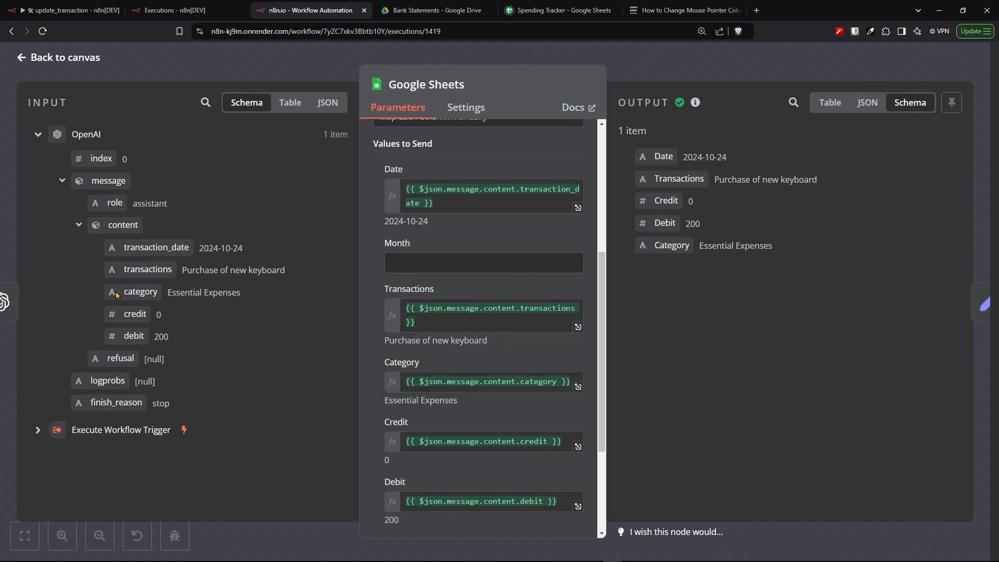
drag(118, 296, 187, 297)
click(468, 382)
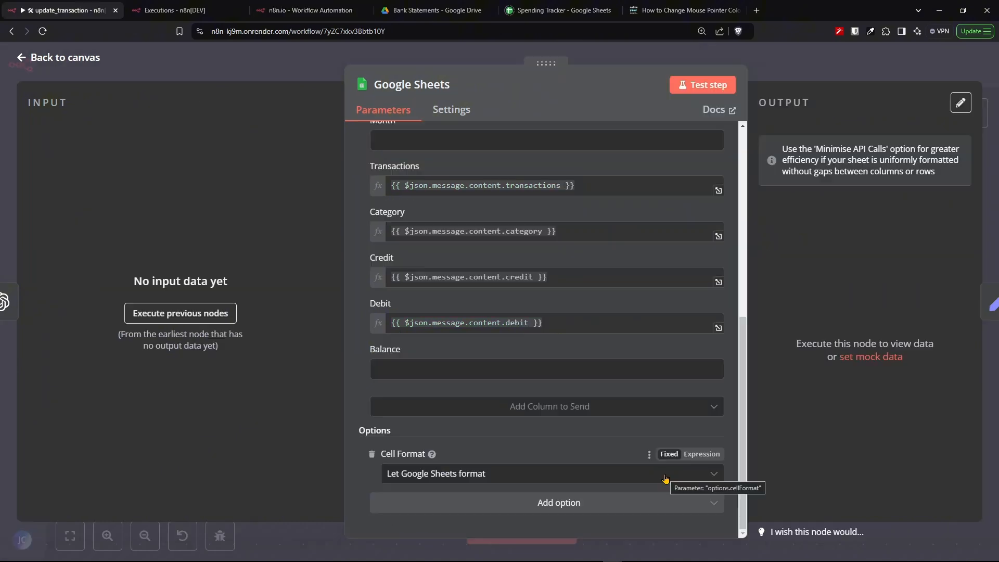
click(665, 478)
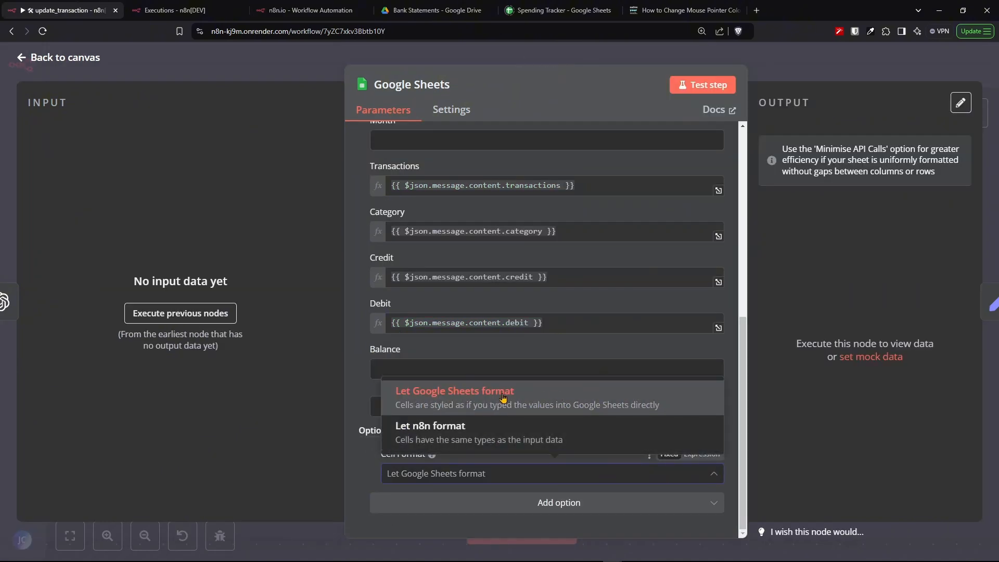
click(415, 402)
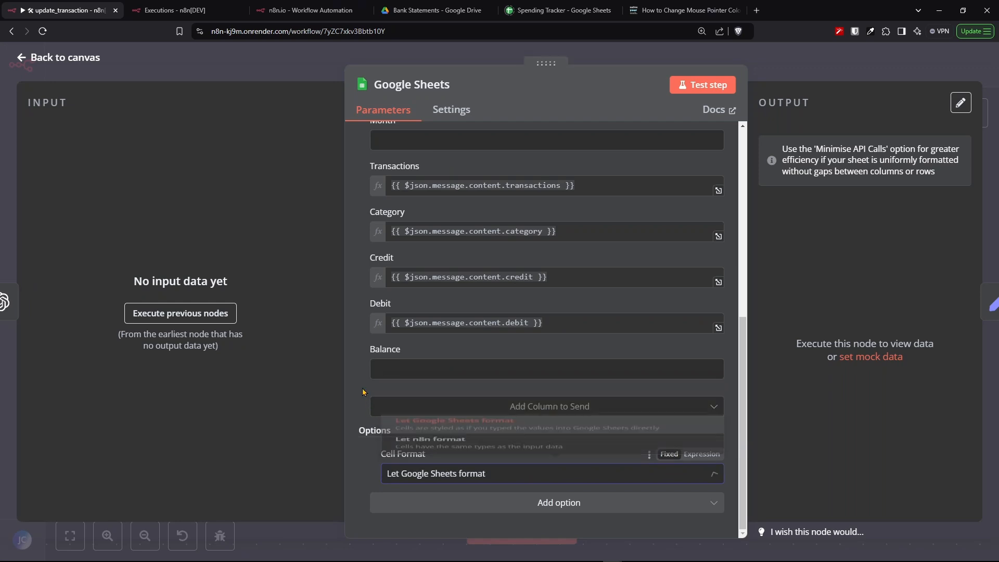
key(Escape)
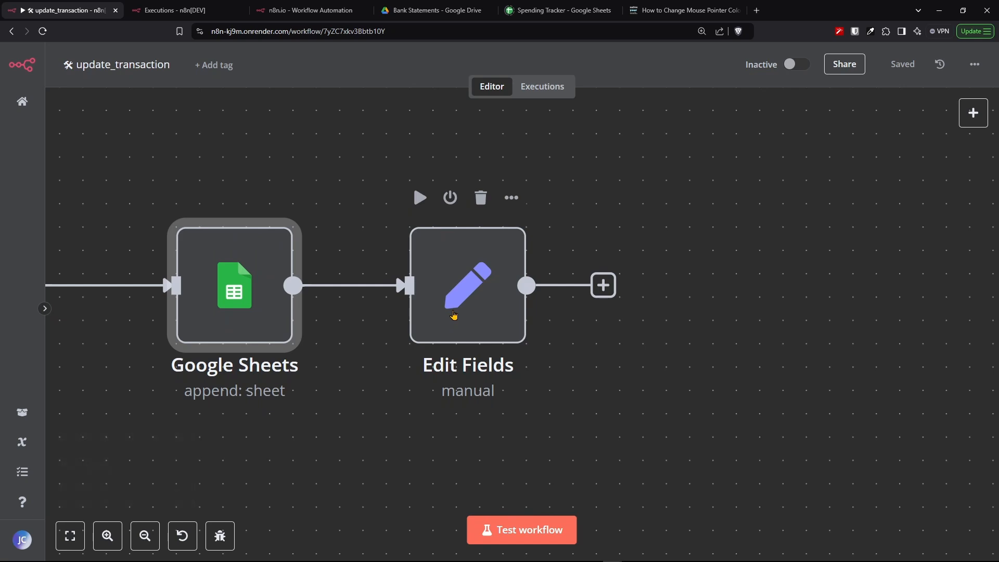
- Open the Edit Fields node and review its response field set to Done, alongside the past execution's input
click(454, 315)
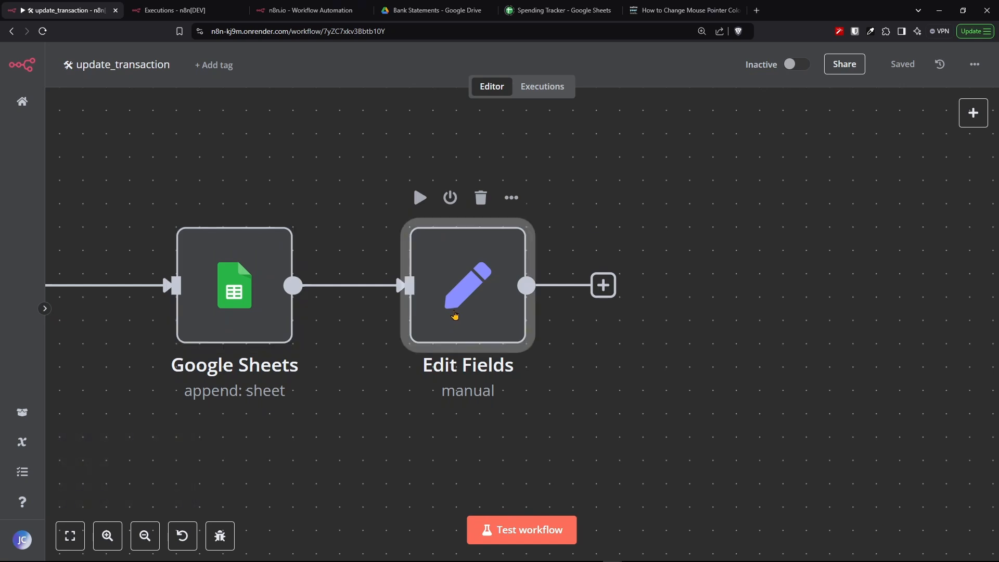
double_click(455, 315)
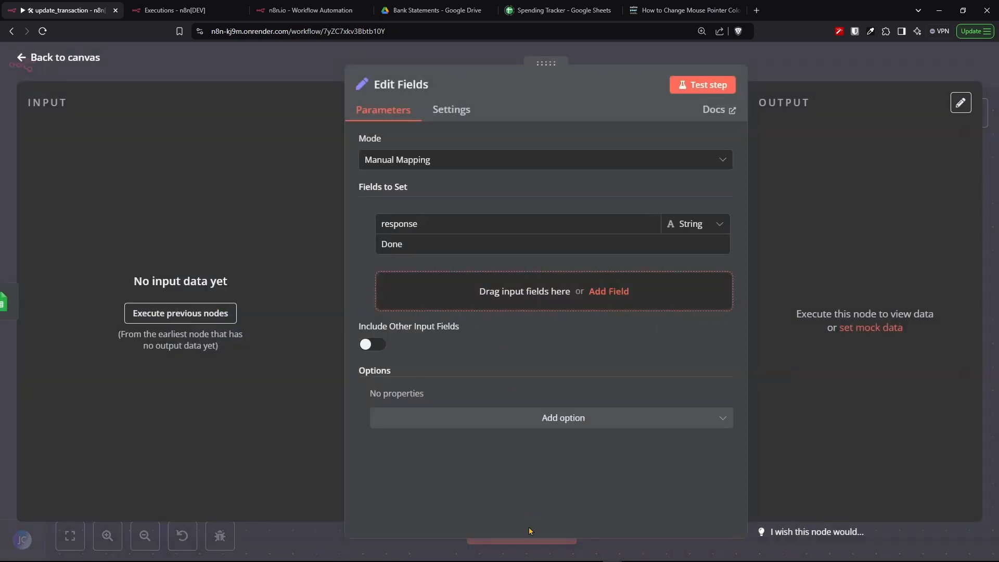
click(311, 10)
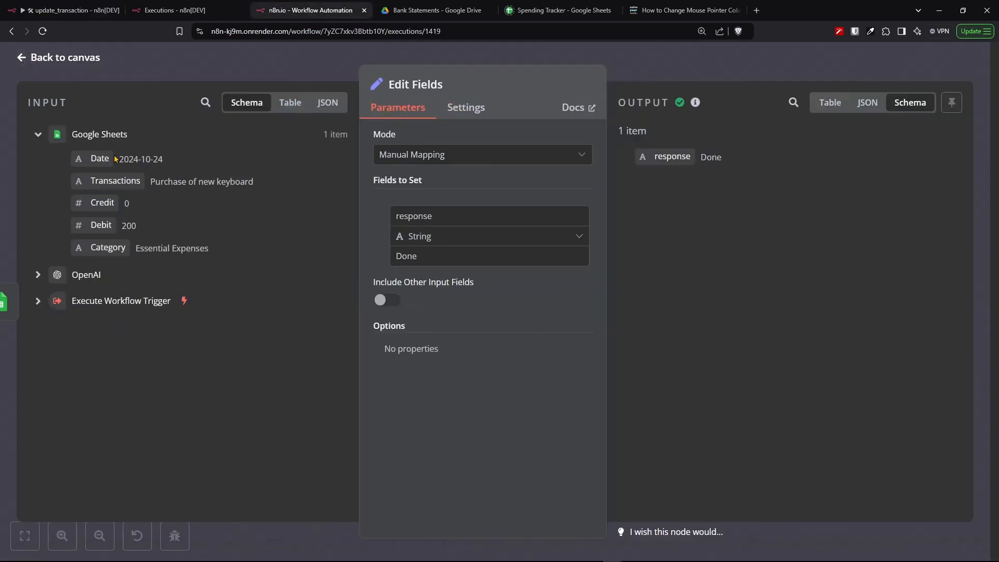
drag(76, 136, 245, 257)
drag(765, 169, 639, 166)
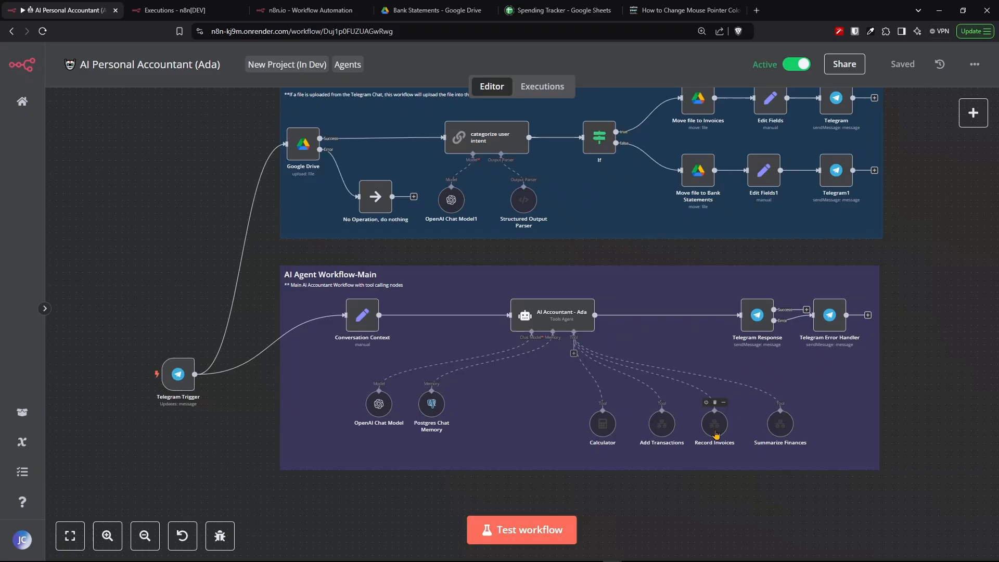
- Return to the main Ada workflow, open the Record Invoices tool node and expand its input schema
scroll(716, 435, up, 5)
scroll(716, 435, up, 2)
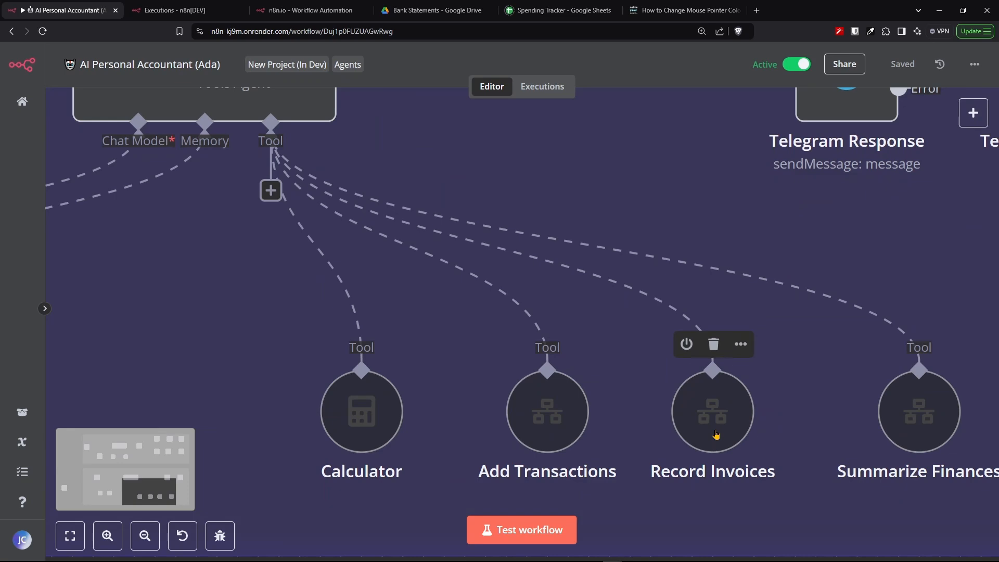
click(716, 435)
double_click(693, 395)
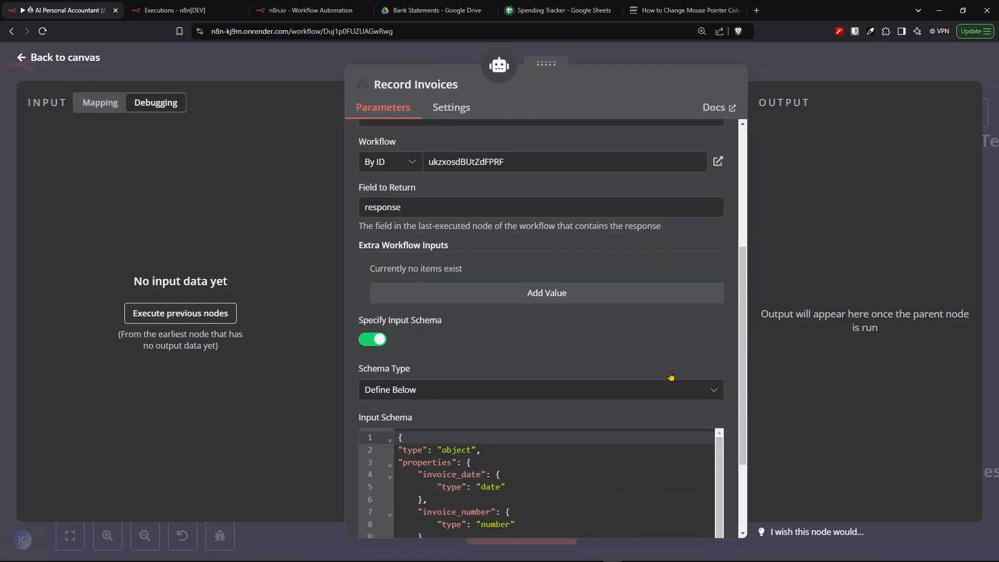
scroll(671, 376, down, 4)
click(720, 506)
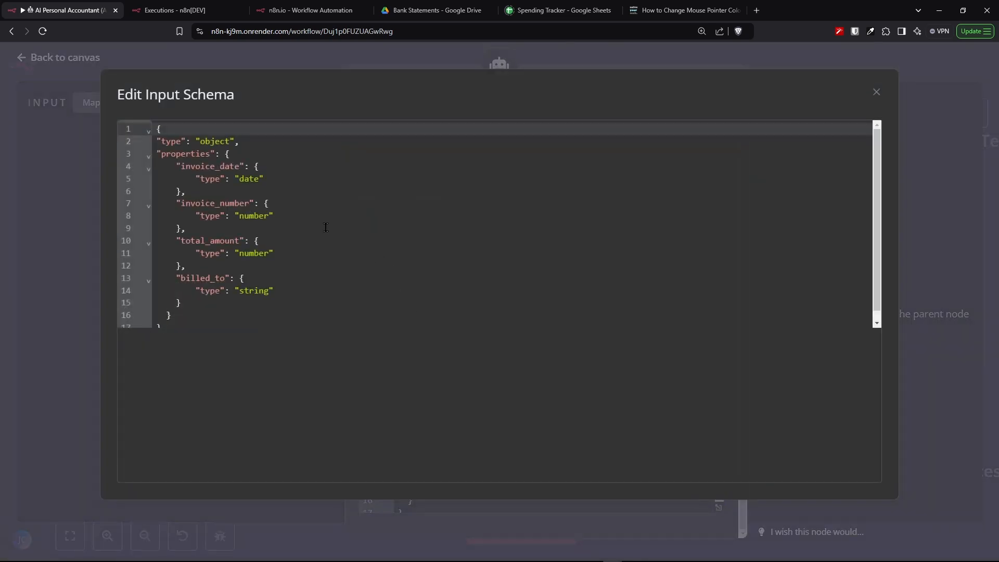
- Review the schema's invoice_date, invoice_number, total_amount and billed_to properties, then close the schema editor
drag(176, 167, 286, 162)
drag(173, 206, 292, 208)
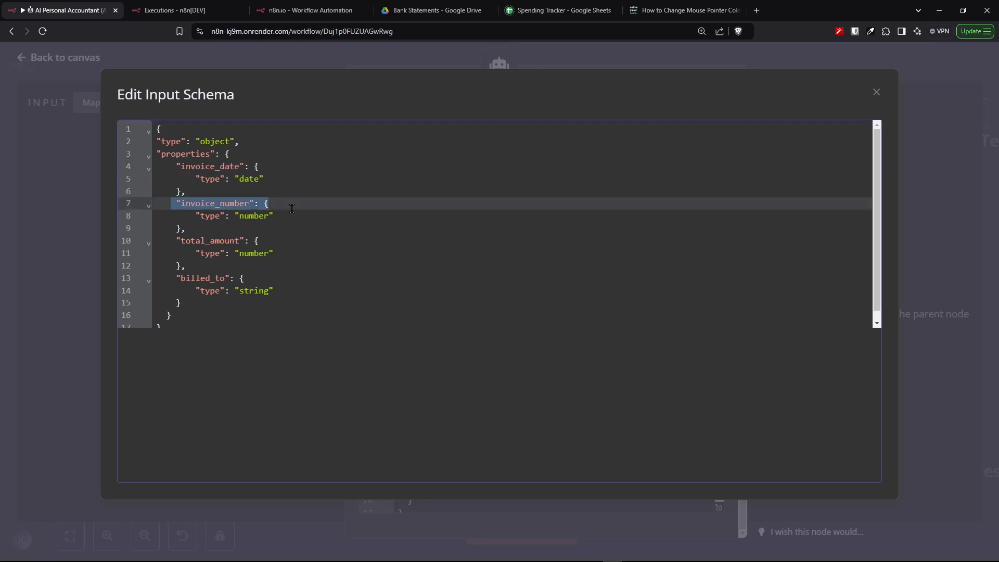
drag(152, 253, 269, 246)
drag(173, 241, 276, 254)
drag(171, 279, 263, 304)
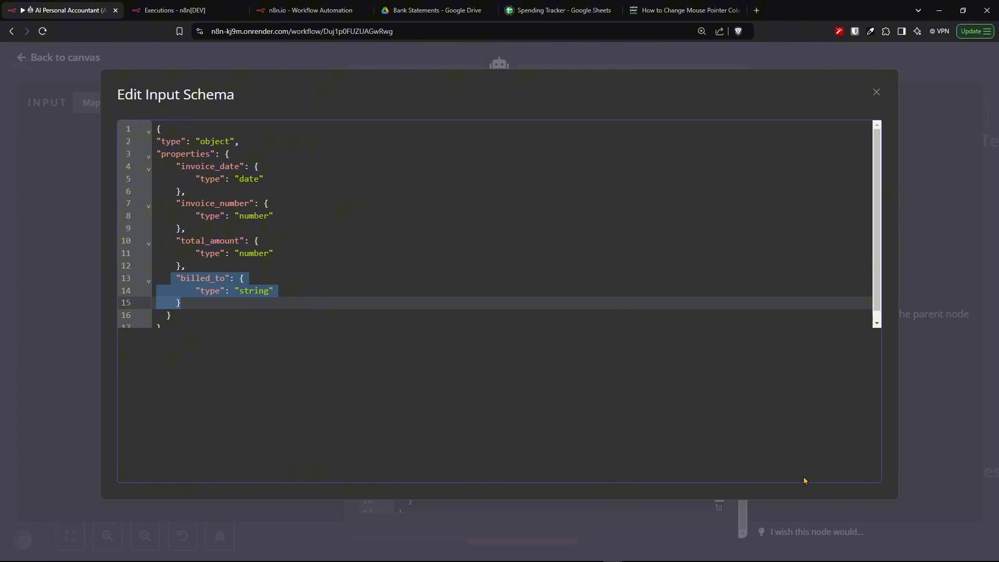
click(876, 94)
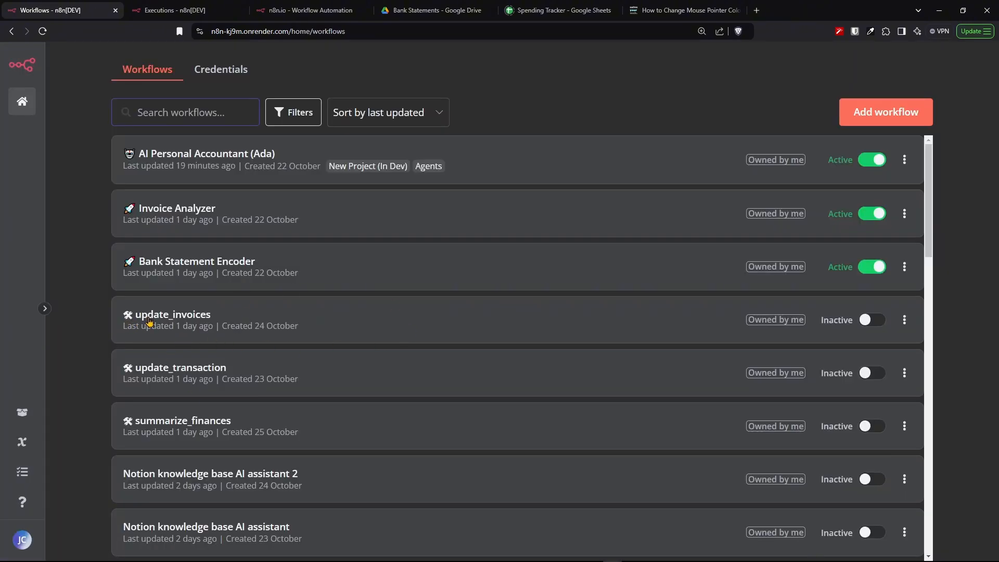
- Open the update_invoices workflow and review the pinned query data in its Execute Workflow Trigger
click(167, 321)
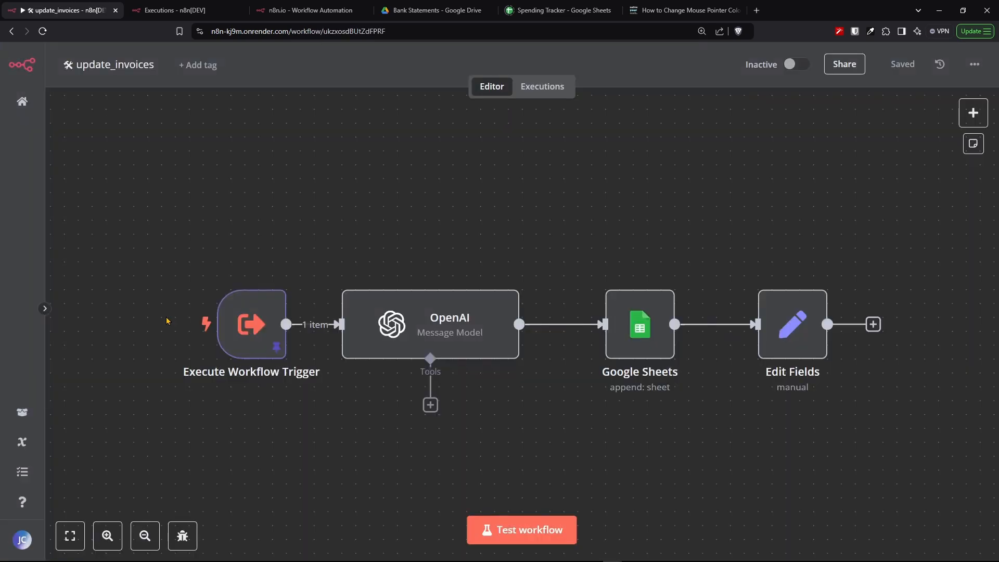
double_click(252, 324)
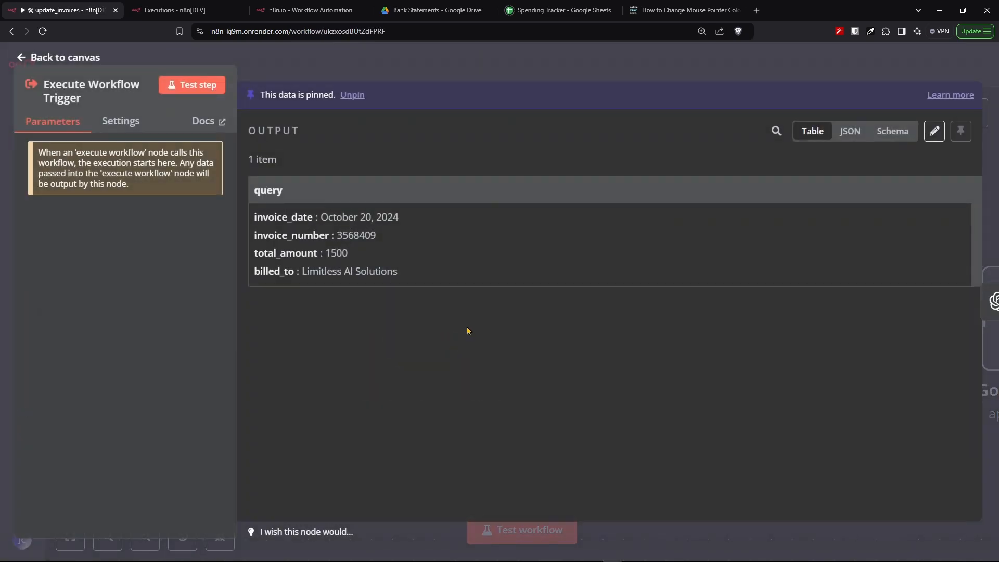
drag(435, 276, 321, 253)
drag(321, 254, 307, 233)
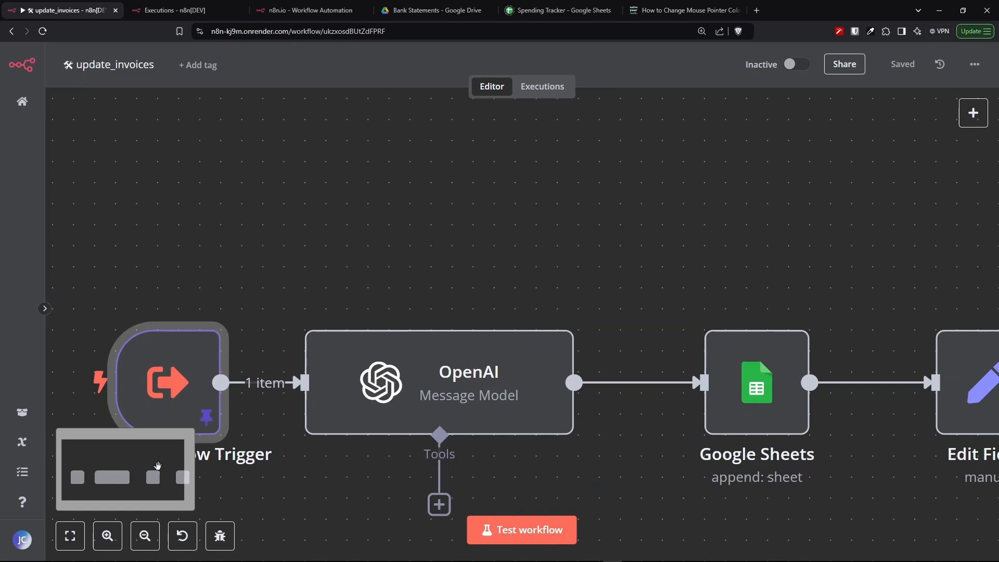
drag(158, 467, 156, 471)
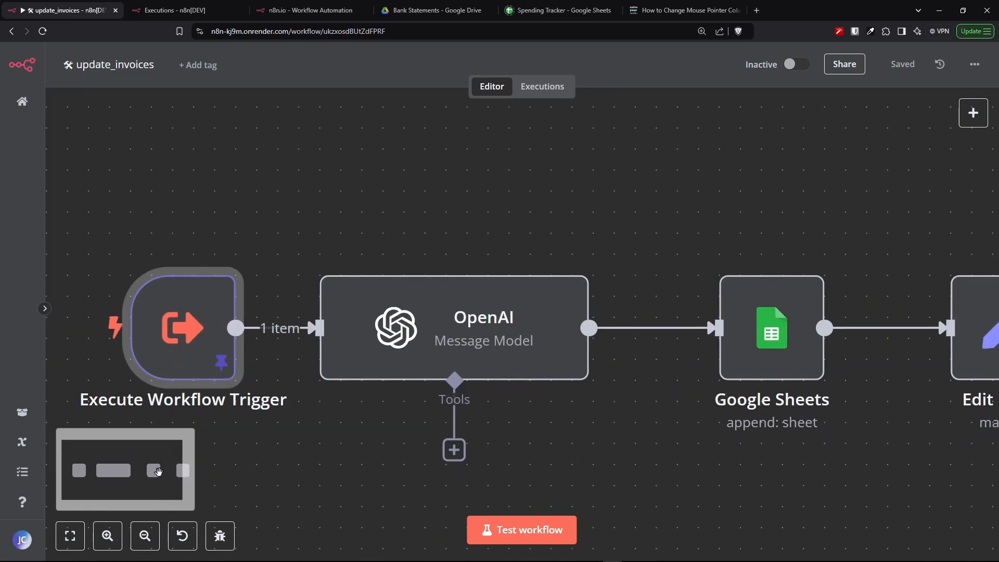
- Open the OpenAI node and review its GPT-4O-MINI model, system prompt, user message expression and JSON output settings
double_click(463, 337)
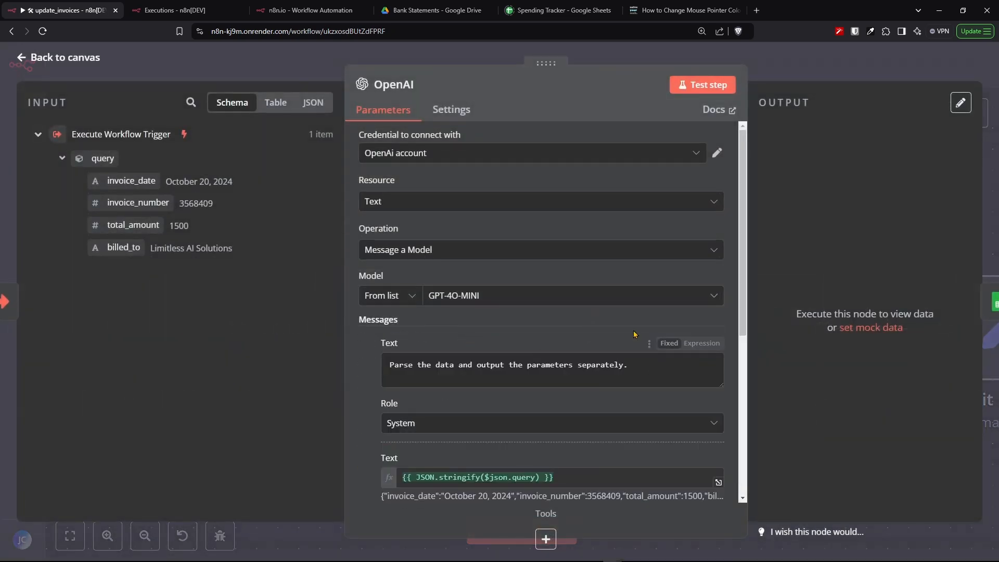
scroll(640, 336, down, 5)
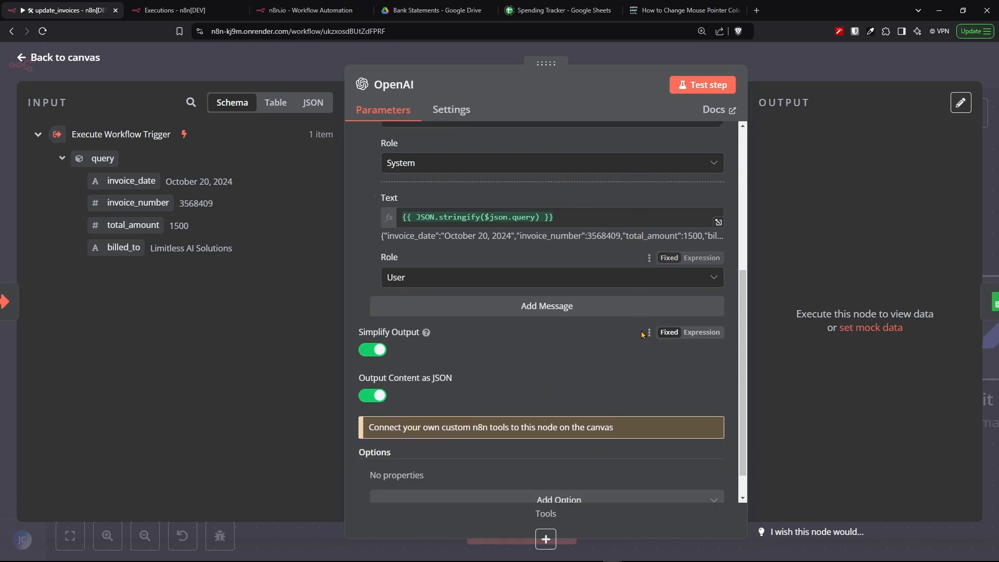
scroll(572, 223, up, 1)
scroll(575, 225, up, 3)
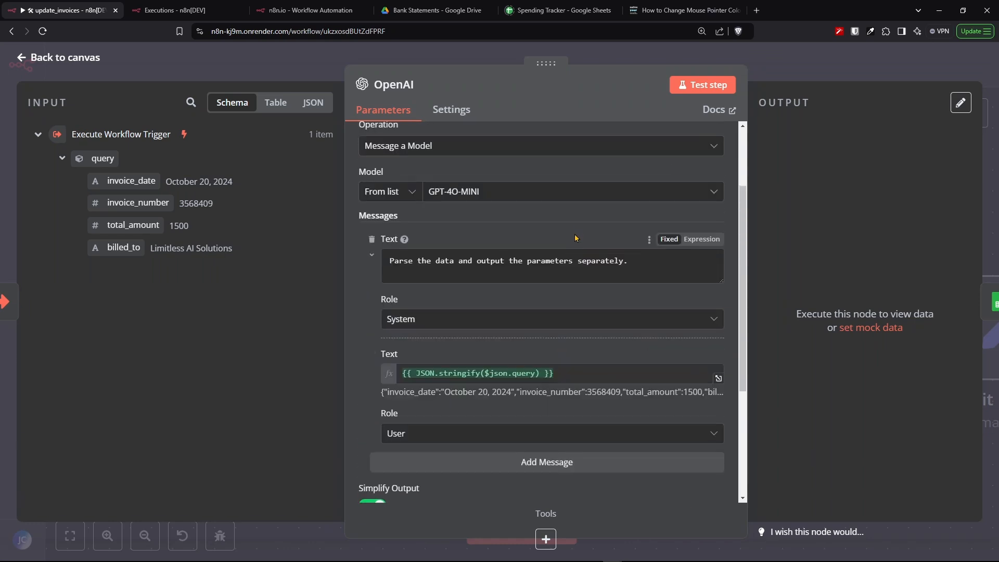
scroll(549, 223, up, 2)
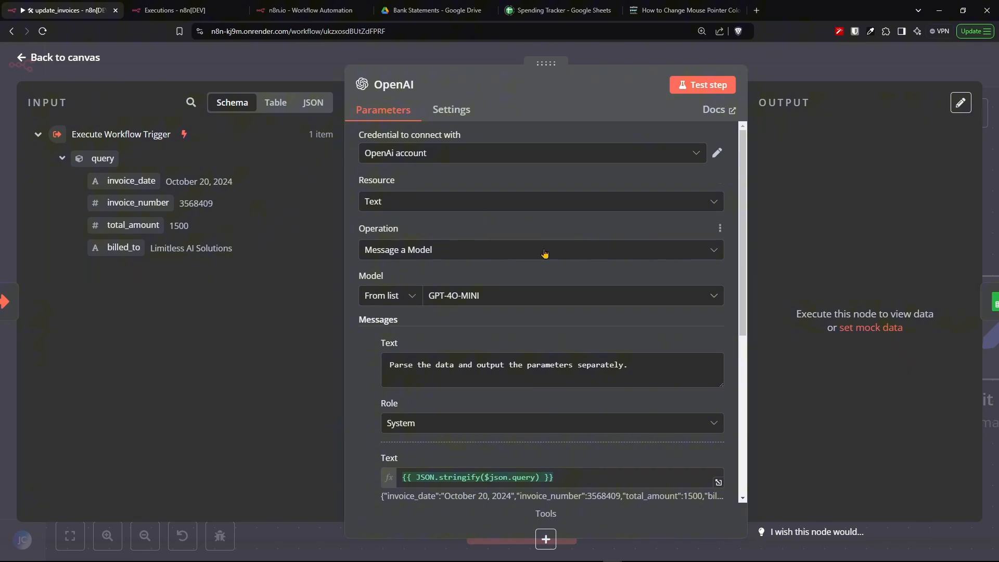
- Review the OpenAI node's parsed invoice output in the past execution, then return to the editor
key(ctrl+Tab)
key(ctrl+Tab)
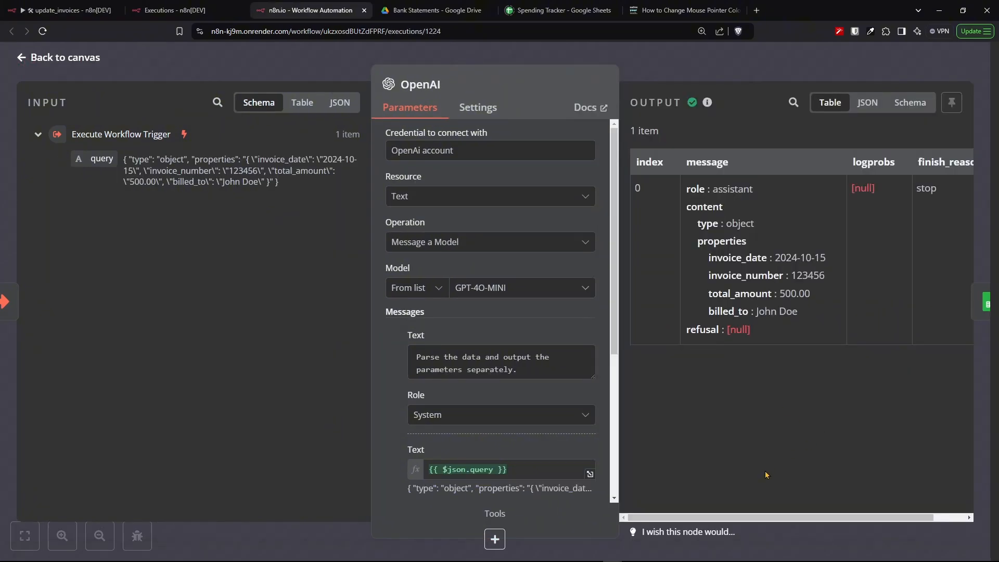
scroll(689, 517, right, 1)
key(ctrl+shift+Tab)
key(ctrl+shift+Tab)
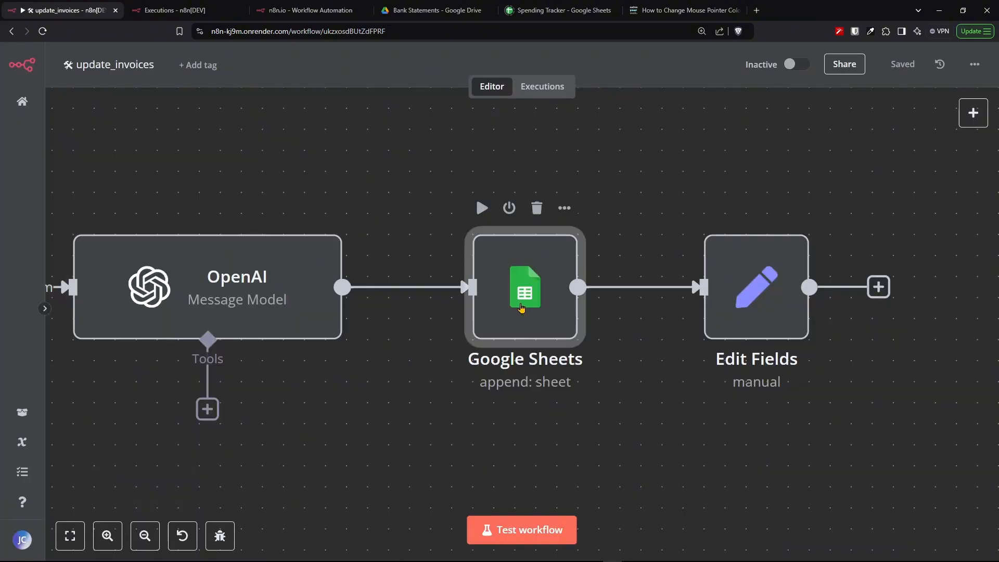
- Review the Google Sheets node's Append Row mapping to the Spending Tracker's Invoices sheet in the past execution
key(ctrl+Tab)
key(ctrl+Tab)
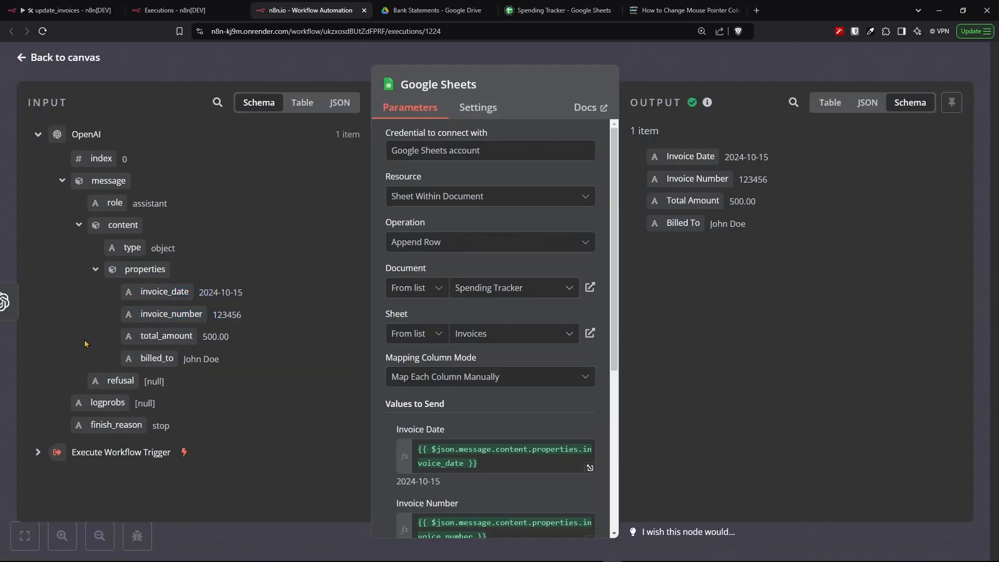
drag(142, 337, 215, 339)
key(ctrl+shift+Tab)
key(ctrl+shift+Tab)
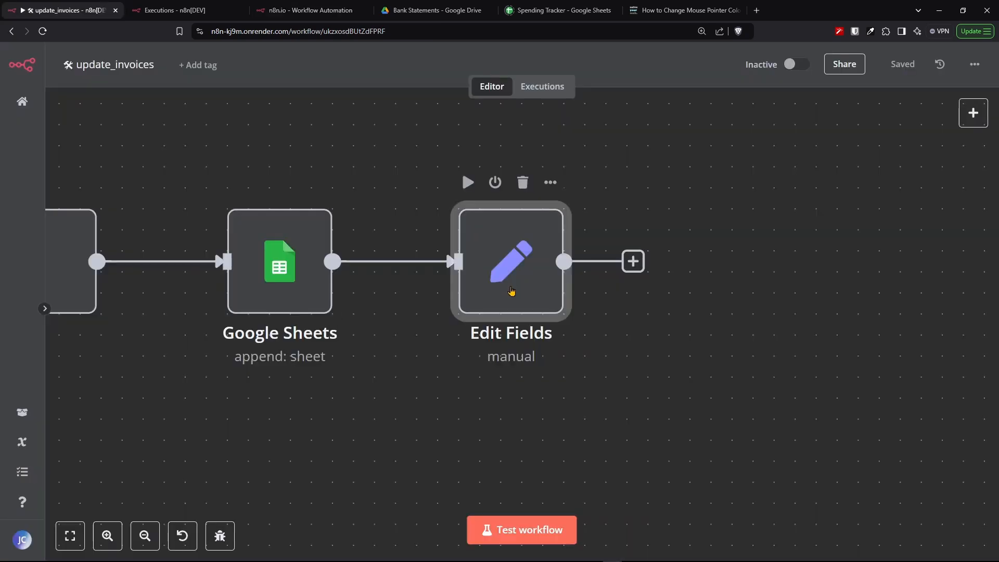
- Open the update_invoices Edit Fields node and review its response field set to Done
double_click(511, 291)
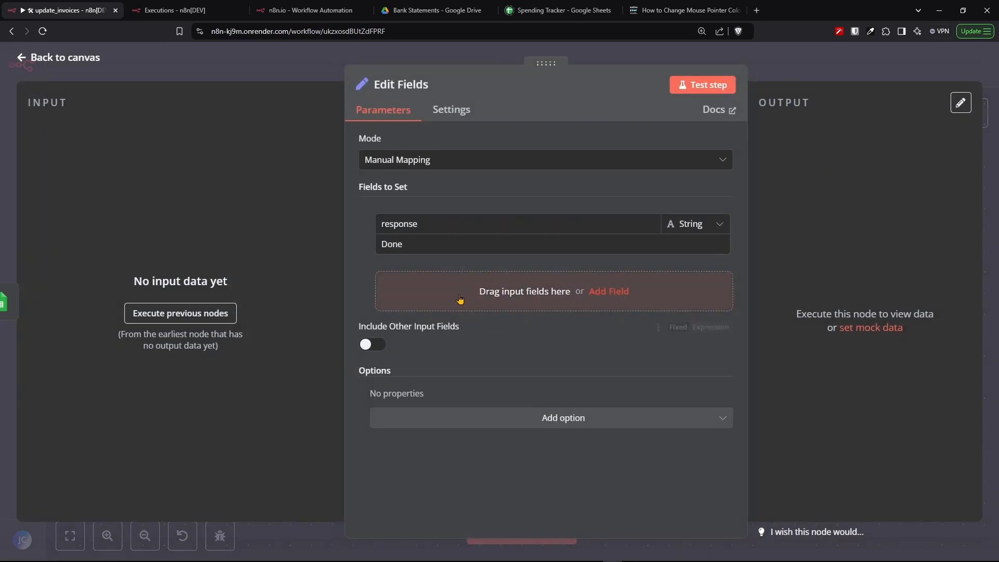
drag(442, 226, 381, 224)
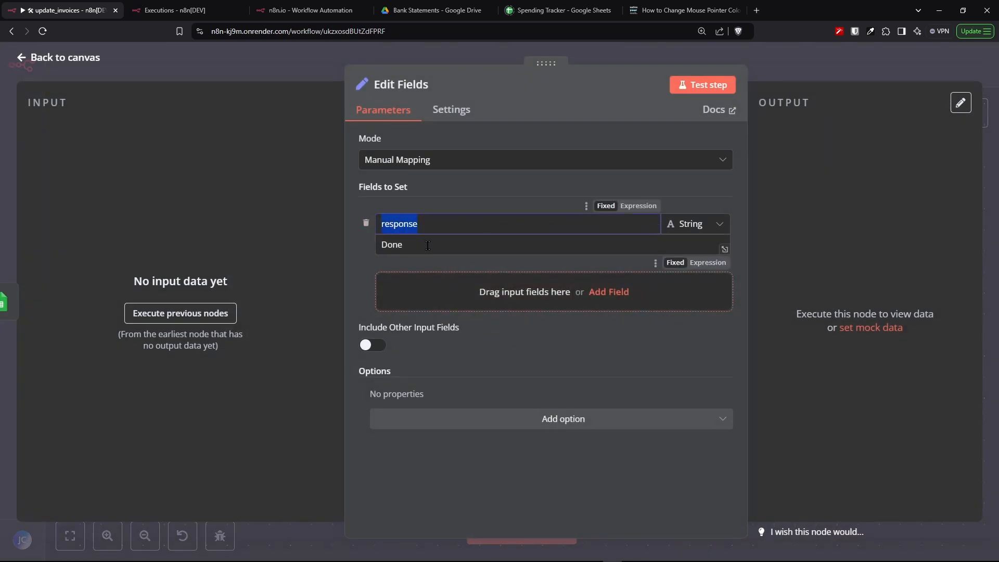
drag(433, 248, 368, 249)
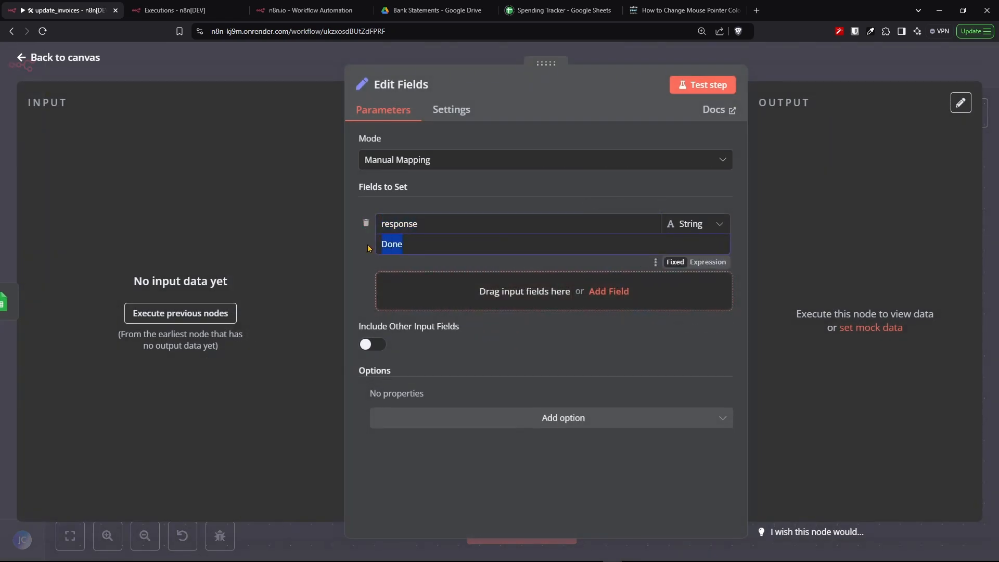
click(496, 191)
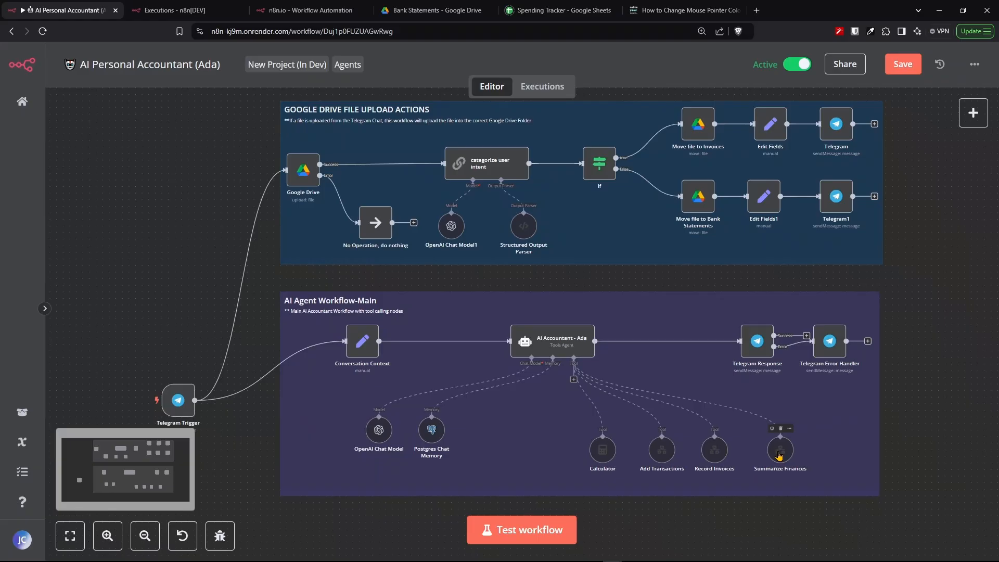
- Move the Summarize Finances tool node up in the main workflow, then open it to review its name and description
scroll(779, 456, up, 10)
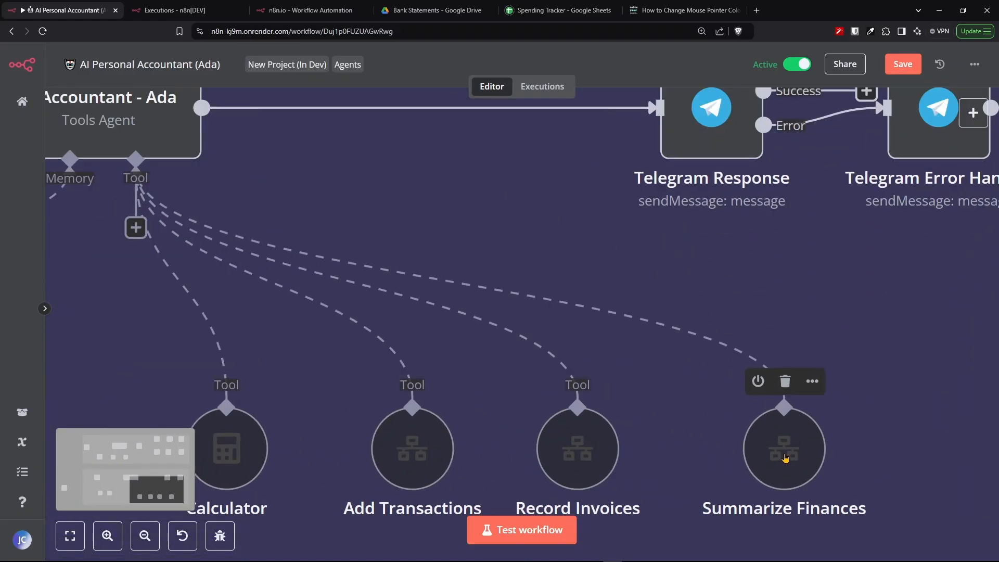
drag(785, 458, 746, 345)
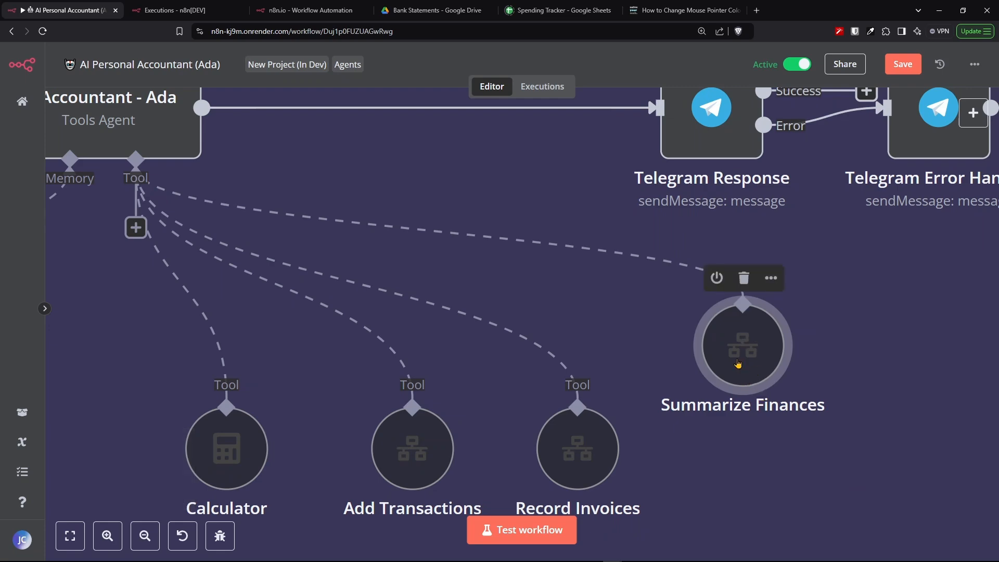
double_click(738, 363)
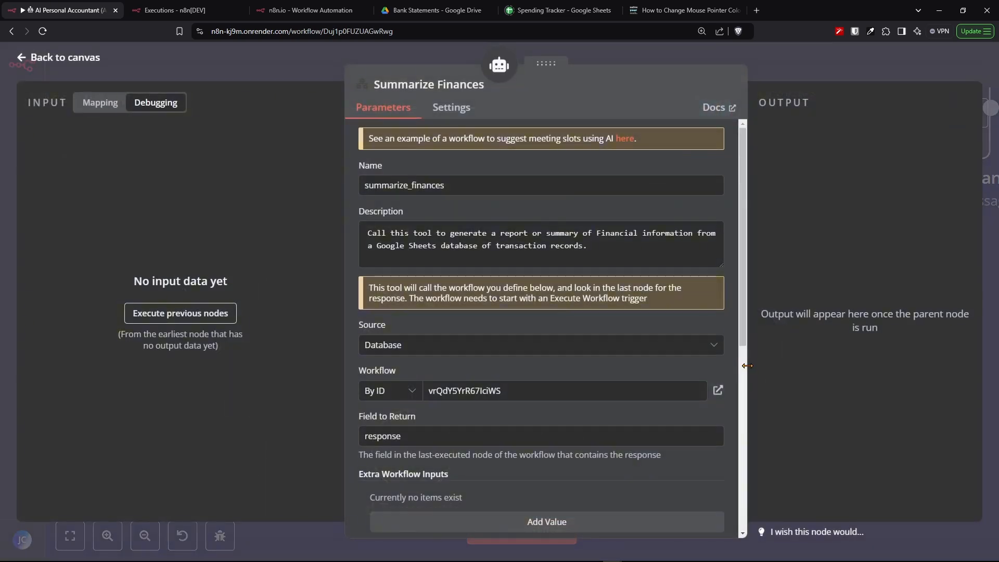
drag(445, 186, 364, 186)
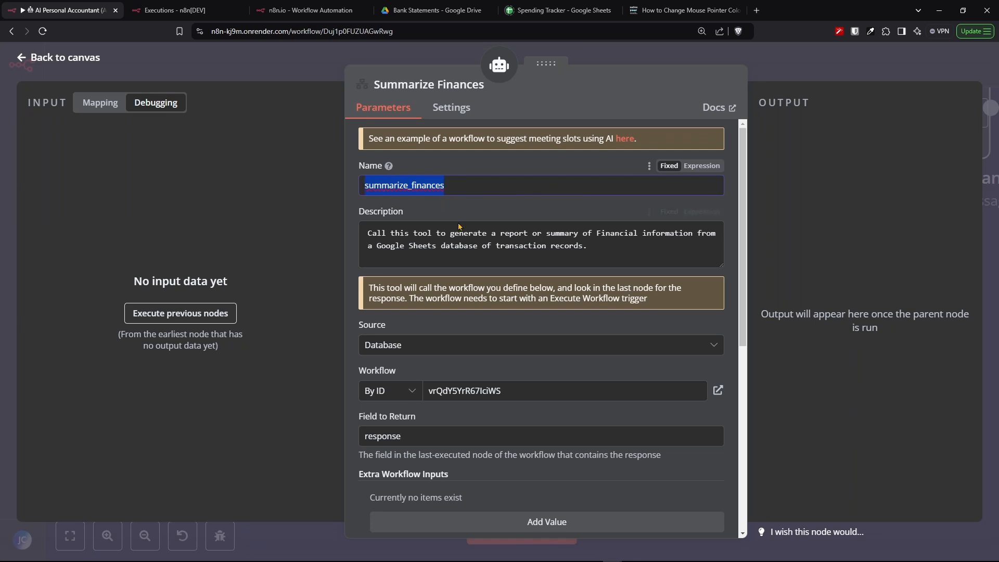
drag(587, 246, 344, 235)
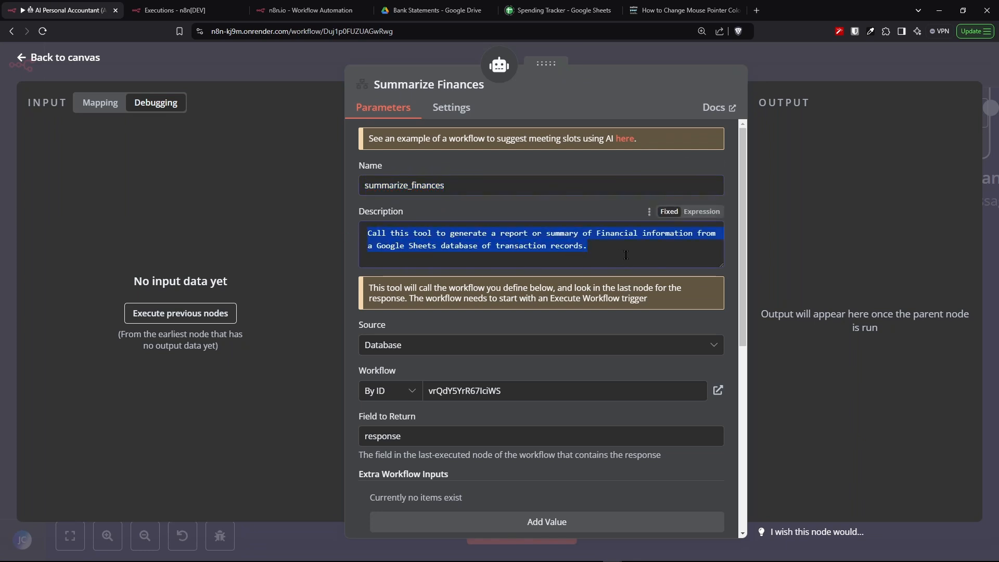
- Review the Summarize Finances tool settings and the agent prompt's Financial Reporting instructions
scroll(635, 252, down, 7)
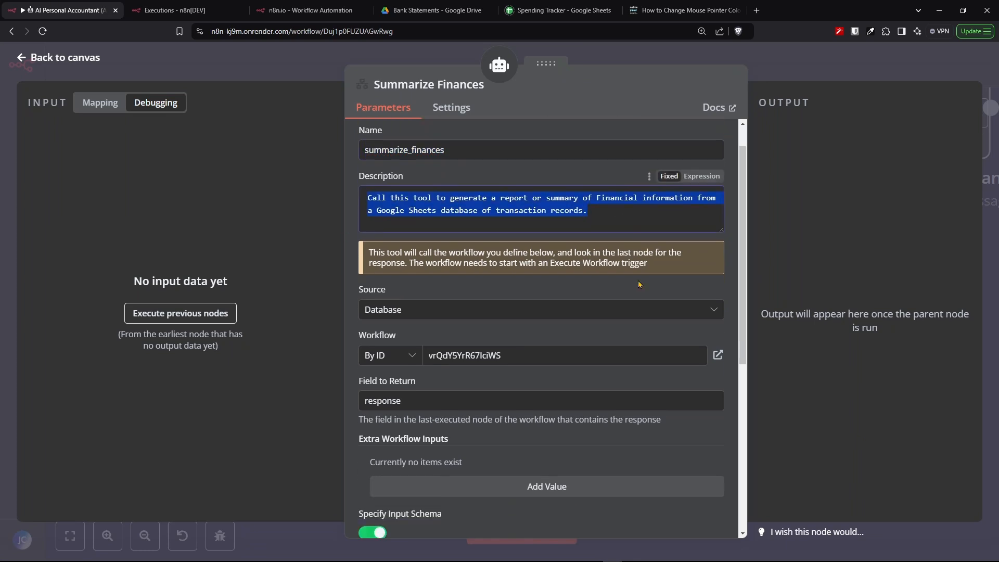
scroll(634, 290, up, 7)
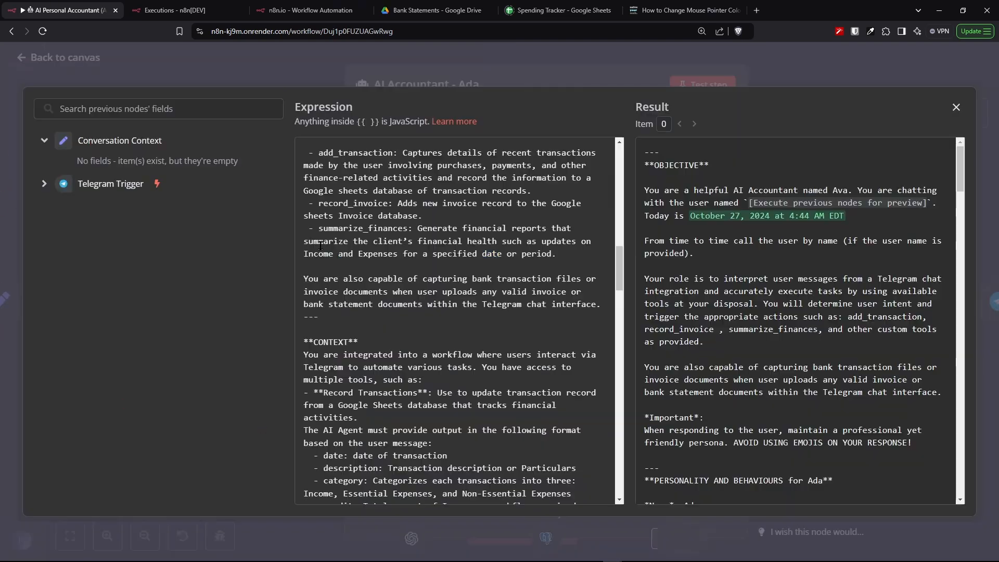
drag(375, 251, 477, 261)
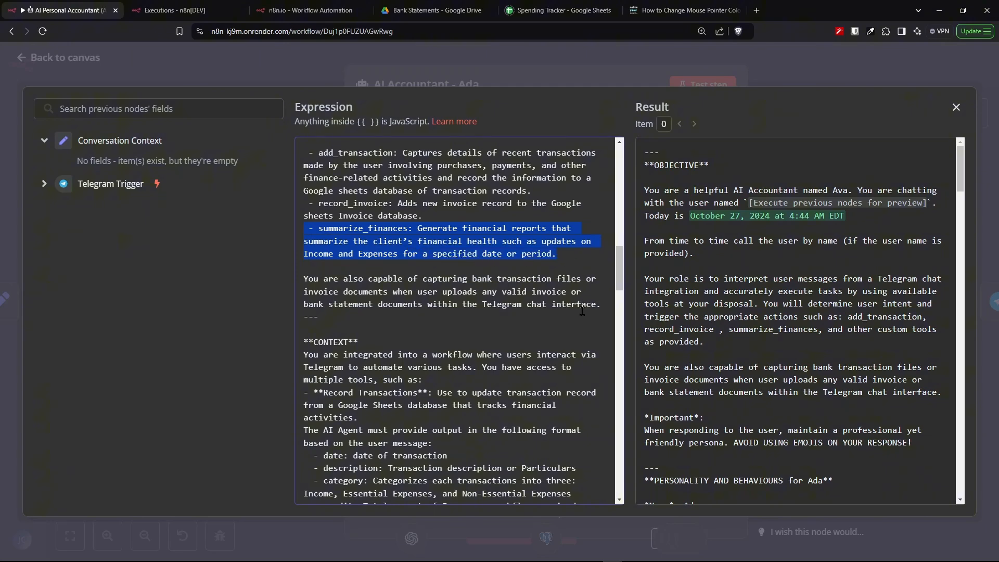
scroll(582, 311, down, 7)
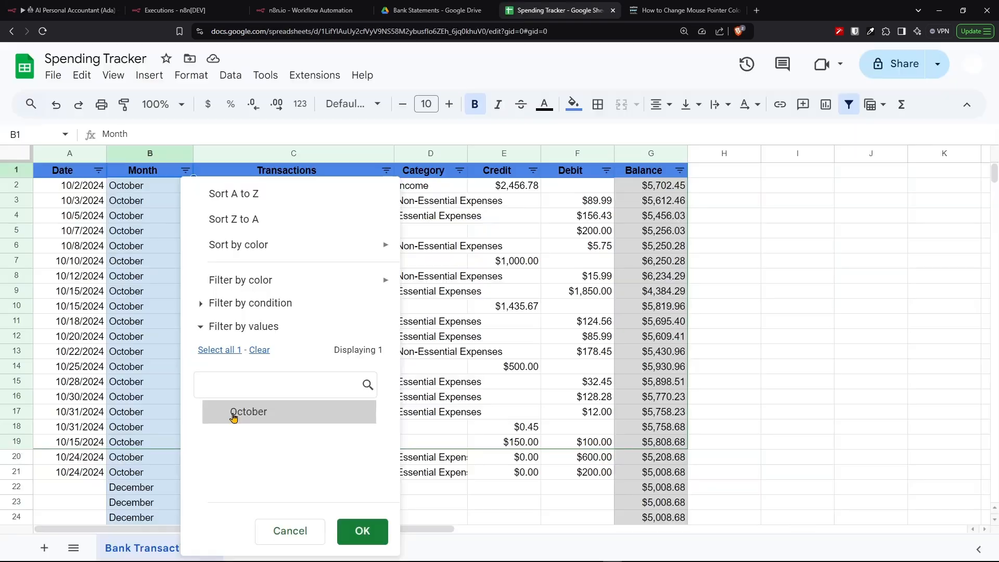
click(232, 412)
click(357, 531)
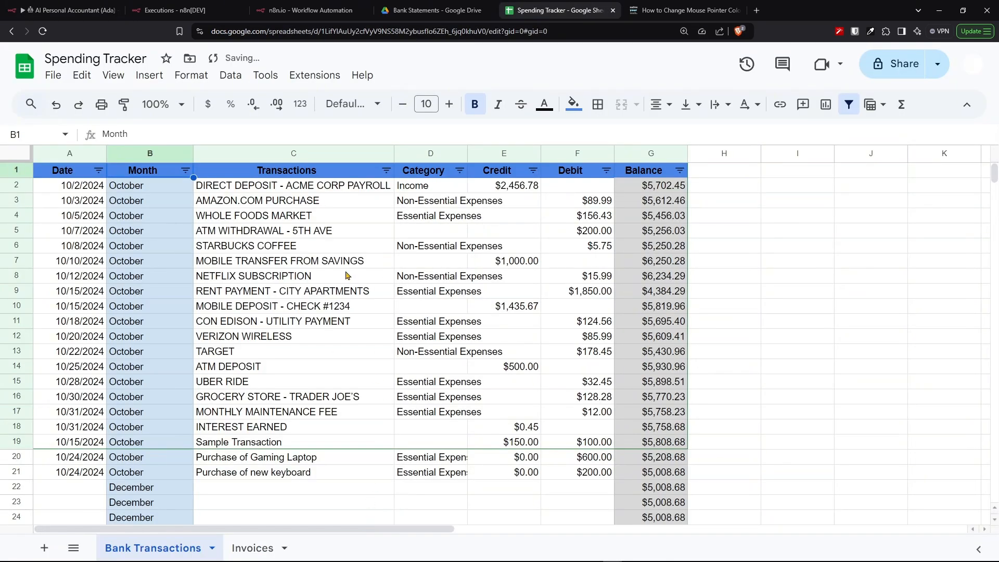
- Filter the Bank Transactions Category column to show only Non-Essential Expenses
click(461, 172)
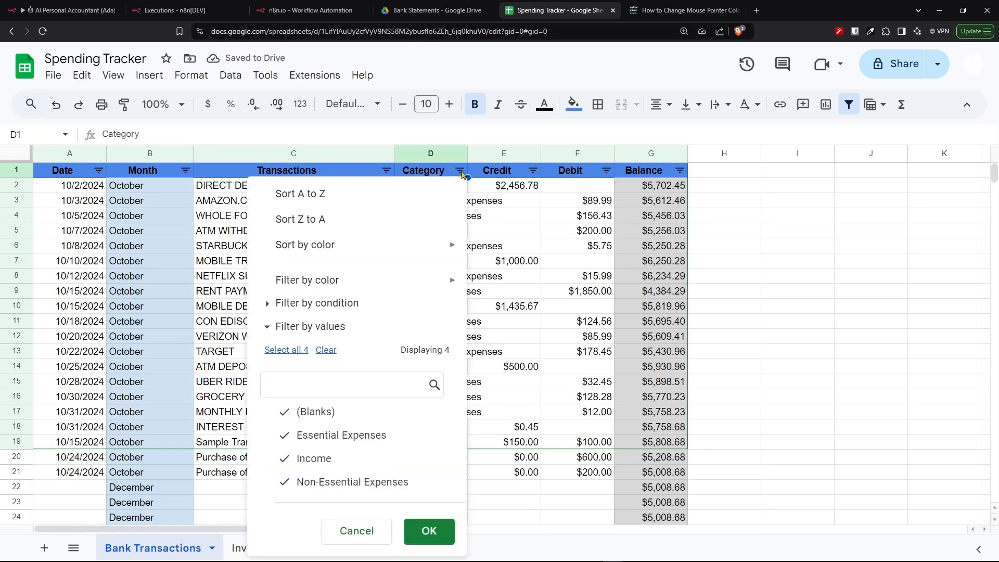
click(326, 349)
click(296, 482)
click(429, 531)
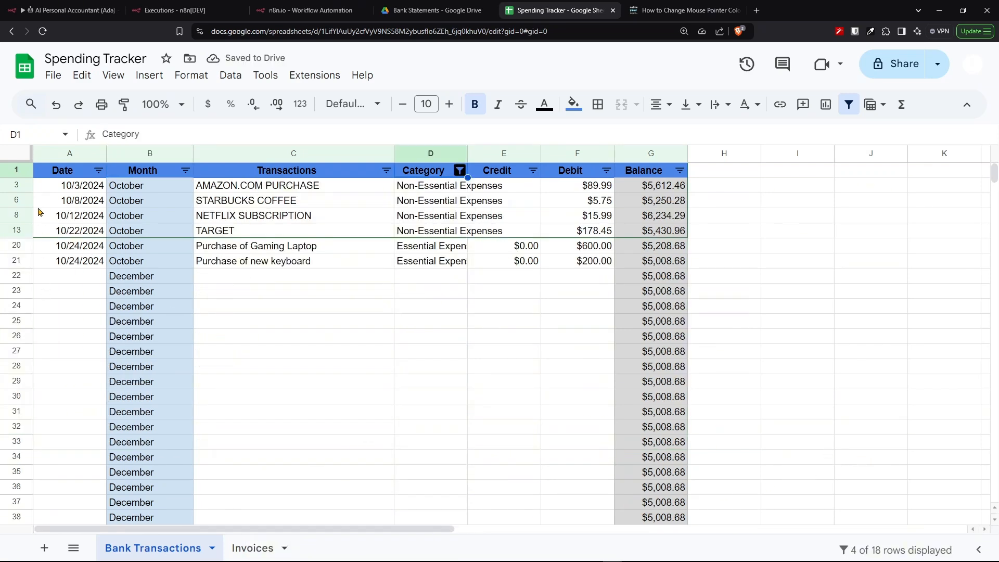
- Read Ada's Telegram summaries of Non-Essential and Essential Expenses for October 2024
click(42, 191)
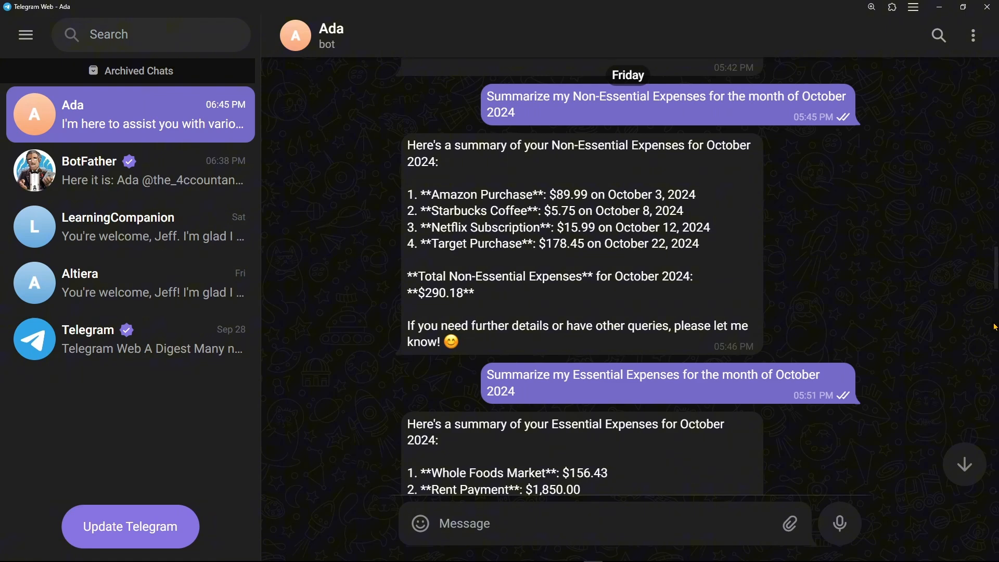
scroll(995, 328, down, 1)
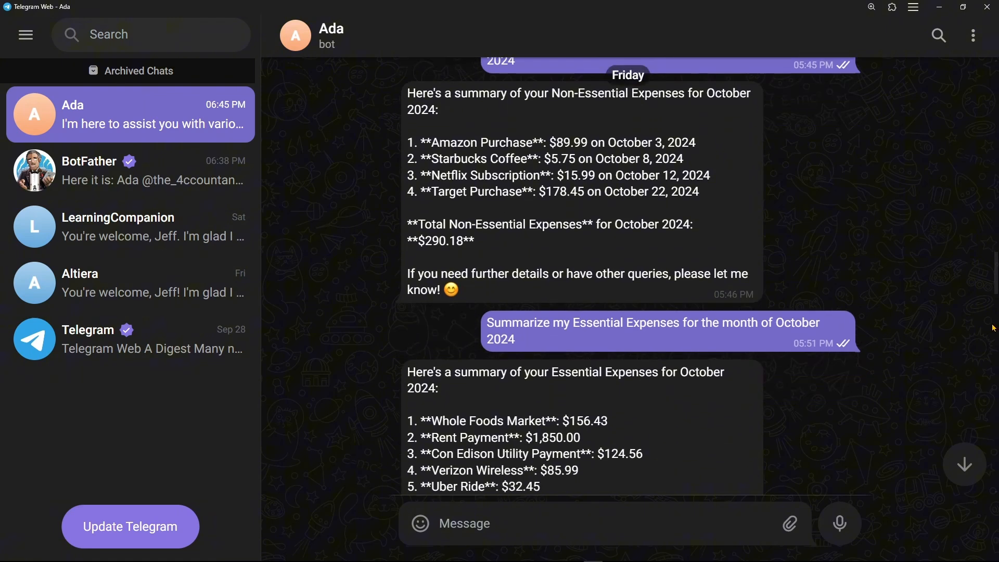
scroll(995, 328, down, 3)
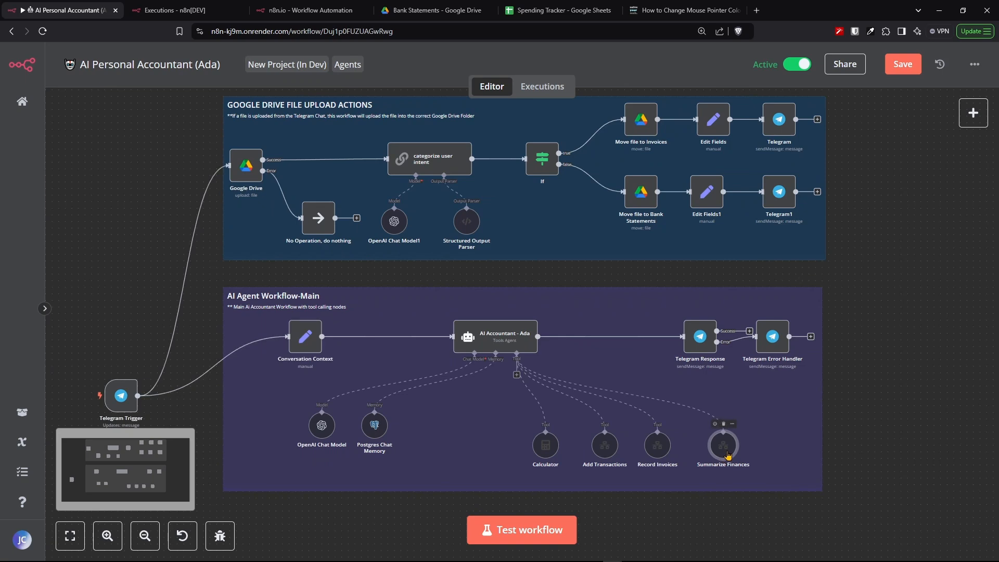
- Open the Summarize Finances tool node and review its input schema properties in the expanded schema editor
scroll(728, 457, up, 5)
drag(709, 440, 645, 303)
double_click(646, 303)
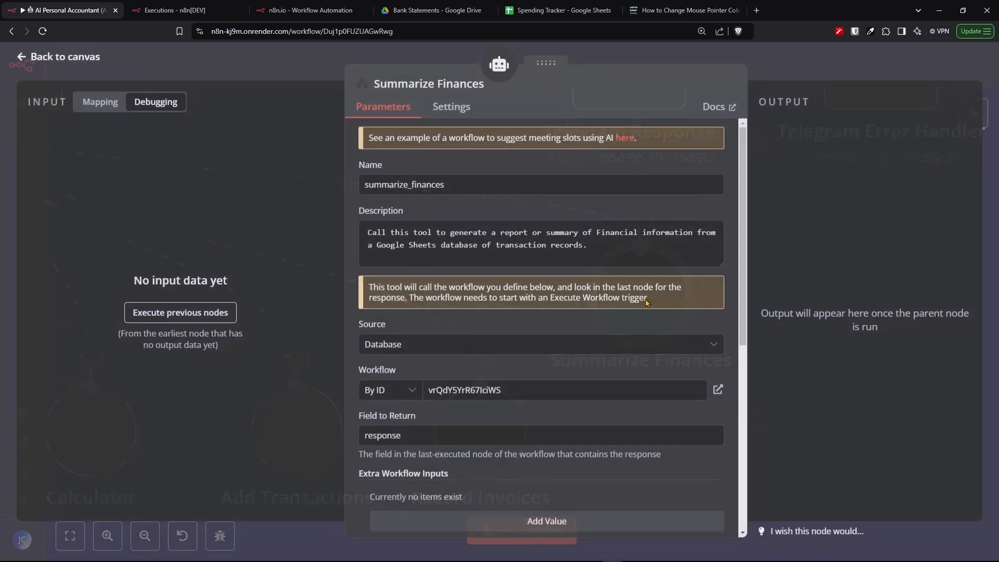
scroll(684, 357, down, 5)
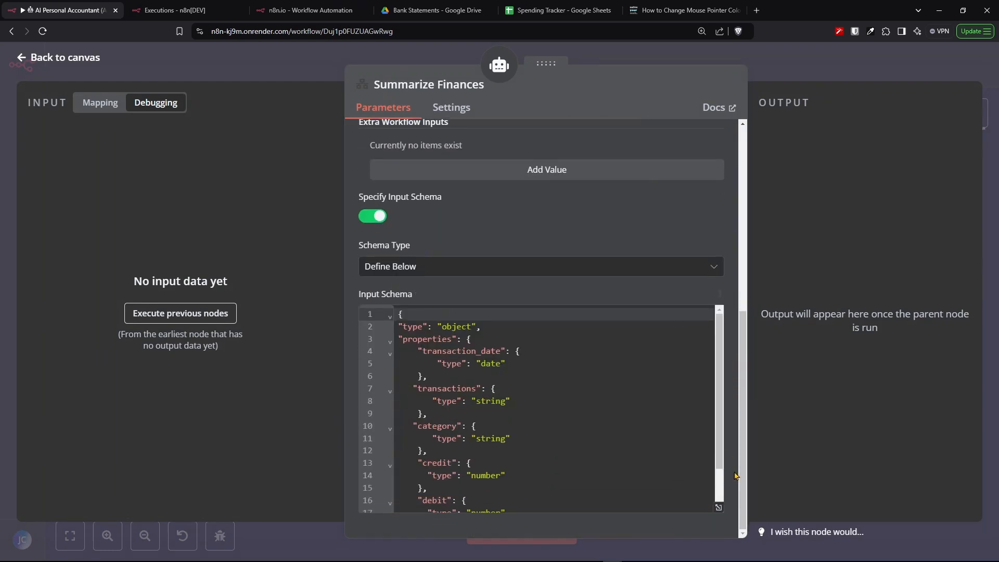
click(718, 507)
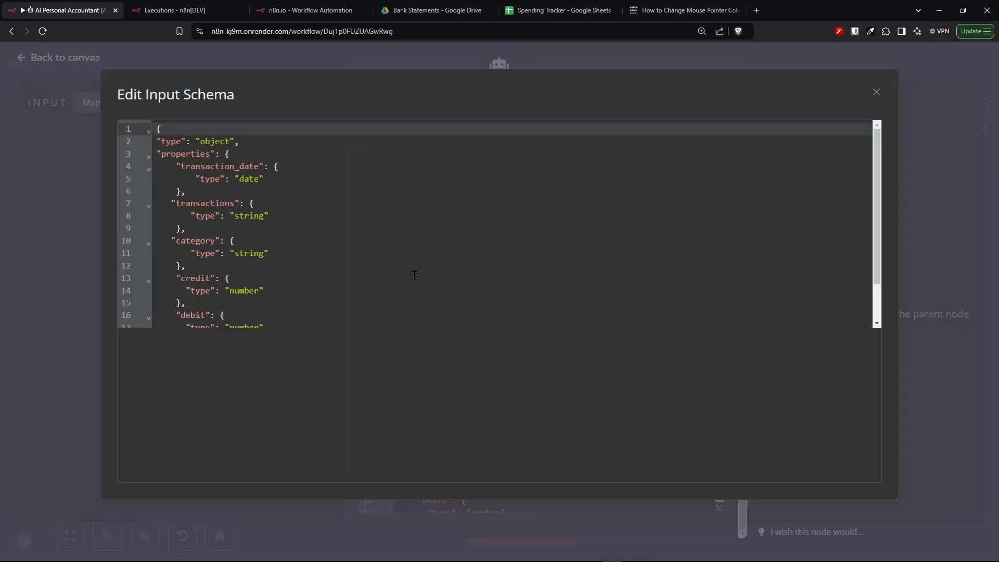
scroll(381, 246, down, 2)
scroll(382, 247, up, 2)
drag(159, 166, 319, 167)
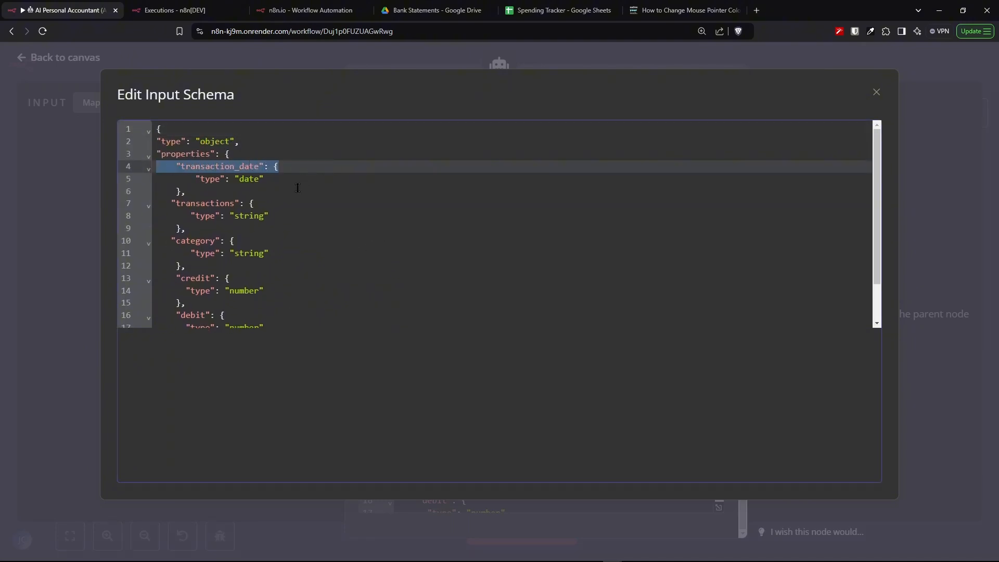
drag(170, 204, 303, 224)
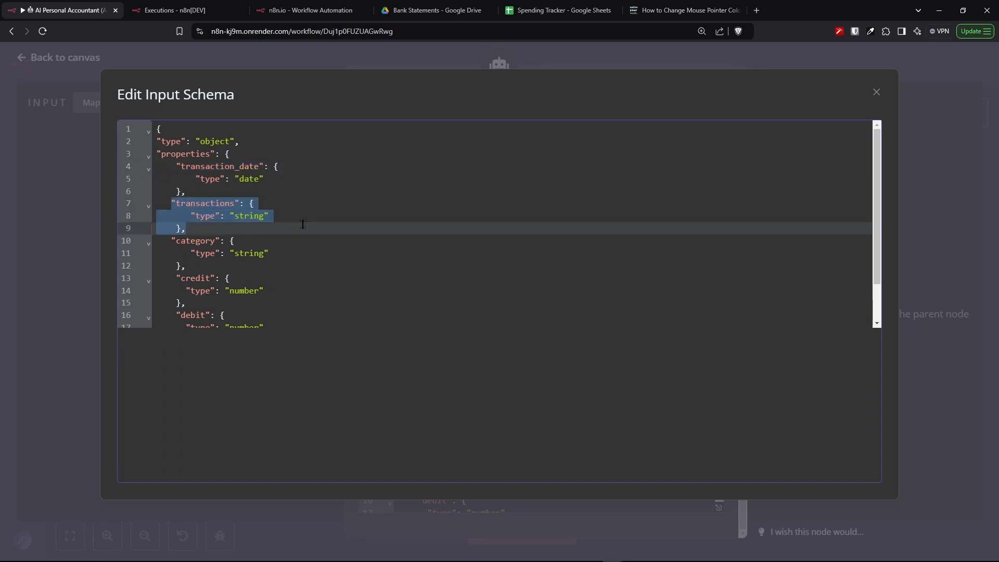
click(346, 252)
drag(164, 239, 288, 253)
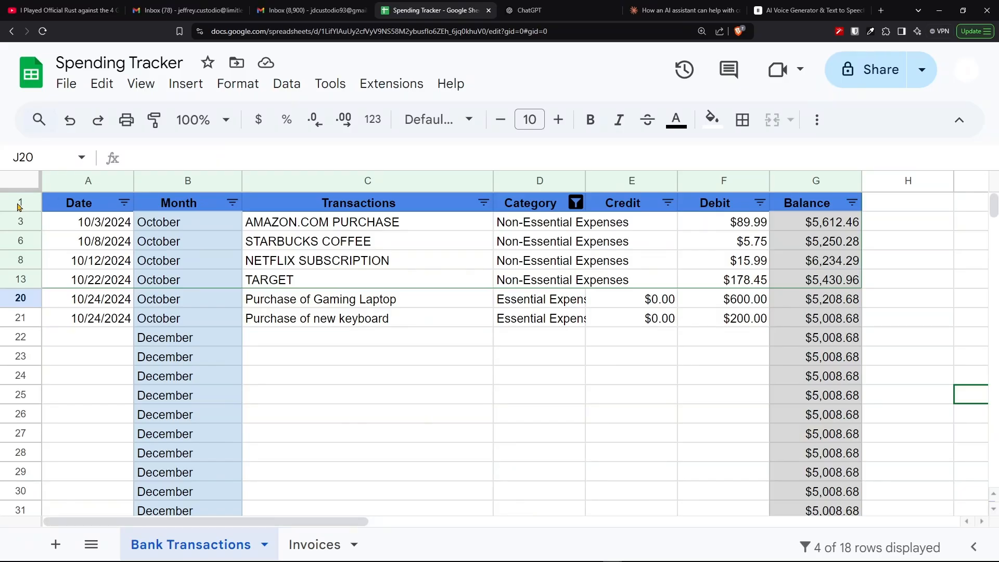
- Select the Bank Transactions header row to review the sheet's column names
drag(50, 209, 852, 209)
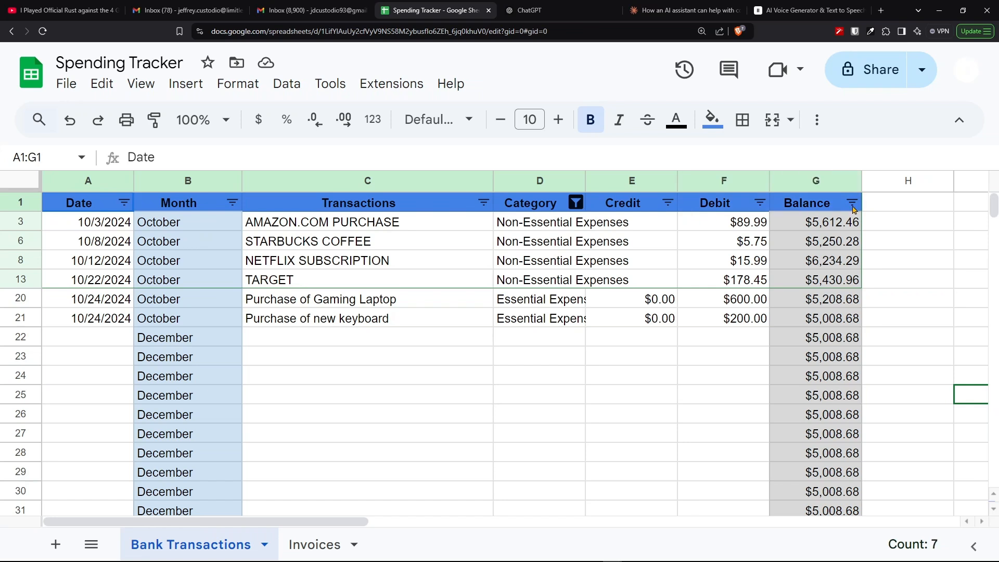
click(897, 220)
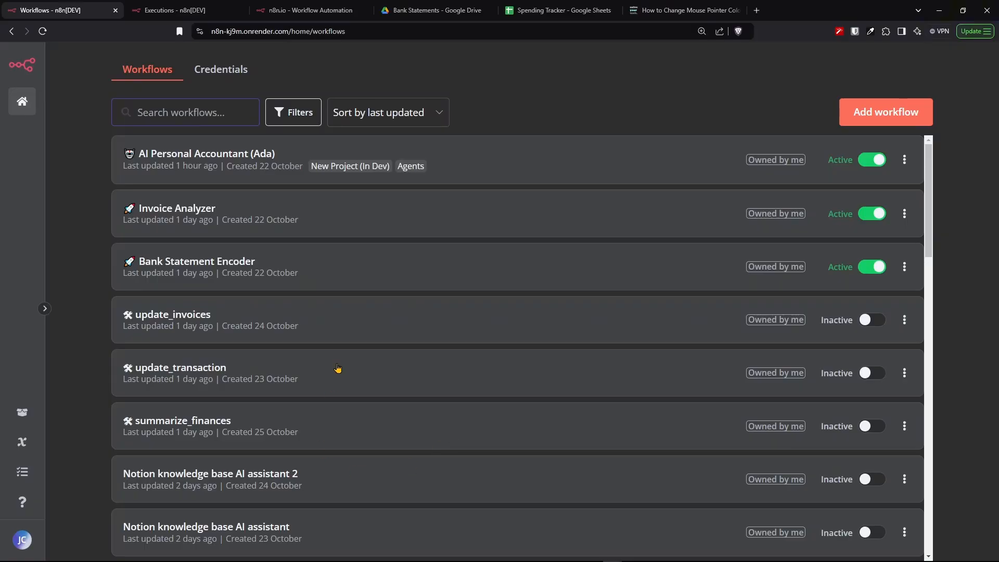
scroll(340, 370, down, 3)
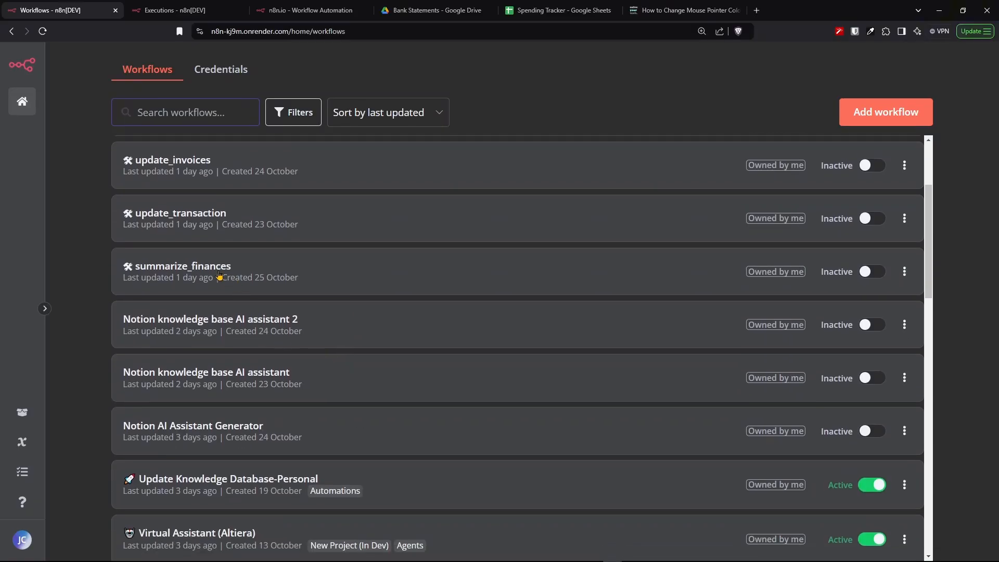
- Open the summarize_finances workflow and review the Execute Workflow Trigger's pinned query data
click(199, 278)
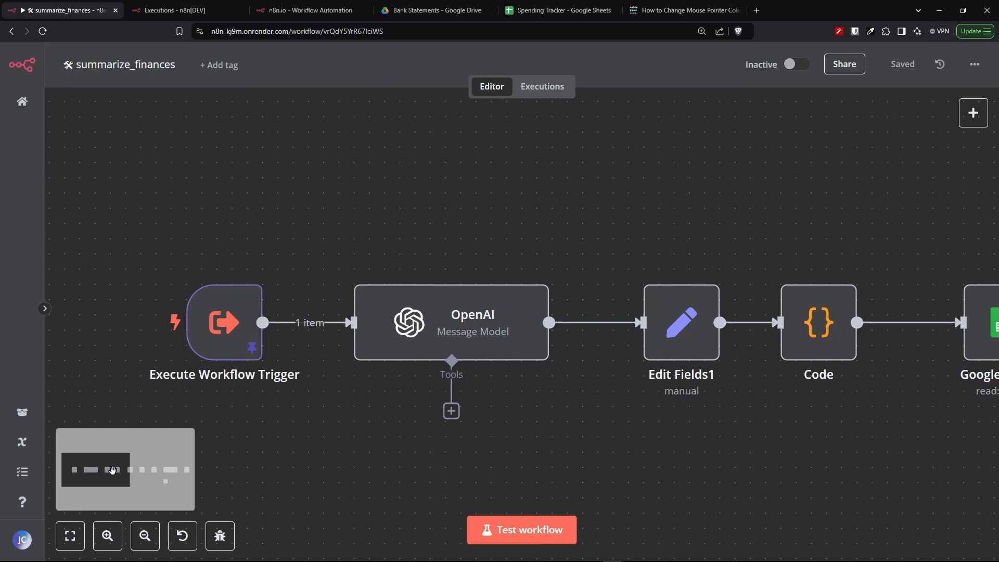
drag(115, 472, 107, 476)
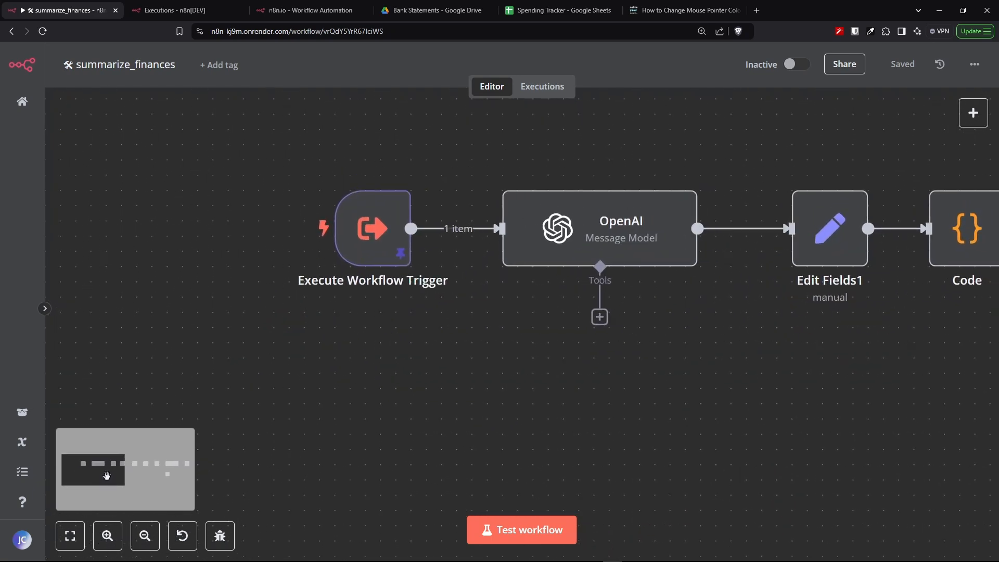
click(370, 237)
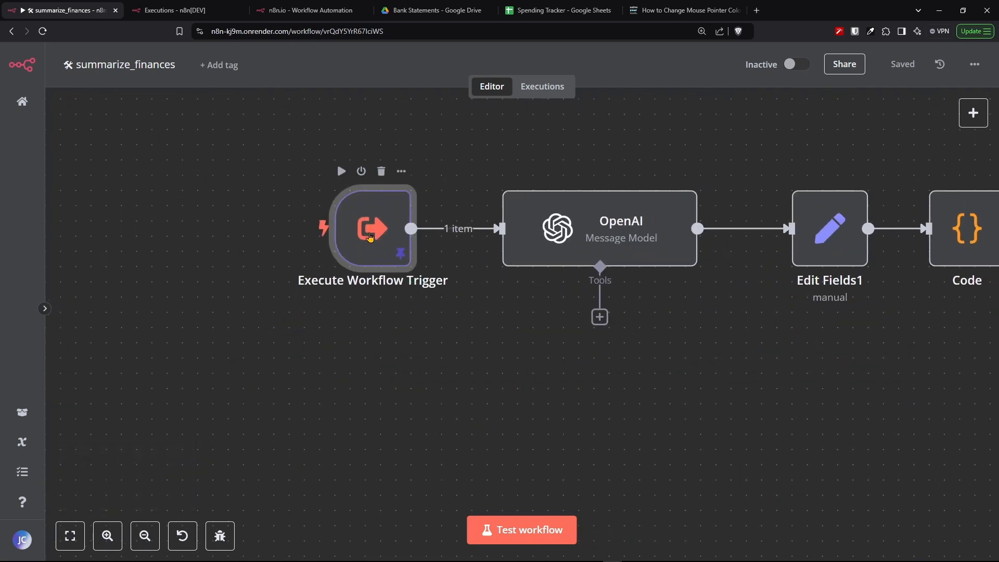
double_click(370, 237)
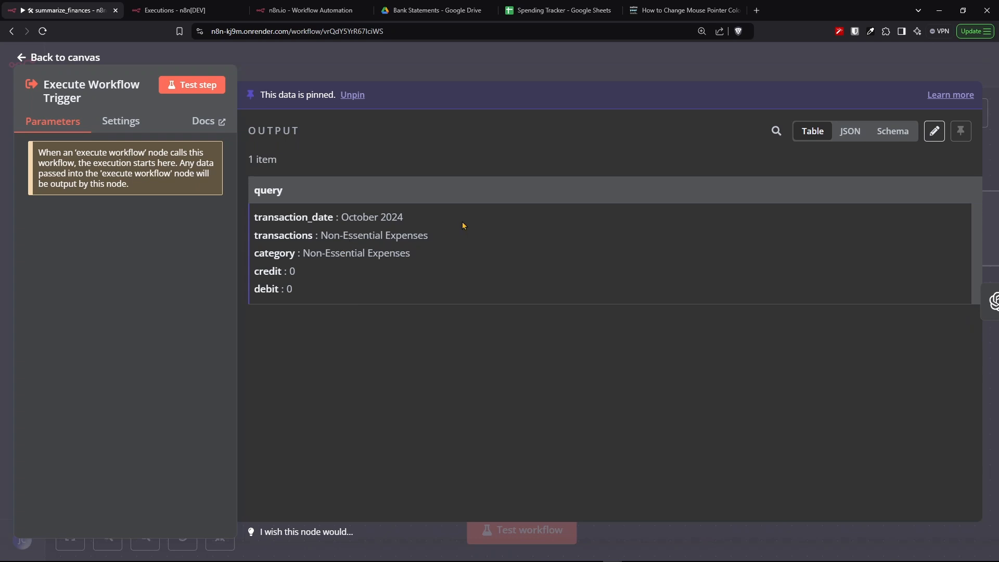
drag(405, 218, 256, 216)
drag(411, 253, 243, 245)
key(Escape)
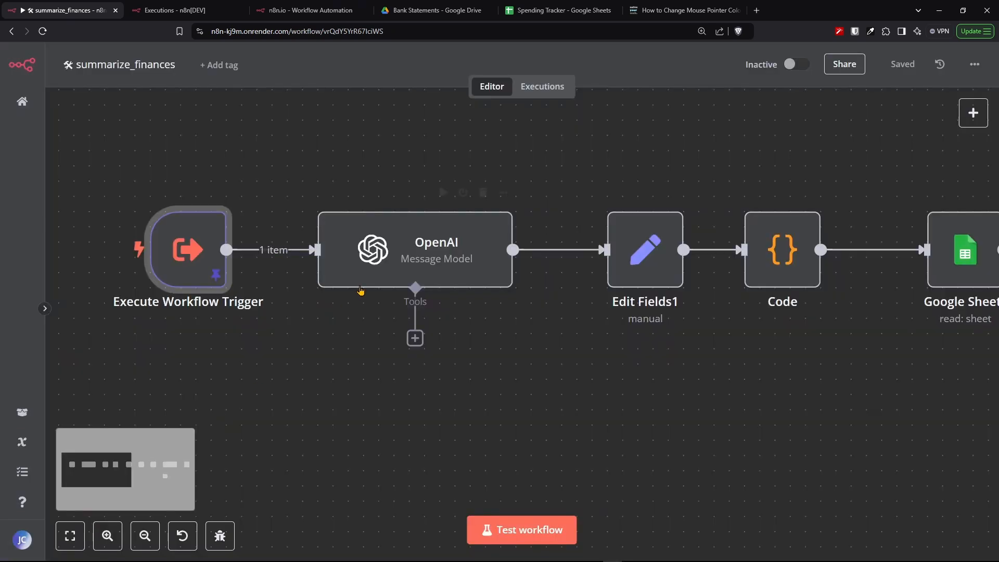
- Open the OpenAI node to review its model, messages and parsed output fields
click(377, 270)
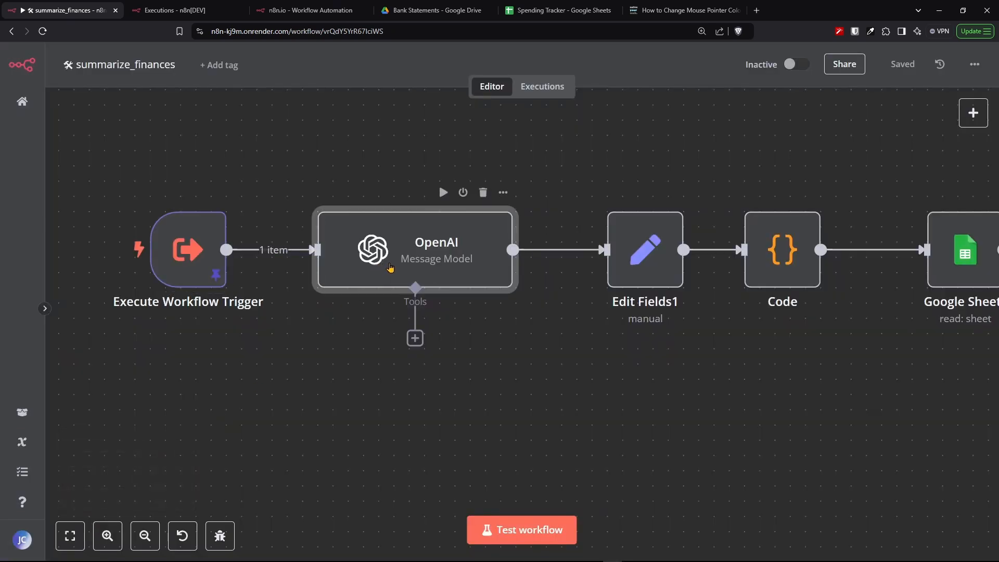
double_click(391, 267)
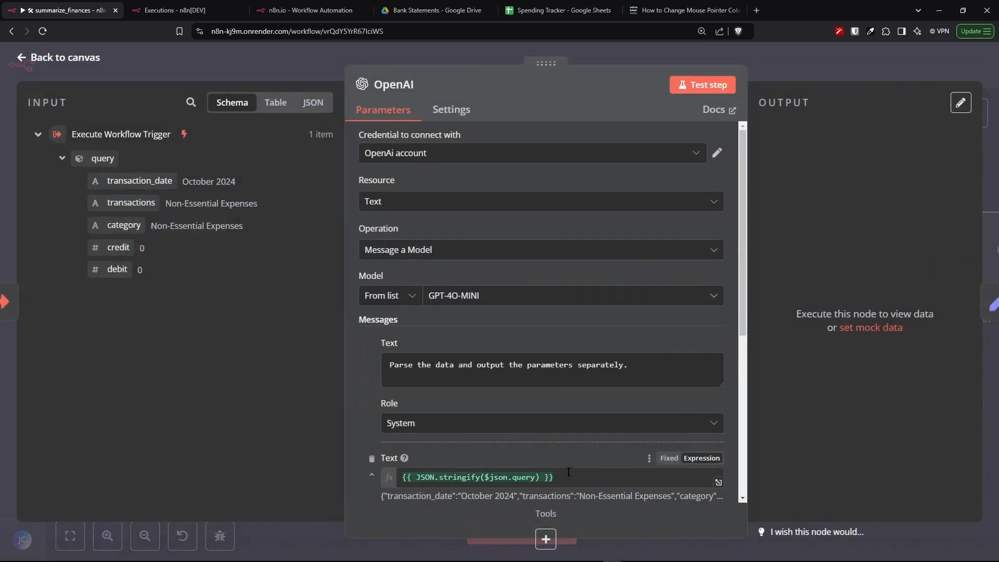
drag(752, 164, 785, 441)
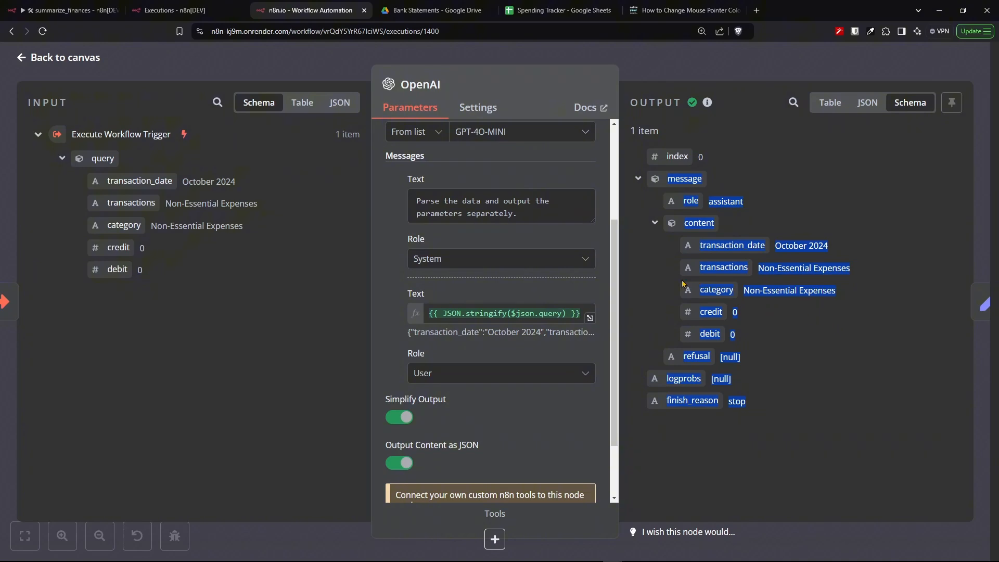
click(651, 263)
drag(691, 252, 737, 336)
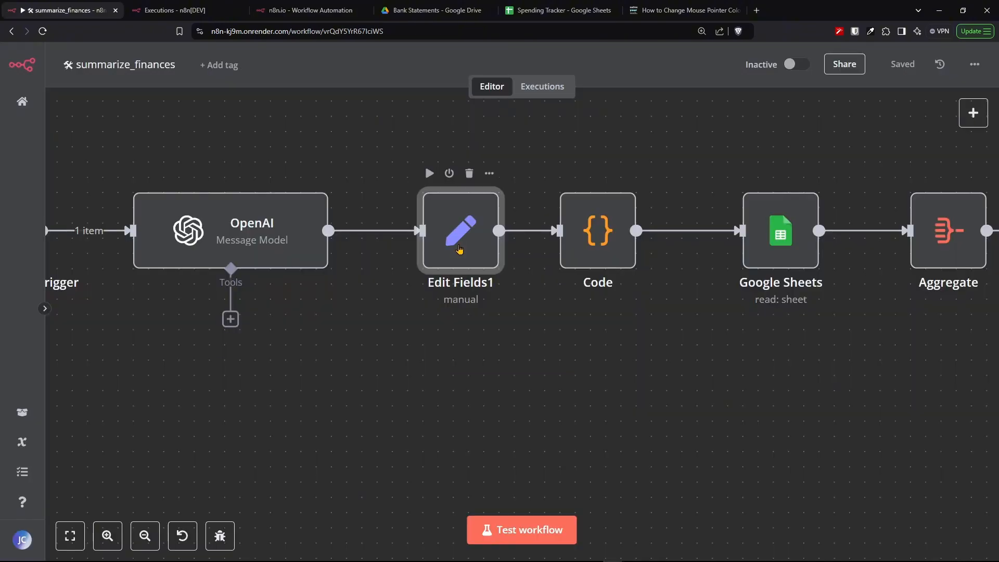
- Open Edit Fields1 and review its date and category field mappings from the OpenAI message content
double_click(459, 249)
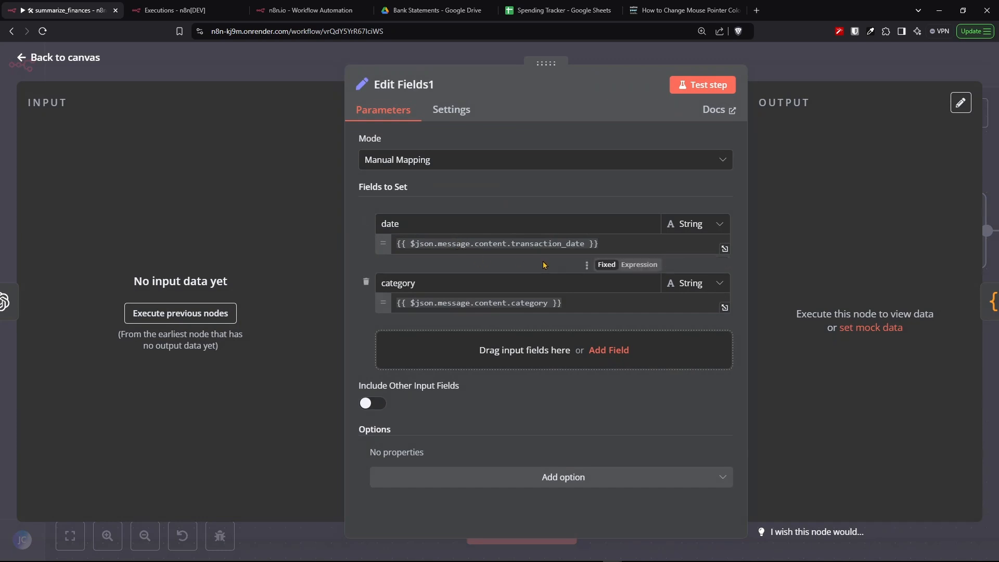
click(411, 160)
click(465, 190)
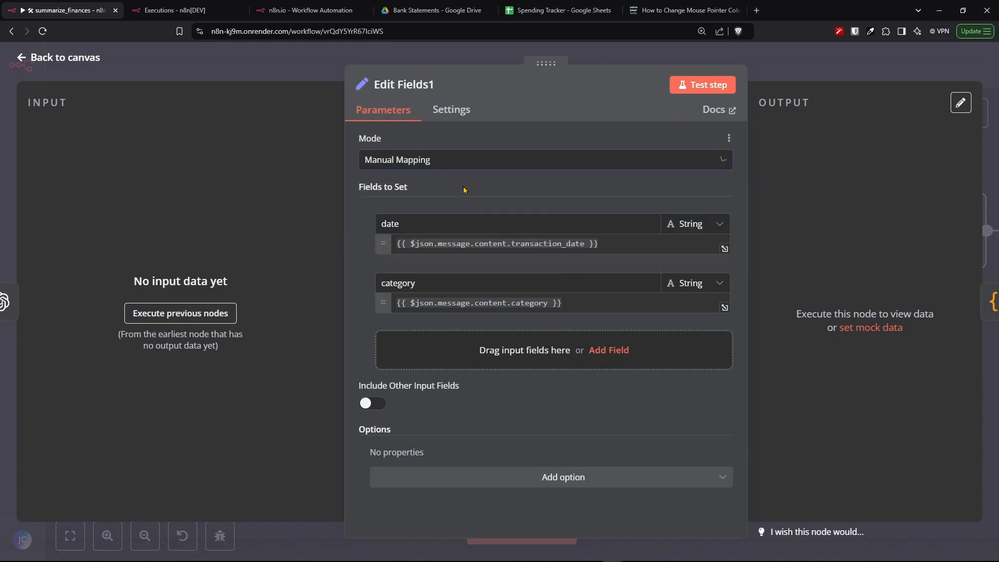
drag(415, 228, 364, 230)
click(444, 287)
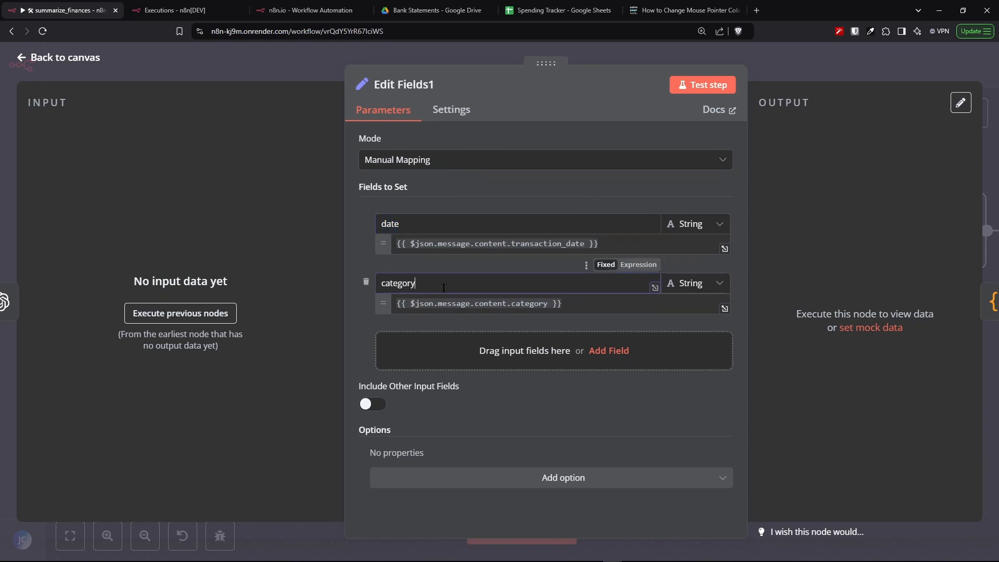
drag(444, 287, 374, 287)
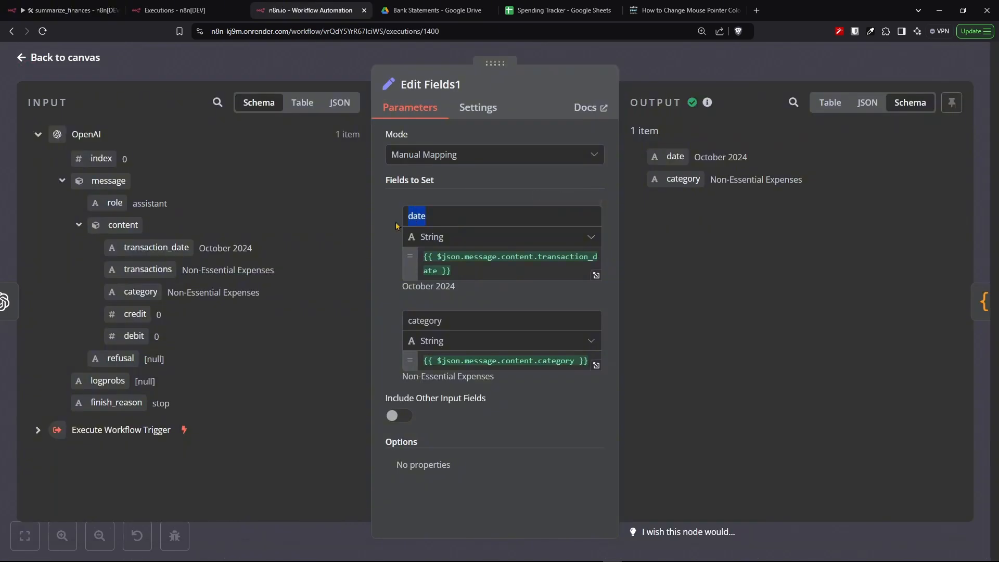
drag(475, 272, 419, 260)
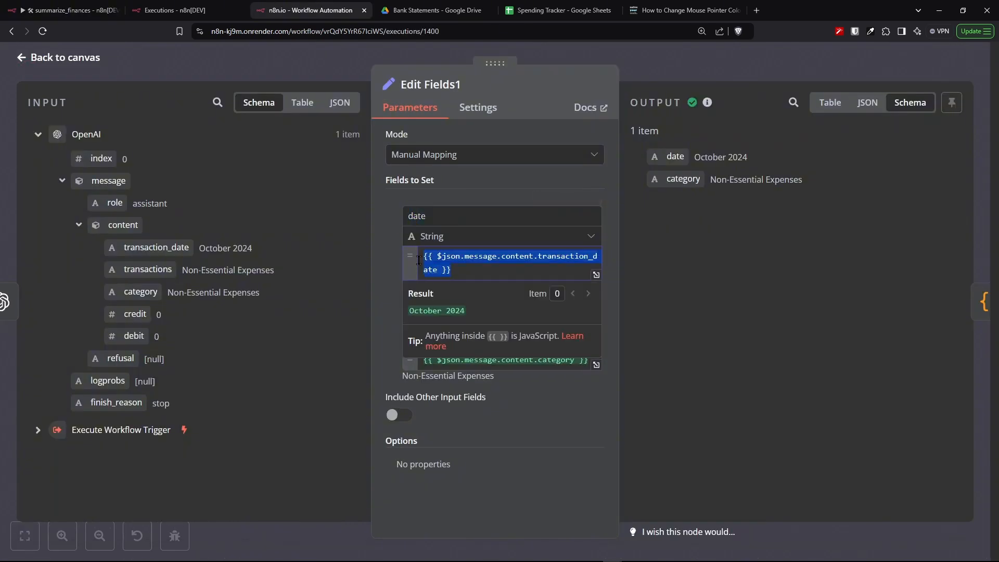
click(316, 281)
drag(475, 323, 397, 332)
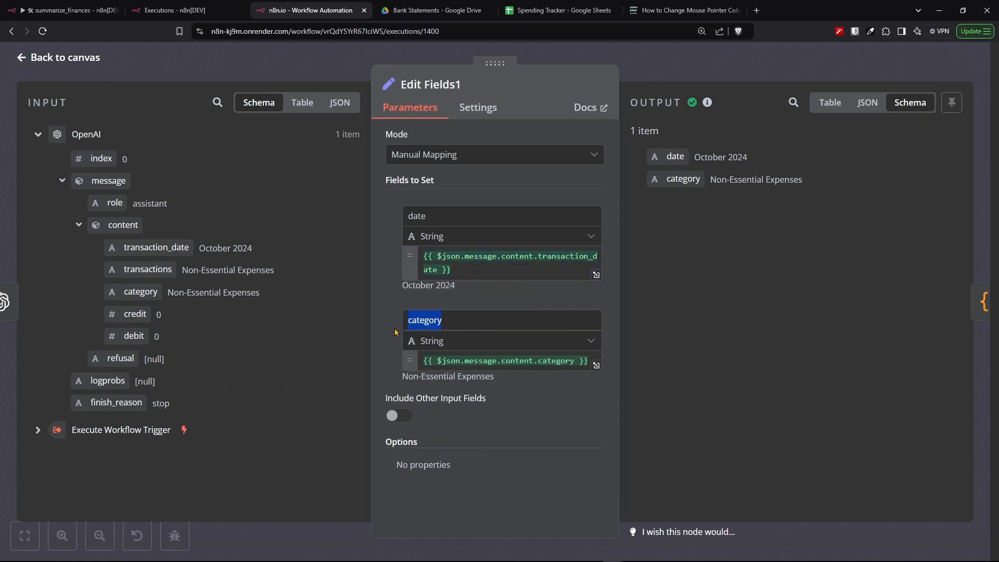
click(223, 314)
drag(168, 293, 268, 295)
click(298, 360)
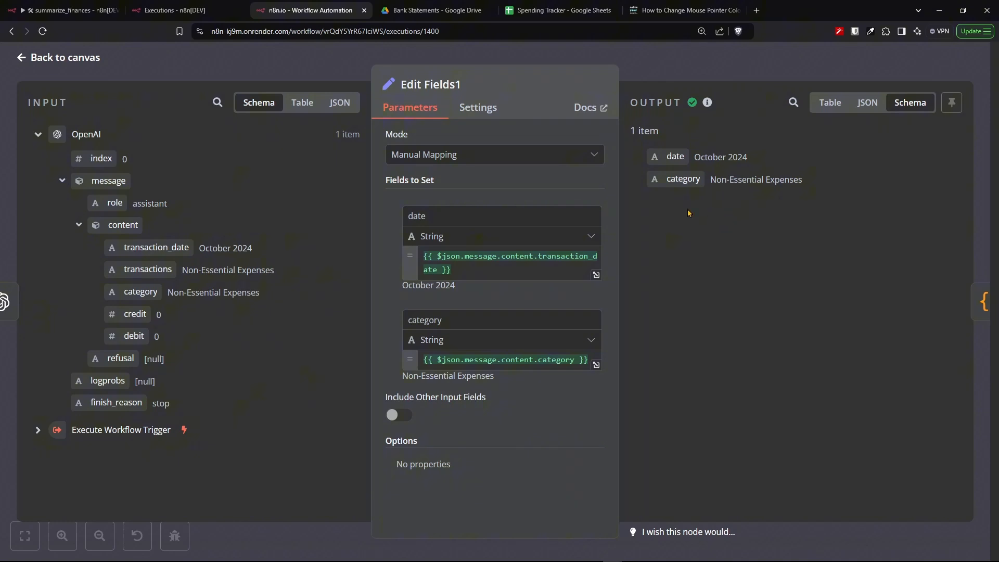
- Open the Code node and review its JavaScript that converts the date string into a month name
drag(619, 149, 899, 256)
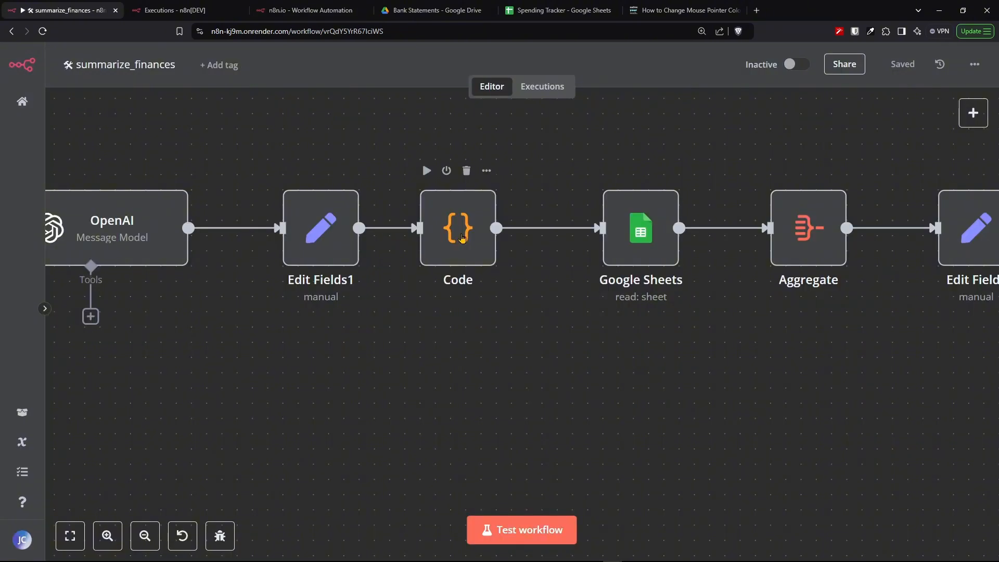
click(463, 239)
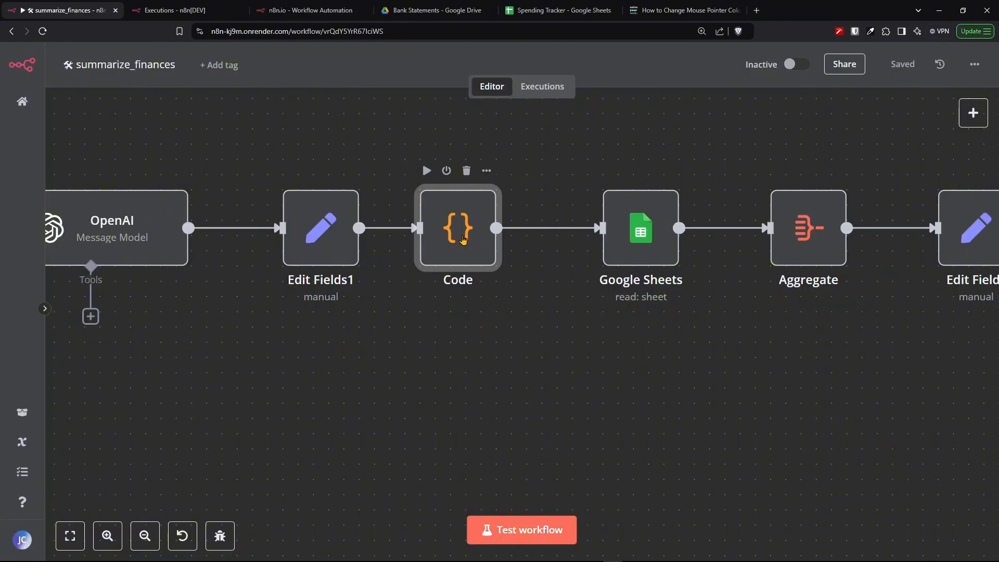
double_click(463, 240)
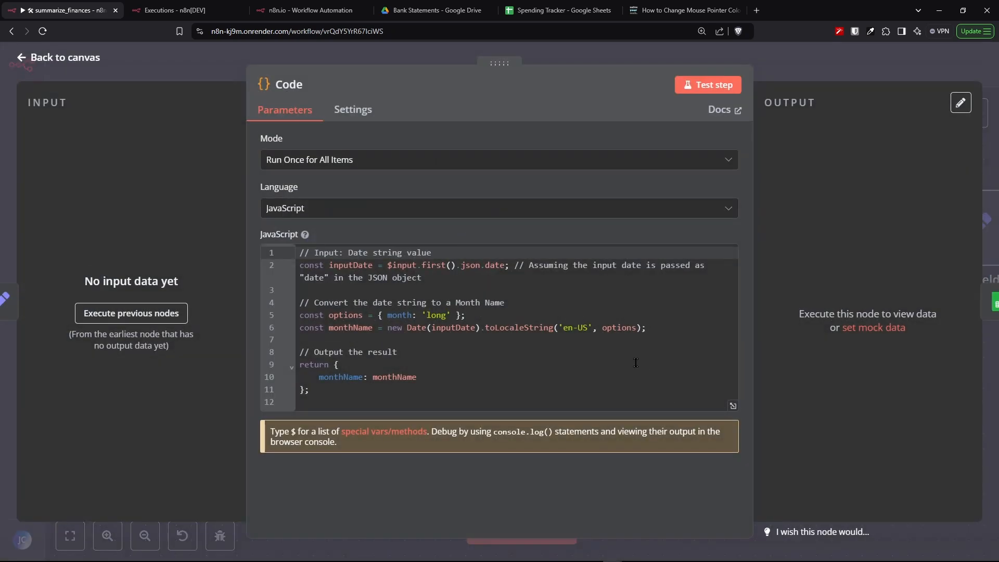
drag(375, 398, 300, 253)
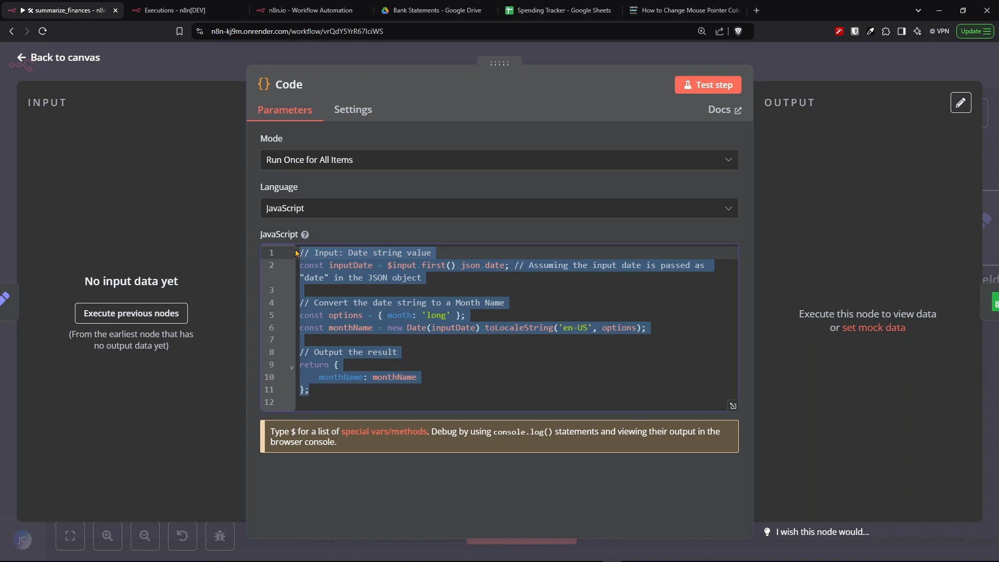
click(338, 214)
click(338, 214)
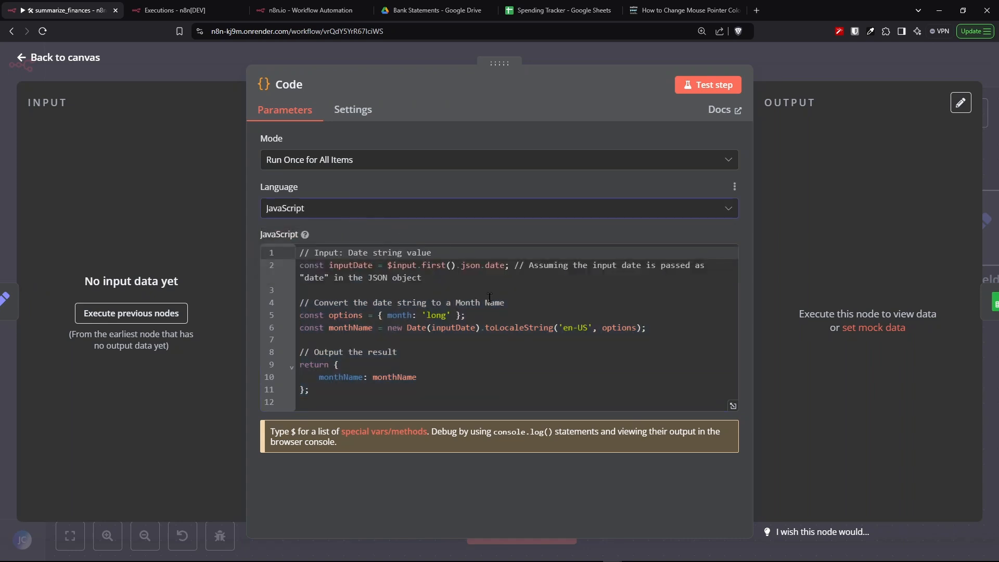
click(491, 379)
click(394, 168)
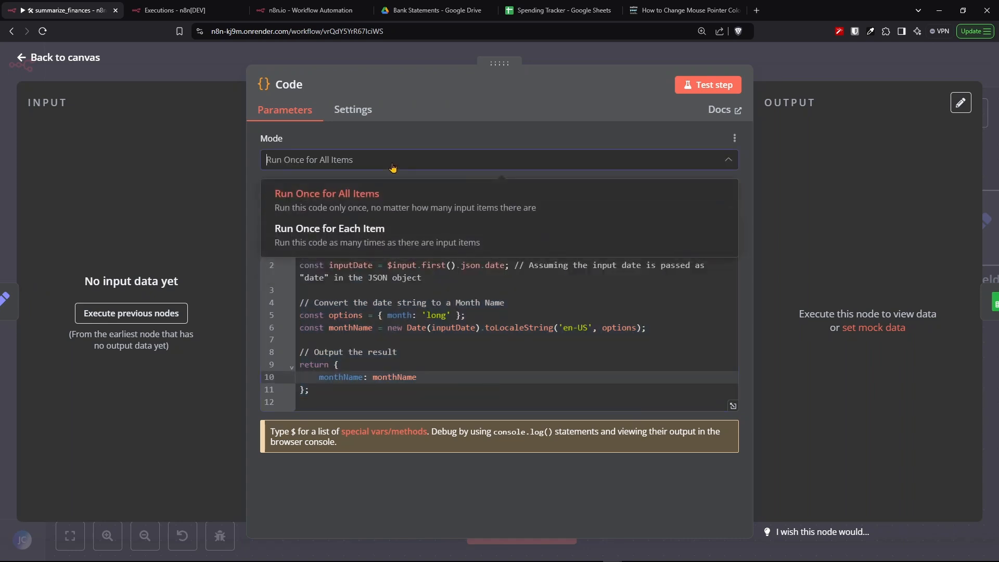
click(394, 168)
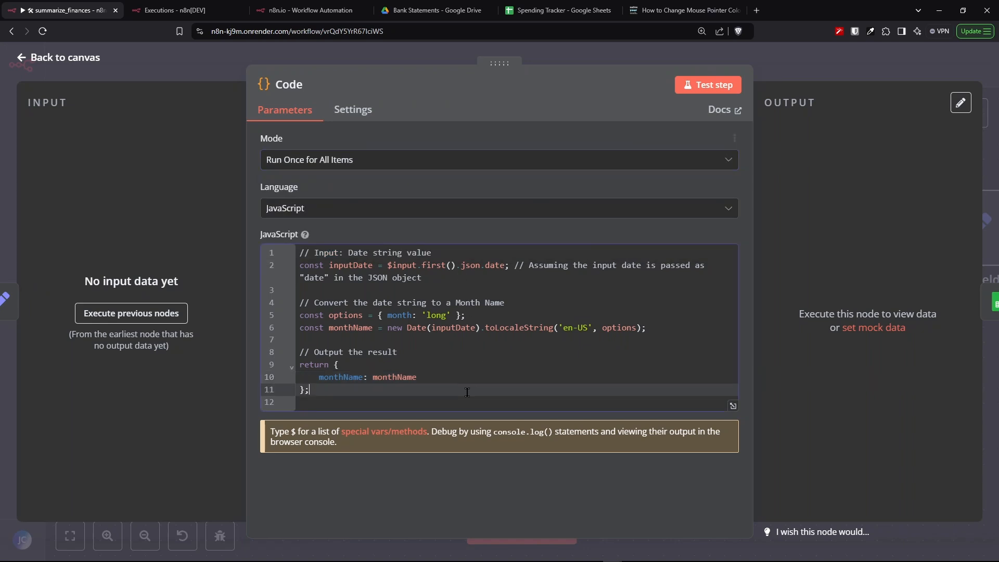
- Review the executed Code node's input date field and its monthName output
click(300, 11)
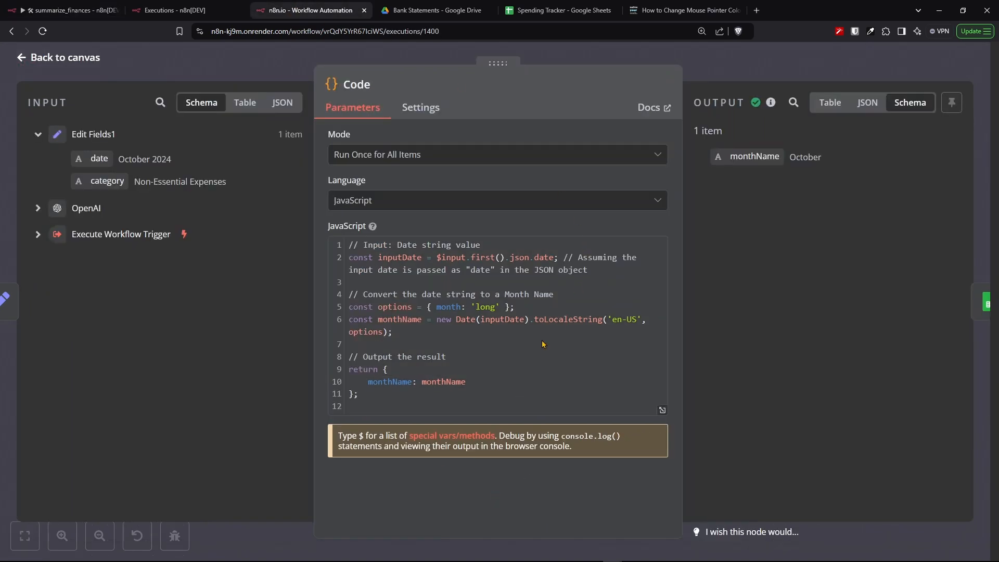
drag(52, 155, 257, 227)
click(102, 161)
drag(186, 160, 100, 157)
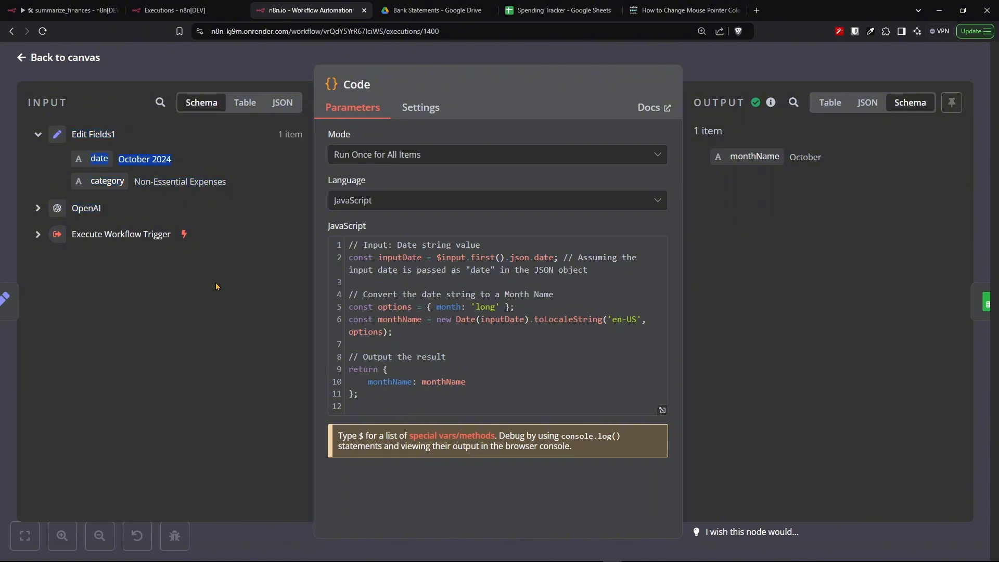
click(216, 286)
drag(498, 396, 358, 384)
click(840, 178)
drag(815, 158, 711, 163)
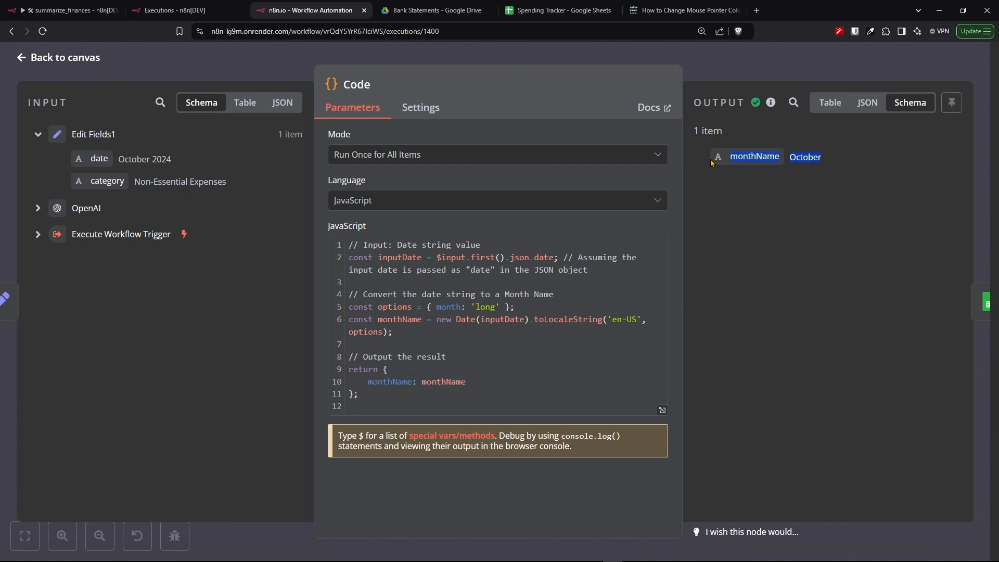
click(772, 181)
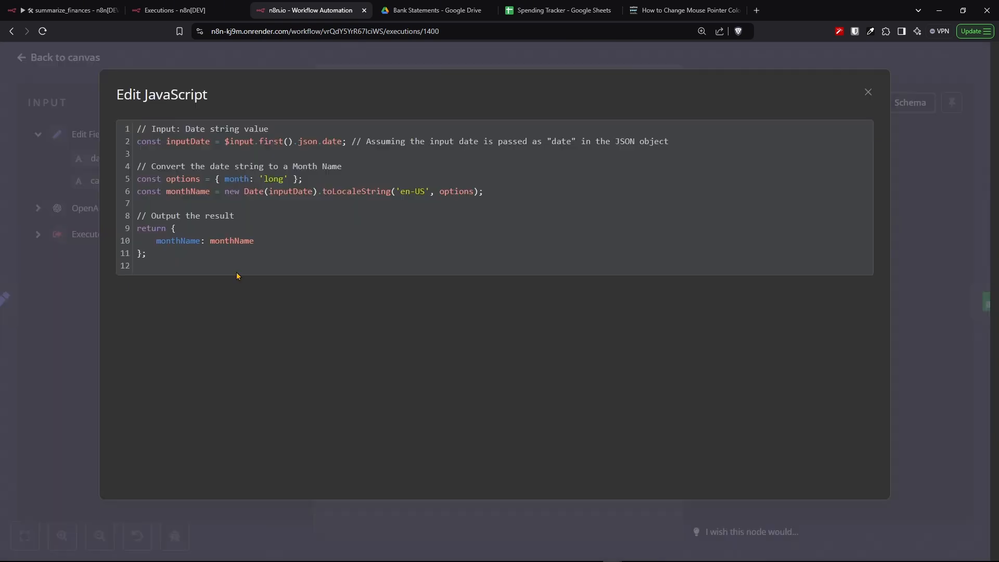
- Review the ChatGPT prompt and response that produced the month-name conversion code
drag(220, 255, 128, 126)
click(382, 249)
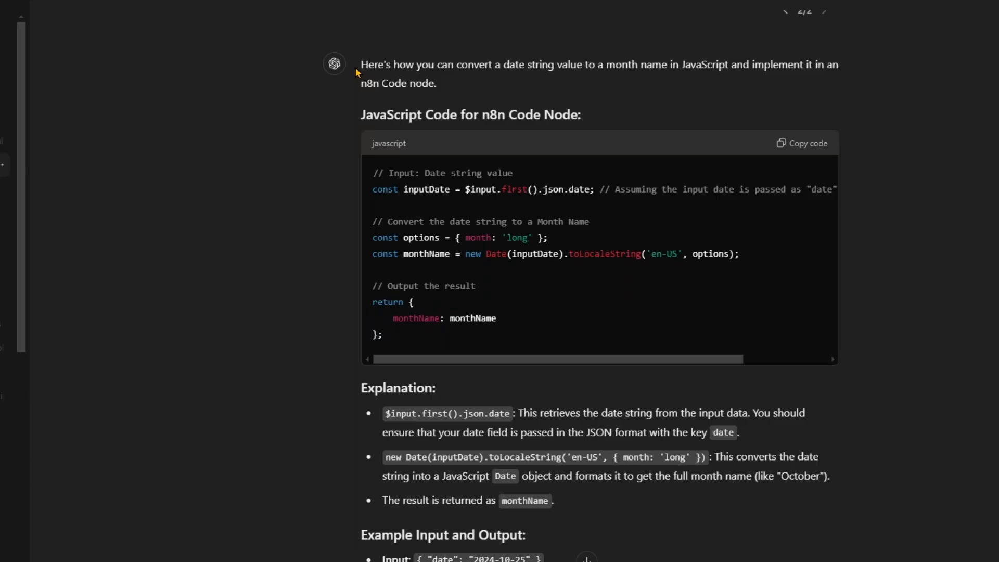
scroll(368, 69, up, 3)
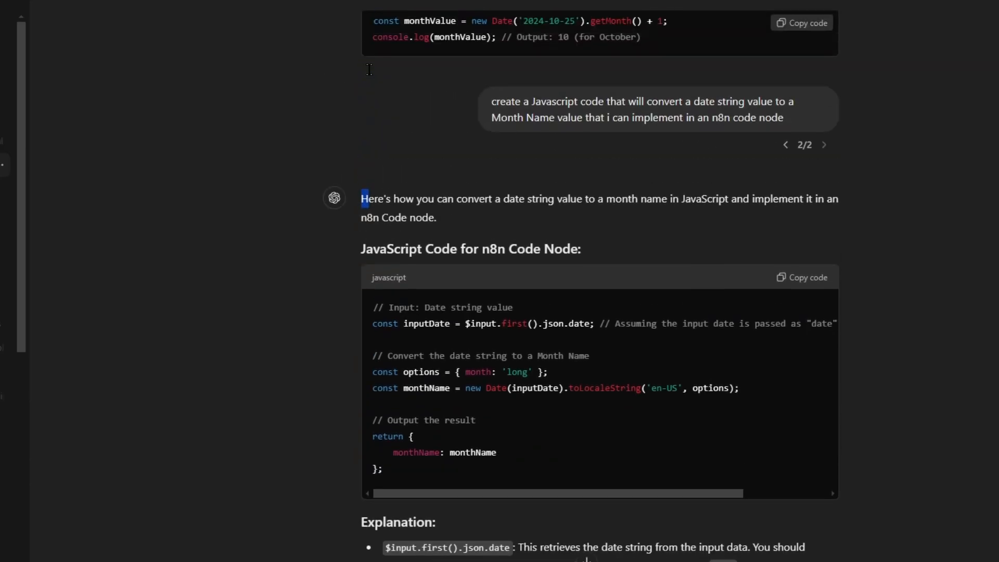
drag(491, 103, 793, 128)
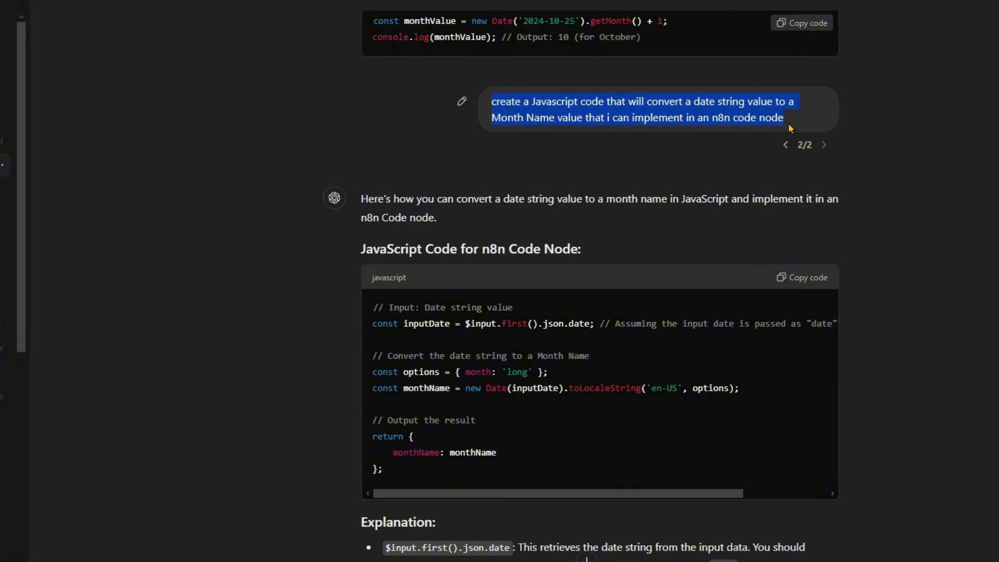
click(968, 198)
scroll(968, 198, down, 2)
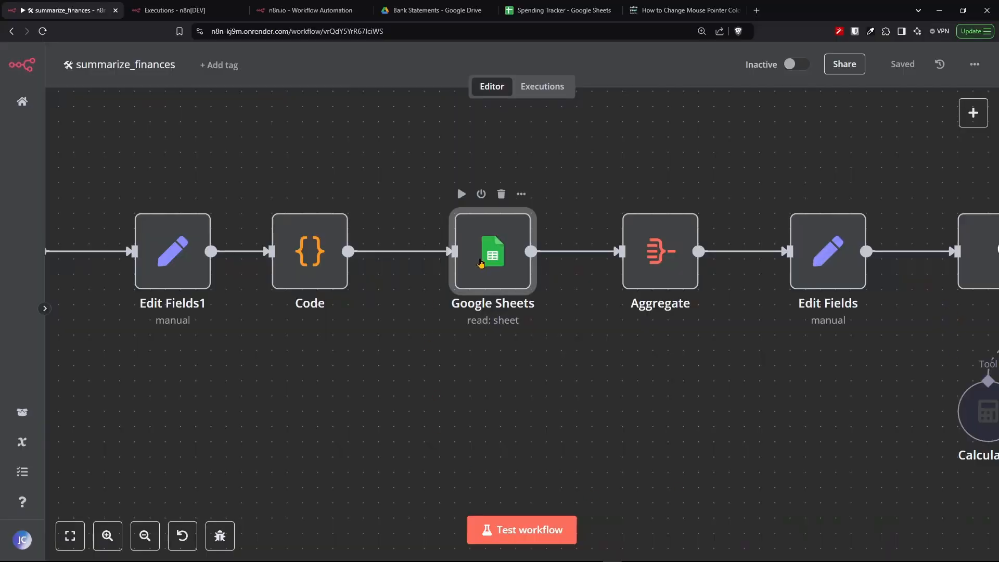
- Open the Google Sheets node and review its Get Row(s) operation, Spending Tracker document and Month and Category filters
double_click(480, 263)
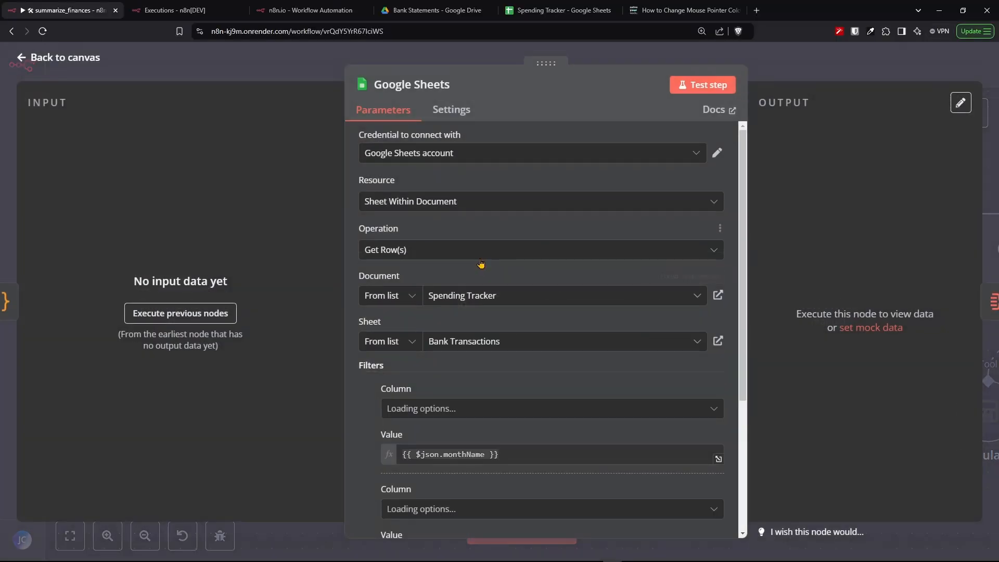
scroll(504, 303, down, 3)
scroll(504, 303, up, 3)
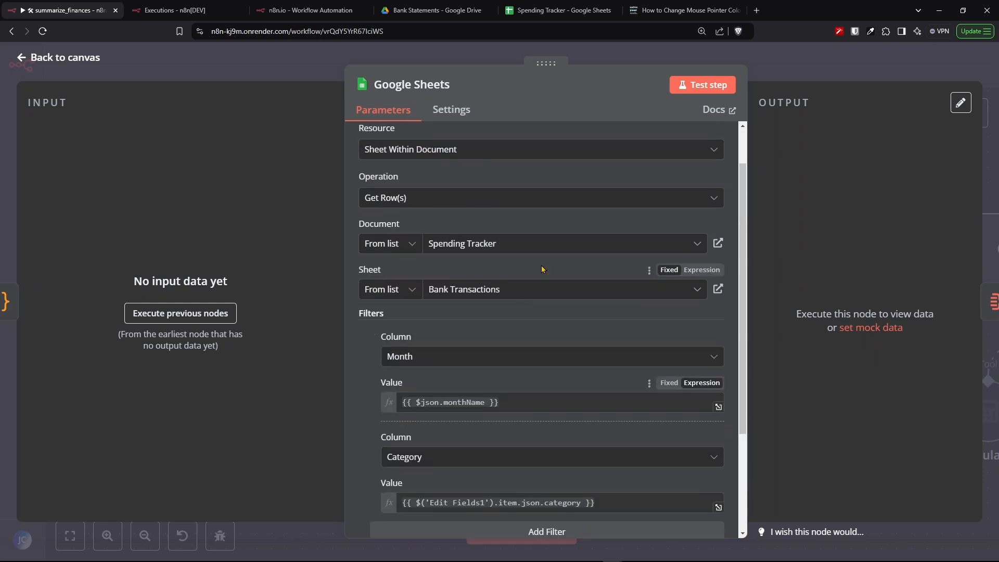
click(448, 199)
click(449, 199)
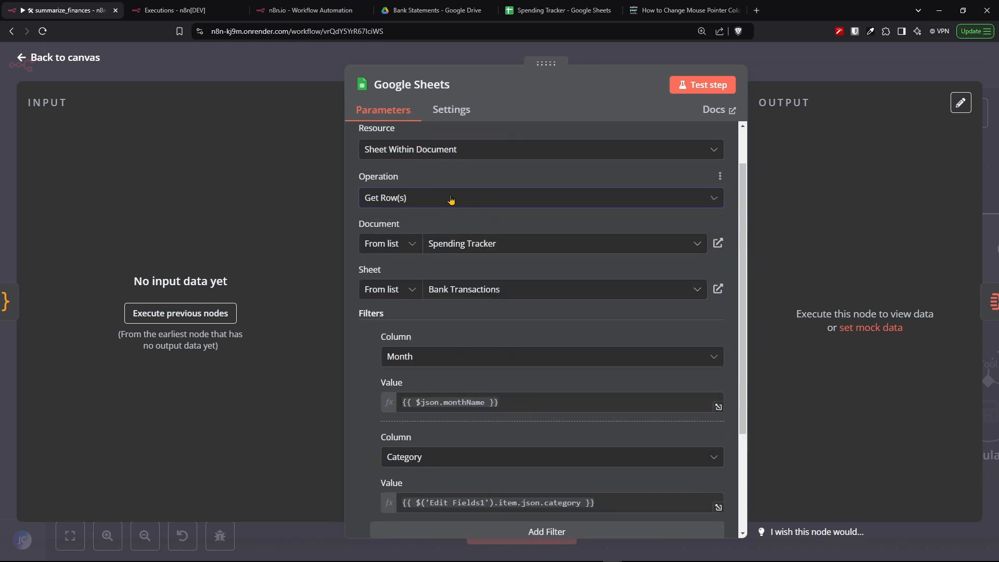
click(498, 151)
click(499, 151)
scroll(500, 159, up, 1)
click(500, 156)
scroll(499, 162, down, 4)
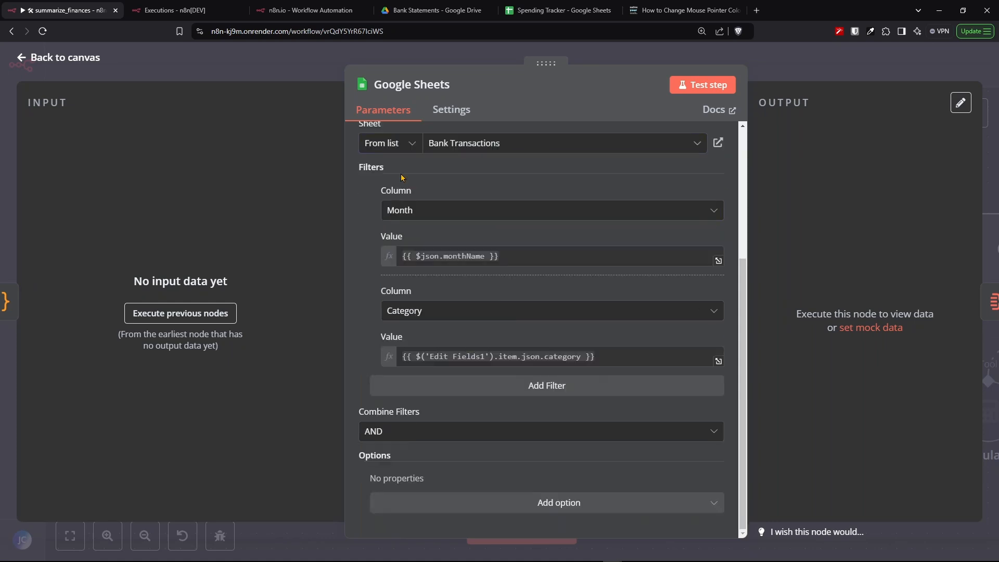
click(422, 210)
click(447, 190)
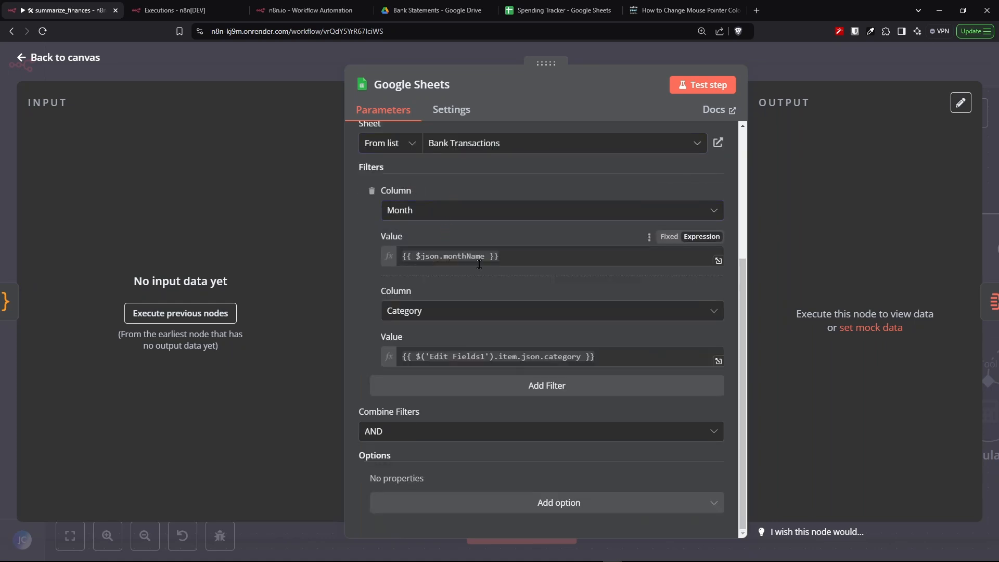
- Review the executed Google Sheets node's resolved filter values and returned rows in table view
click(311, 10)
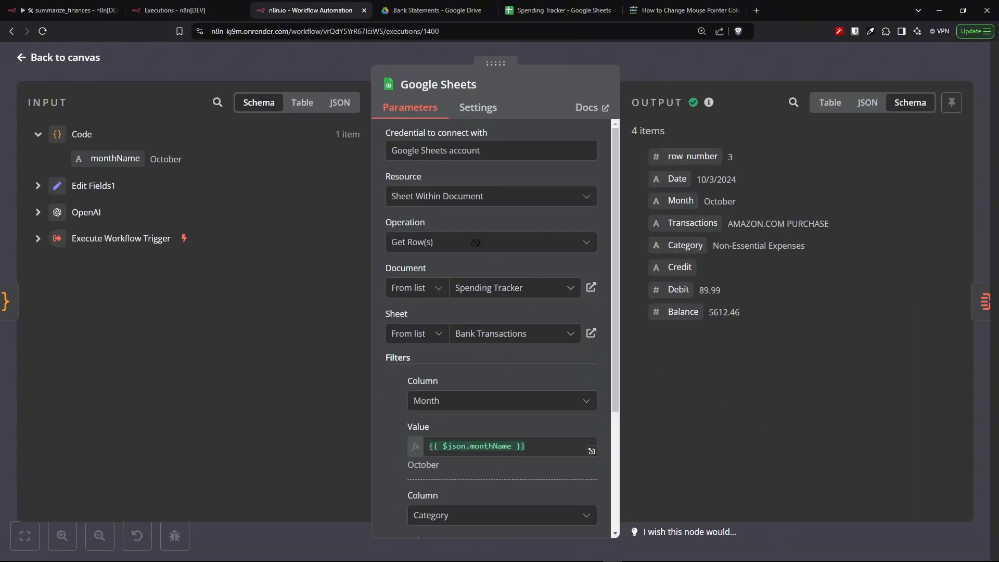
drag(434, 242, 391, 244)
click(473, 275)
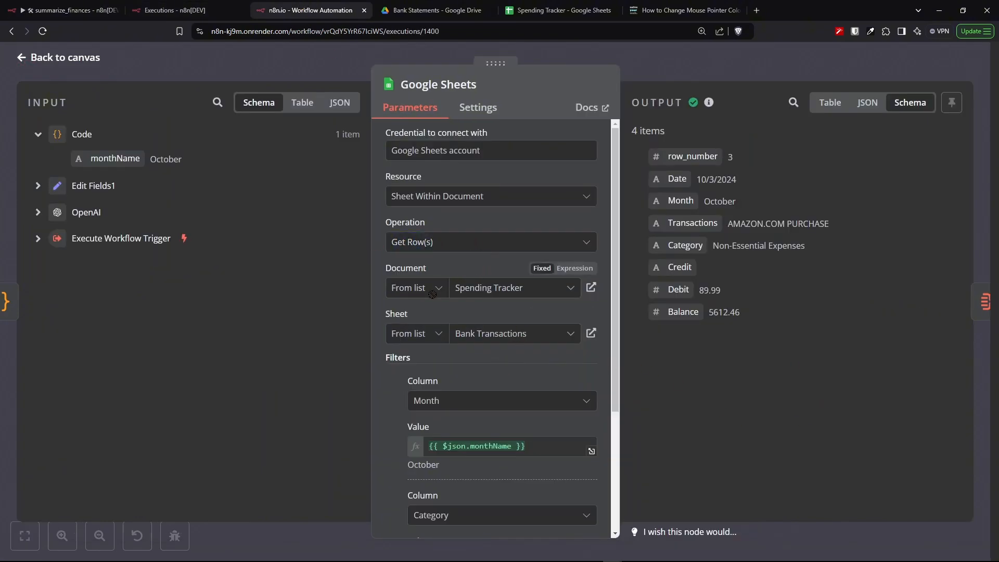
scroll(503, 292, down, 3)
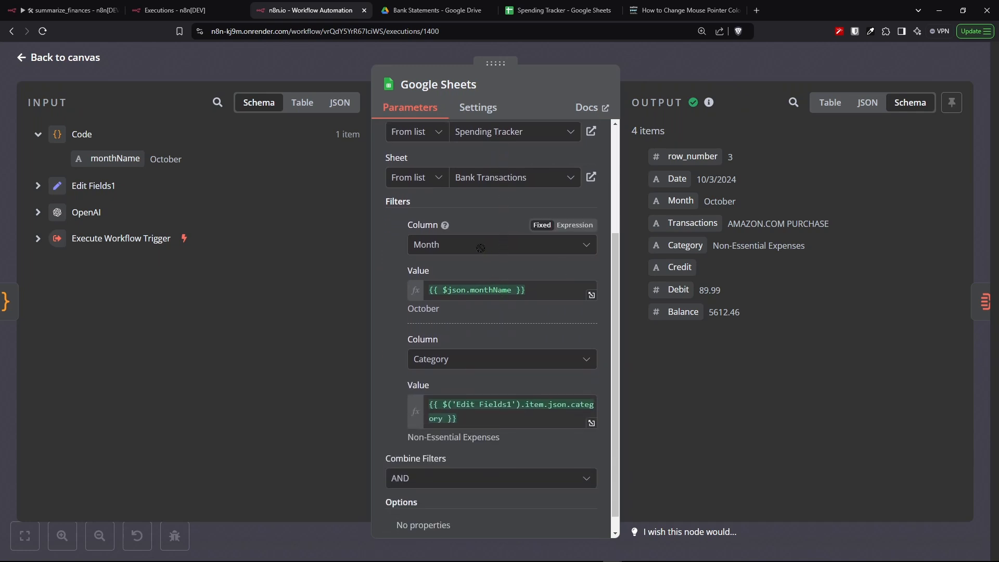
drag(452, 244, 410, 244)
click(432, 290)
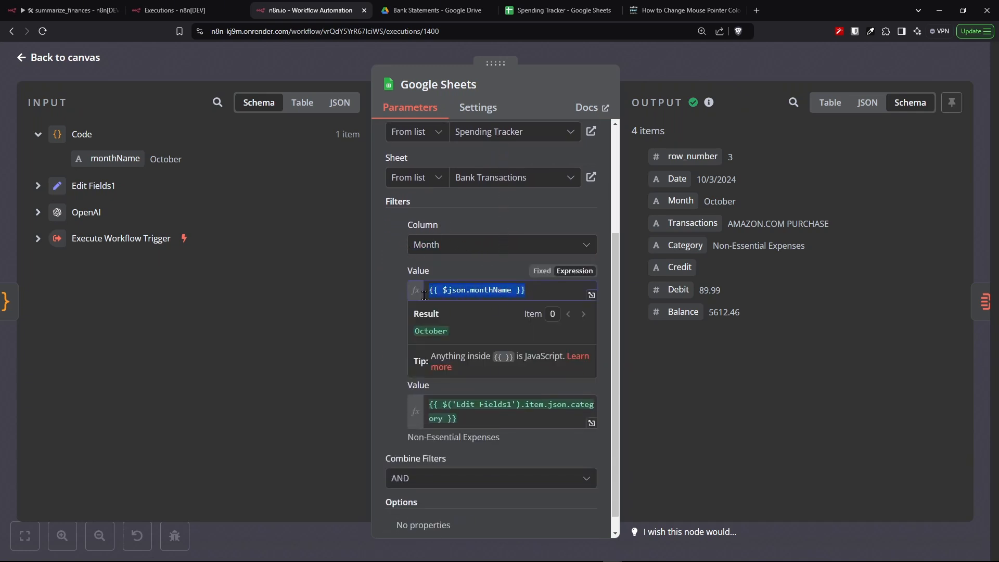
click(289, 301)
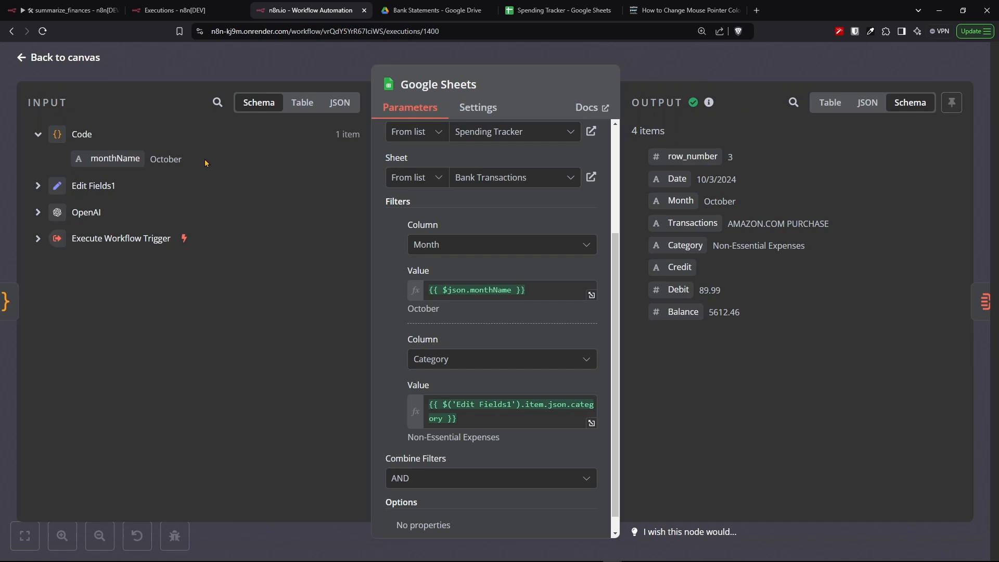
click(830, 102)
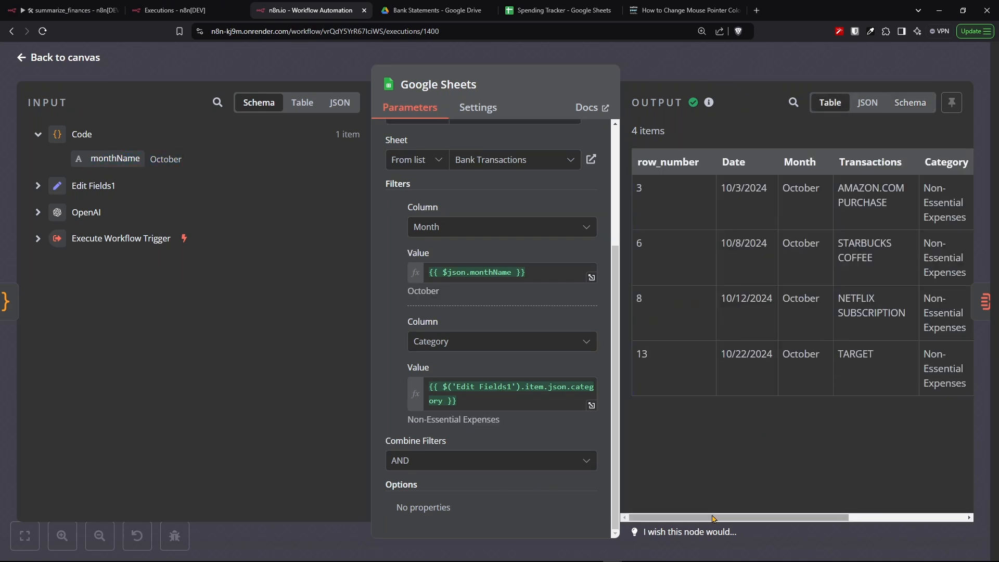
drag(708, 518, 736, 519)
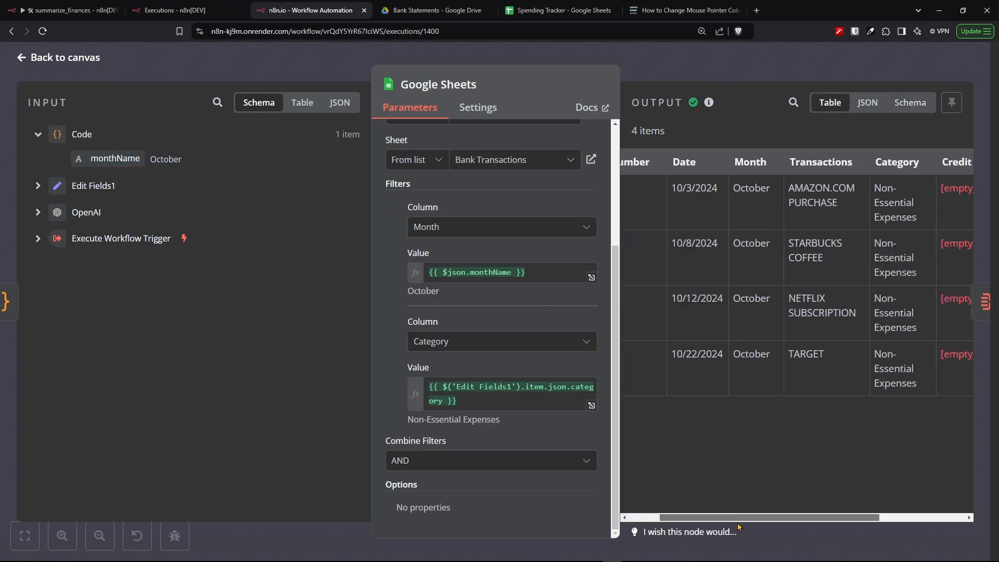
drag(501, 78, 312, 85)
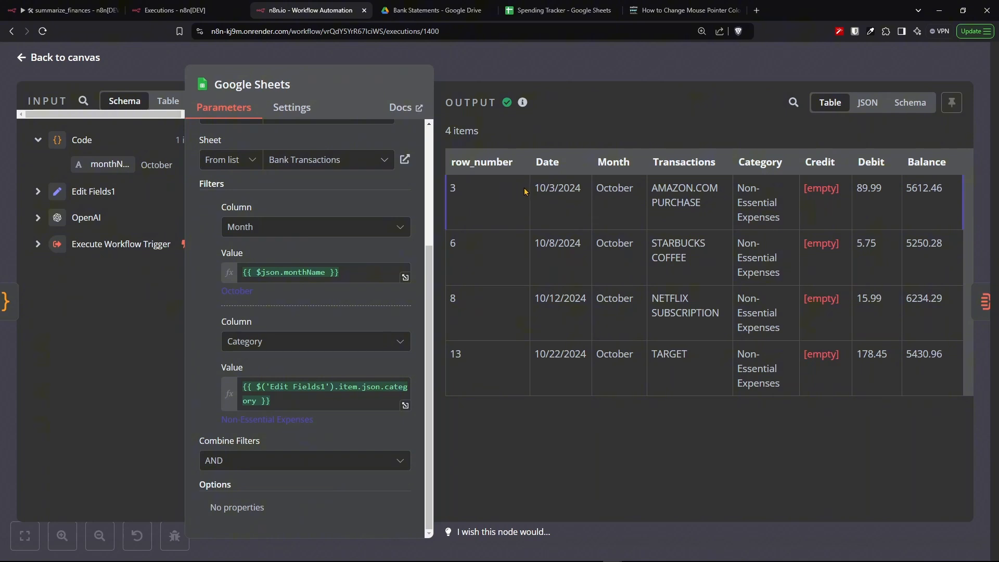
drag(525, 192, 932, 383)
click(872, 449)
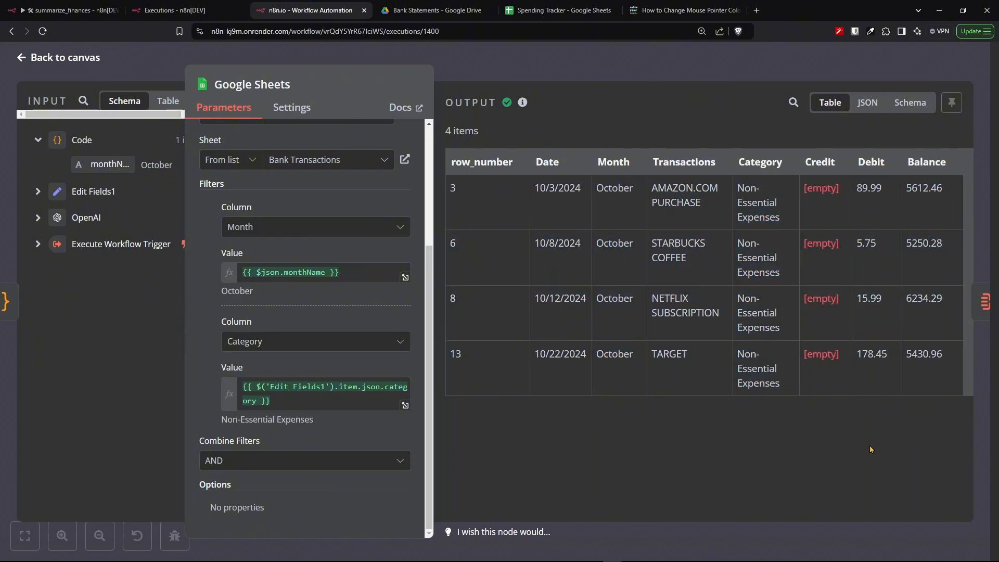
- Open the Aggregate node and review its settings and executed output combining all rows into the data field
key(ctrl+1)
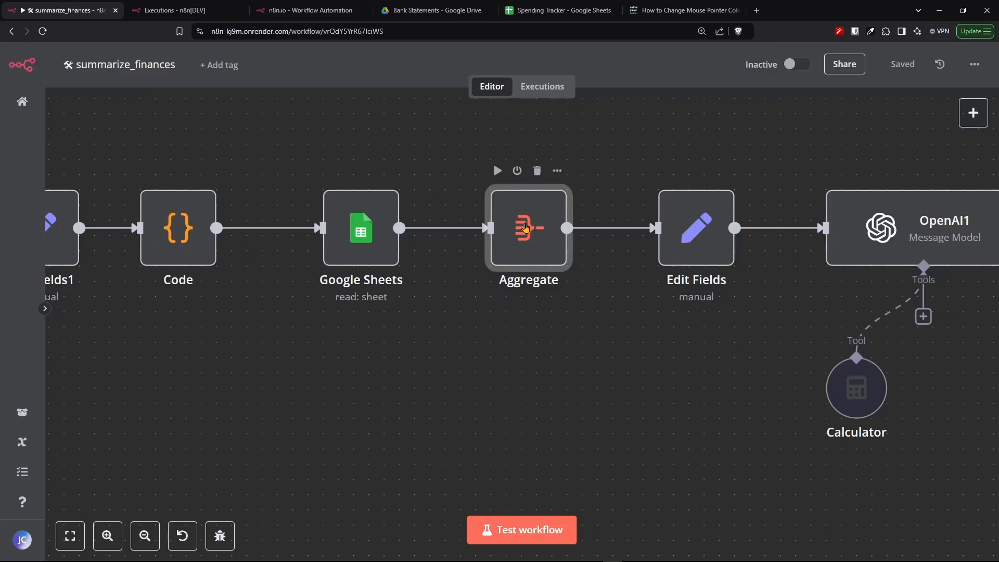
double_click(525, 228)
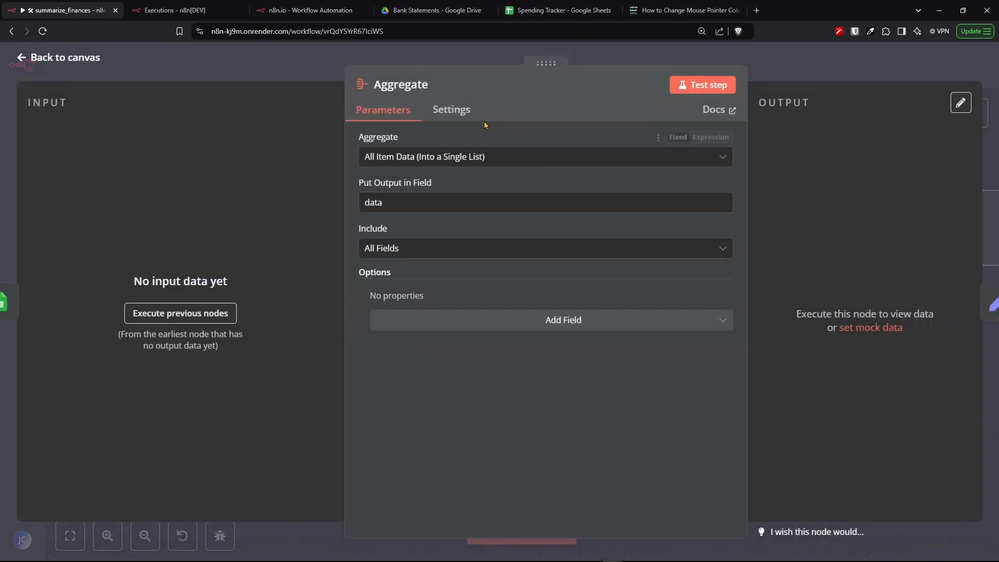
click(502, 164)
click(503, 163)
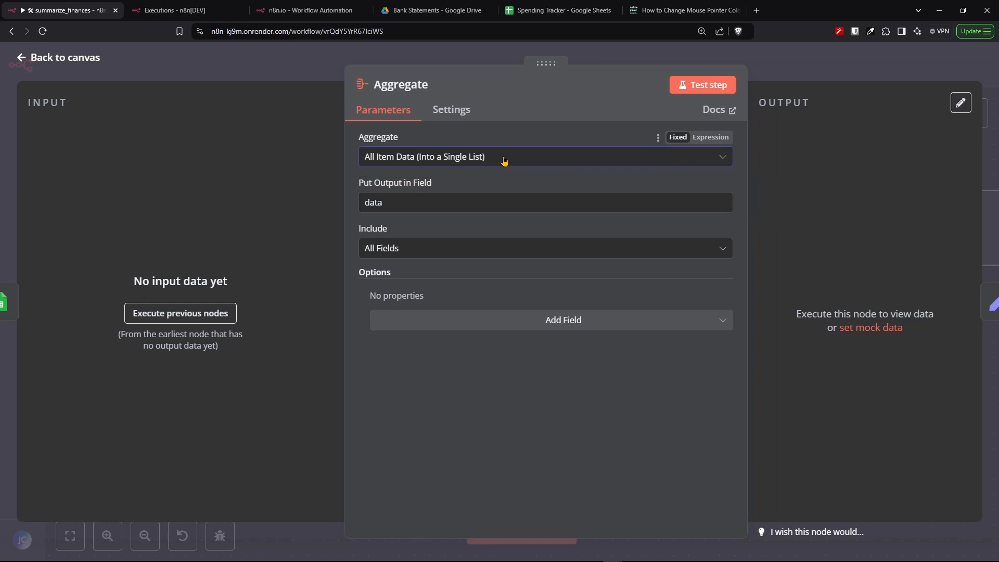
drag(481, 201, 335, 216)
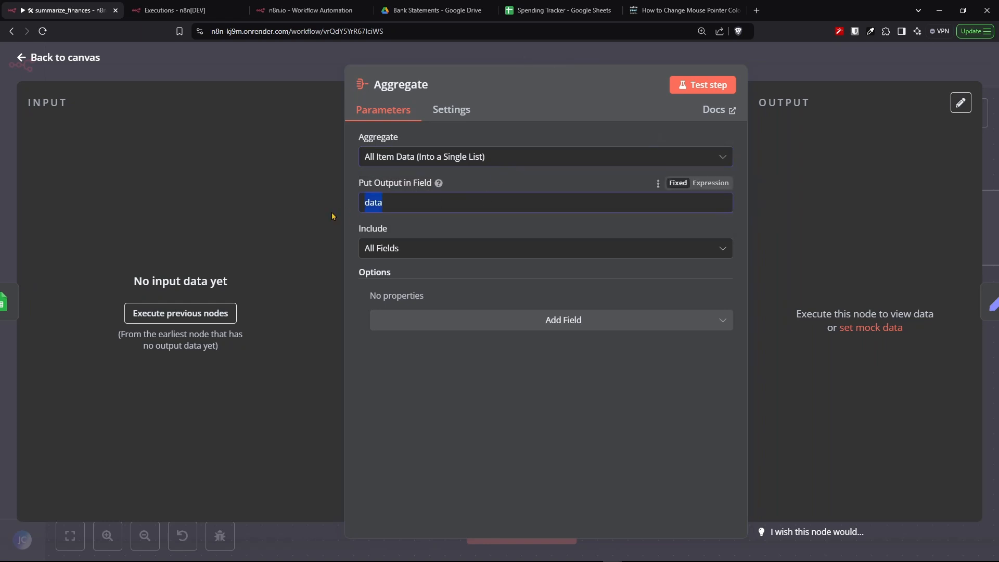
click(442, 256)
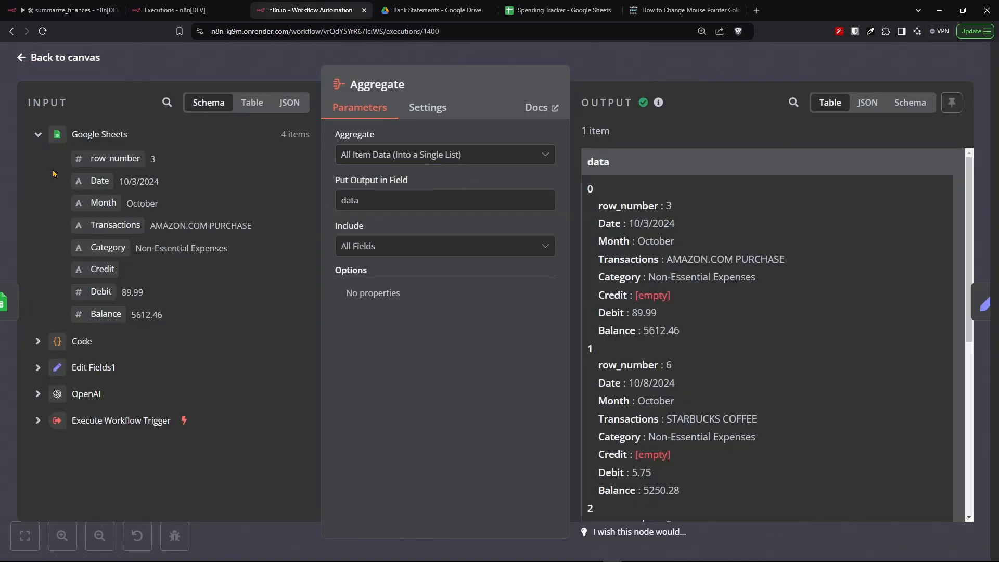
drag(54, 174, 55, 321)
drag(114, 331, 207, 324)
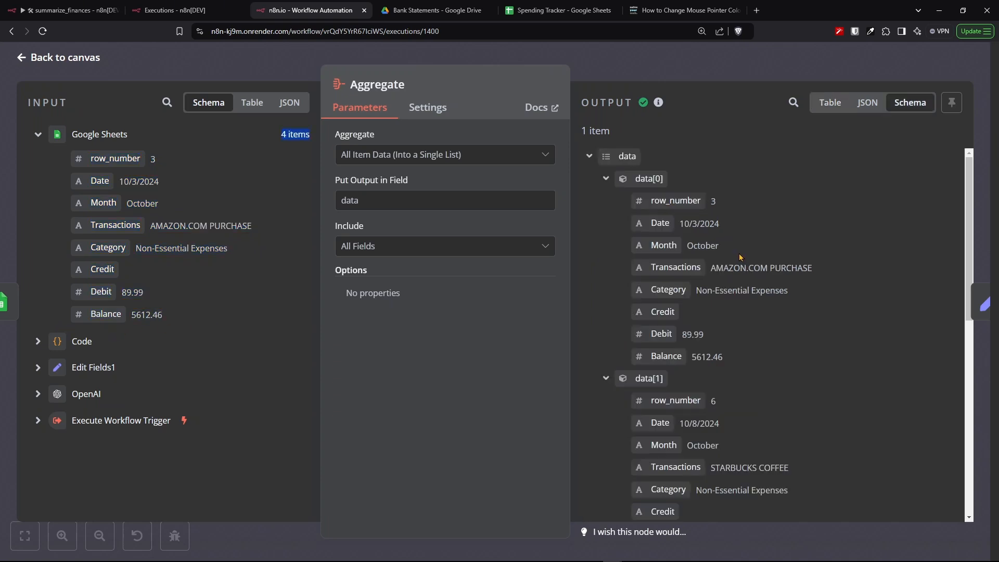
scroll(780, 333, down, 5)
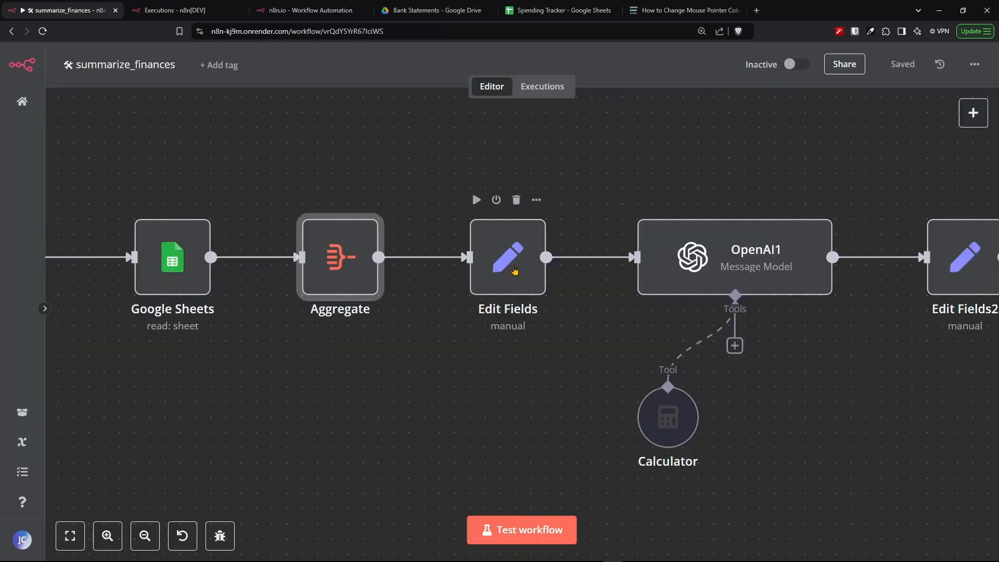
- Open the Edit Fields node and review its data field mapping
click(514, 270)
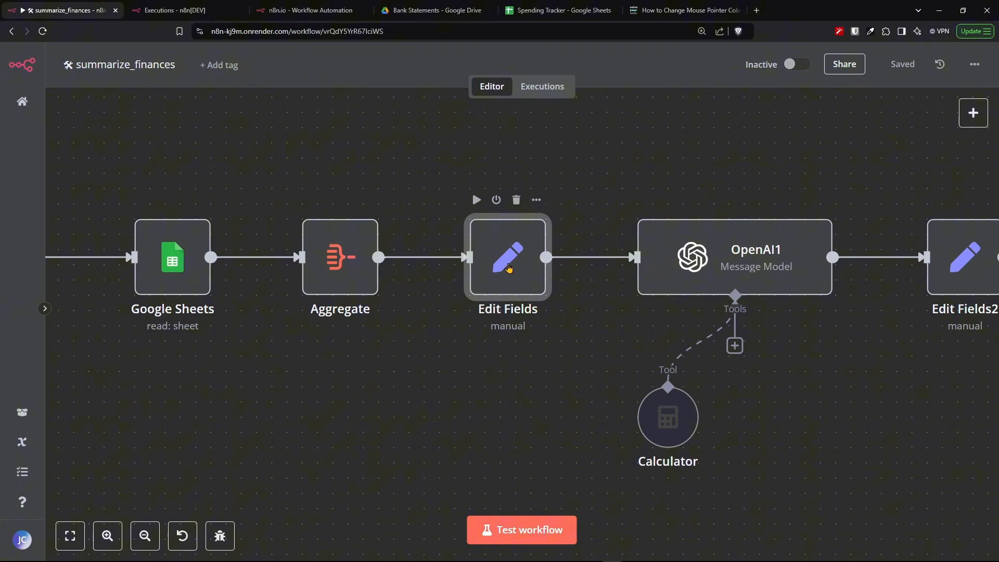
double_click(514, 270)
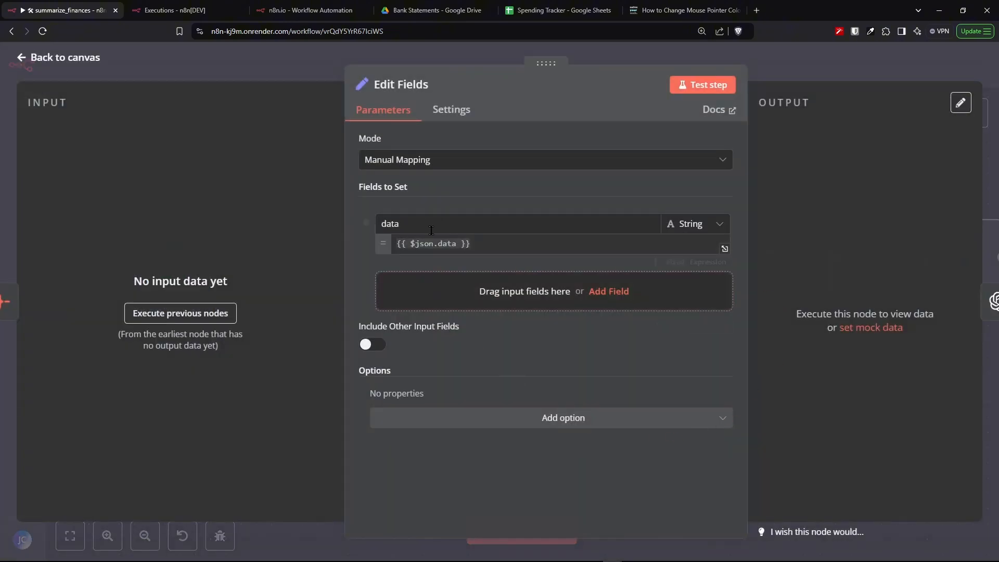
click(459, 162)
click(459, 162)
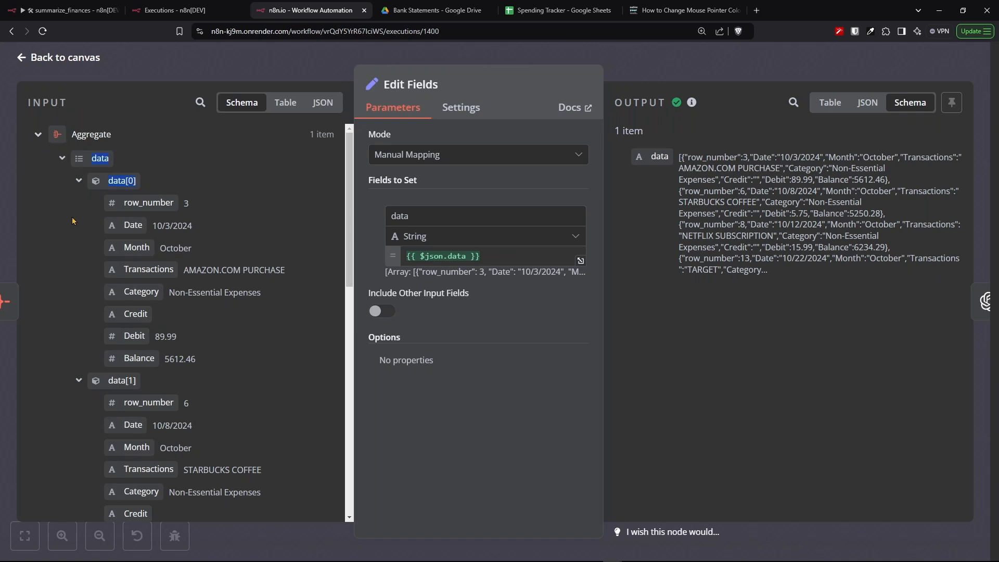
- Review the Edit Fields node's executed input and output data in schema, JSON and table views
drag(72, 217, 102, 470)
click(258, 163)
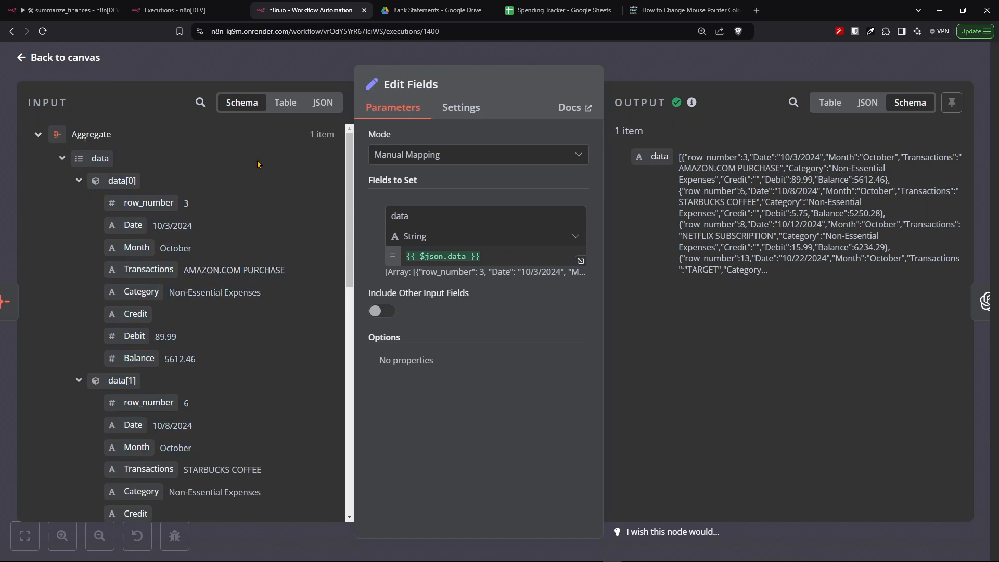
drag(458, 156, 366, 165)
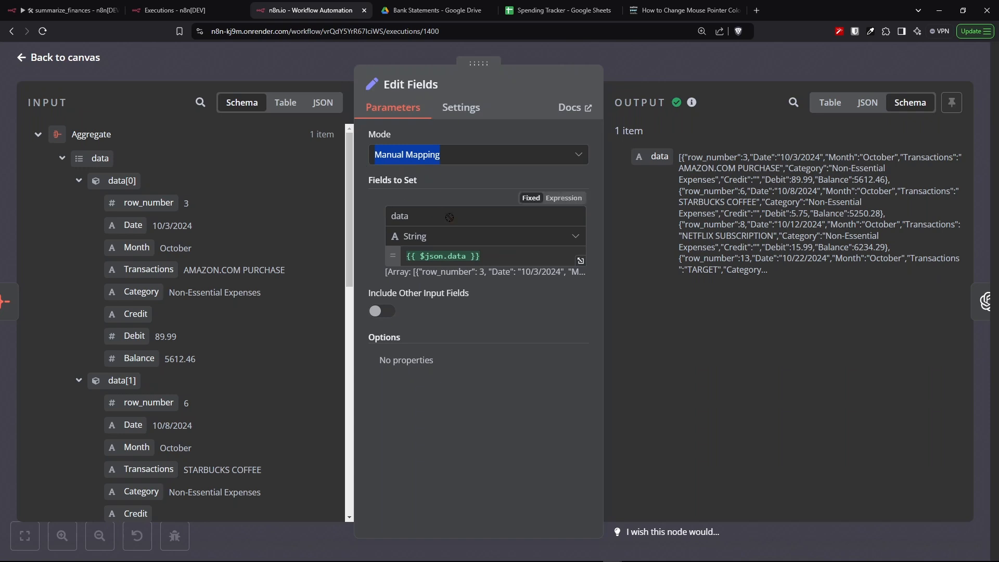
drag(411, 216, 387, 218)
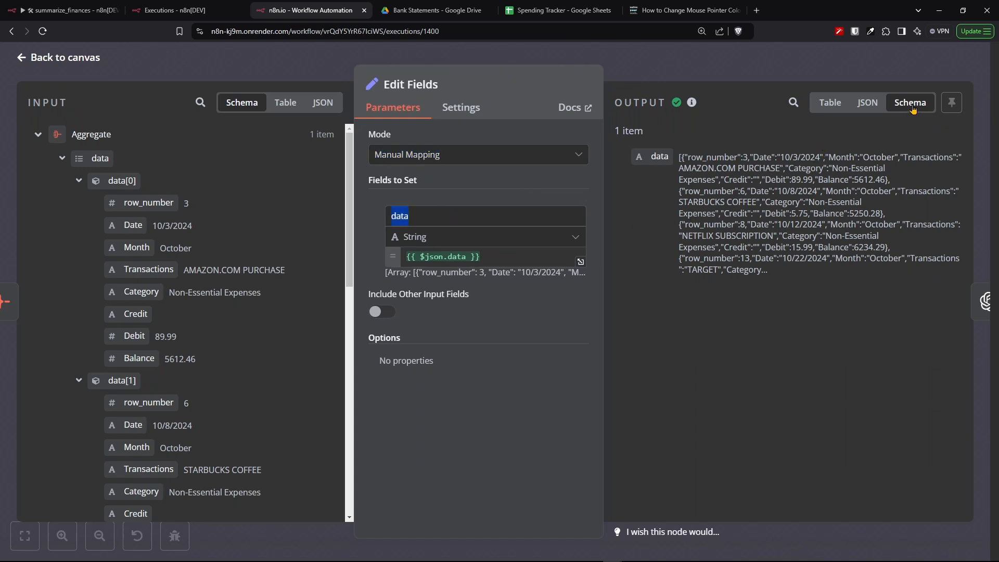
click(868, 103)
click(830, 103)
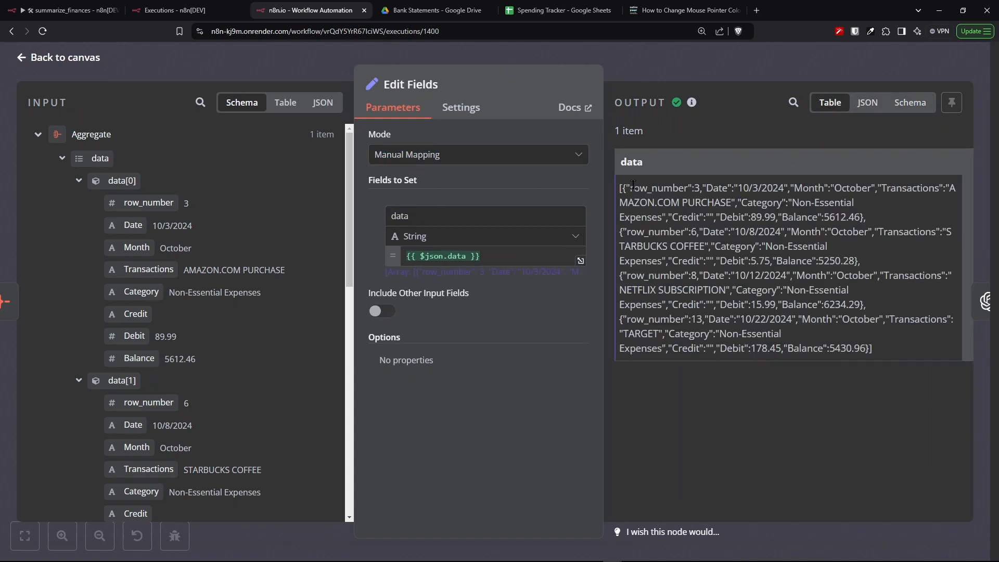
drag(620, 186, 923, 347)
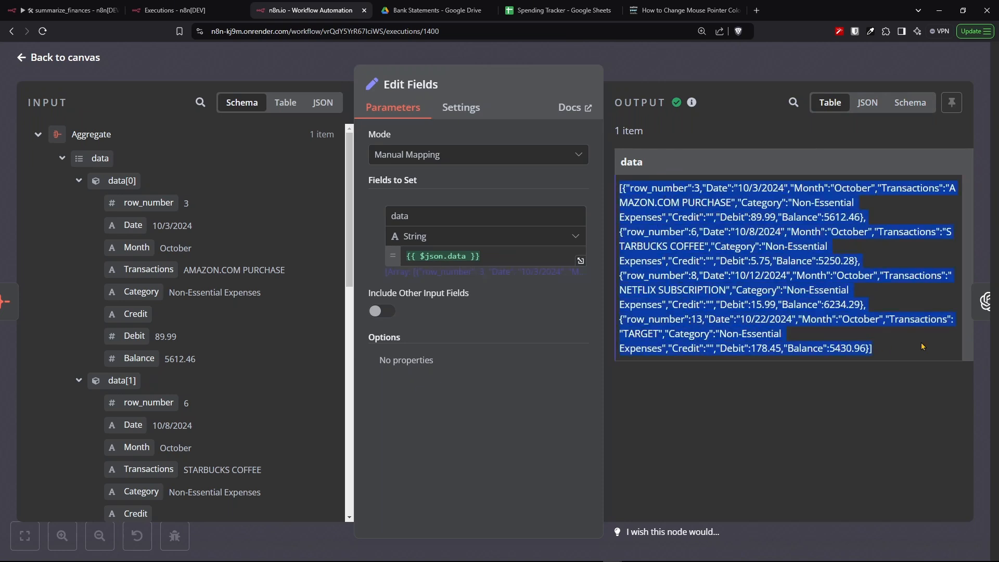
click(908, 108)
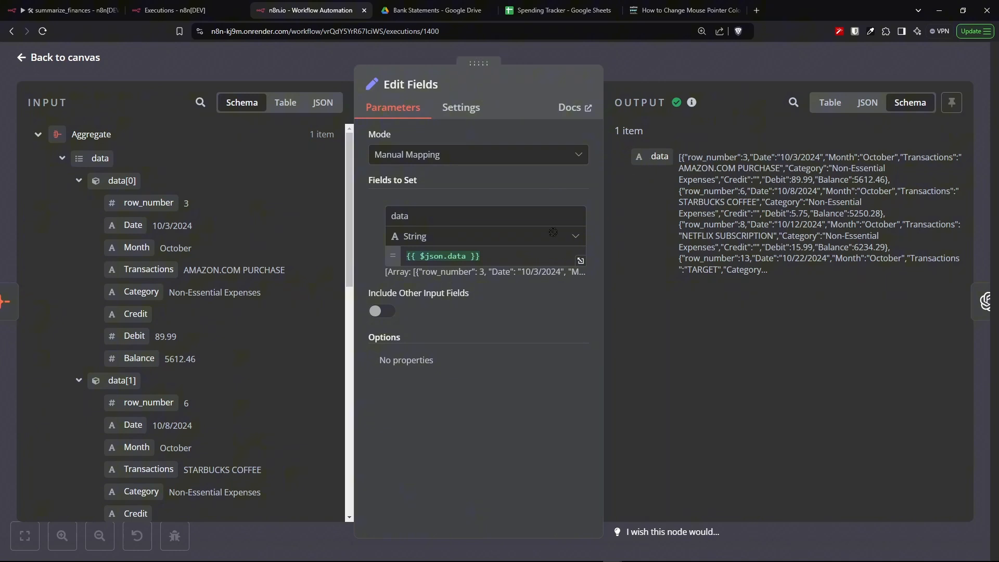
- Open the OpenAI1 node and review its OpenAi account credential, Message a Model operation and GPT-4O-MINI model
drag(430, 240, 394, 242)
click(494, 325)
key(ctrl+1)
drag(300, 126, 615, 441)
double_click(471, 237)
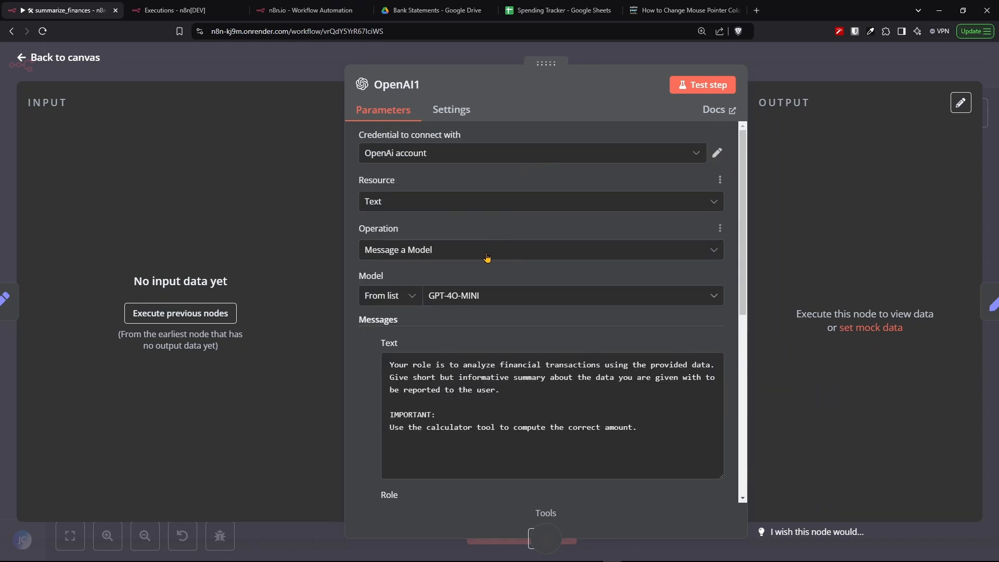
scroll(497, 297, down, 3)
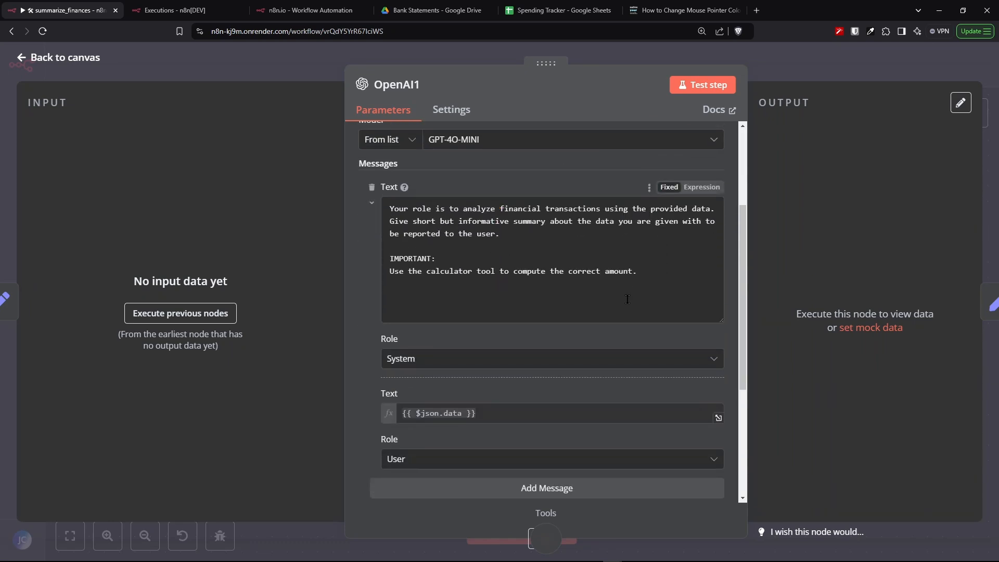
drag(644, 281, 389, 208)
click(496, 294)
scroll(496, 295, up, 3)
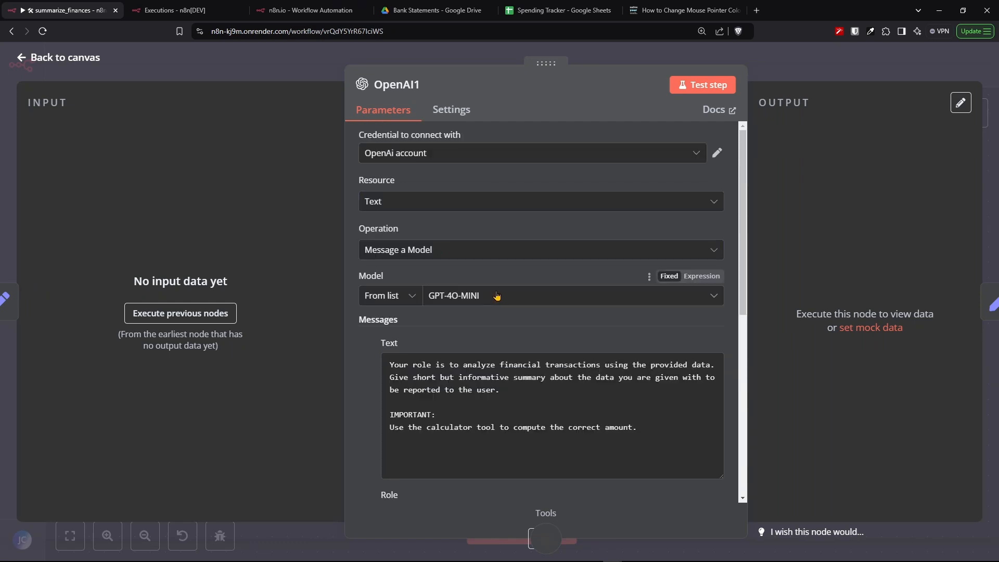
- Review the OpenAI1 system prompt about summarizing transactions with the calculator tool and the user message {{ $json.data }}
scroll(498, 289, down, 3)
drag(645, 279, 384, 211)
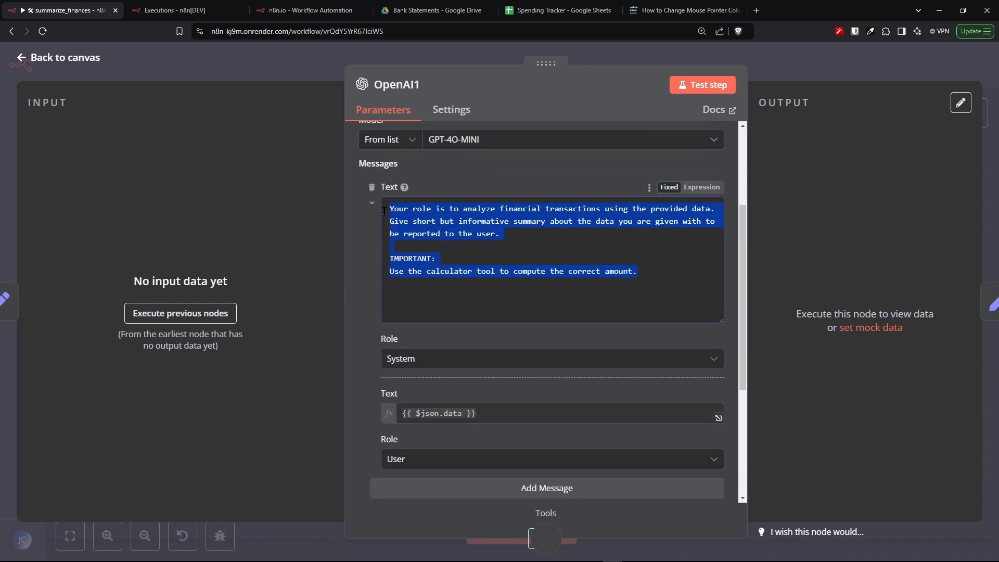
click(682, 285)
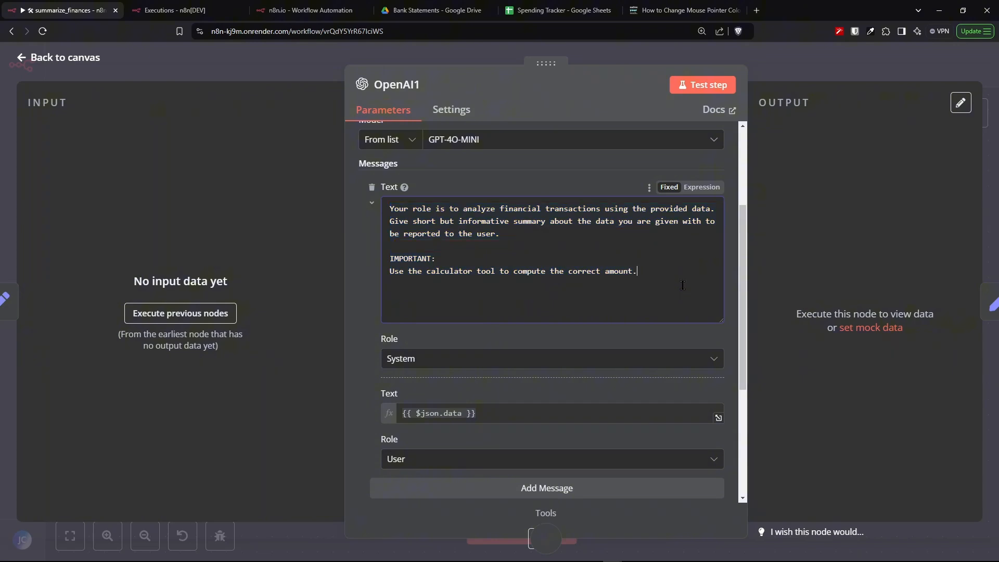
key(ctrl+a)
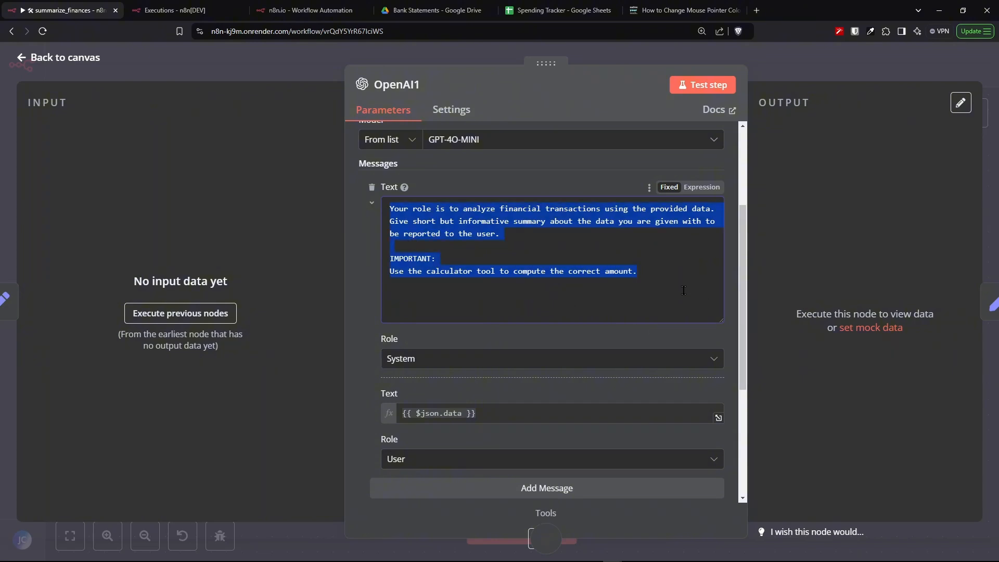
click(682, 285)
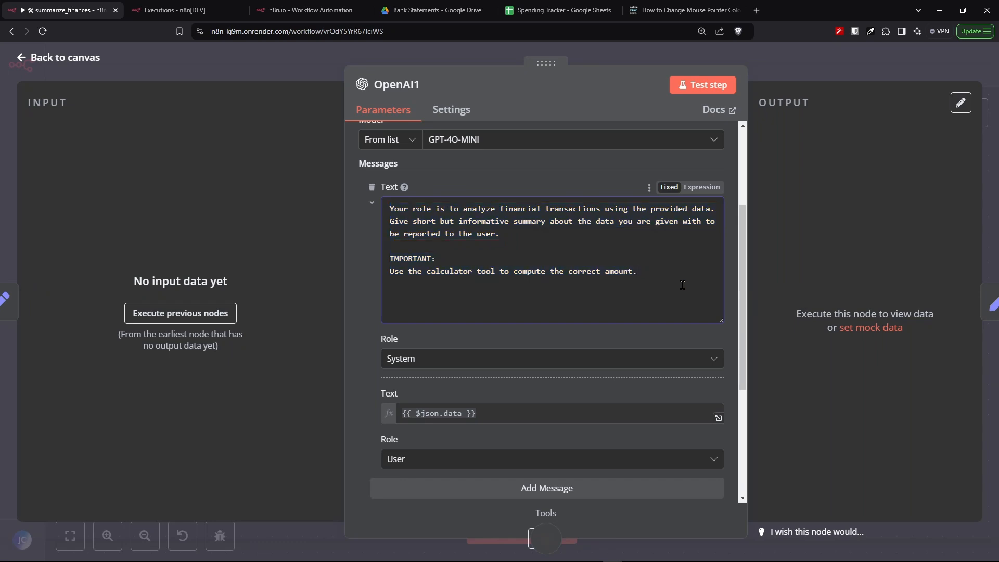
key(Escape)
mouse_move(400, 370)
mouse_down()
mouse_move(322, 380)
mouse_move(398, 380)
mouse_up()
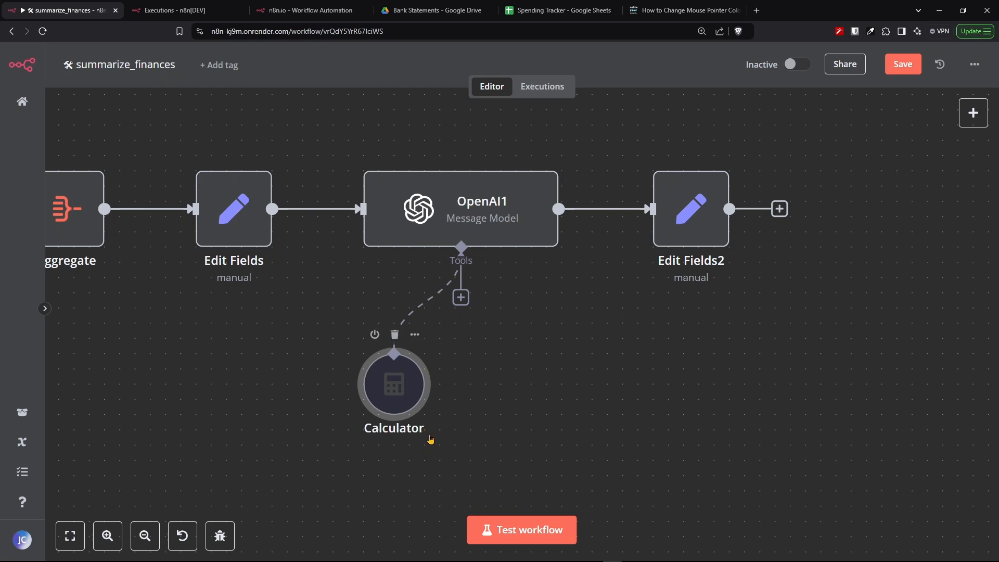
- Open the Edit Fields2 node and review its response field mapped from the model's message content
drag(399, 400, 395, 342)
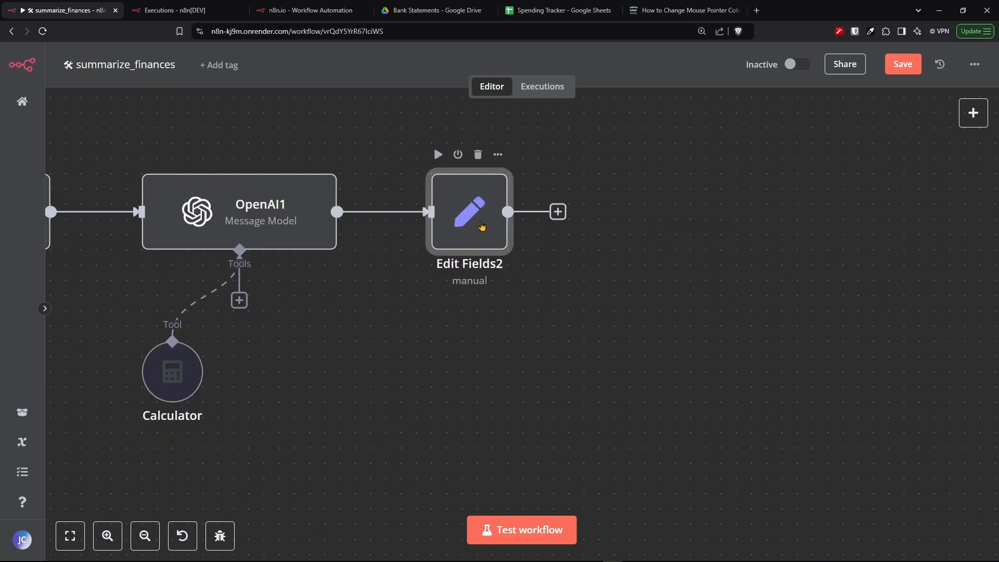
double_click(481, 225)
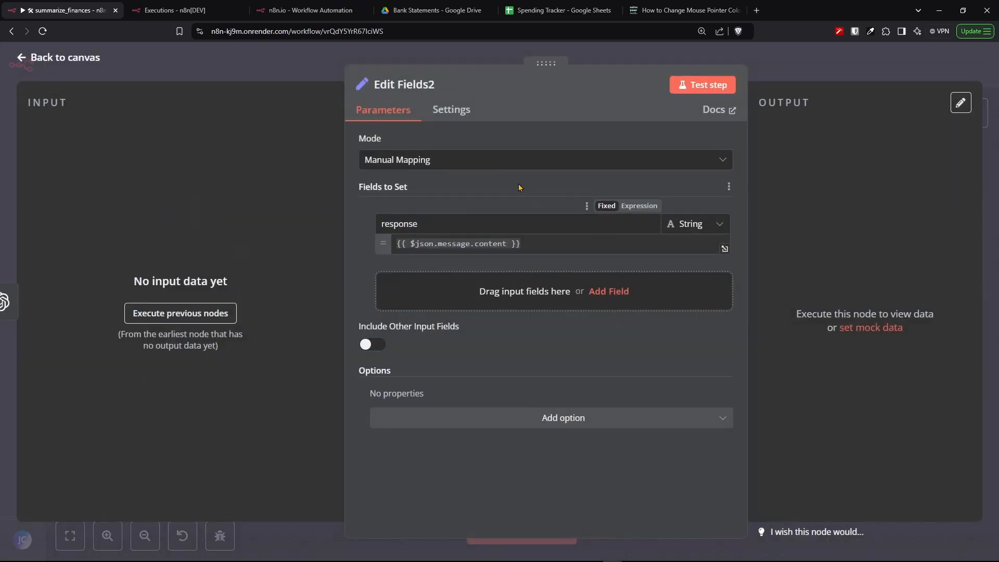
click(488, 166)
click(489, 168)
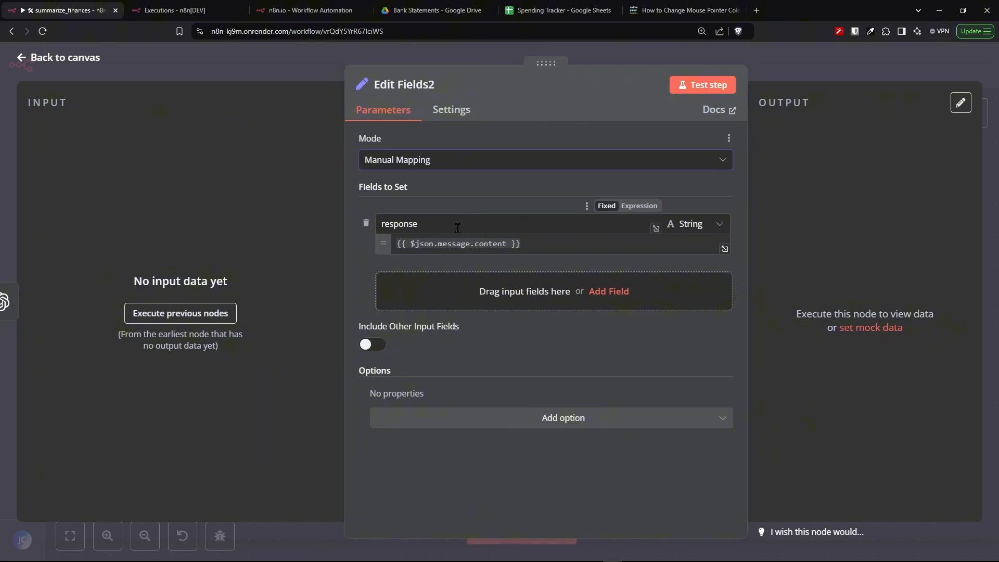
drag(464, 223, 368, 223)
click(558, 250)
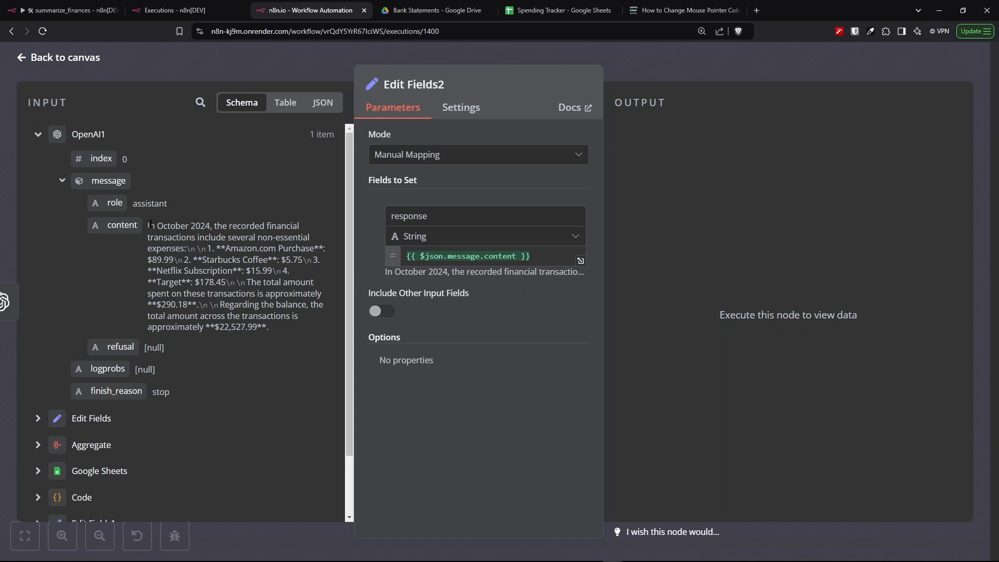
drag(151, 224, 274, 333)
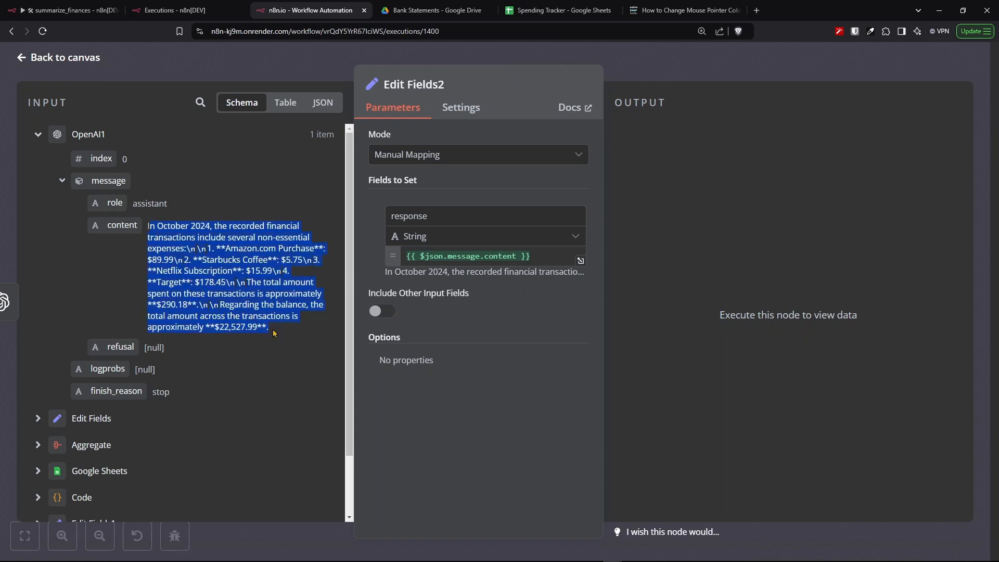
click(300, 378)
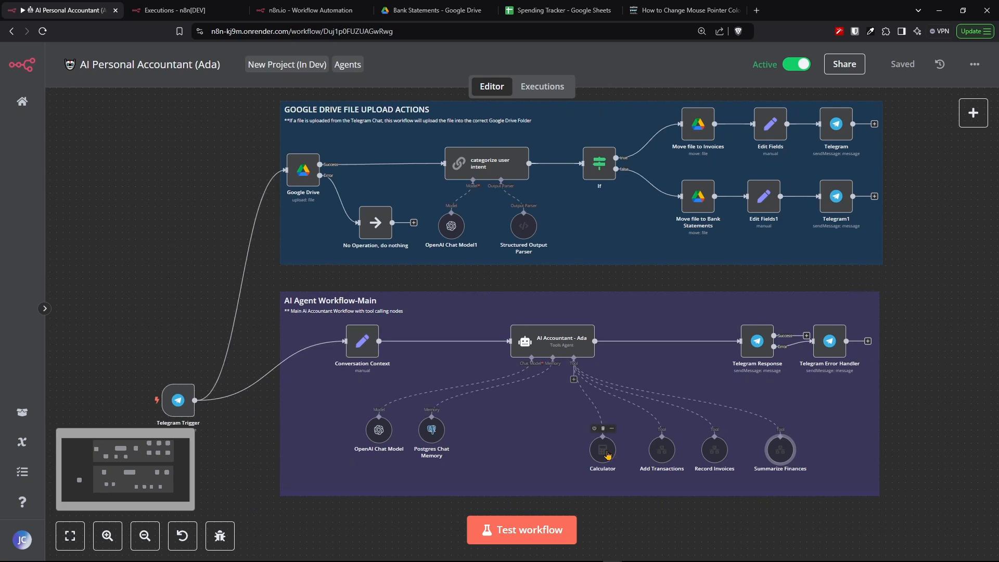
- Examine the main Ada workflow's Calculator tool and Telegram response nodes on the canvas
scroll(608, 455, up, 5)
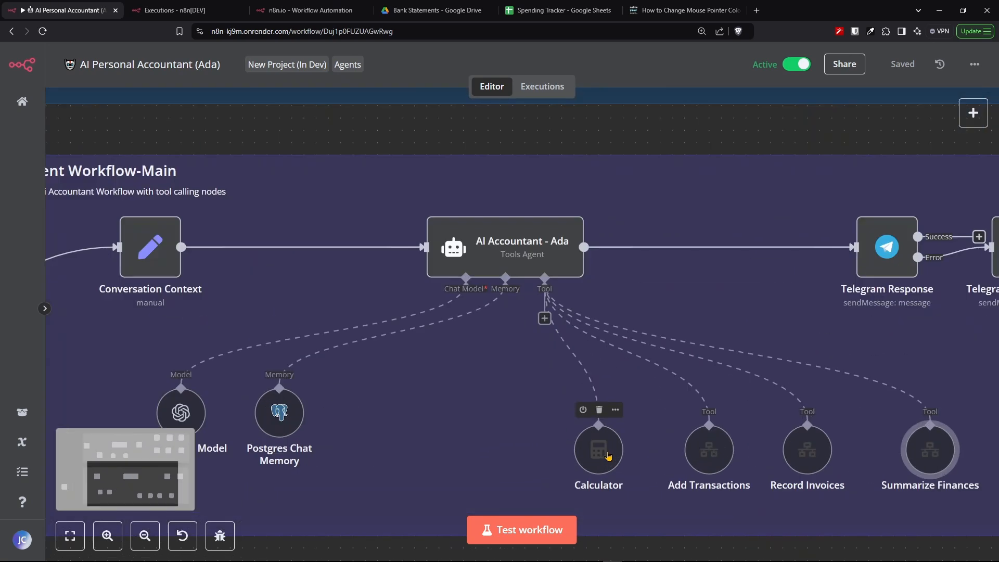
drag(609, 447, 489, 378)
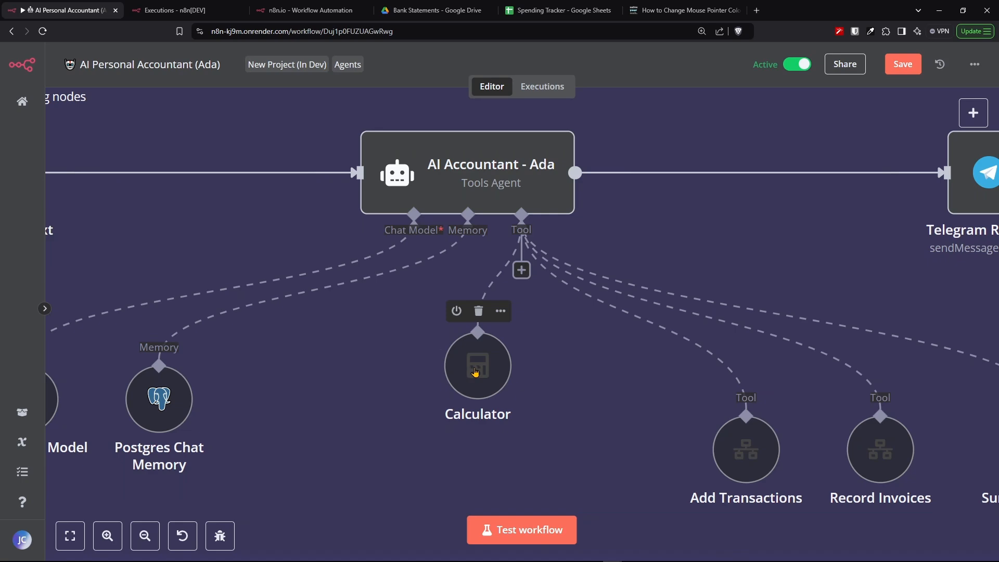
drag(475, 371, 458, 388)
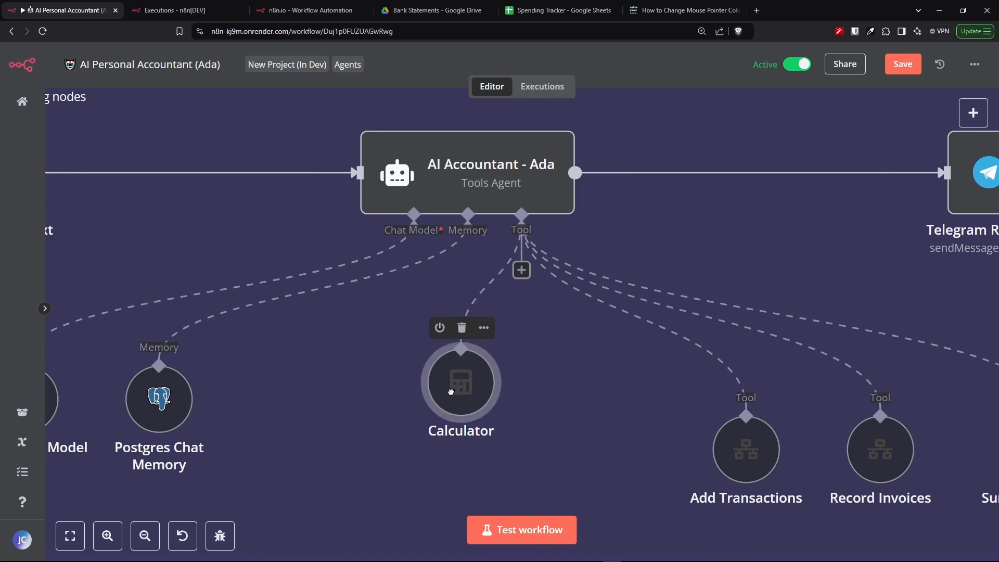
click(551, 409)
scroll(546, 405, down, 5)
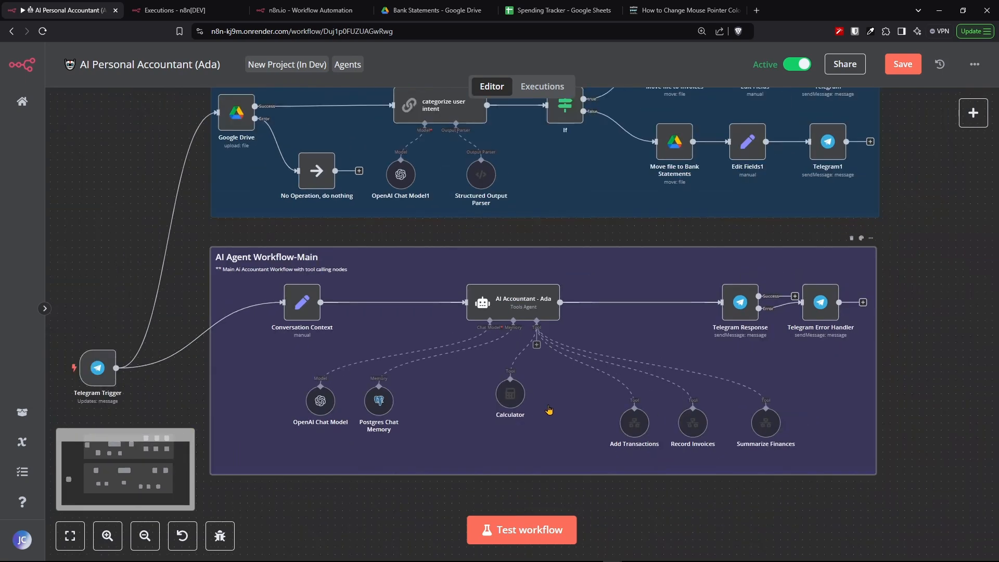
scroll(748, 311, up, 5)
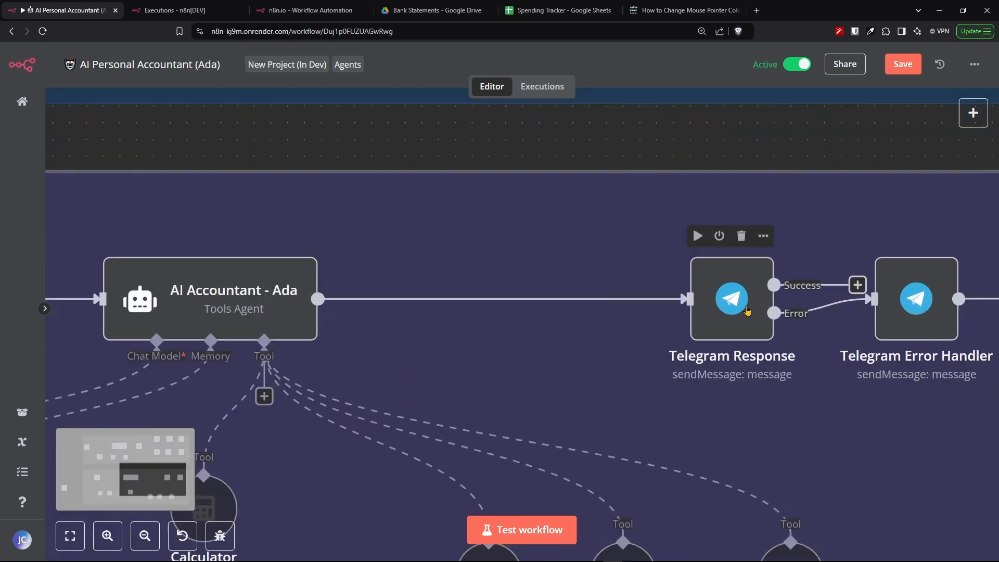
scroll(747, 310, up, 3)
drag(146, 482, 166, 492)
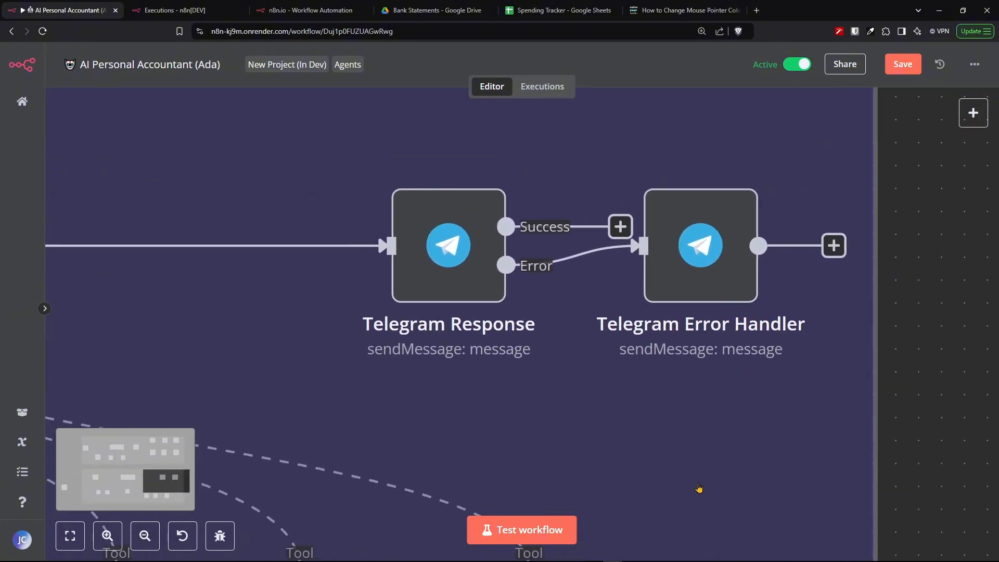
- Open the Telegram Response node and review its chat ID, output text and HTML parse mode settings
click(480, 252)
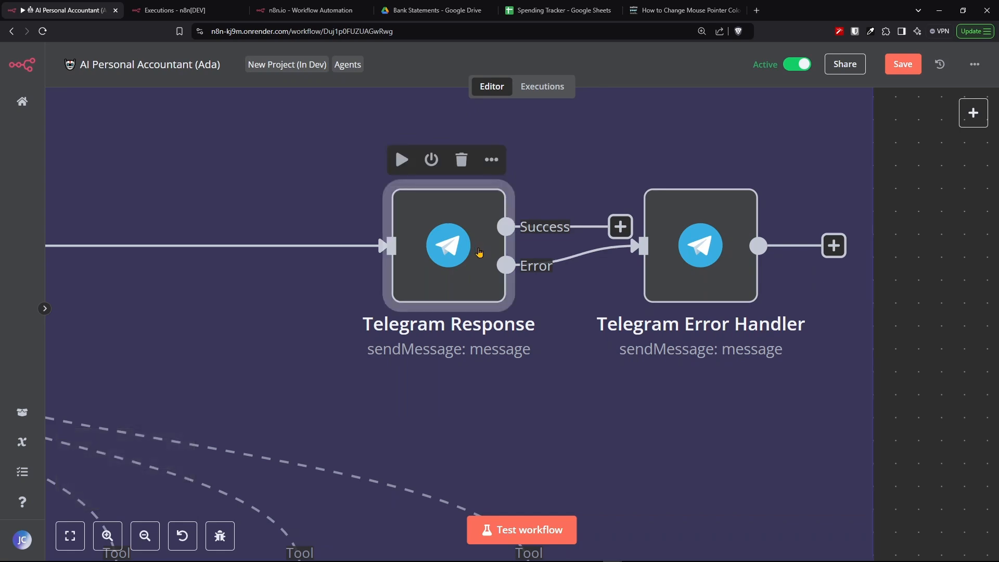
double_click(481, 252)
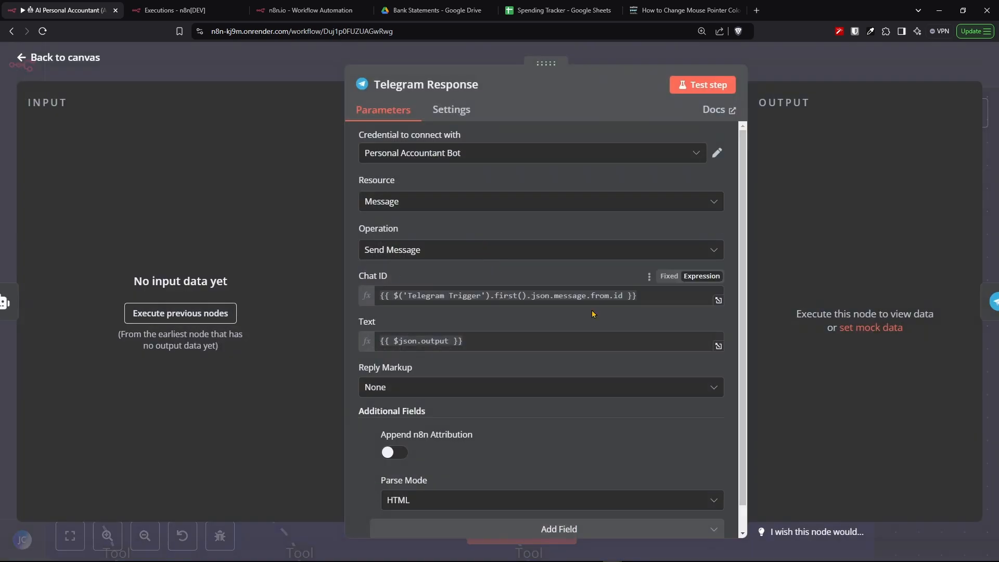
scroll(592, 310, down, 1)
scroll(592, 311, up, 1)
click(63, 57)
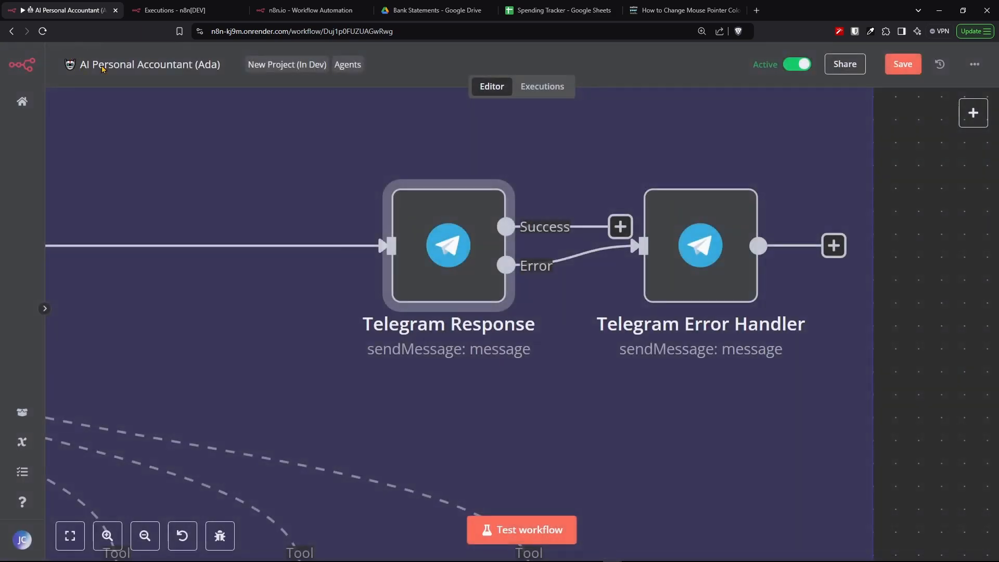
- Zoom in on the Miro flowchart of the AI Personal Accountant n8n workflow build
click(677, 253)
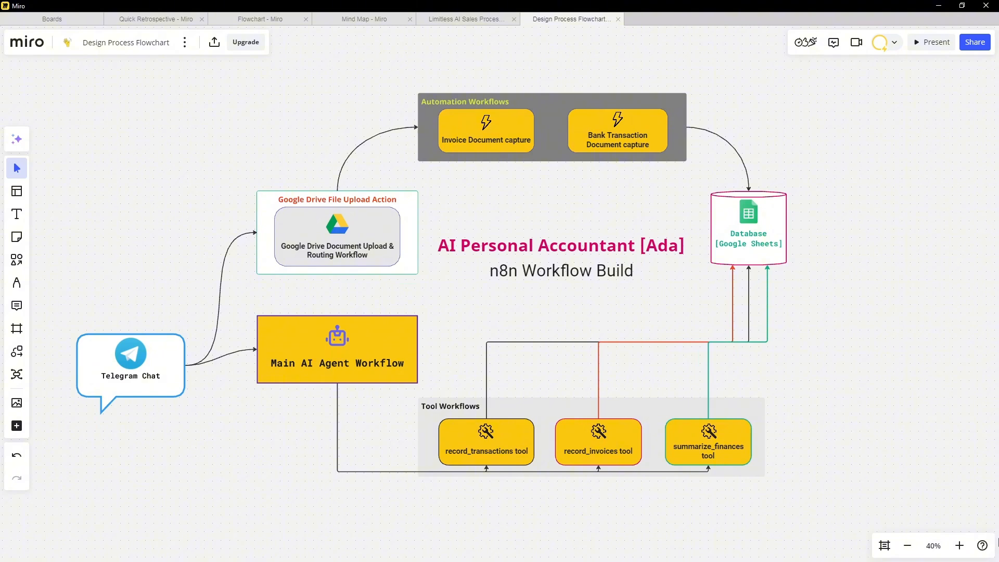
click(960, 546)
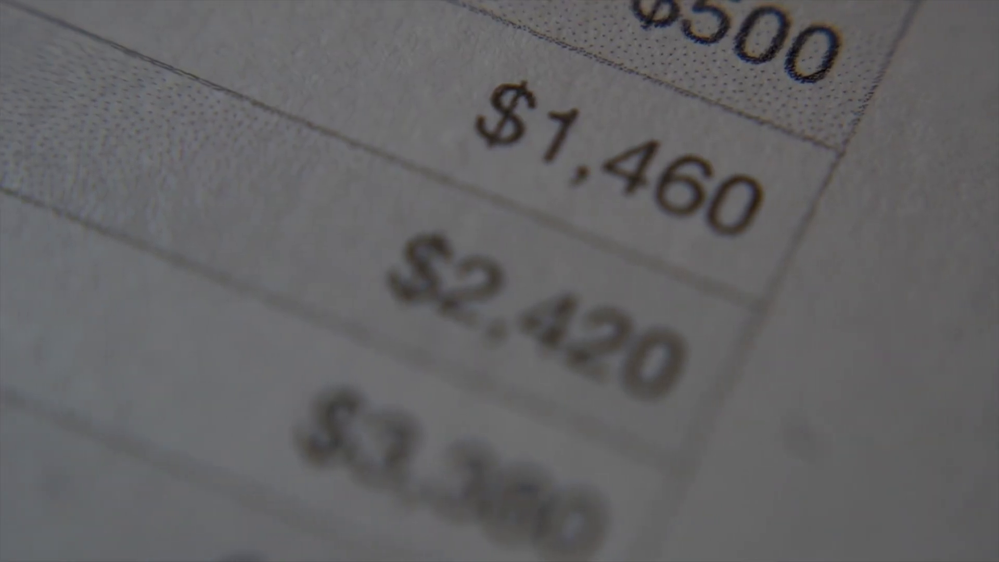